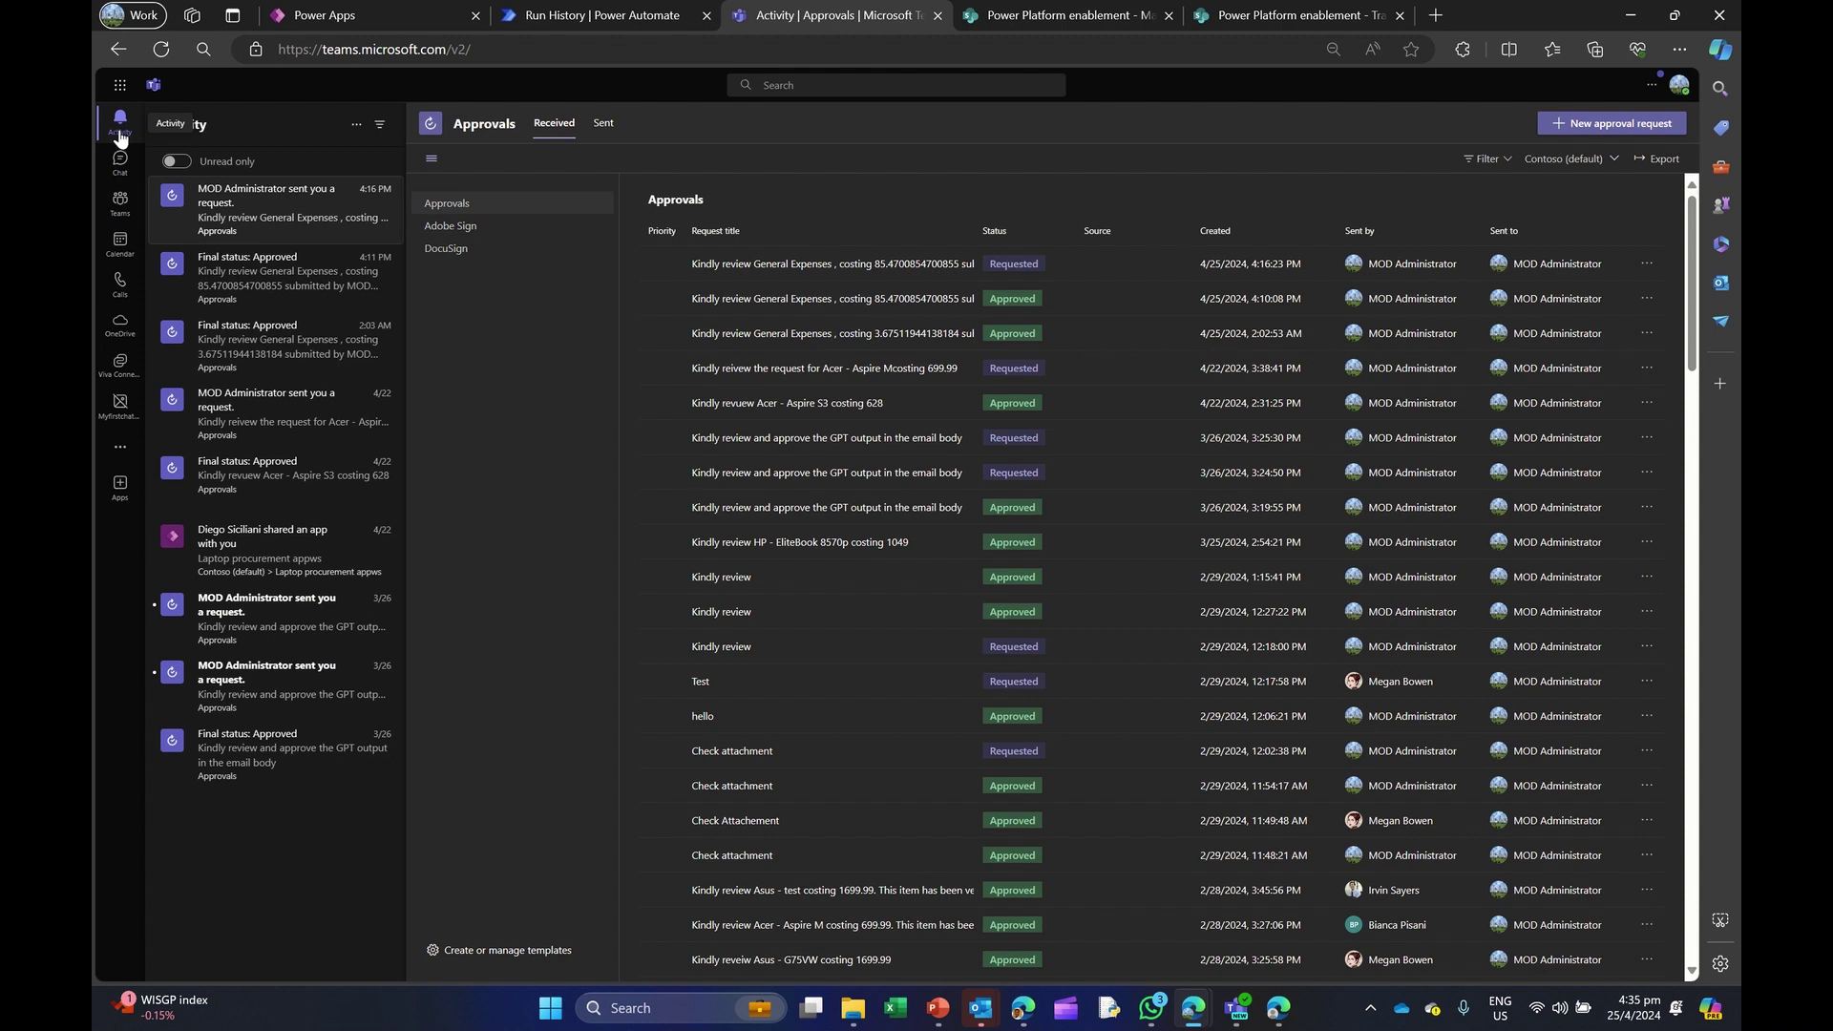
Step: Open the newest General Expenses approval request, review its details and the Transaction_expense.csv attachment, and approve it
{"action": "left_click", "coordinate": [286, 203]}
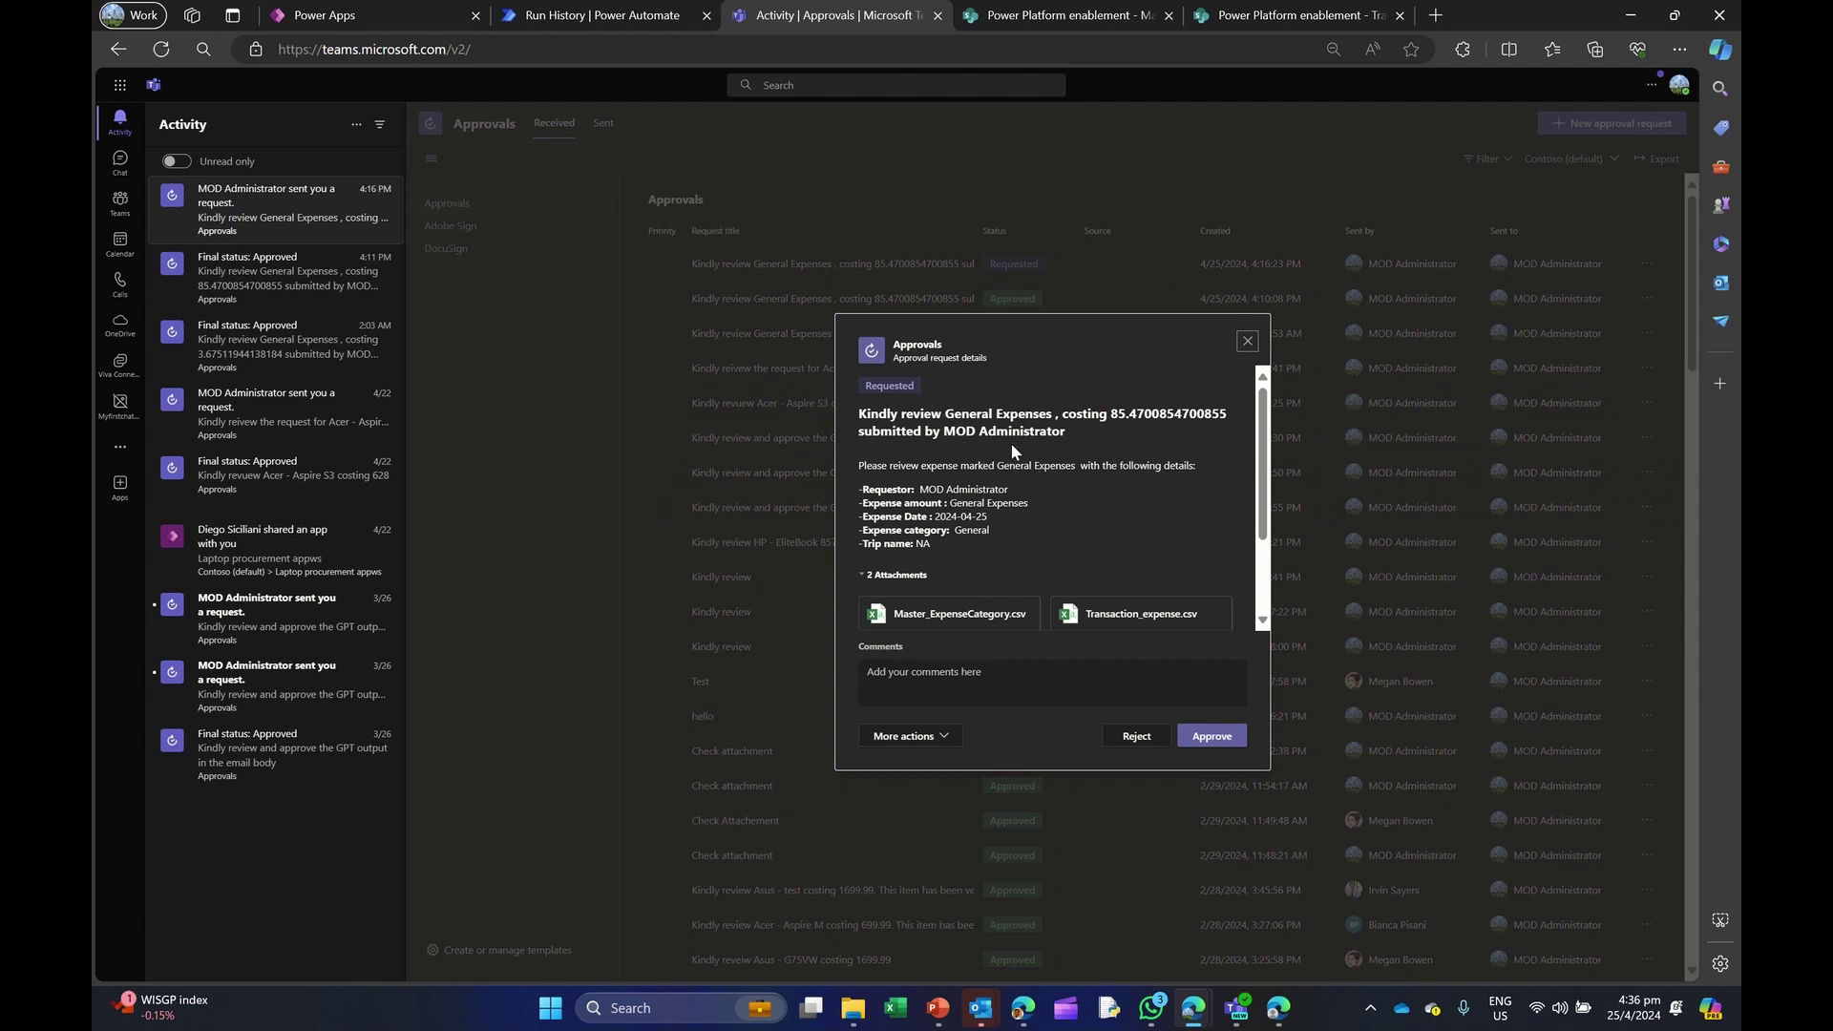
{"action": "left_click_drag", "start_coordinate": [943, 416], "coordinate": [1053, 432]}
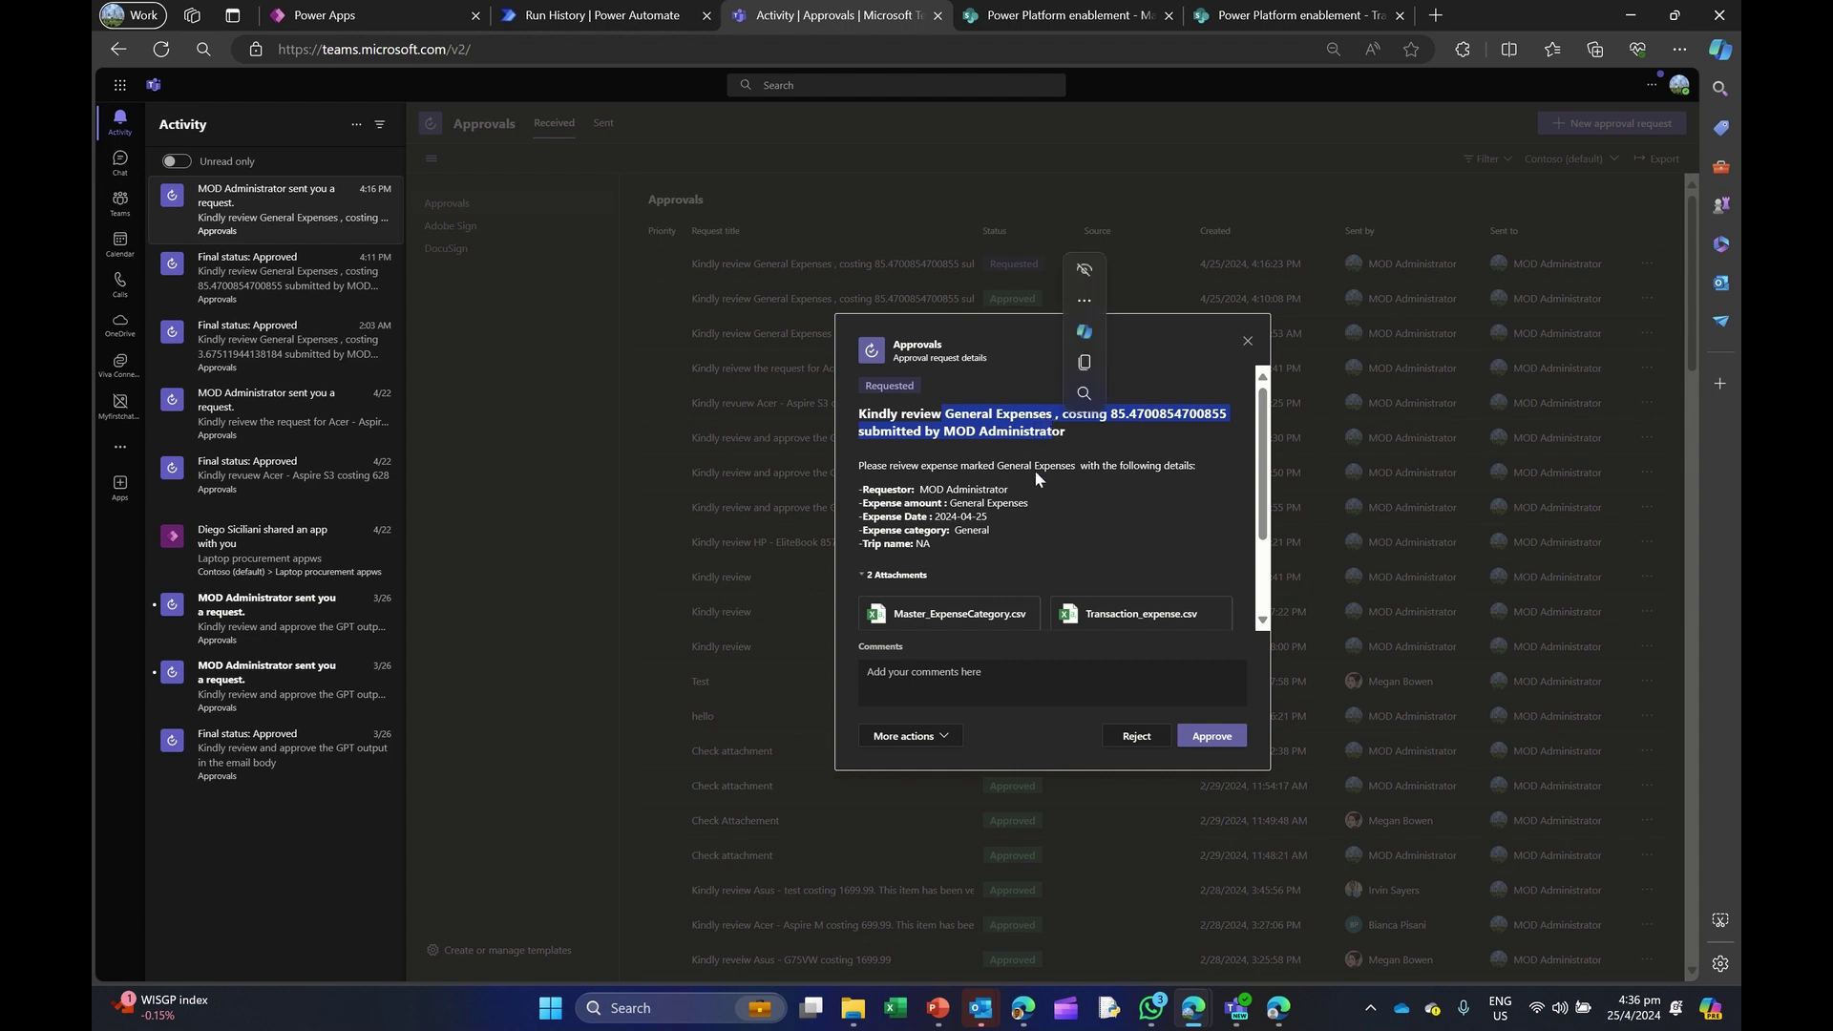
{"action": "left_click_drag", "start_coordinate": [860, 489], "coordinate": [864, 530]}
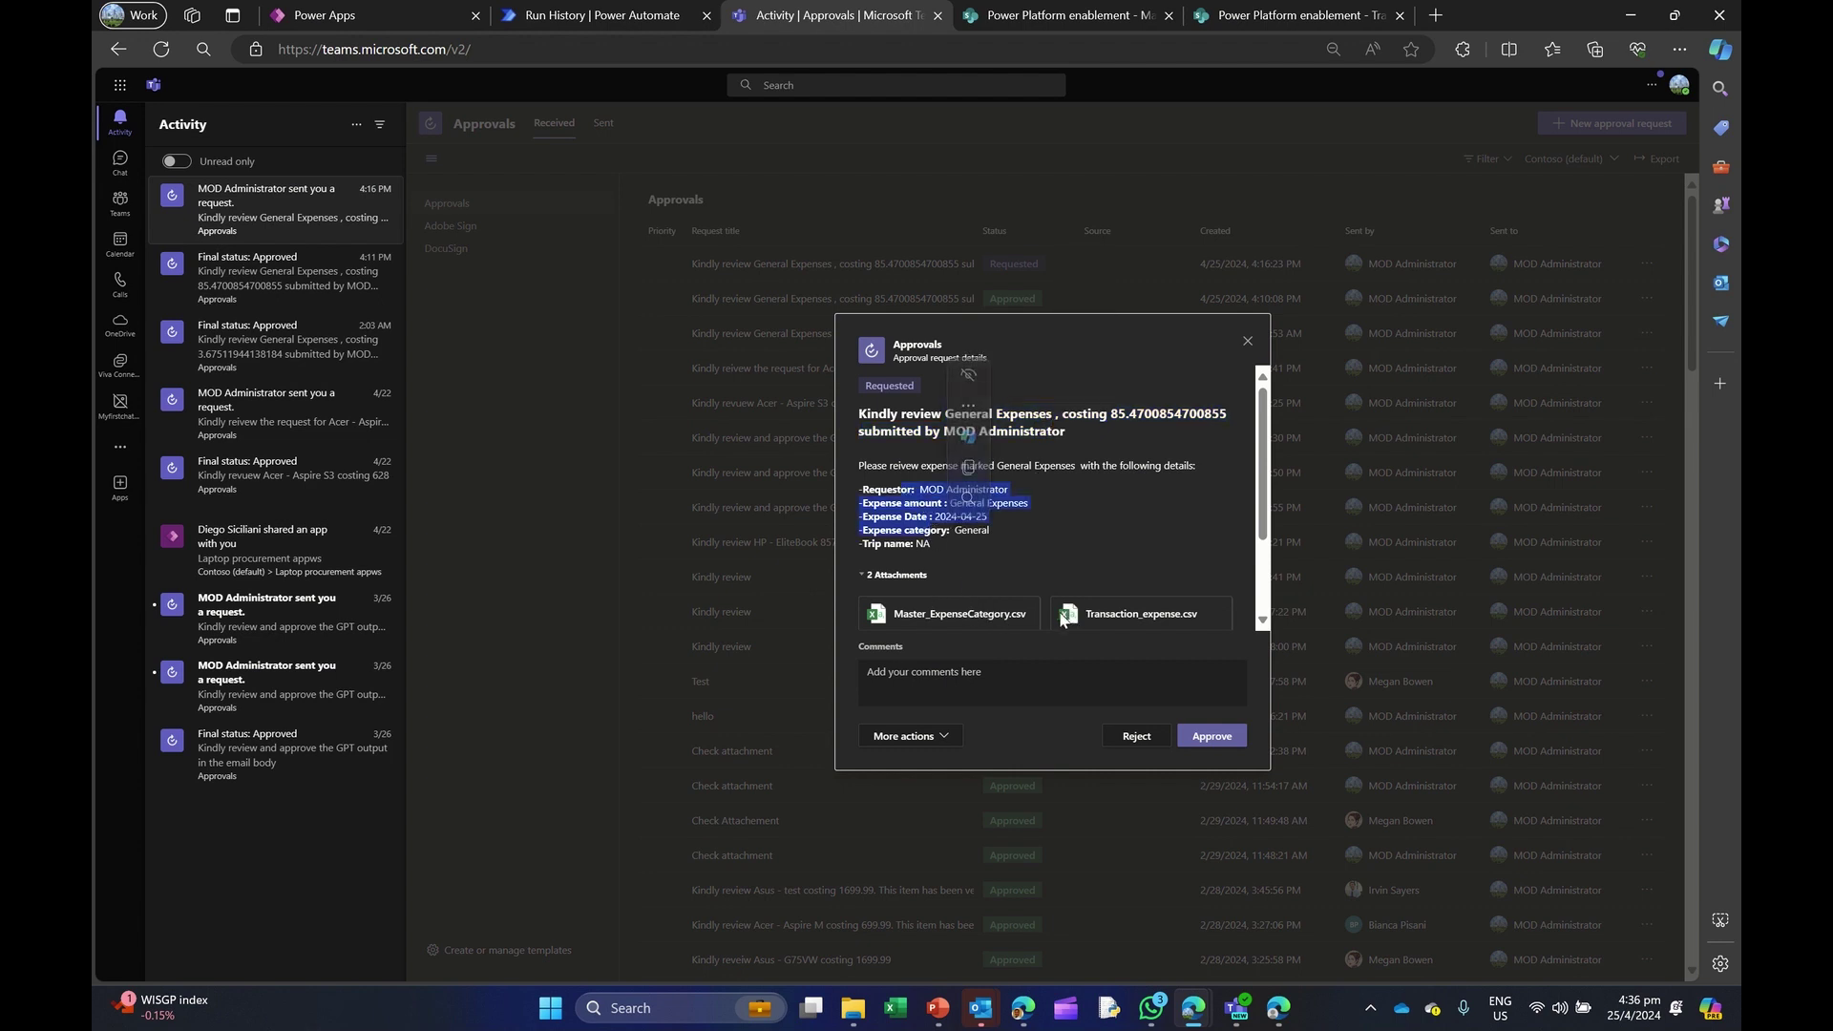
{"action": "left_click", "coordinate": [1132, 606]}
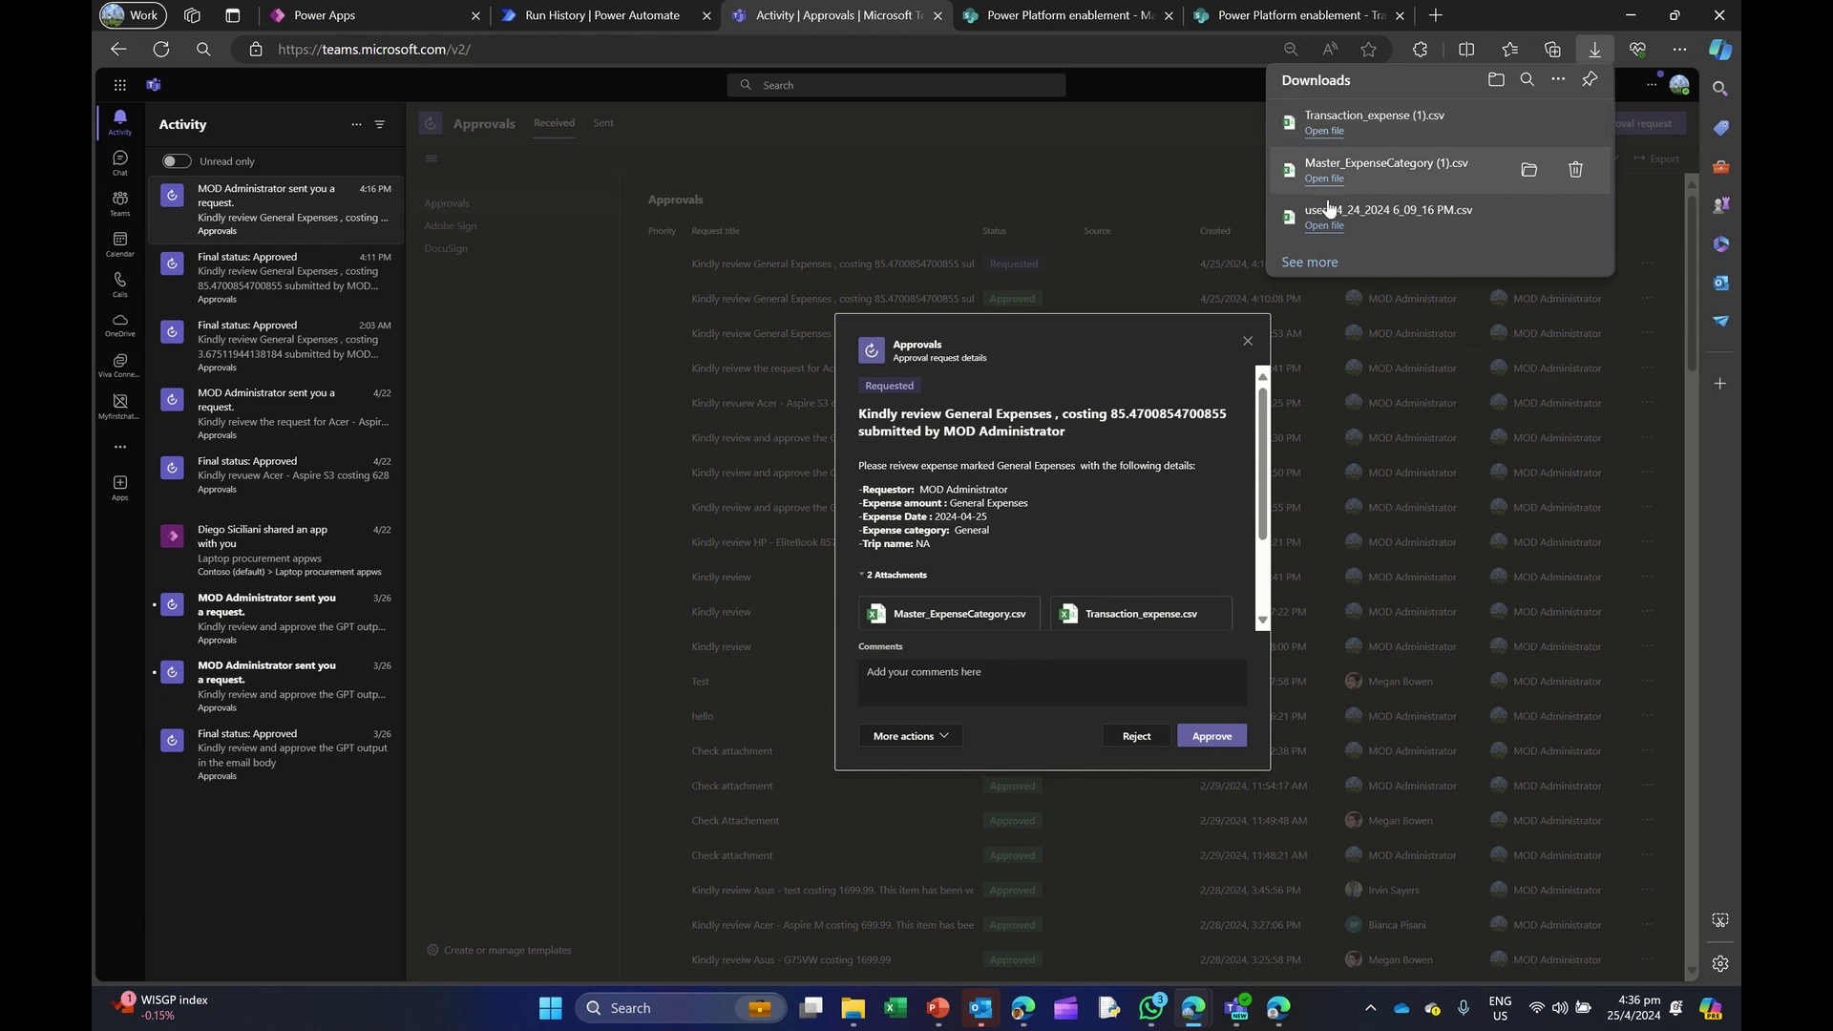
{"action": "left_click", "coordinate": [1212, 737]}
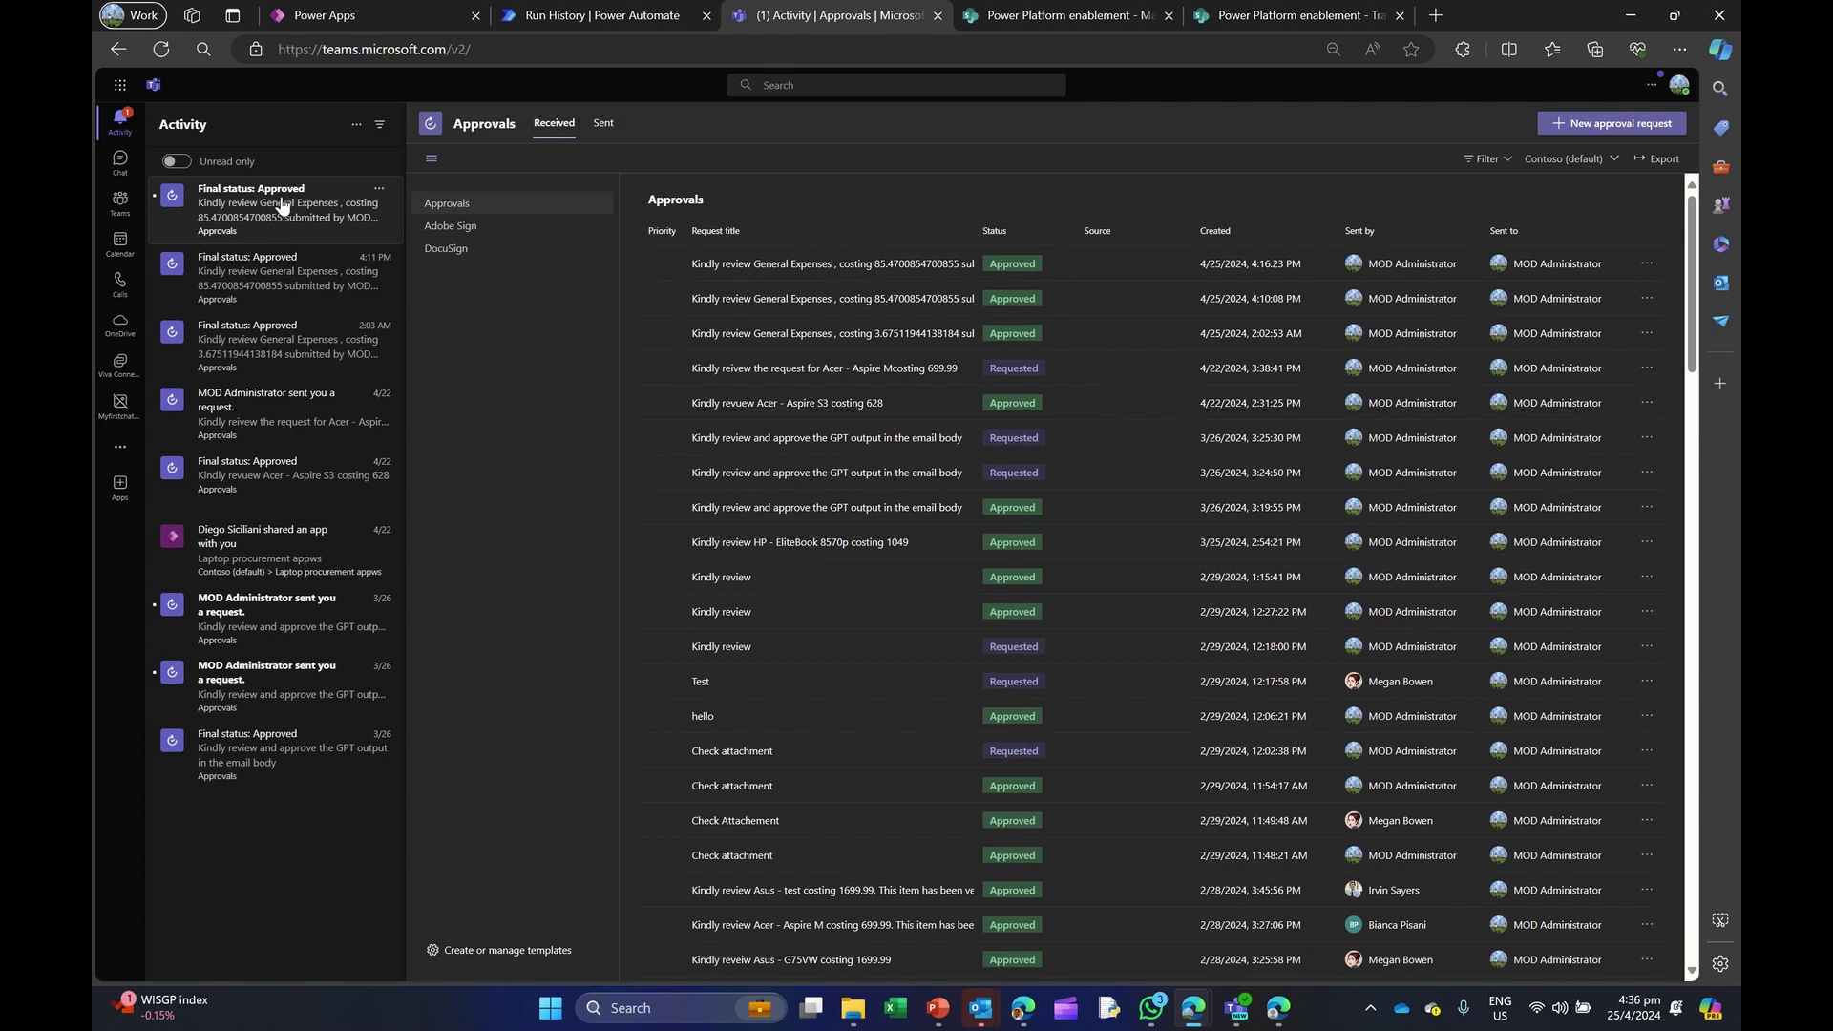
Step: Switch to Power Automate and open Demo_EM_Flow for editing
{"action": "left_click", "coordinate": [353, 16]}
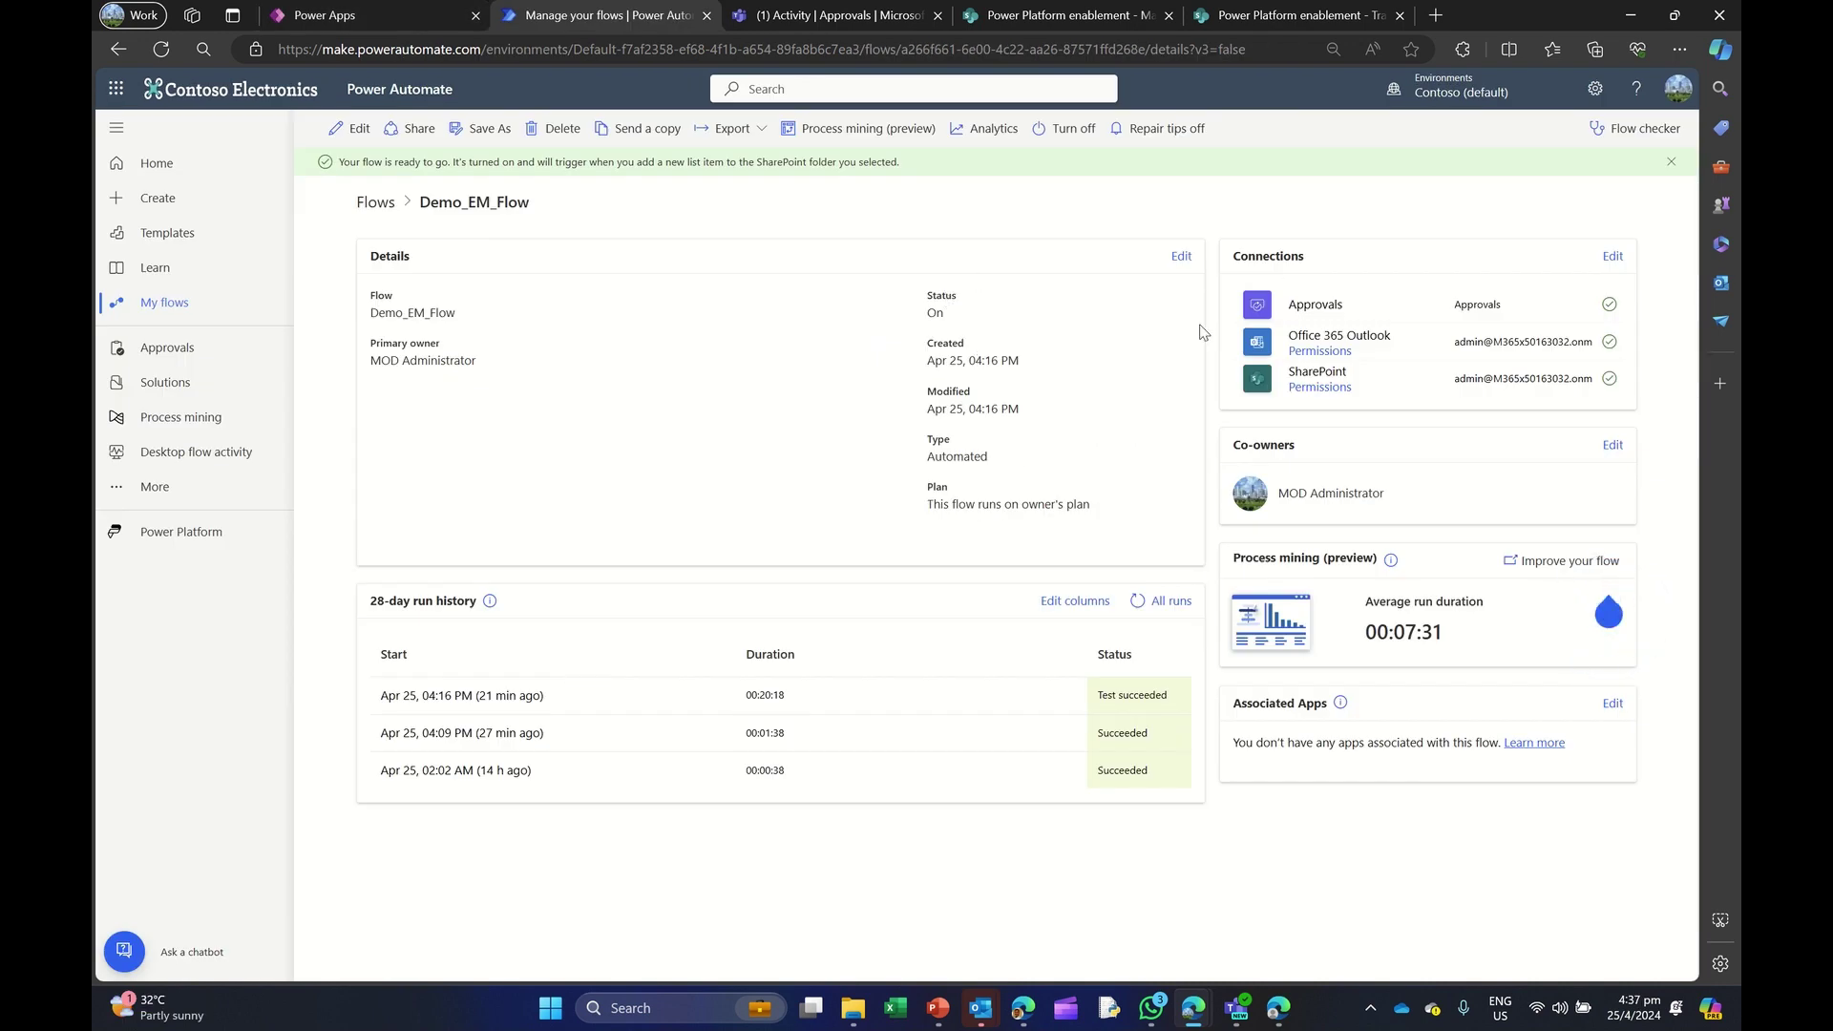
{"action": "left_click", "coordinate": [351, 128]}
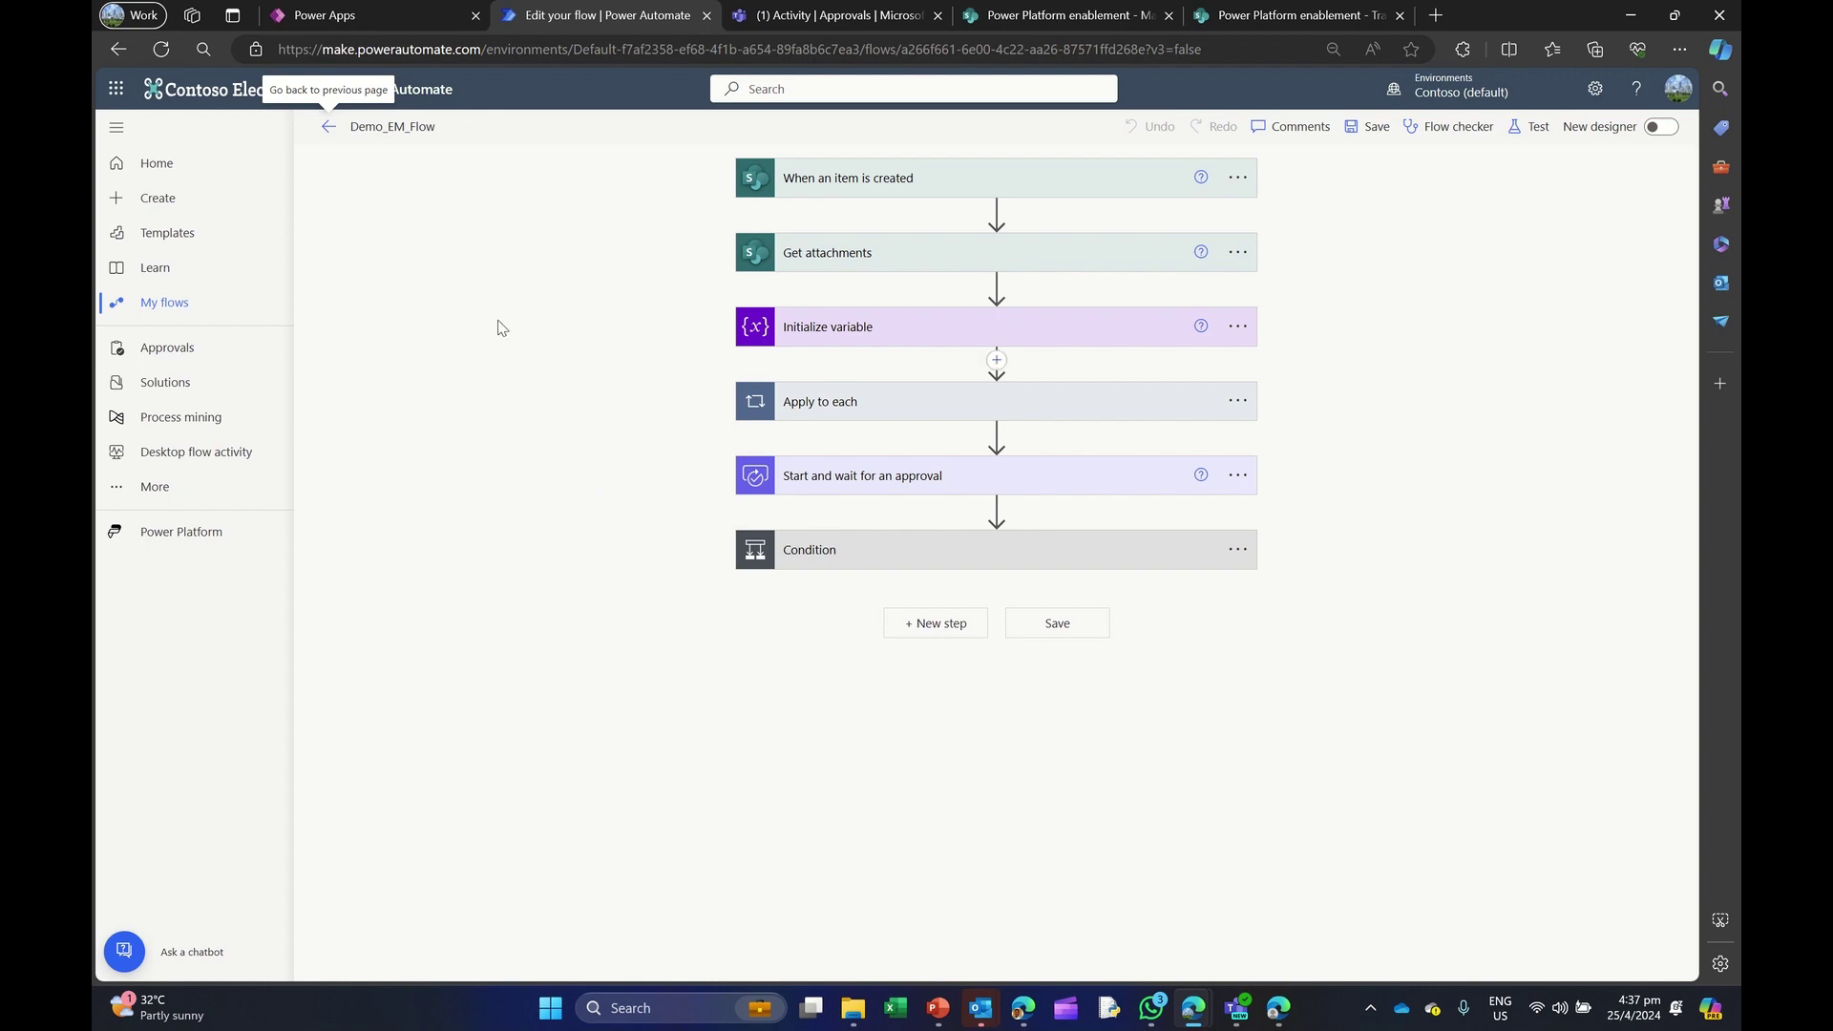
Step: Switch to the expense app in Power Apps and view the new expense form down to its Attachments field
{"action": "left_click", "coordinate": [372, 7]}
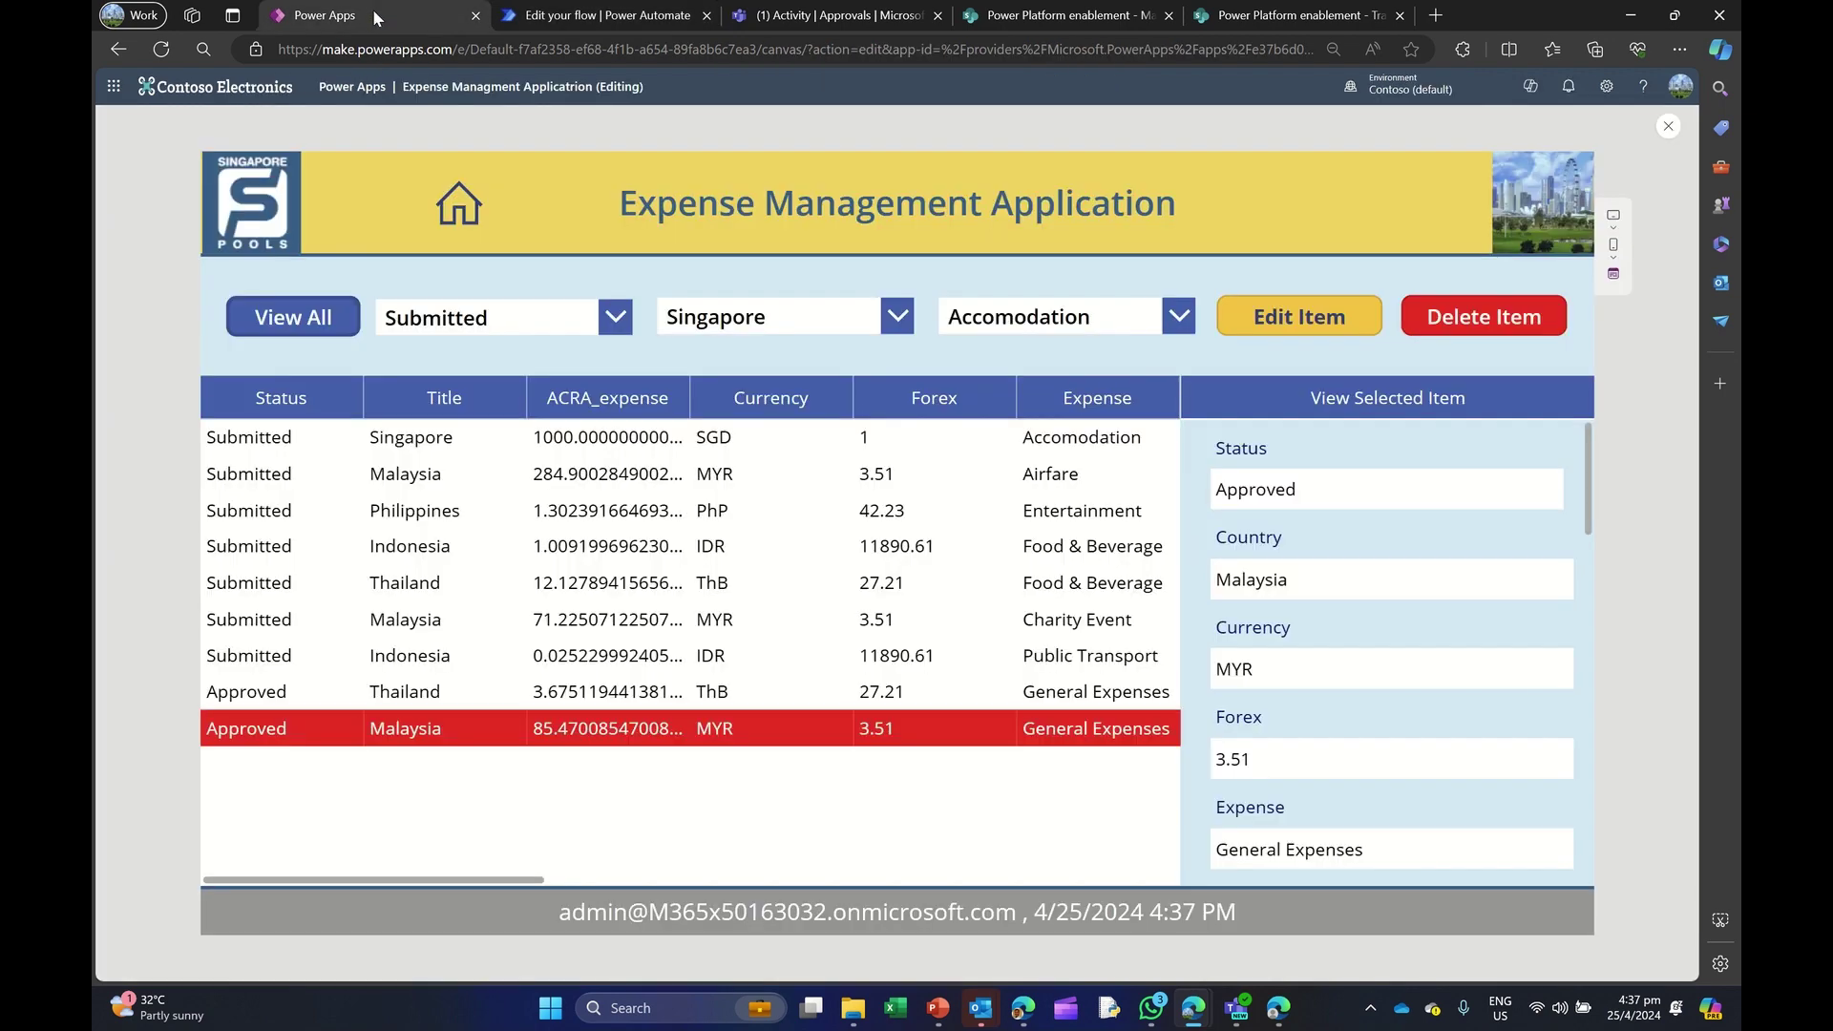
{"action": "left_click", "coordinate": [459, 203]}
{"action": "left_click", "coordinate": [765, 852]}
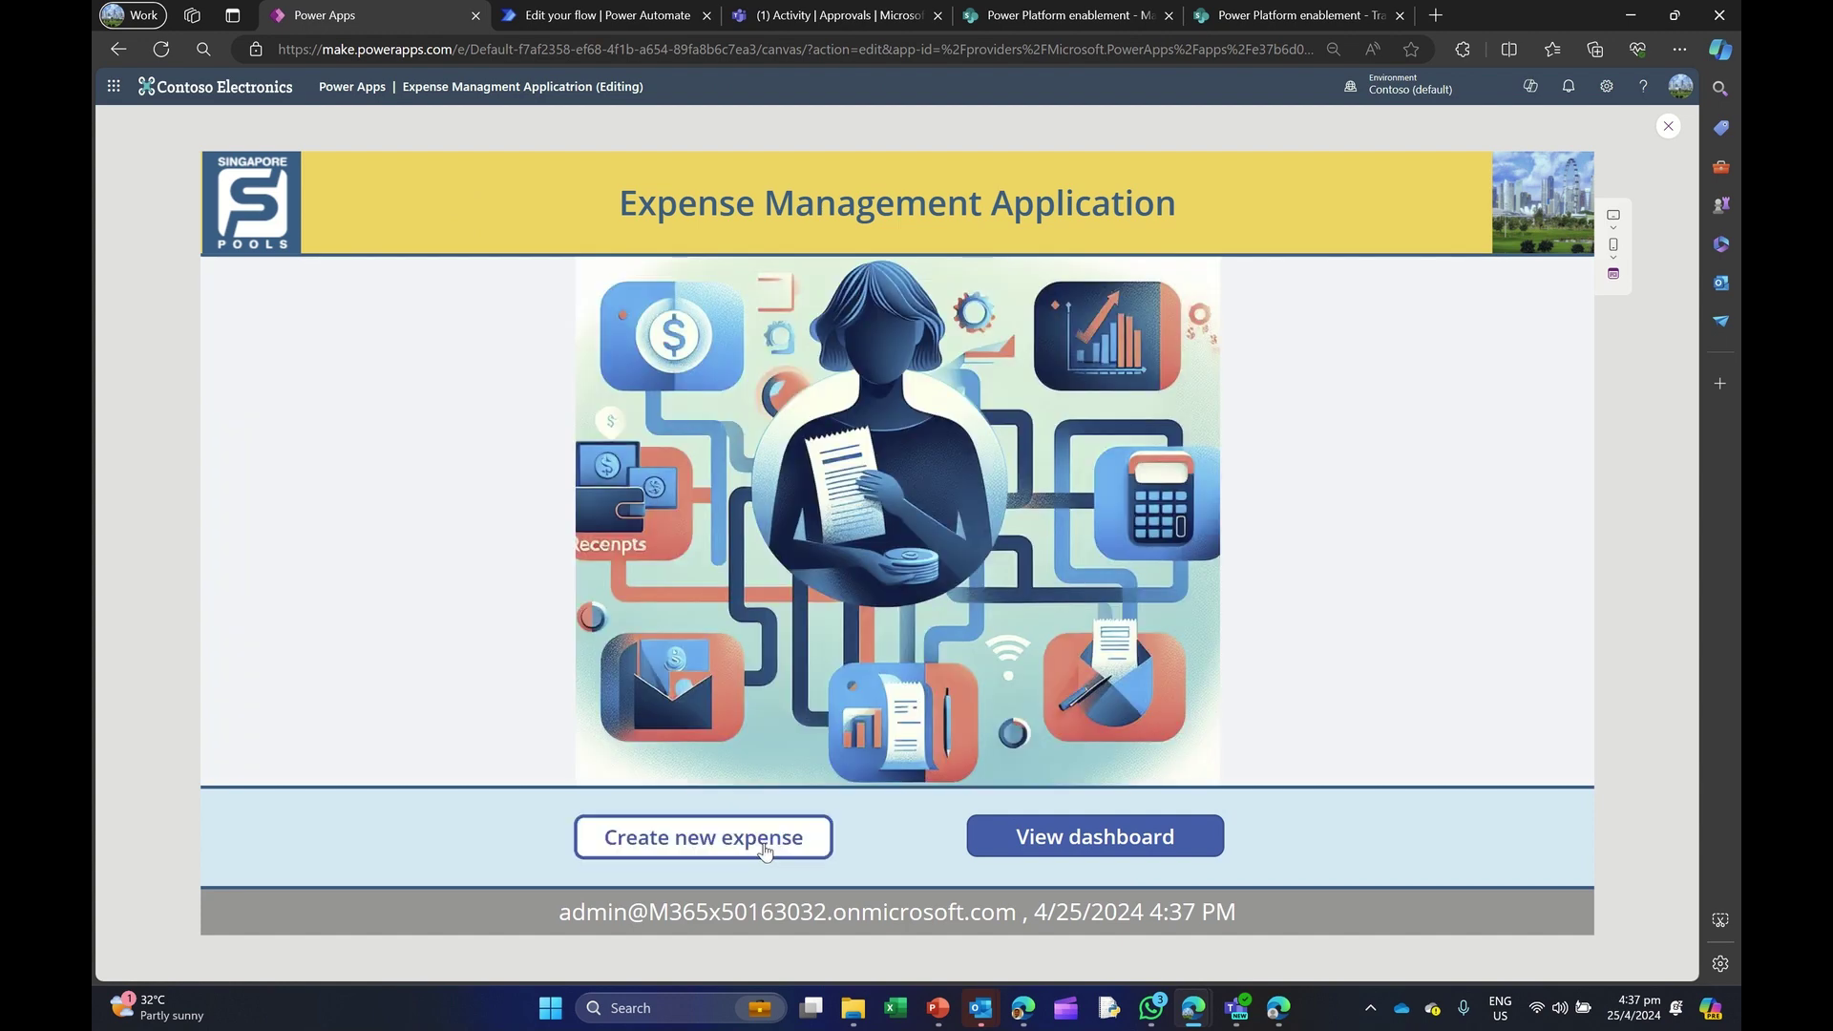
{"action": "scroll", "coordinate": [871, 637], "scroll_direction": "down", "scroll_amount": 15}
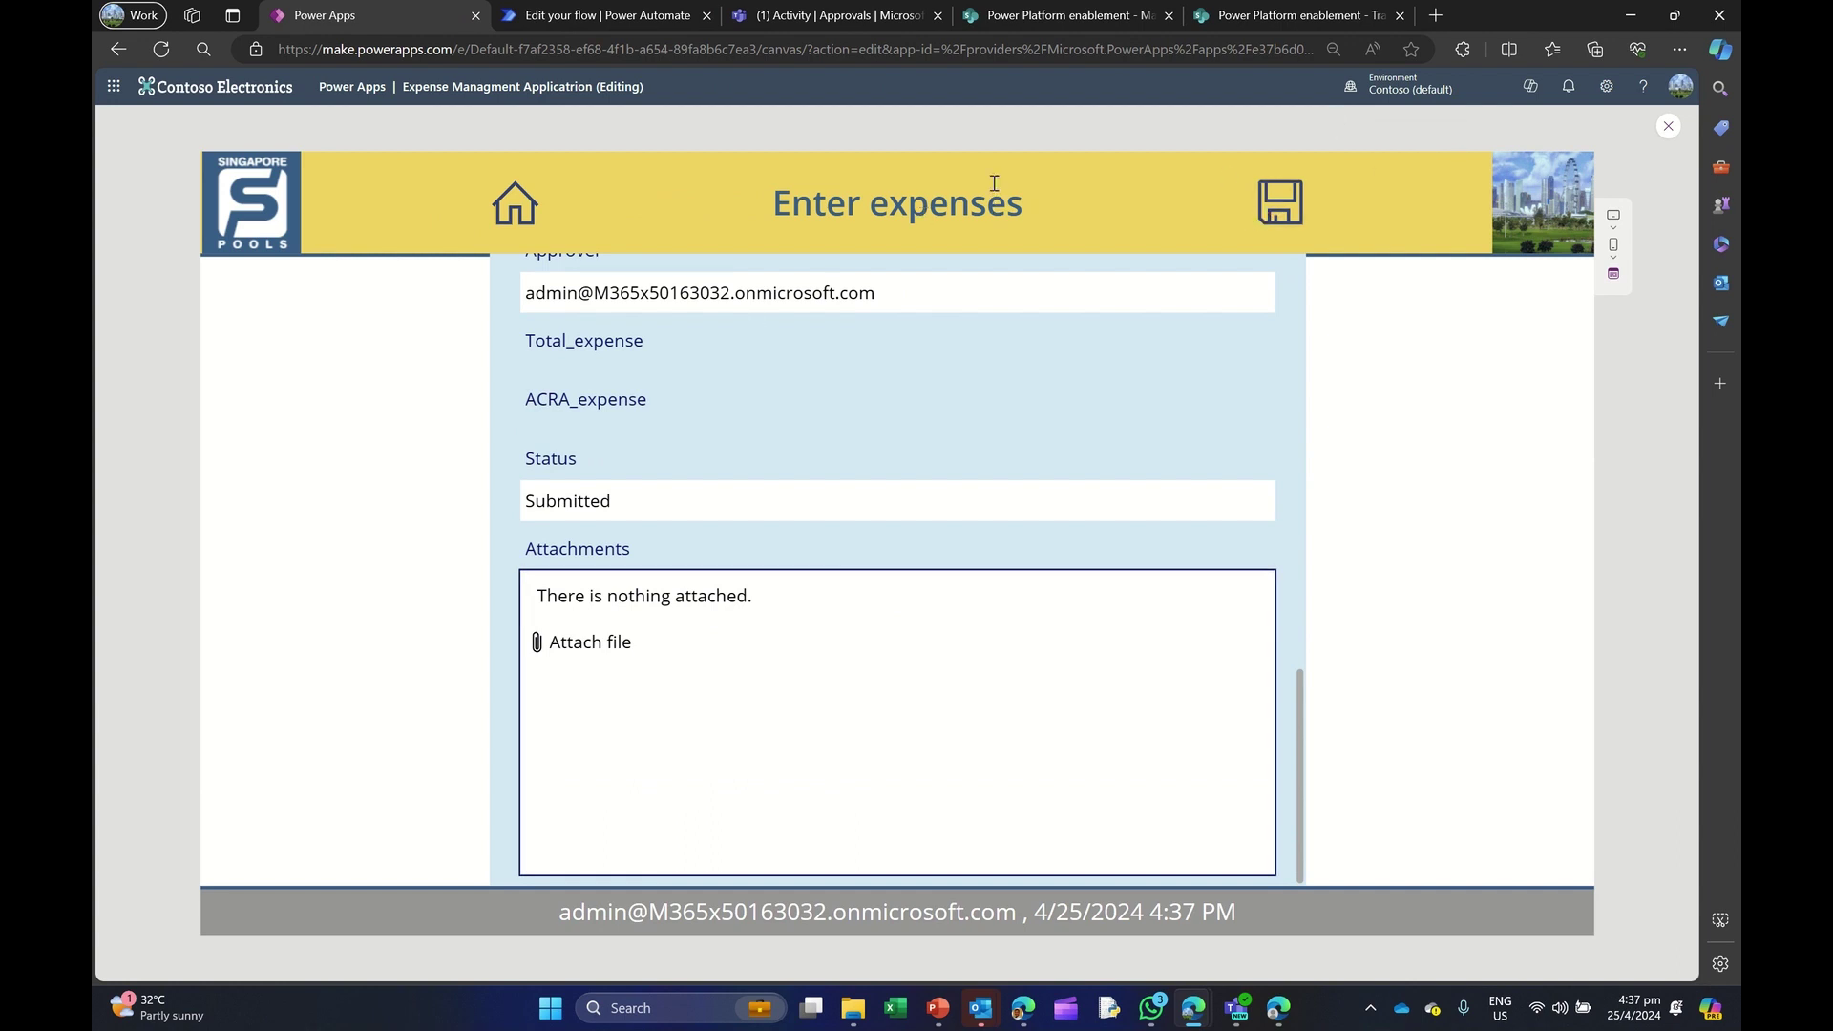
Step: View the Master_Country and Transaction_expense lists in SharePoint, and the settings of the flow's item-created trigger in Power Automate
{"action": "left_click", "coordinate": [1022, 19]}
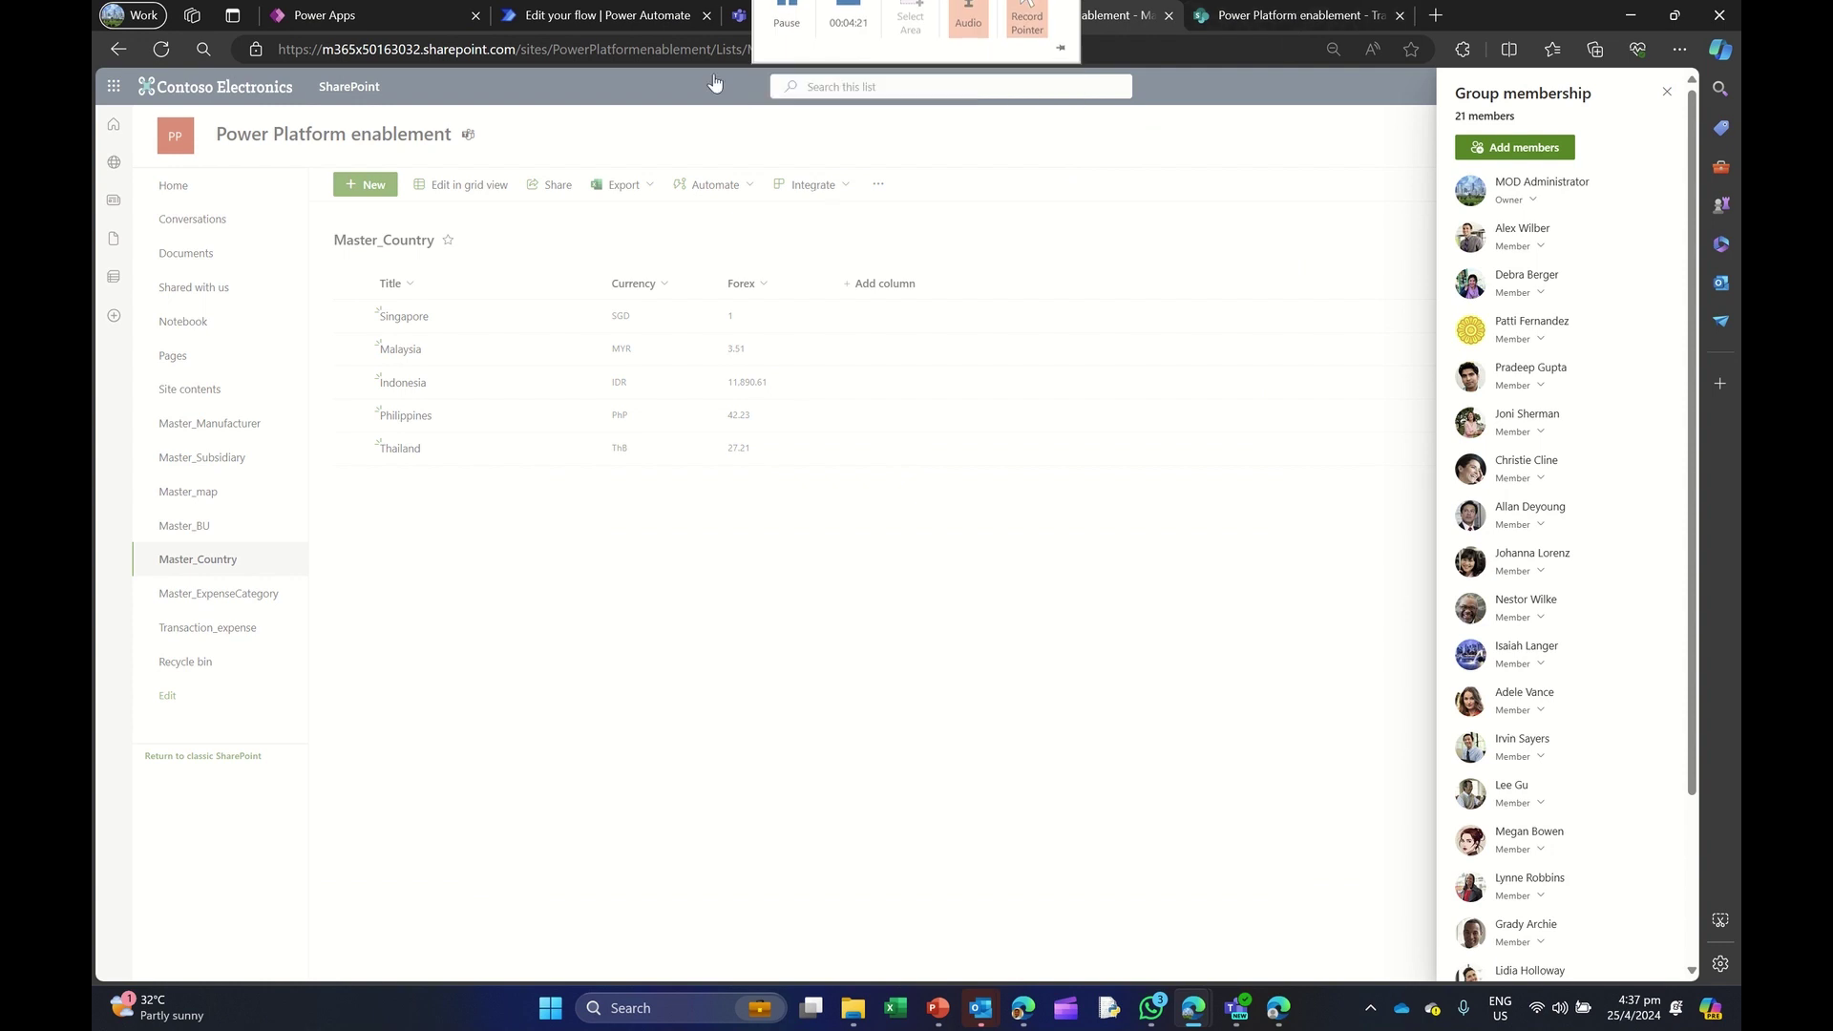
{"action": "left_click", "coordinate": [1241, 16]}
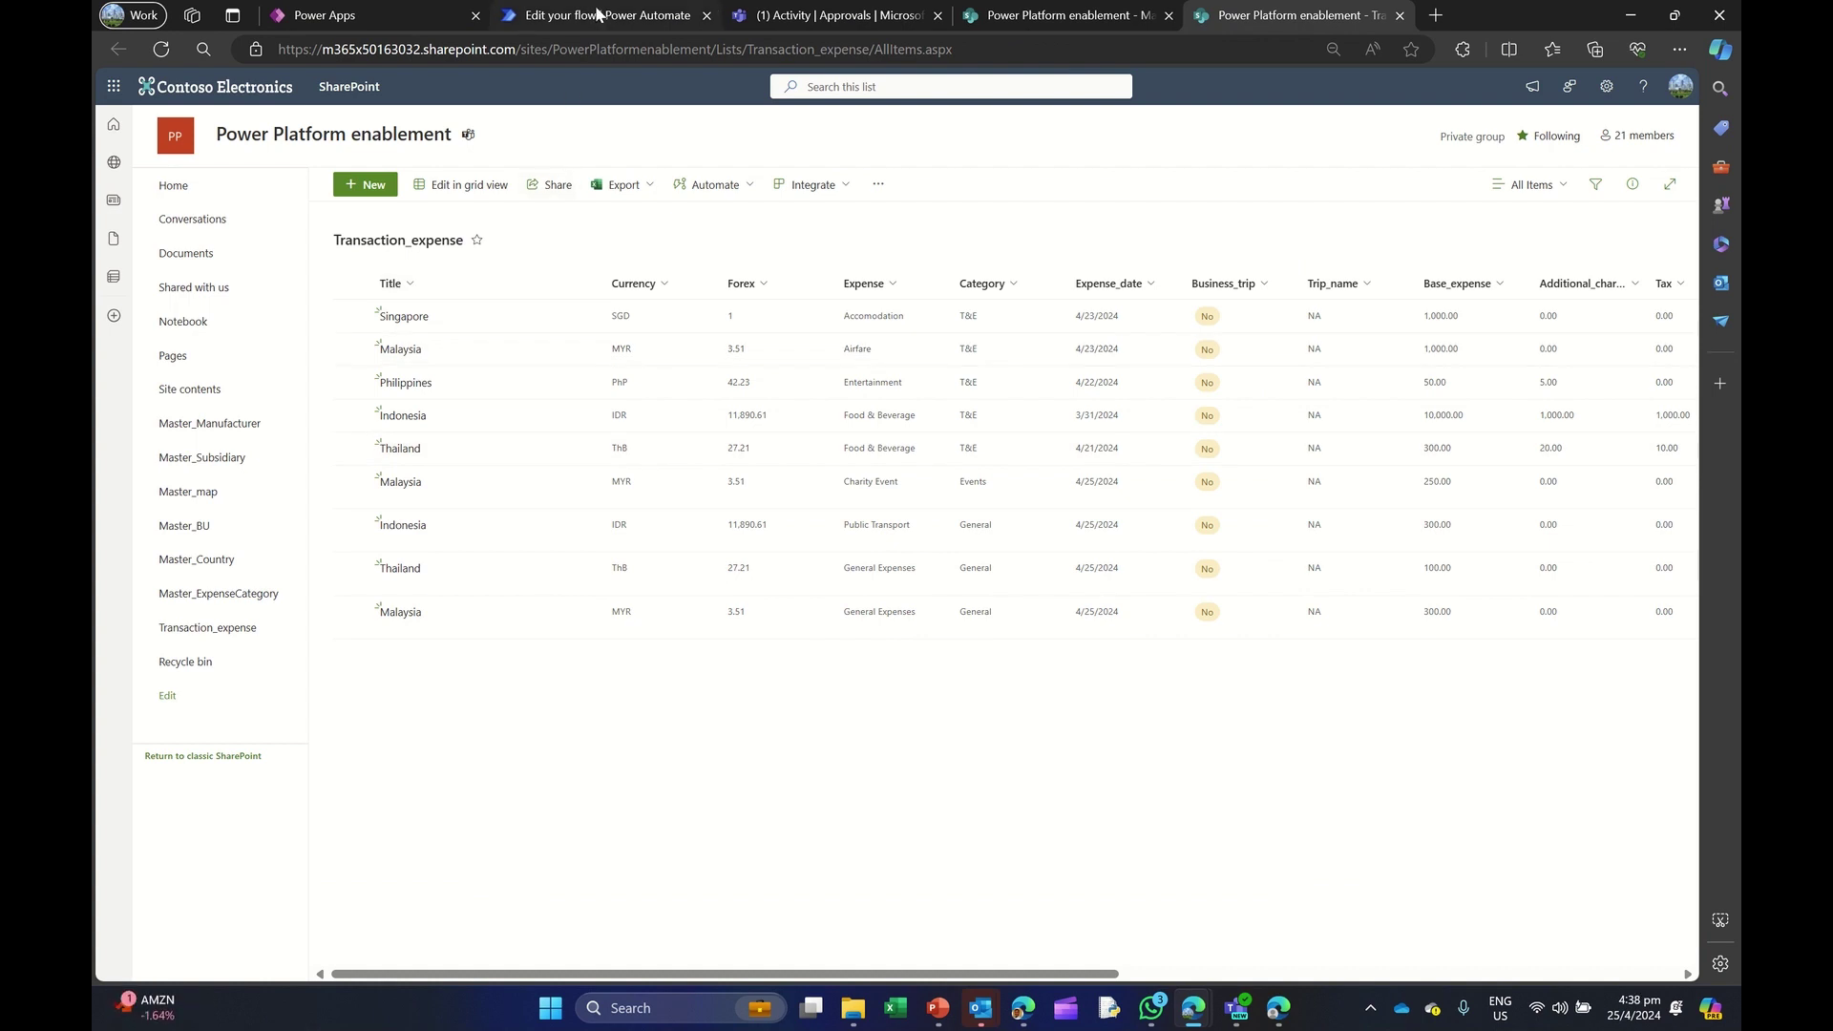
{"action": "left_click", "coordinate": [593, 16]}
{"action": "left_click", "coordinate": [847, 179]}
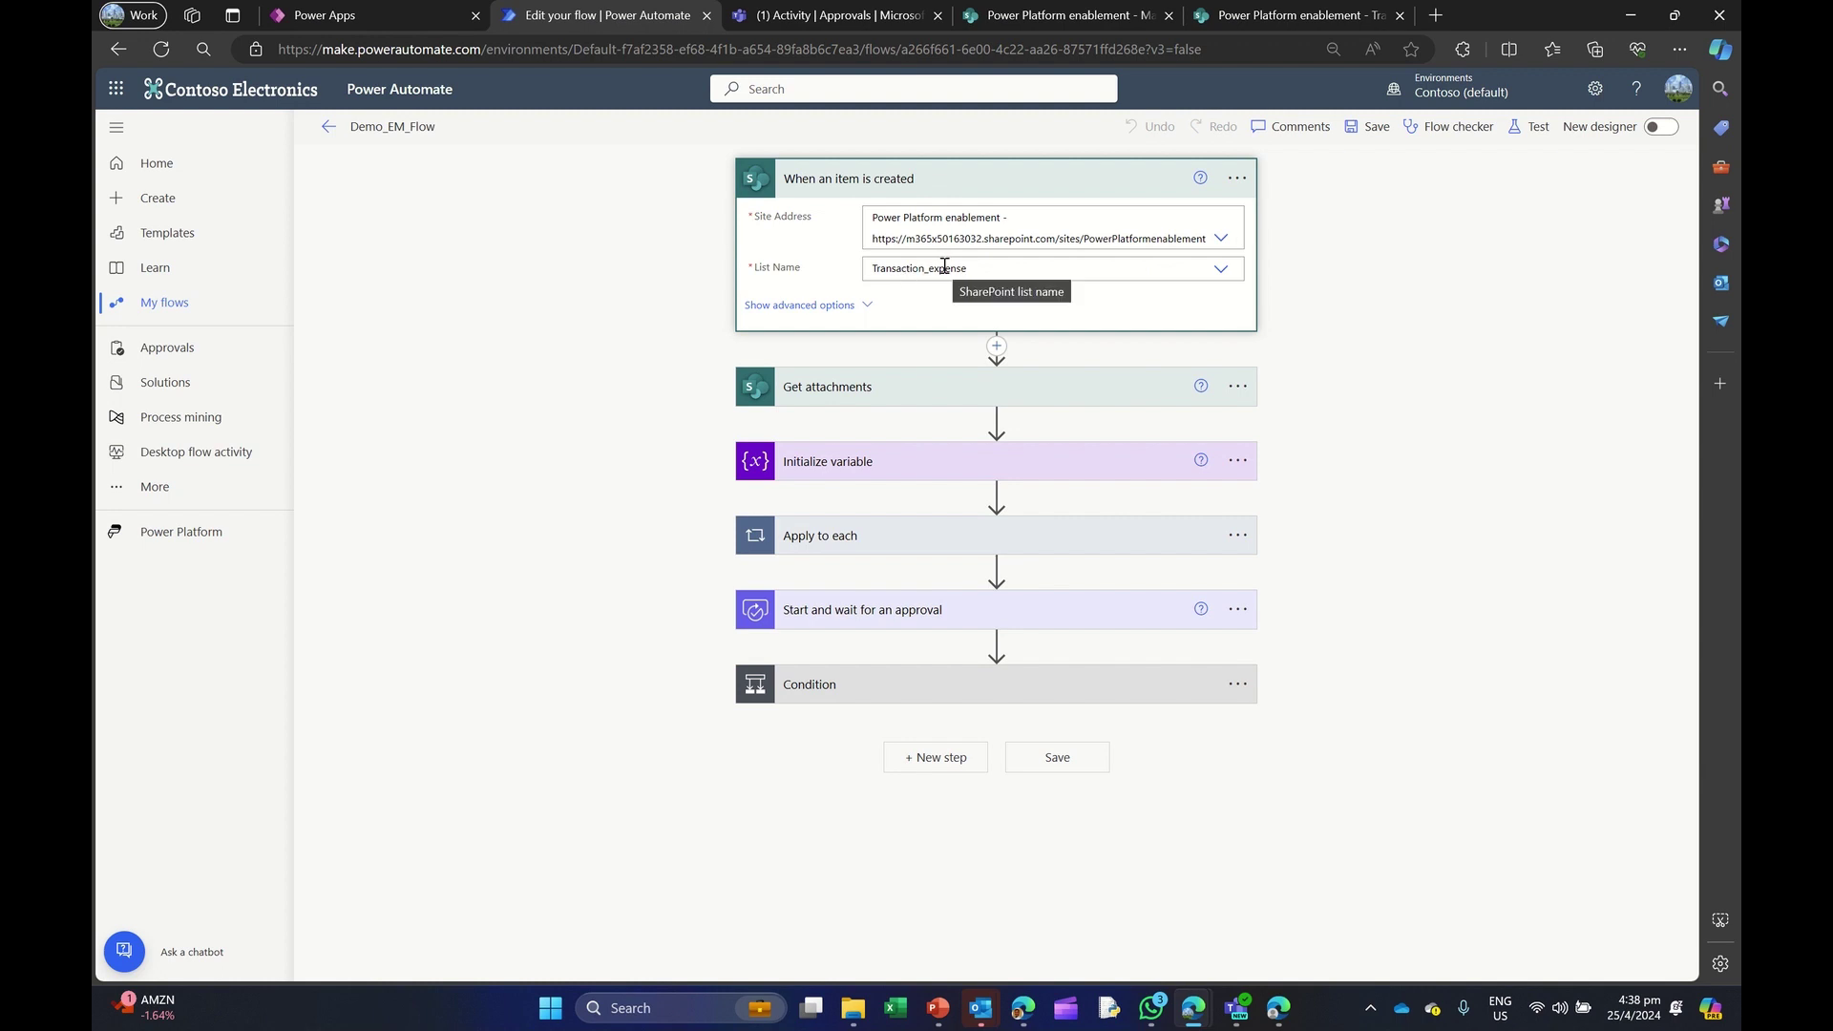
Step: Insert a SharePoint Get attachments action directly after the When an item is created trigger
{"action": "left_click", "coordinate": [996, 346]}
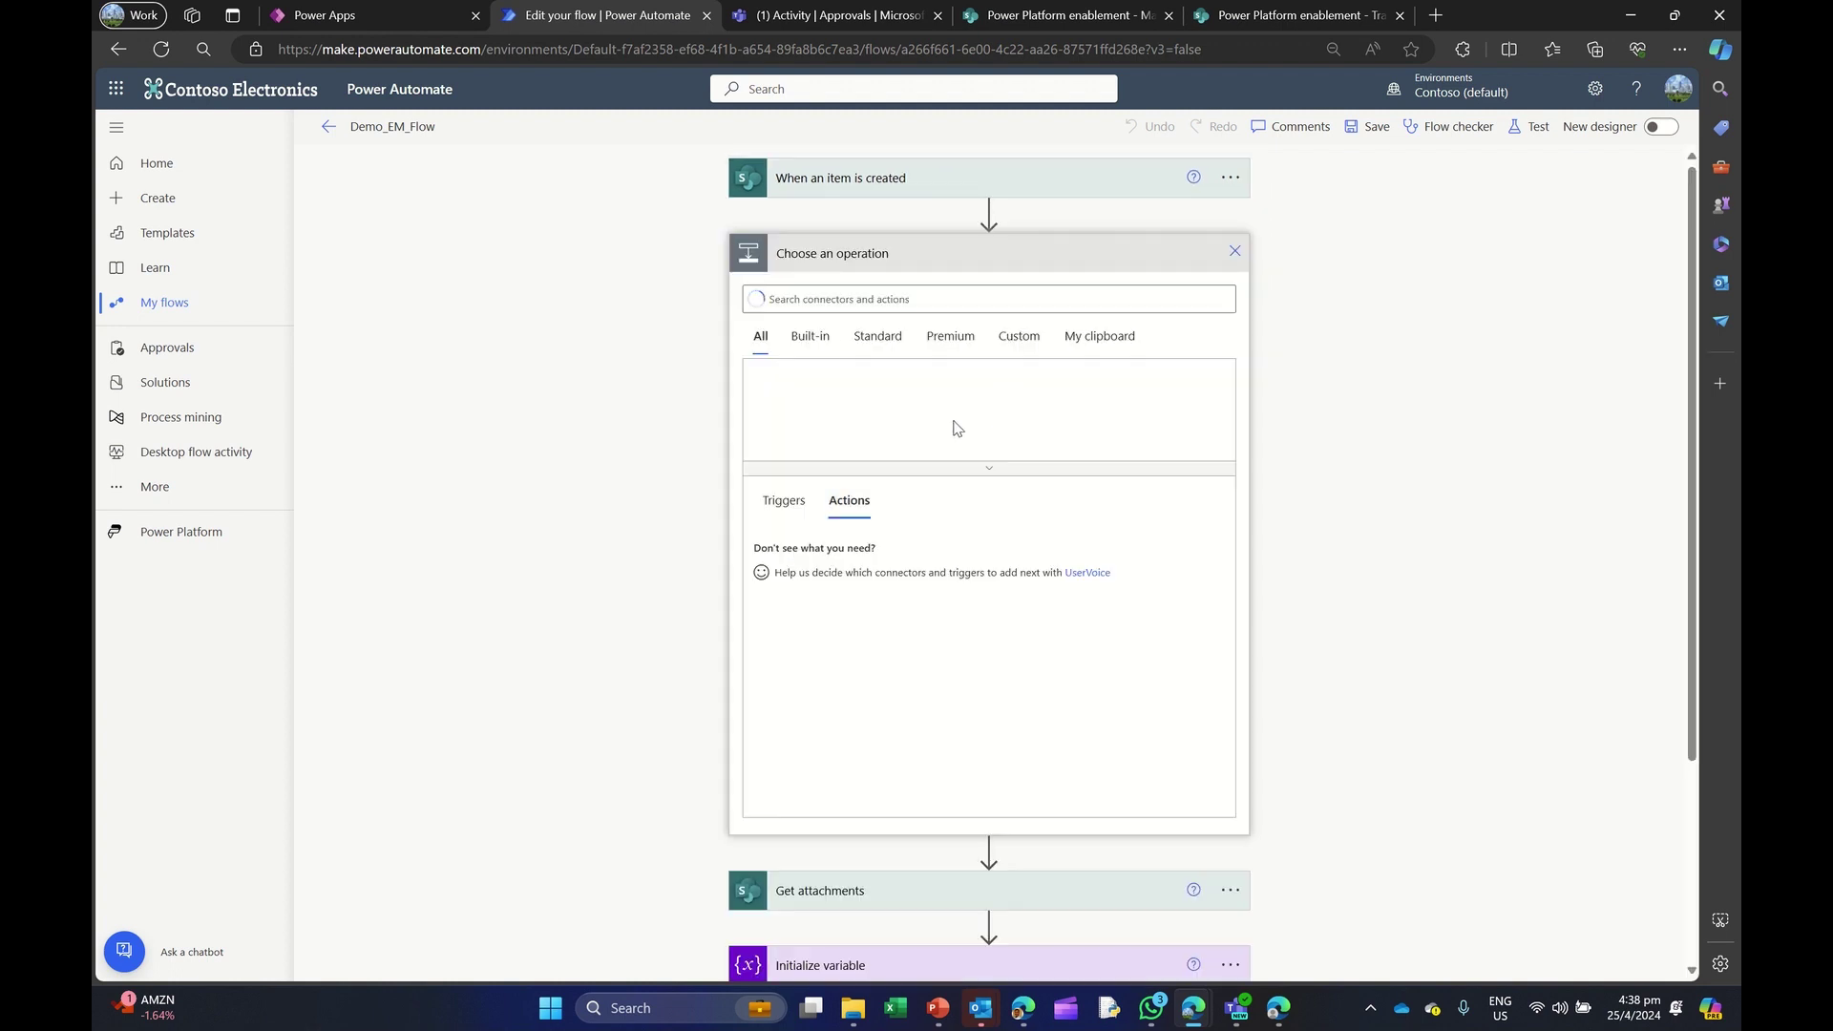
{"action": "left_click", "coordinate": [832, 300]}
{"action": "type", "text": "get"}
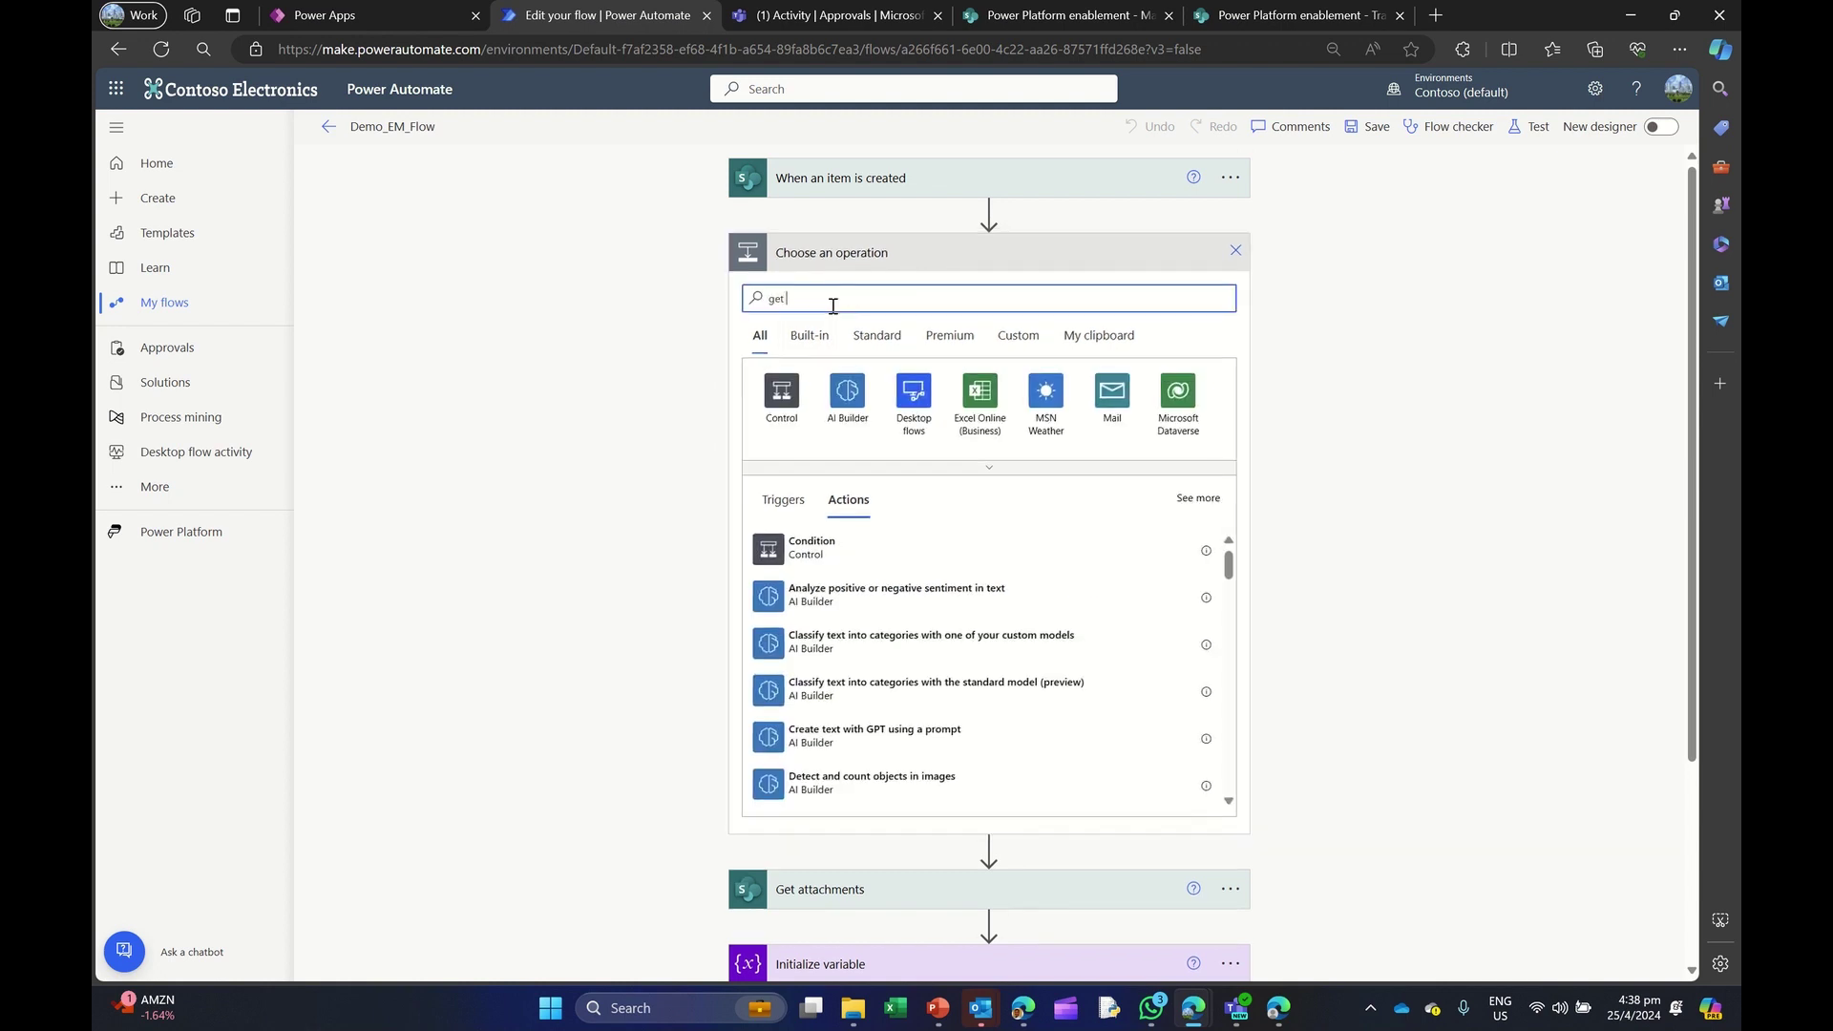
{"action": "type", "text": " attachme"}
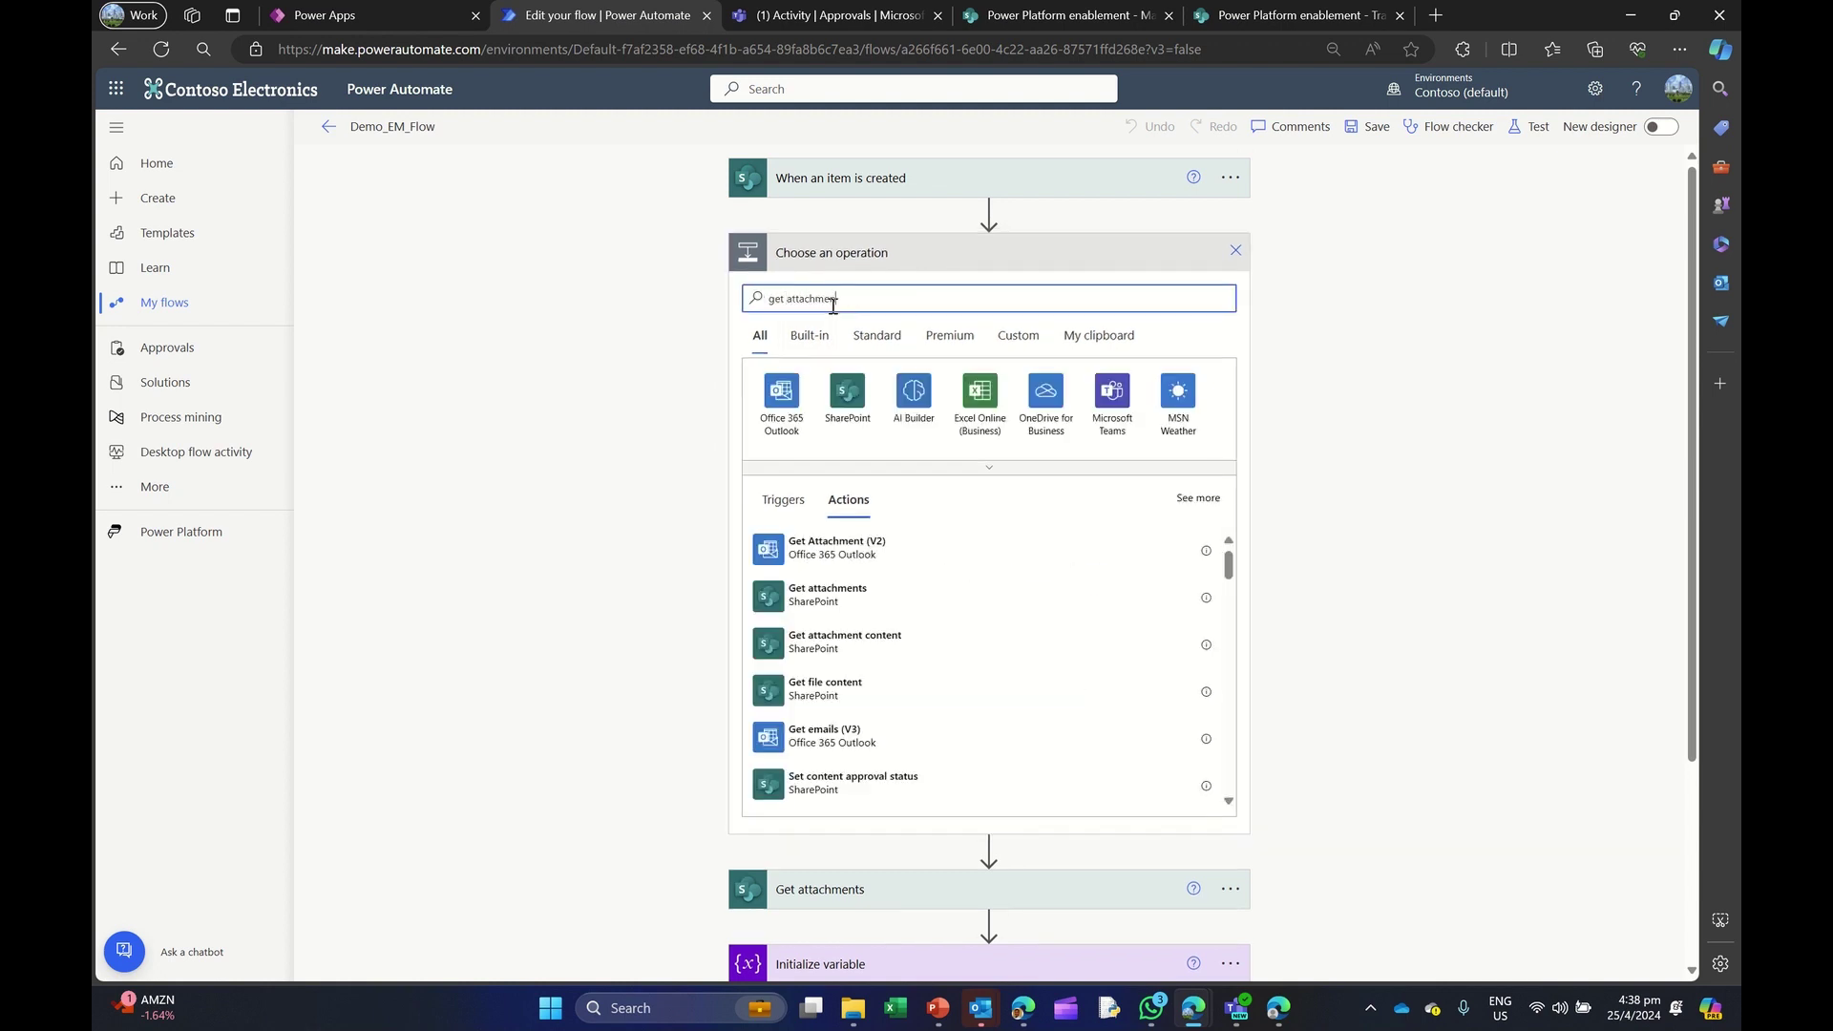
{"action": "type", "text": "nt"}
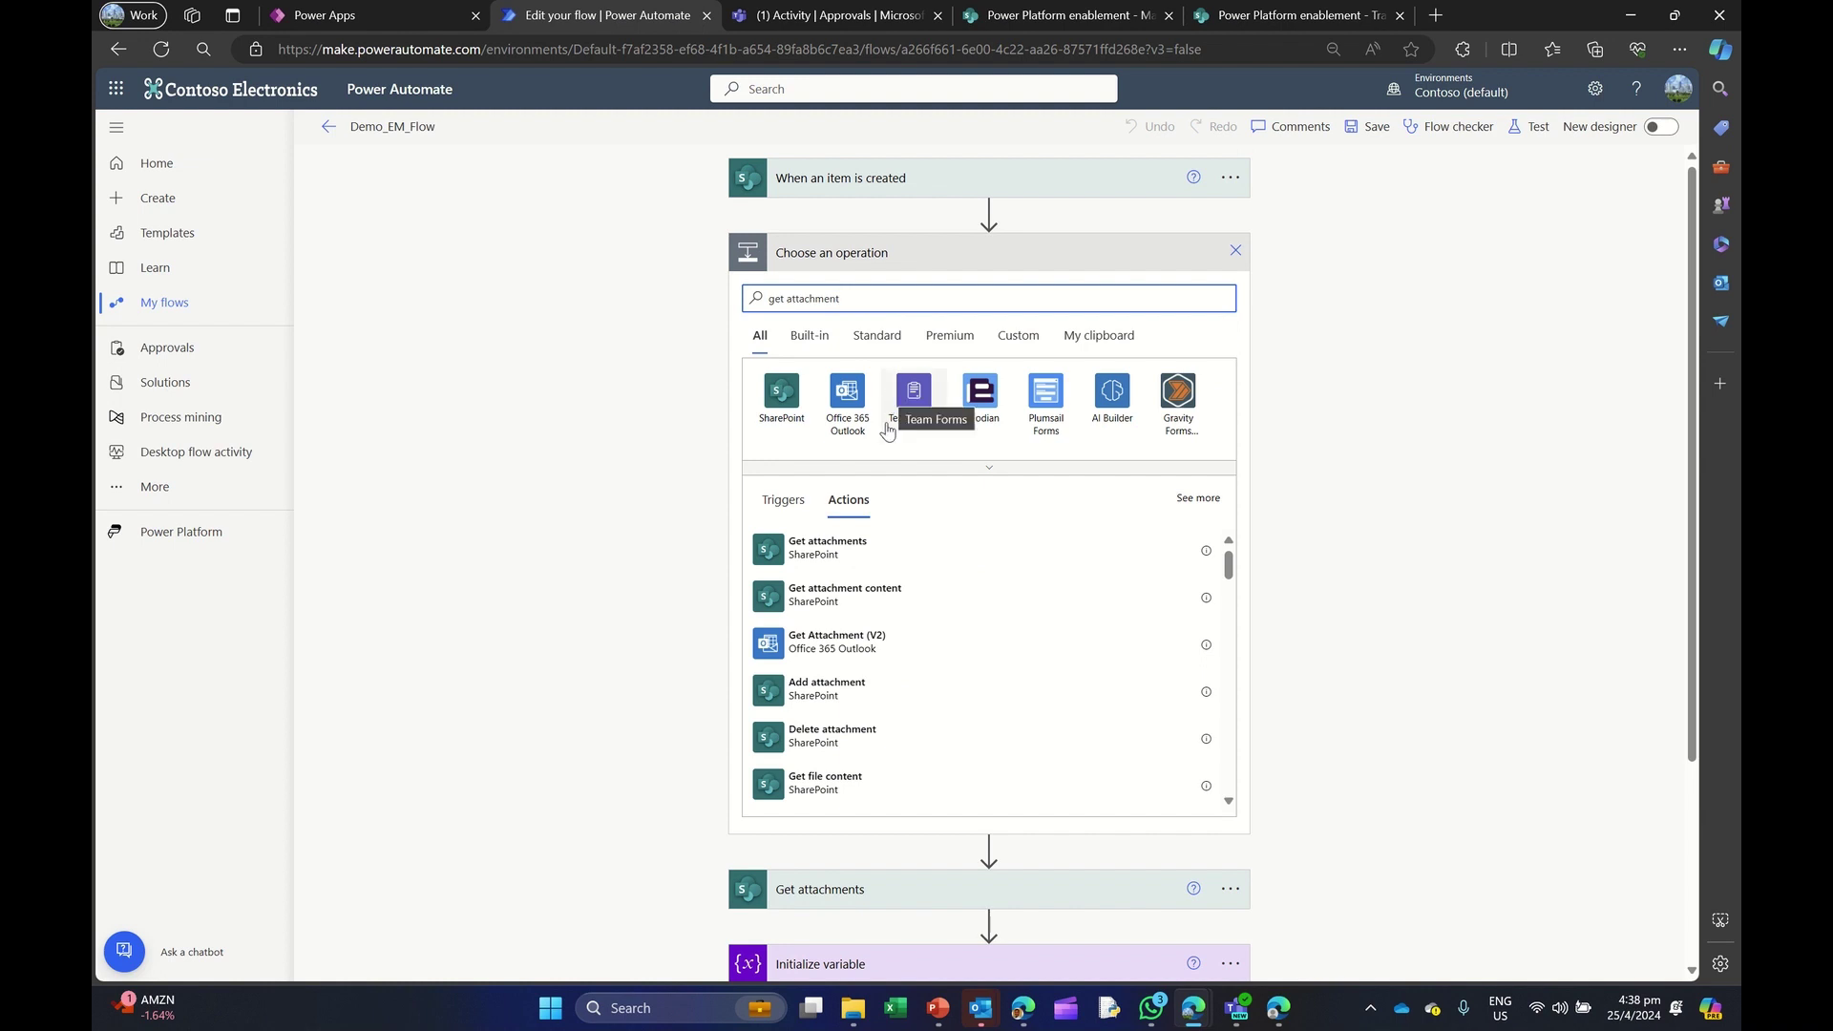
{"action": "left_click", "coordinate": [943, 542]}
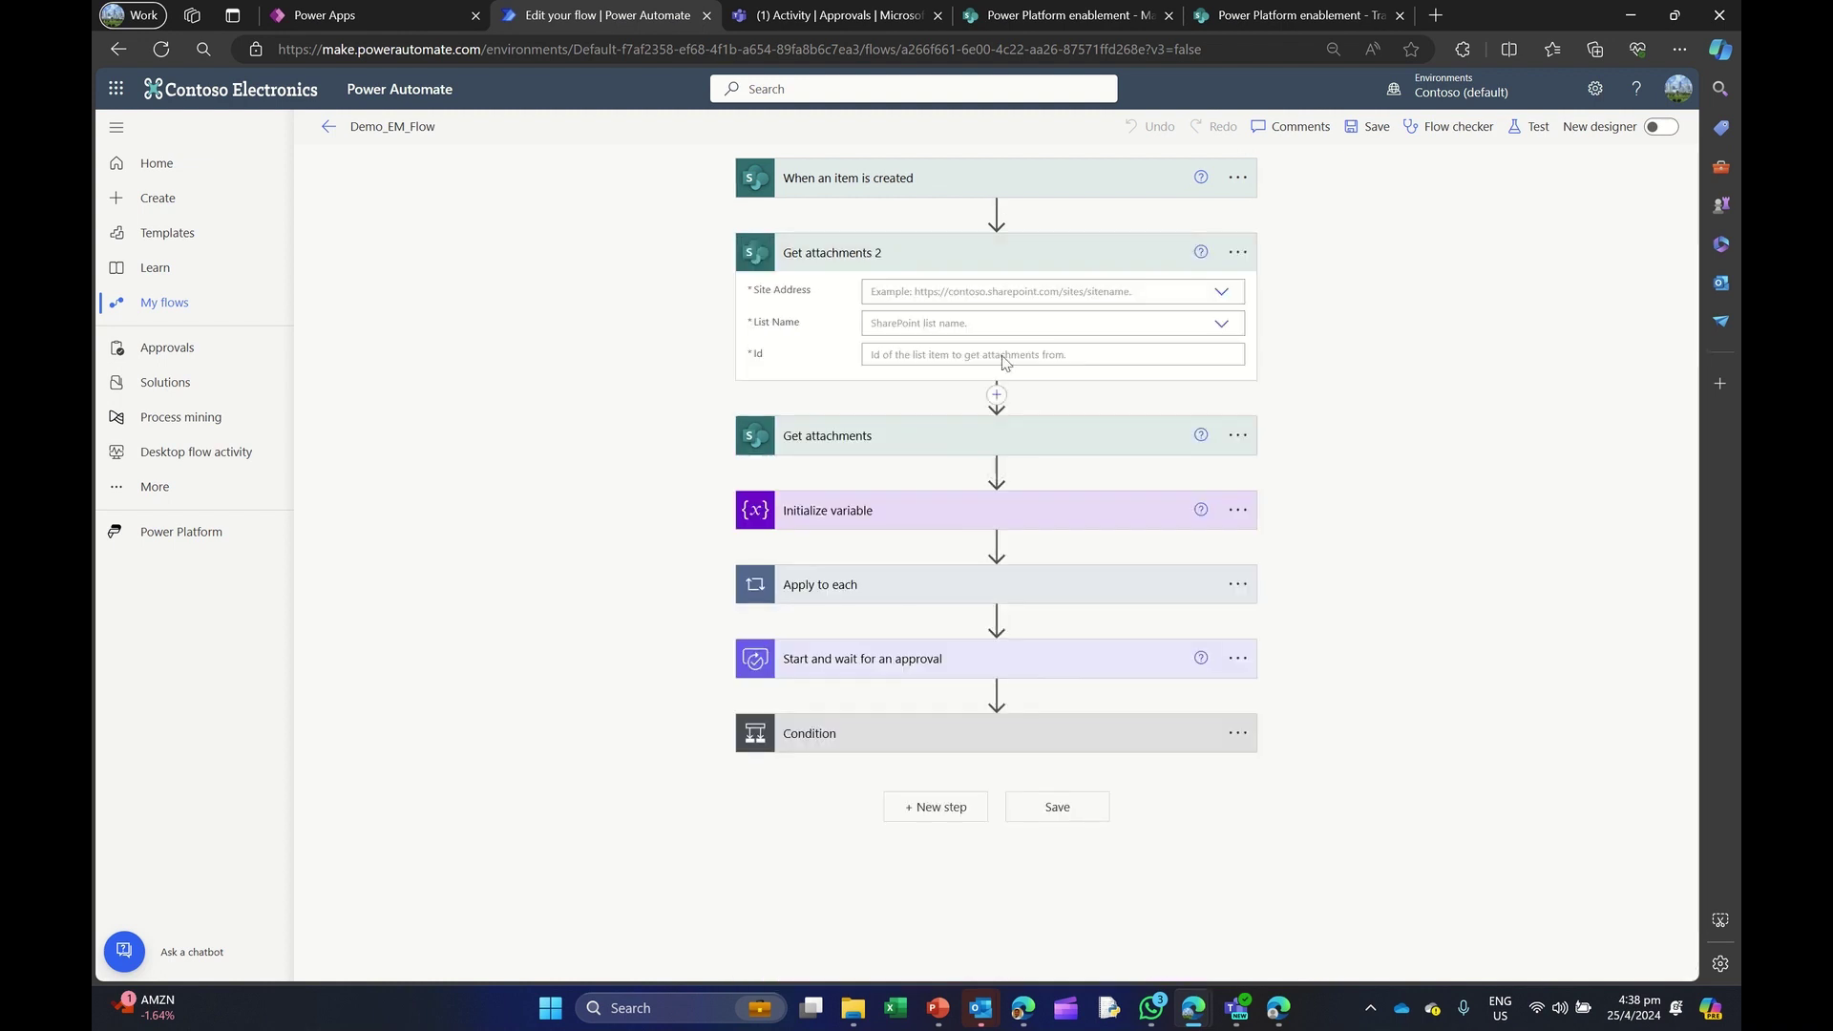
Step: Set the new action's site address to Power Platform enablement and its list to Transaction_expense, and open dynamic content for its Id
{"action": "left_click", "coordinate": [1222, 296]}
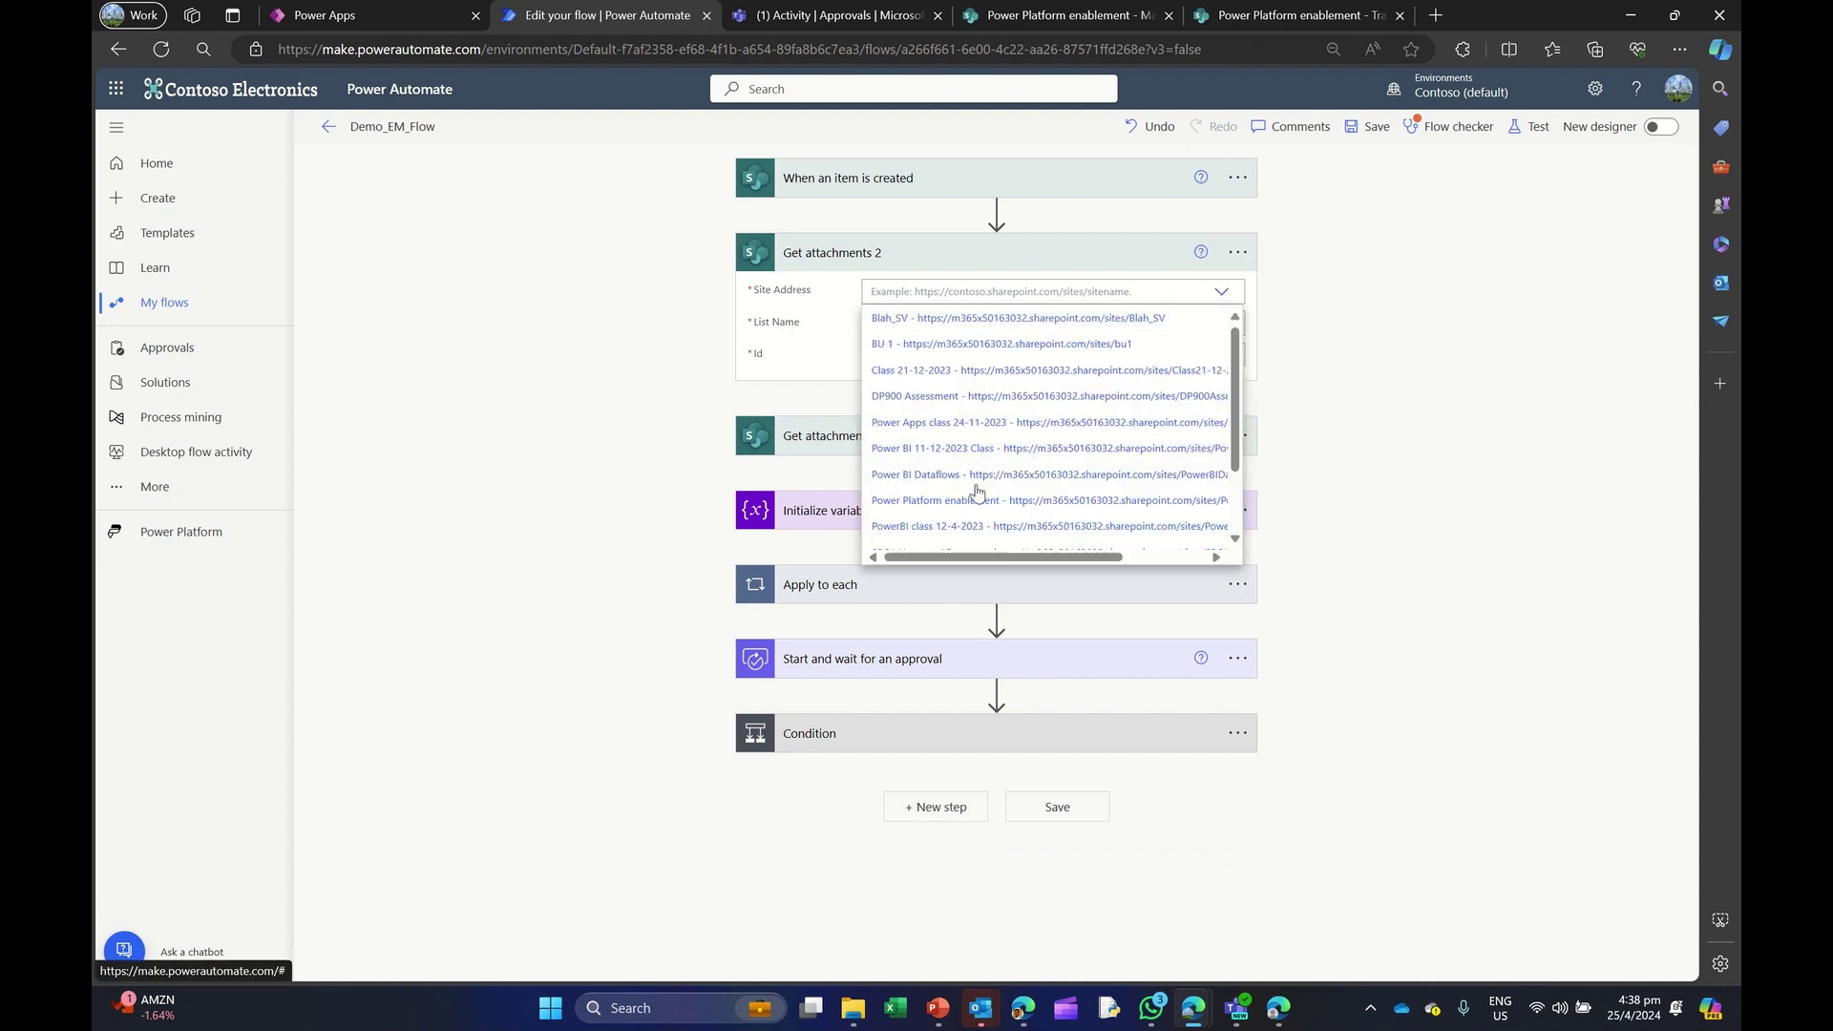
{"action": "left_click", "coordinate": [961, 501]}
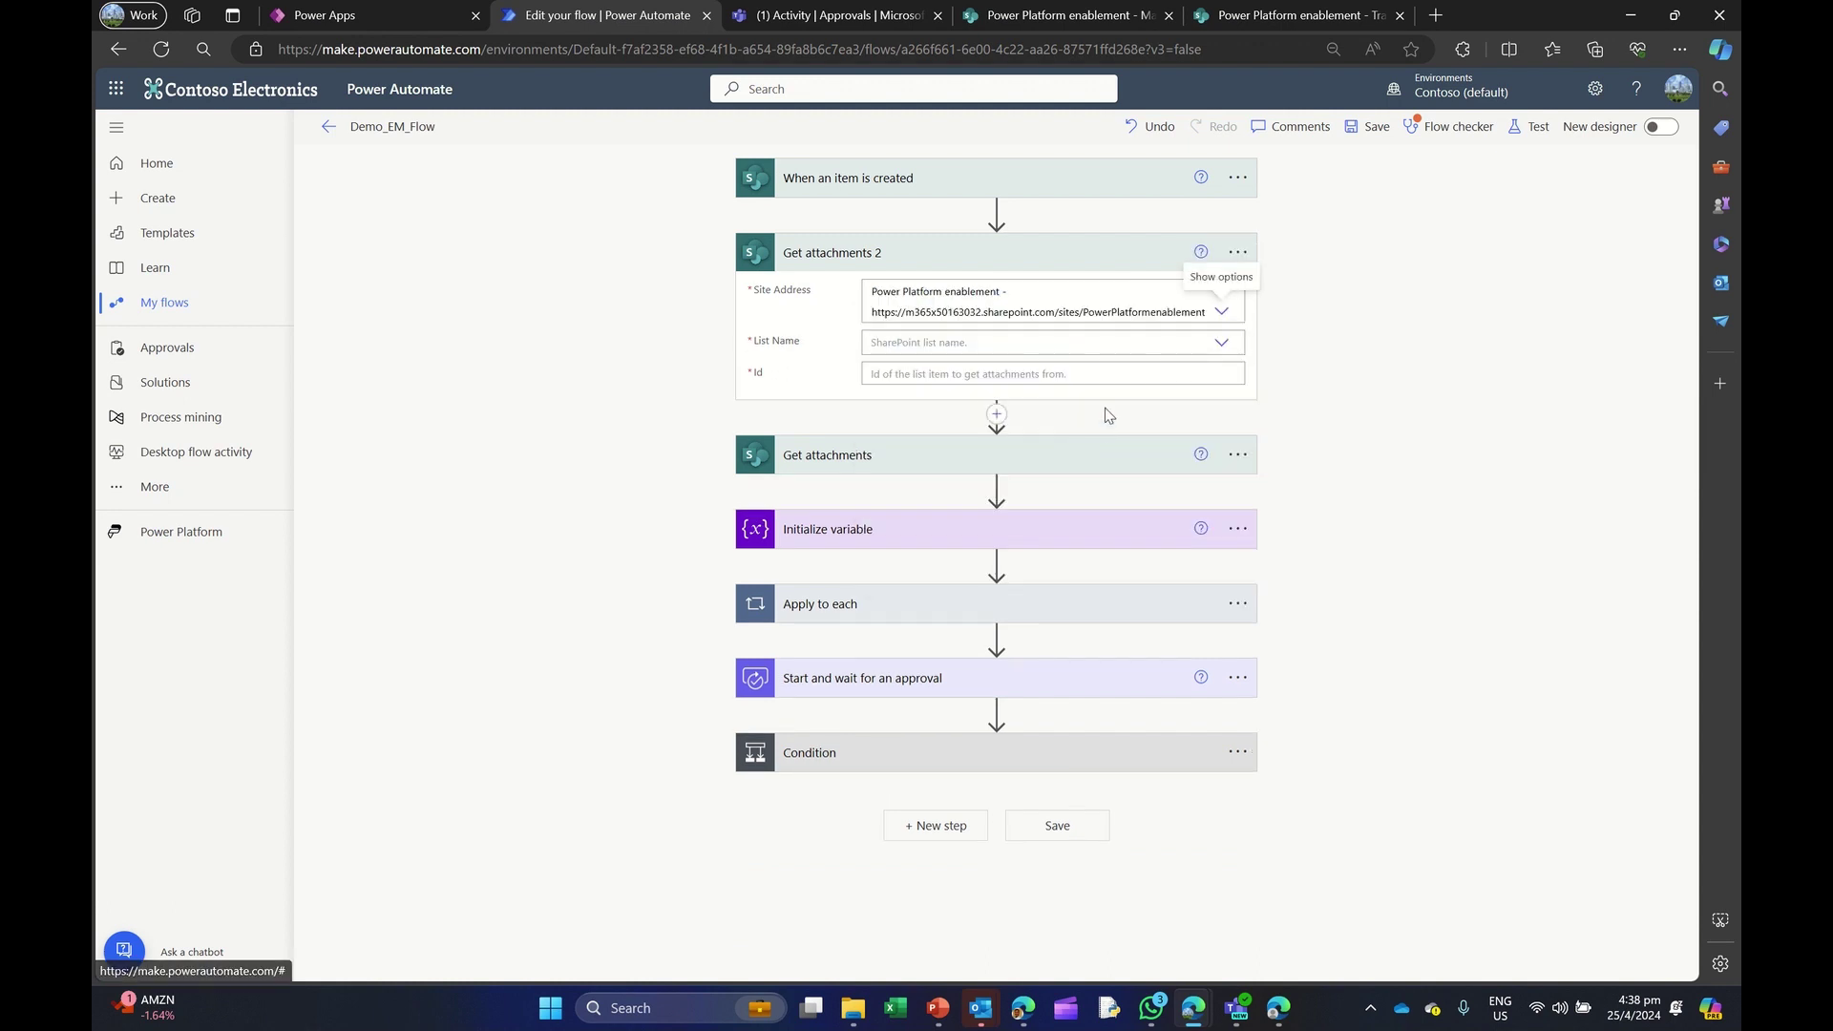
{"action": "left_click", "coordinate": [1219, 345]}
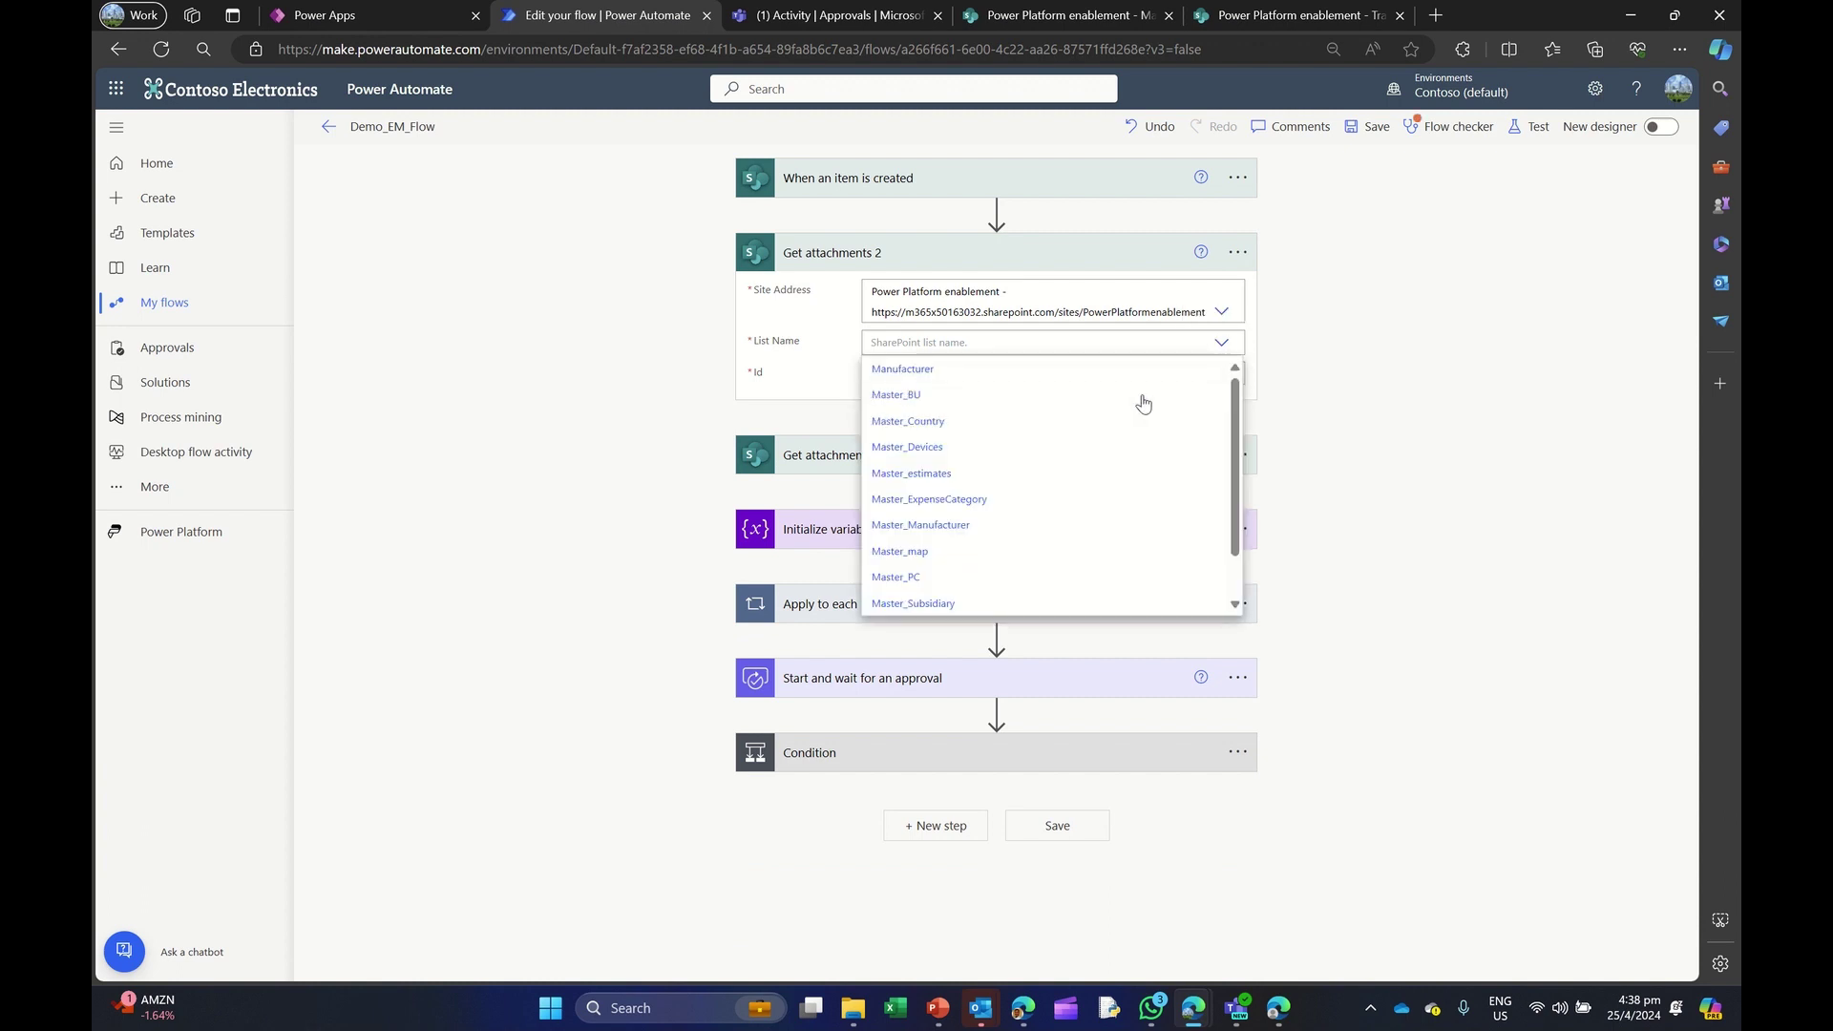
{"action": "scroll", "coordinate": [1144, 403], "scroll_direction": "down", "scroll_amount": 3}
{"action": "left_click", "coordinate": [925, 577]}
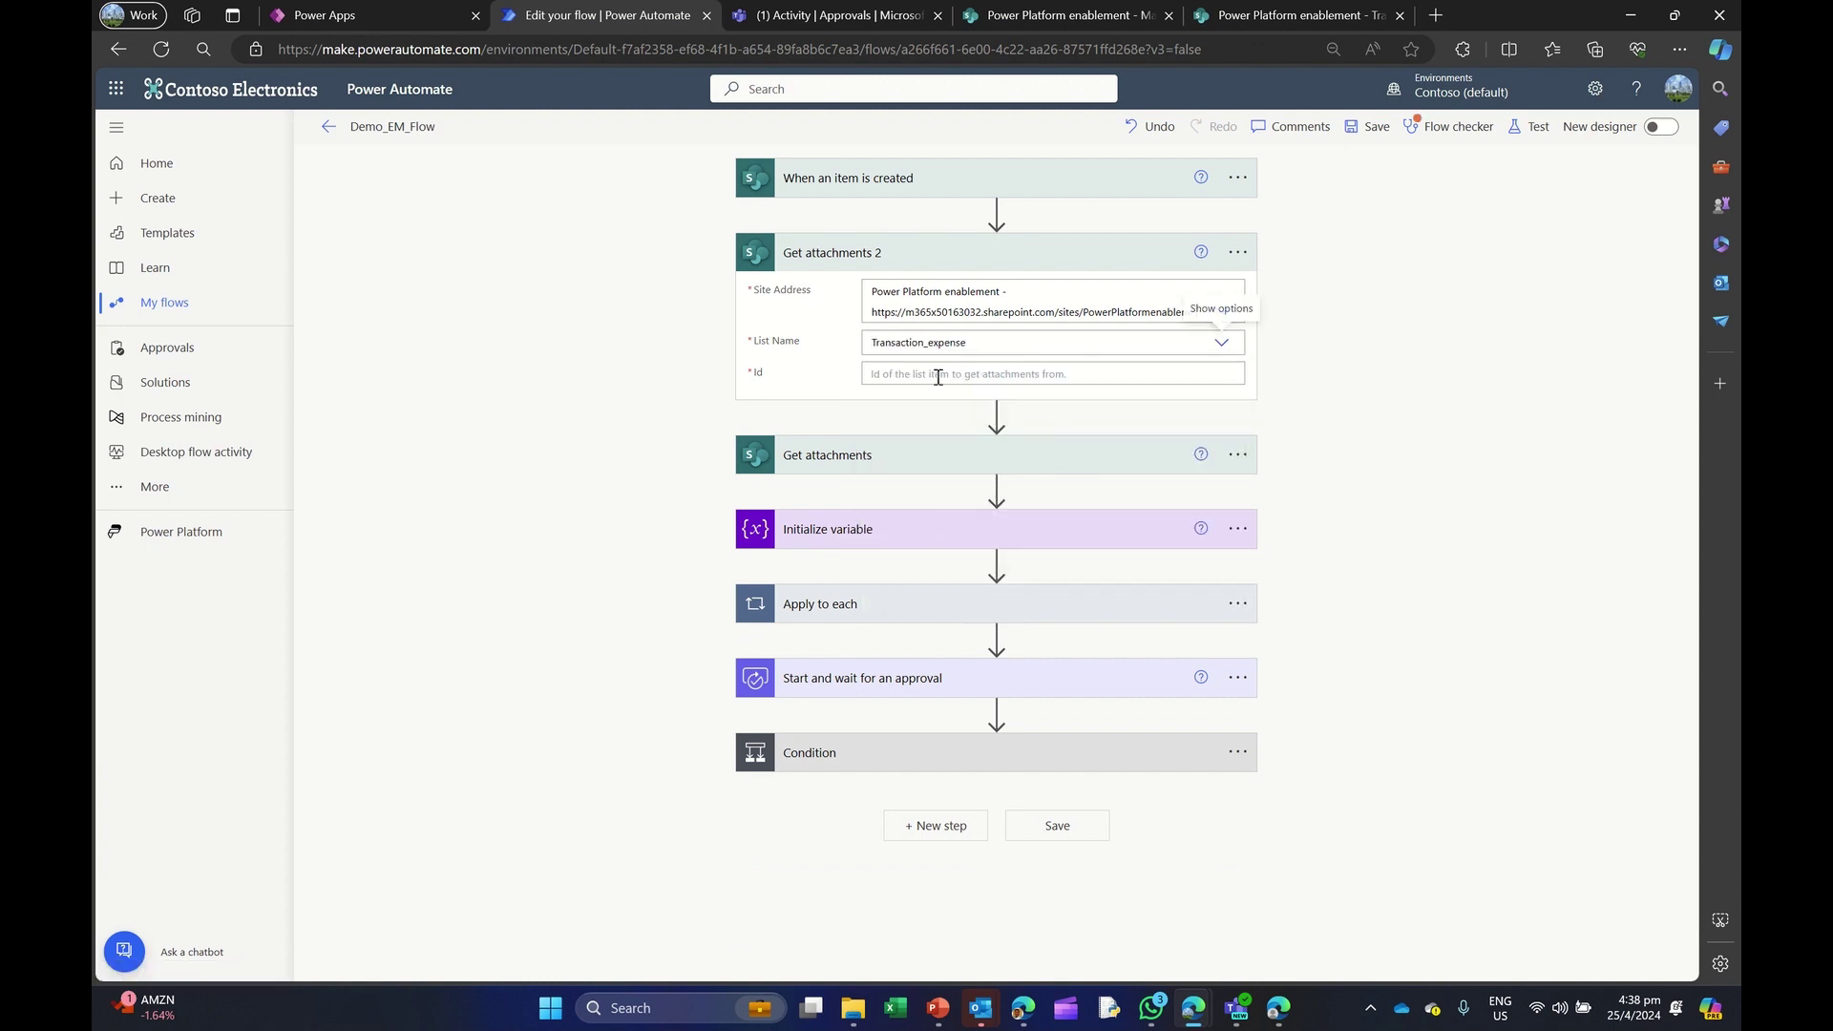
{"action": "left_click", "coordinate": [938, 375]}
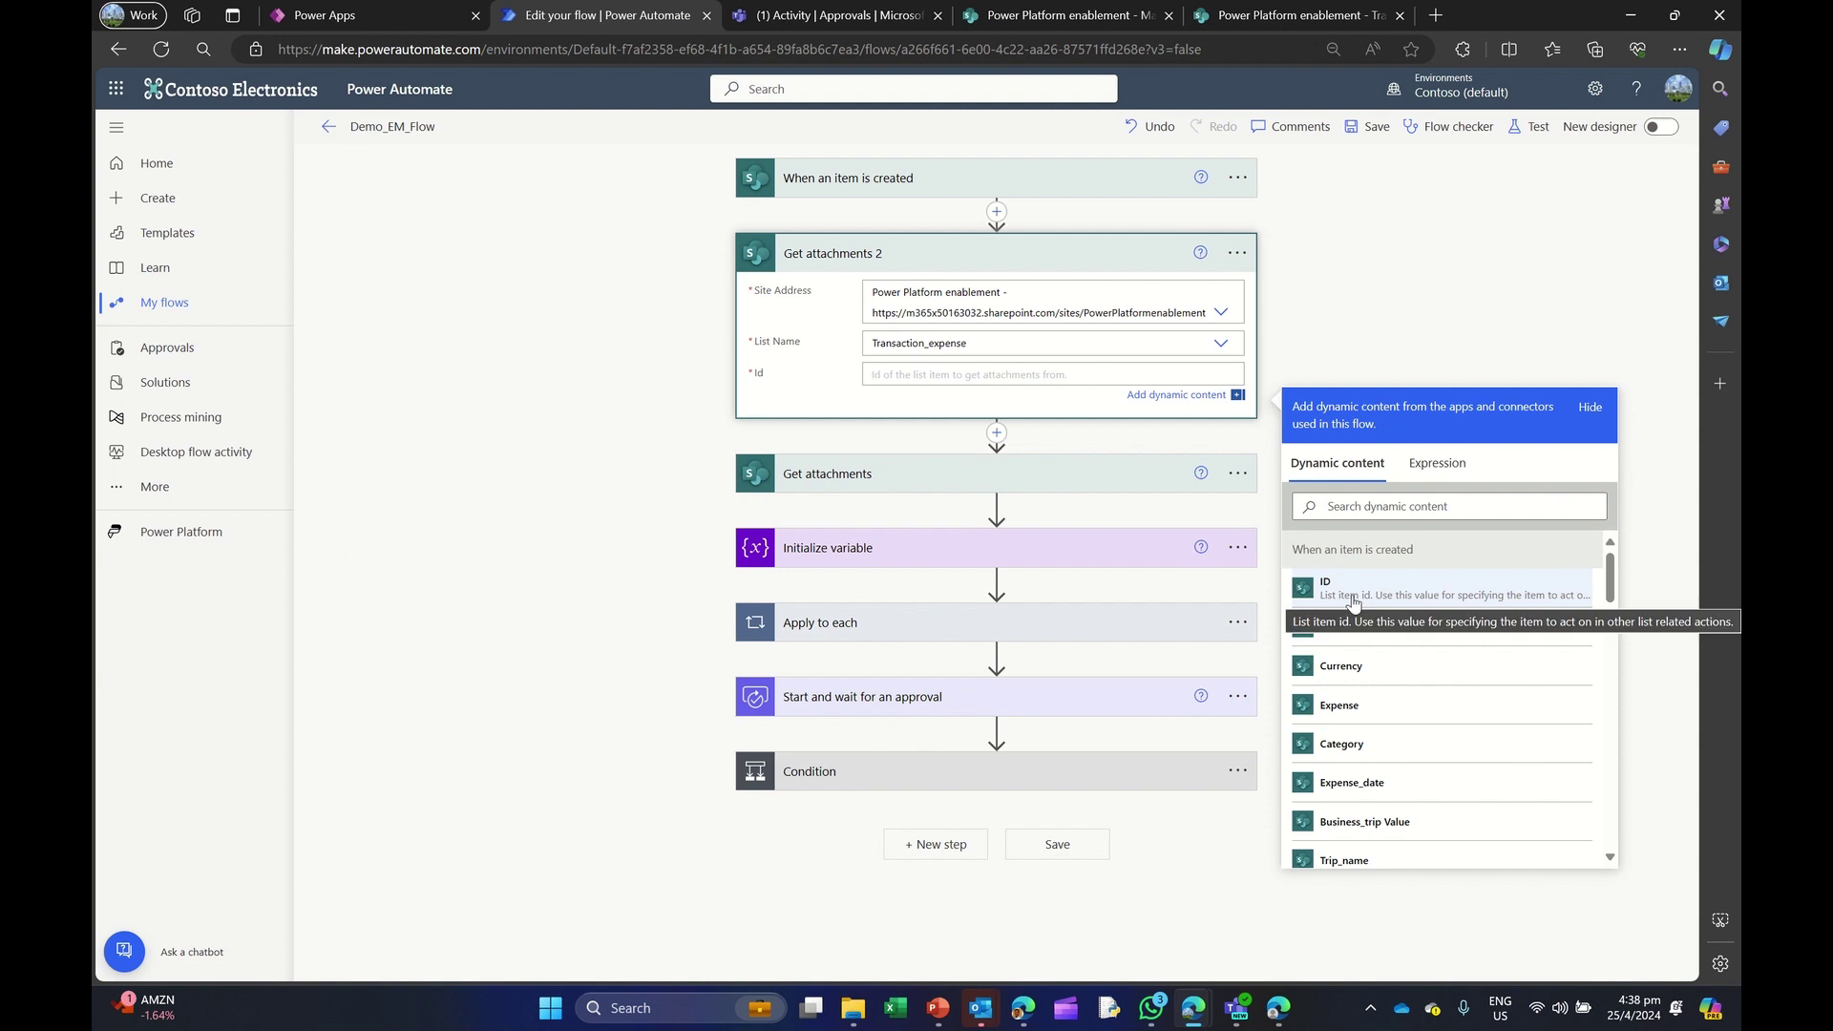
Step: Delete the duplicate Get attachments 2 action from the flow
{"action": "left_click", "coordinate": [1237, 252]}
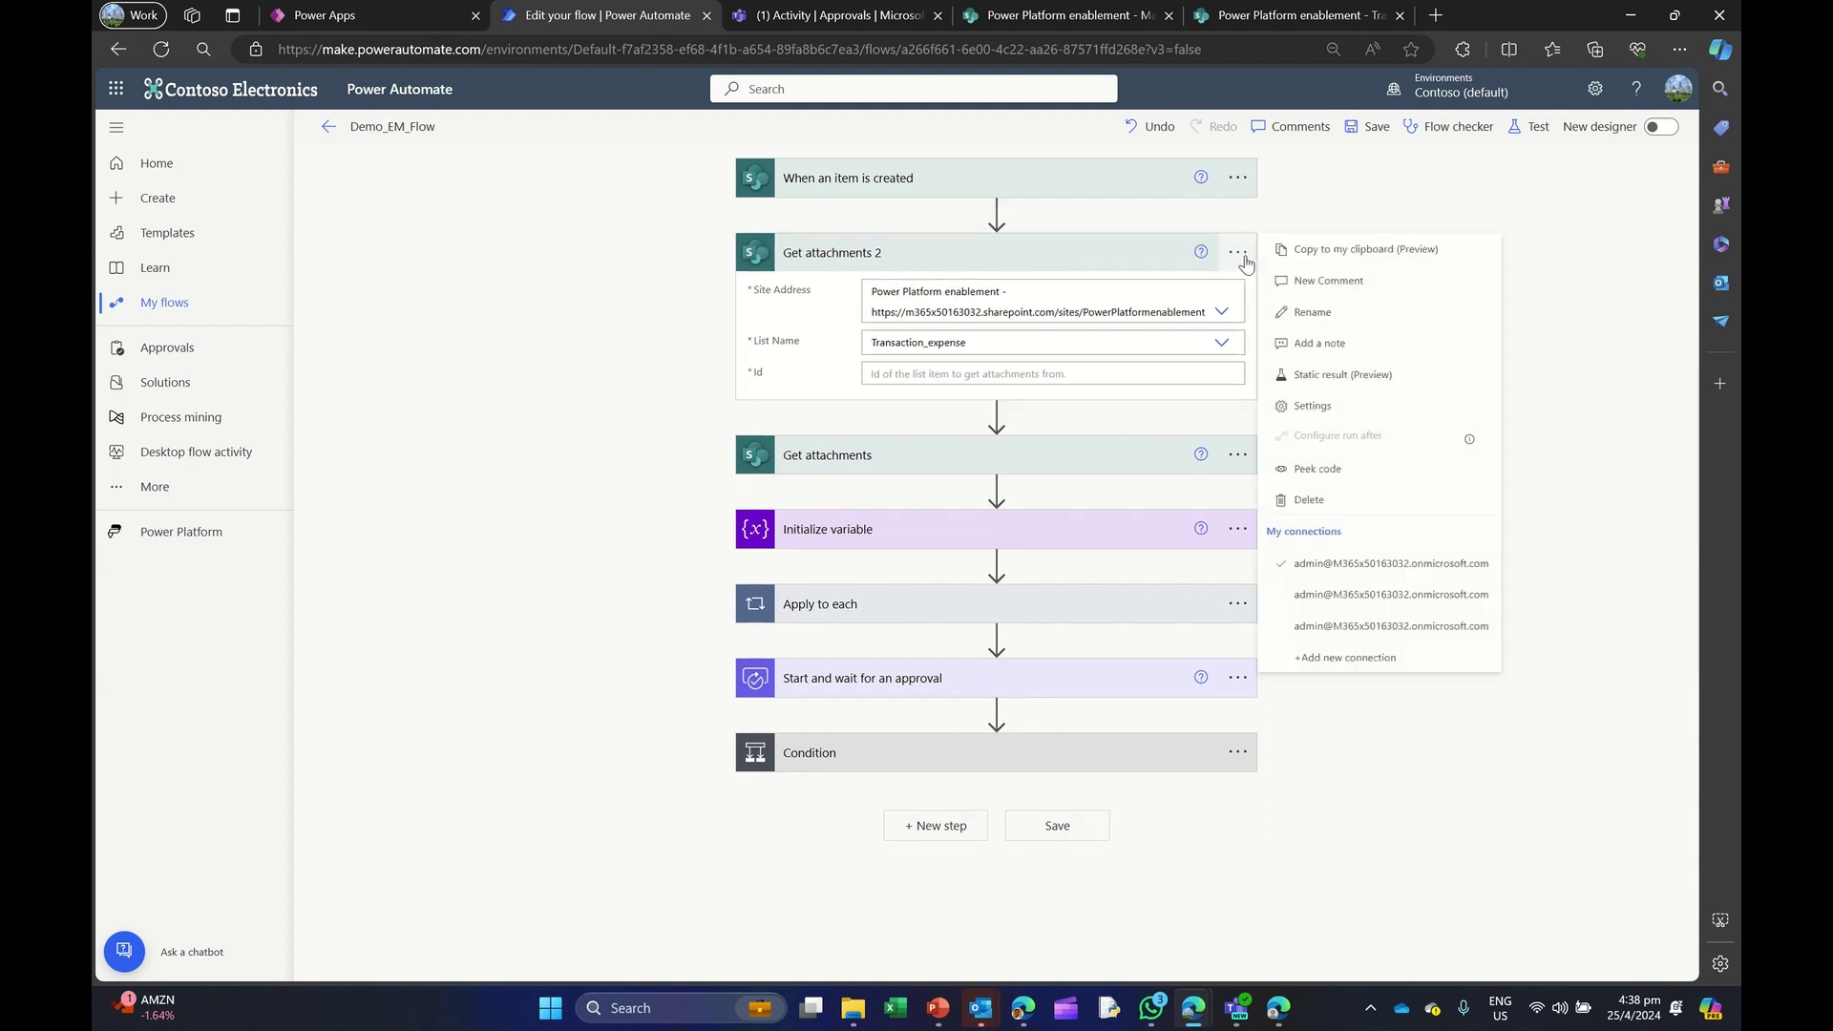
{"action": "left_click", "coordinate": [1310, 500]}
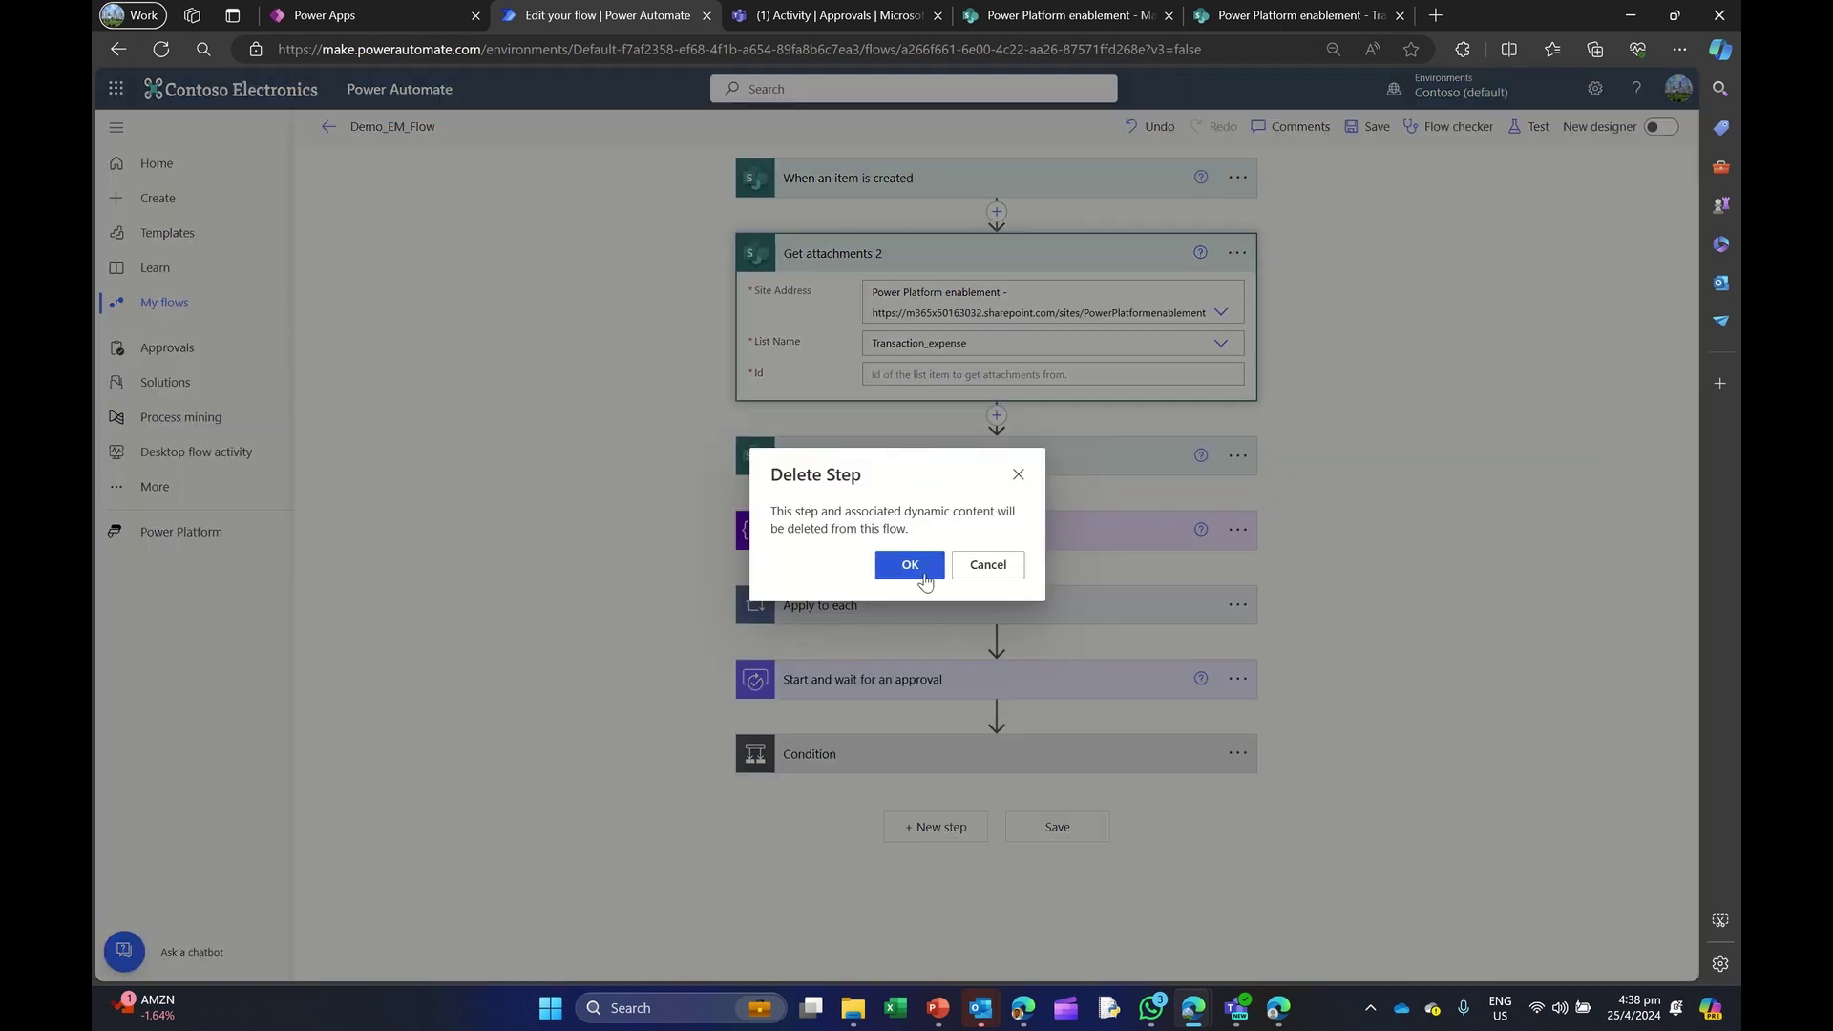
{"action": "key", "text": "Return"}
Step: Examine the settings of the existing Get attachments and Initialize variable actions
{"action": "left_click", "coordinate": [932, 266]}
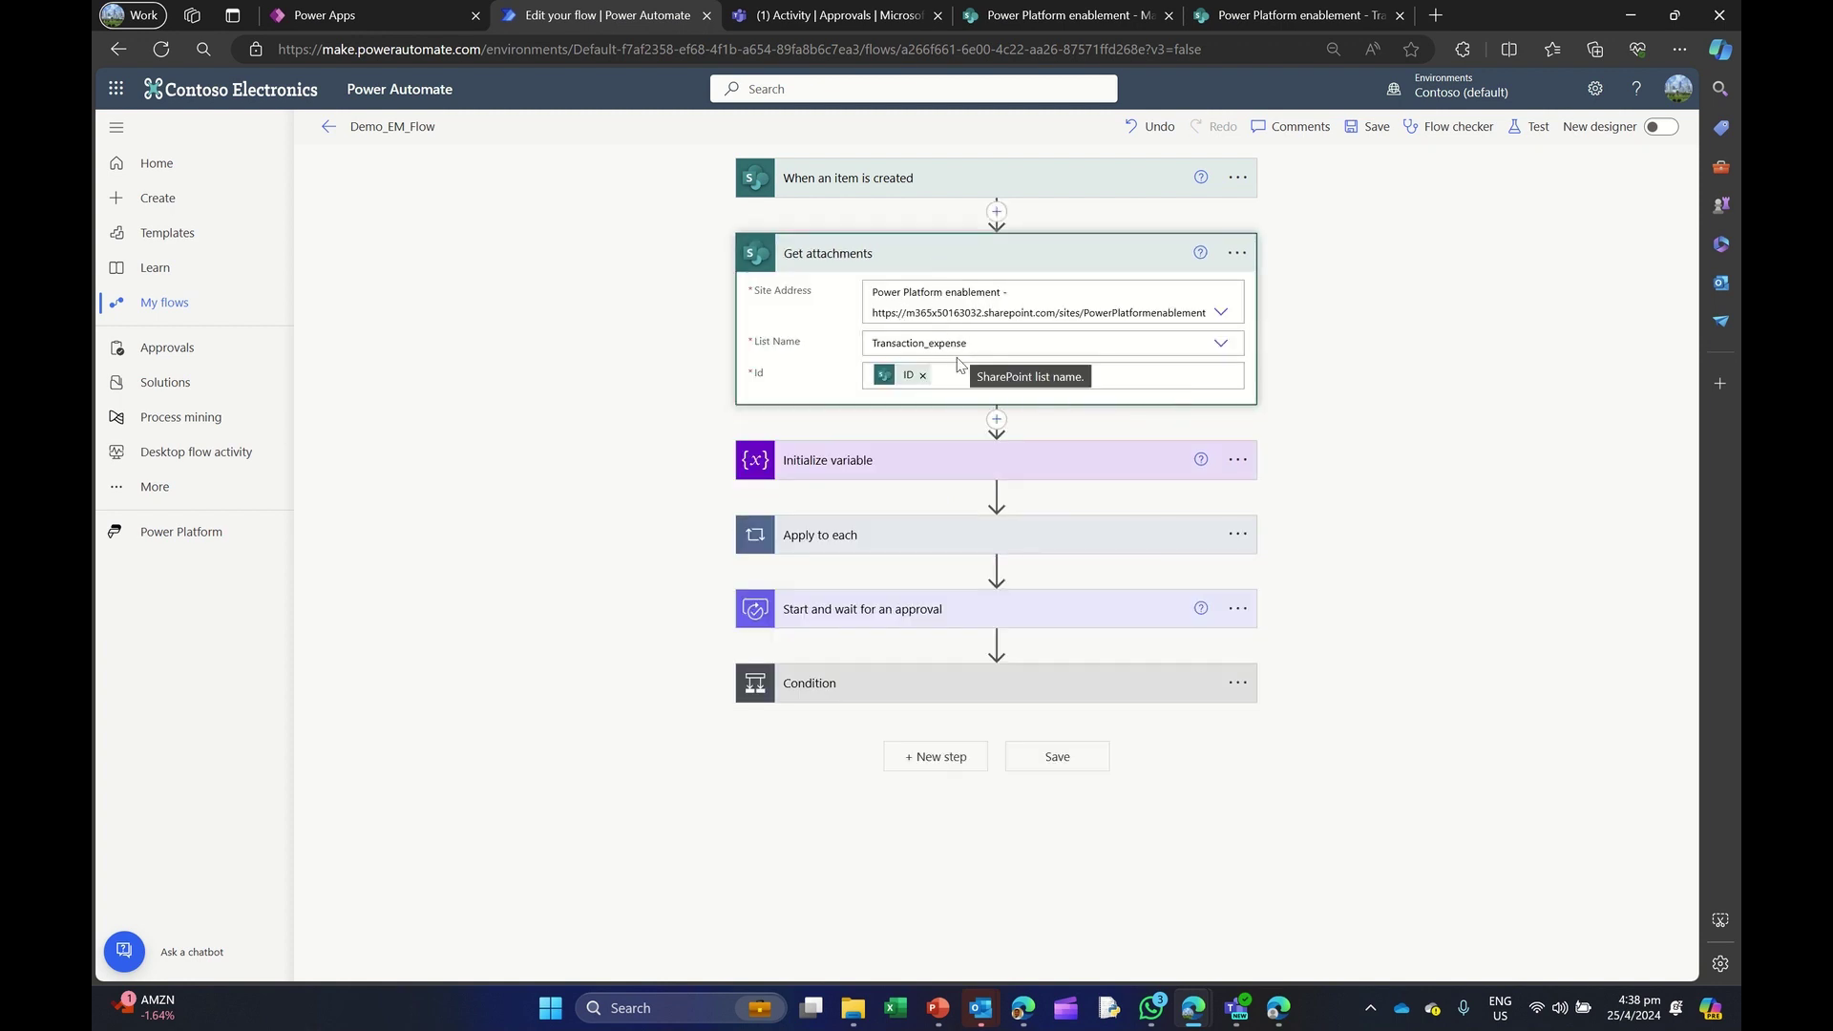
{"action": "left_click", "coordinate": [1091, 464]}
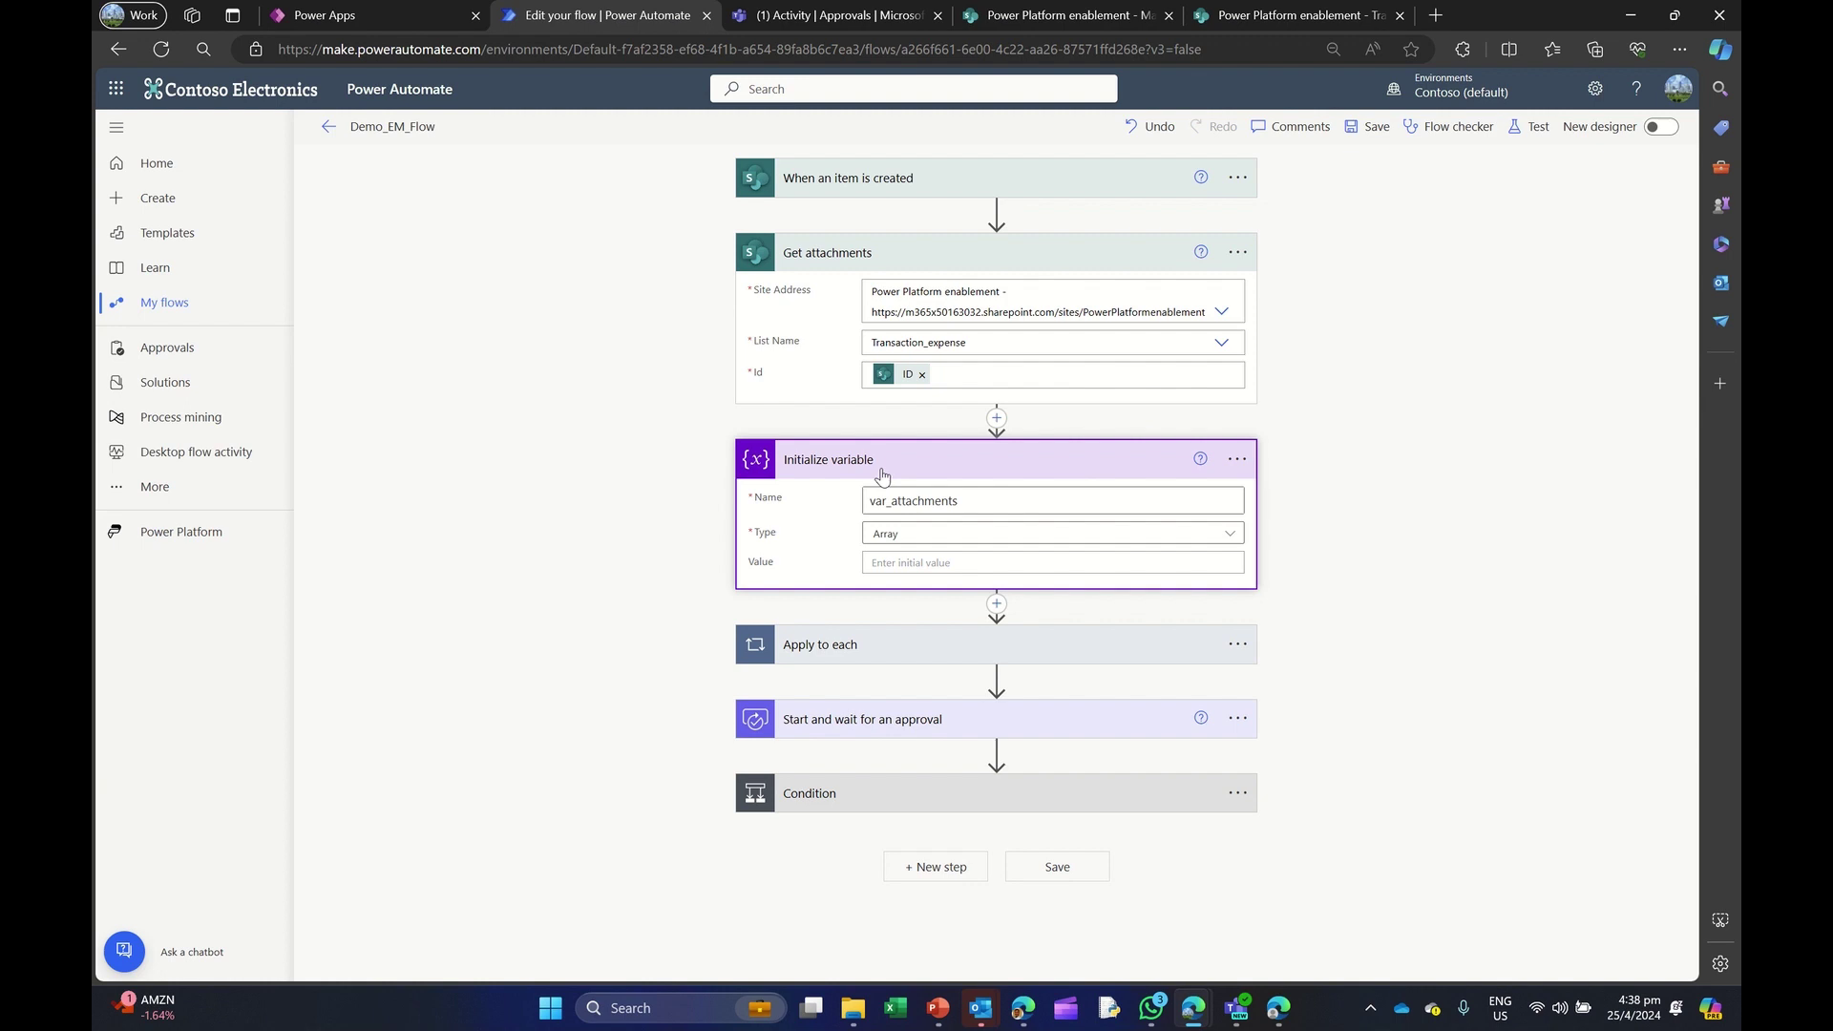
Step: Insert an Initialize variable action directly after the Get attachments action
{"action": "left_click", "coordinate": [996, 418]}
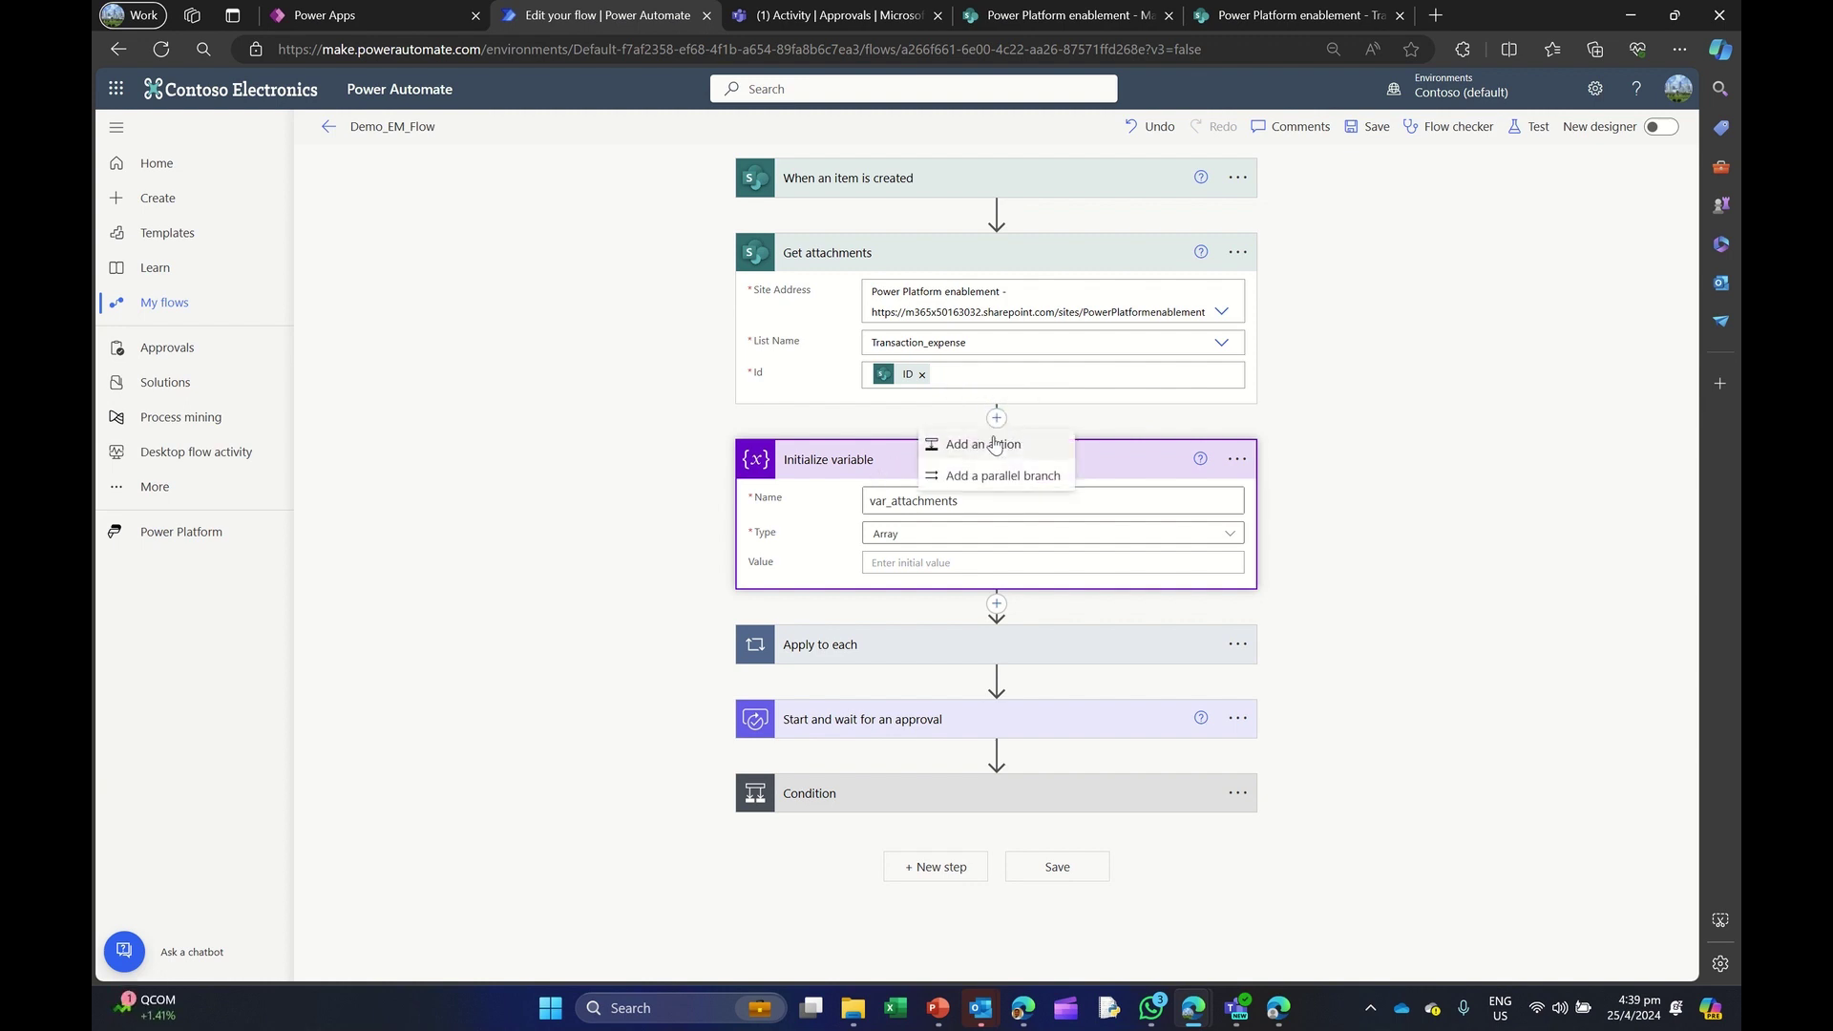
{"action": "left_click", "coordinate": [993, 445]}
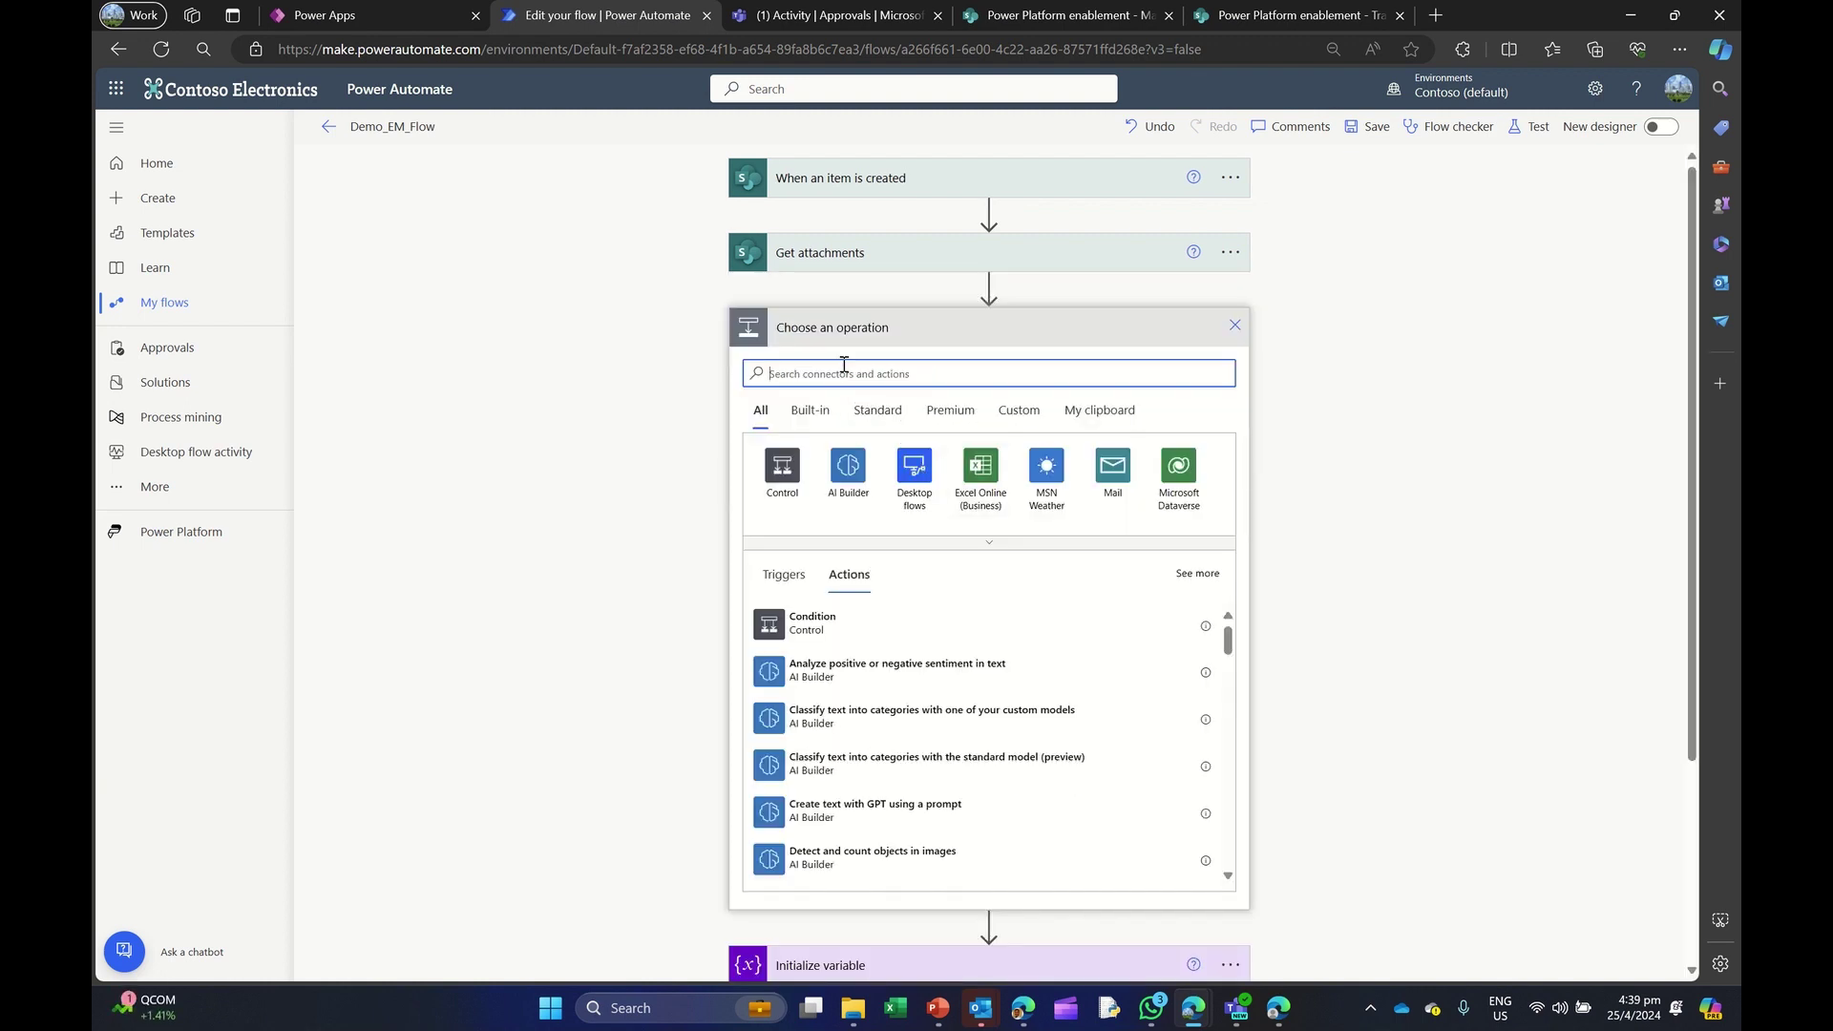
{"action": "type", "text": "variable"}
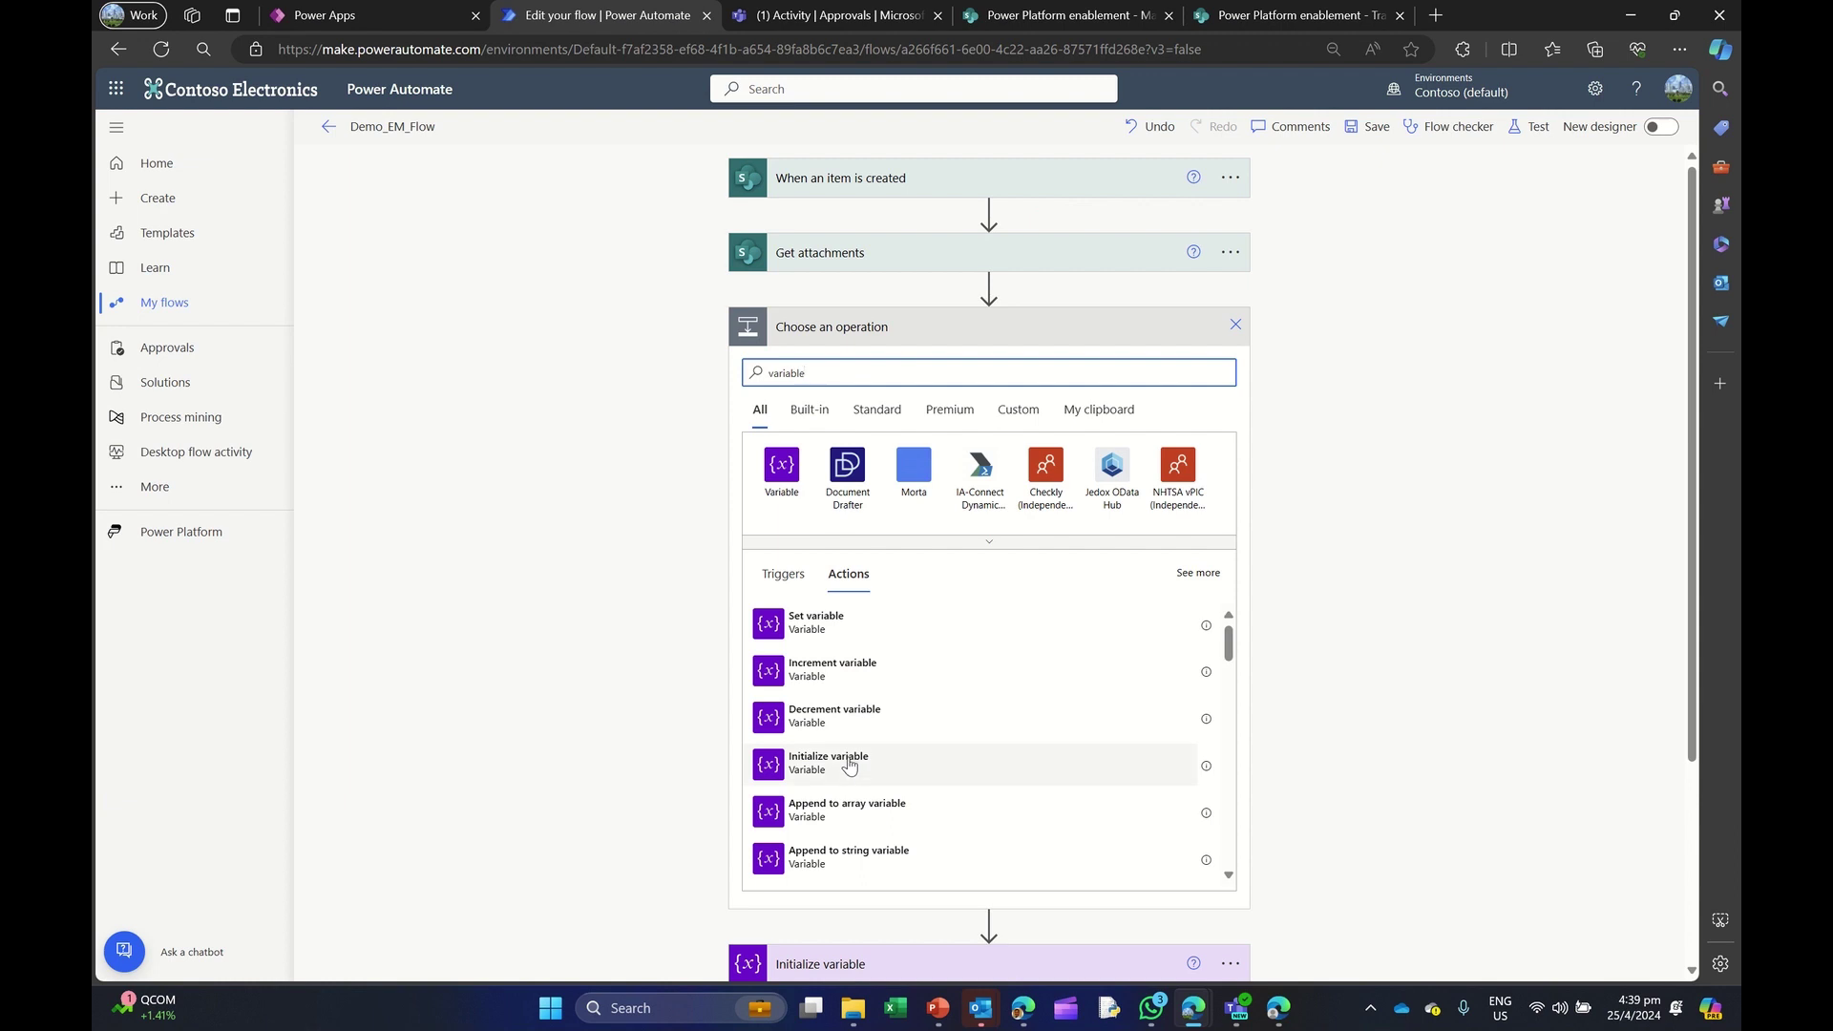
{"action": "left_click", "coordinate": [850, 763]}
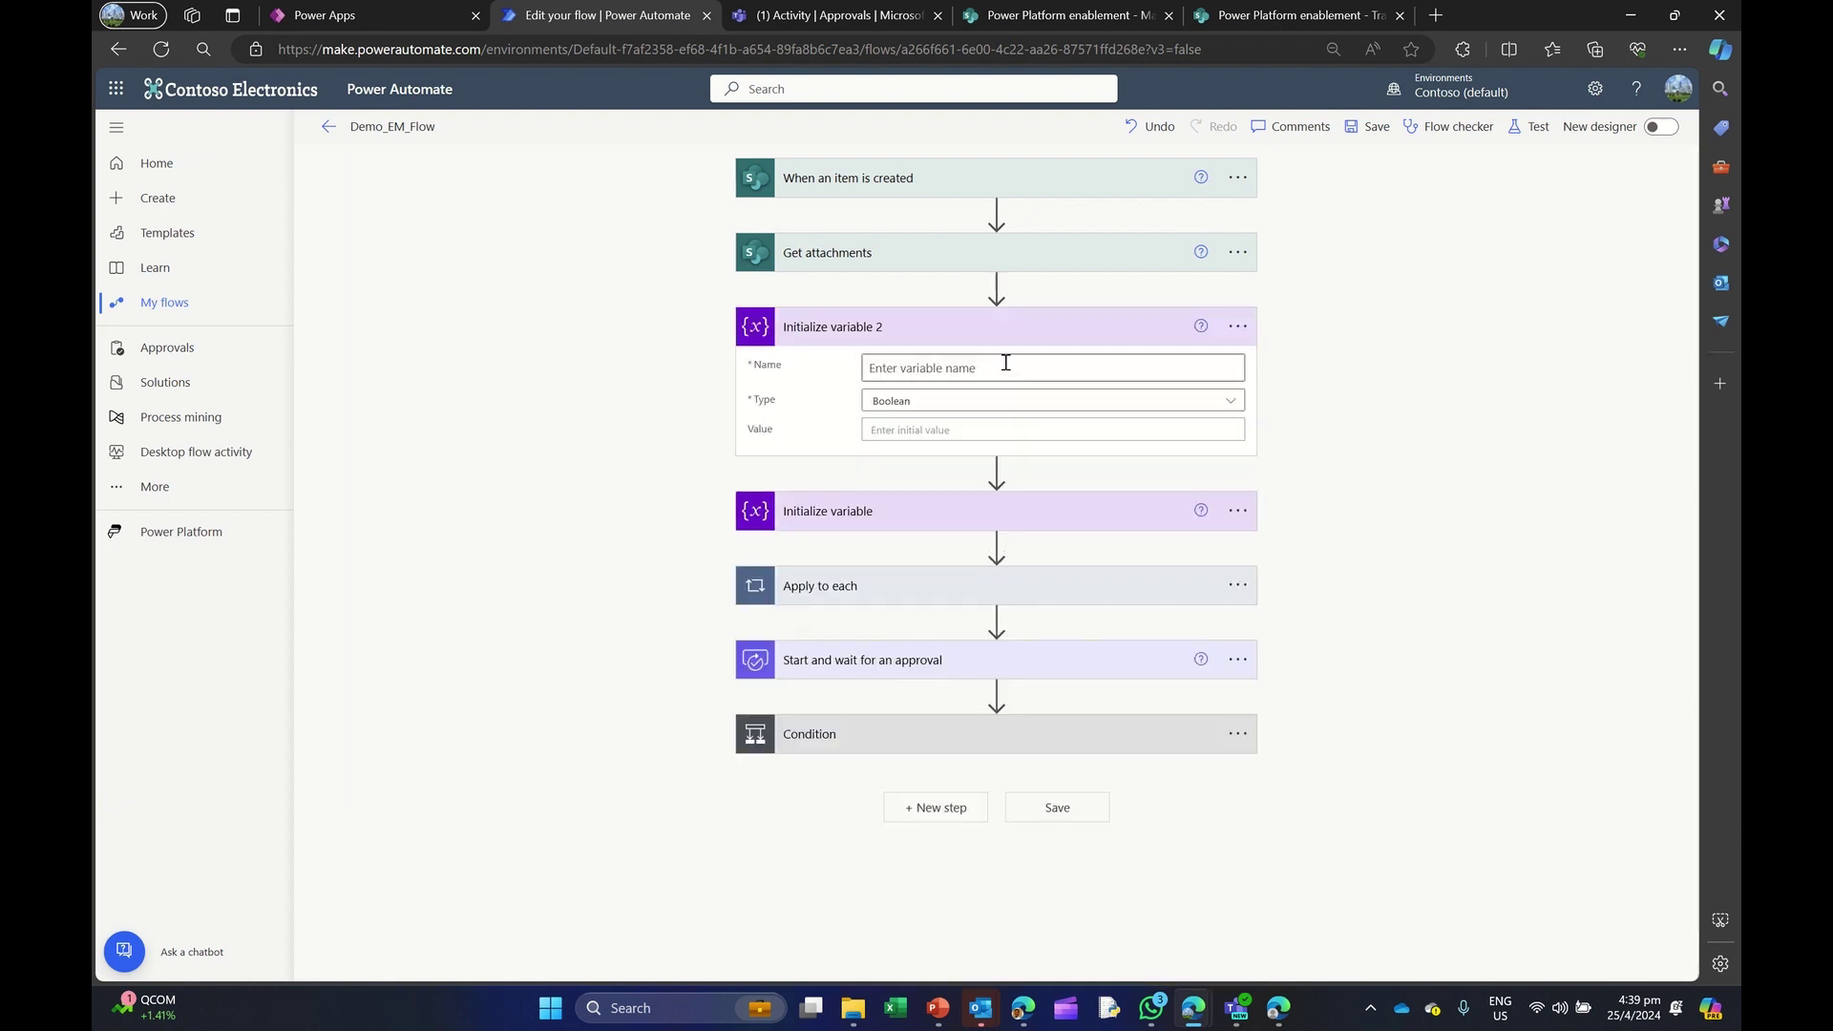
Step: Name the new variable var_attachments and show its available data types
{"action": "left_click", "coordinate": [988, 375]}
{"action": "type", "text": "var_attac"}
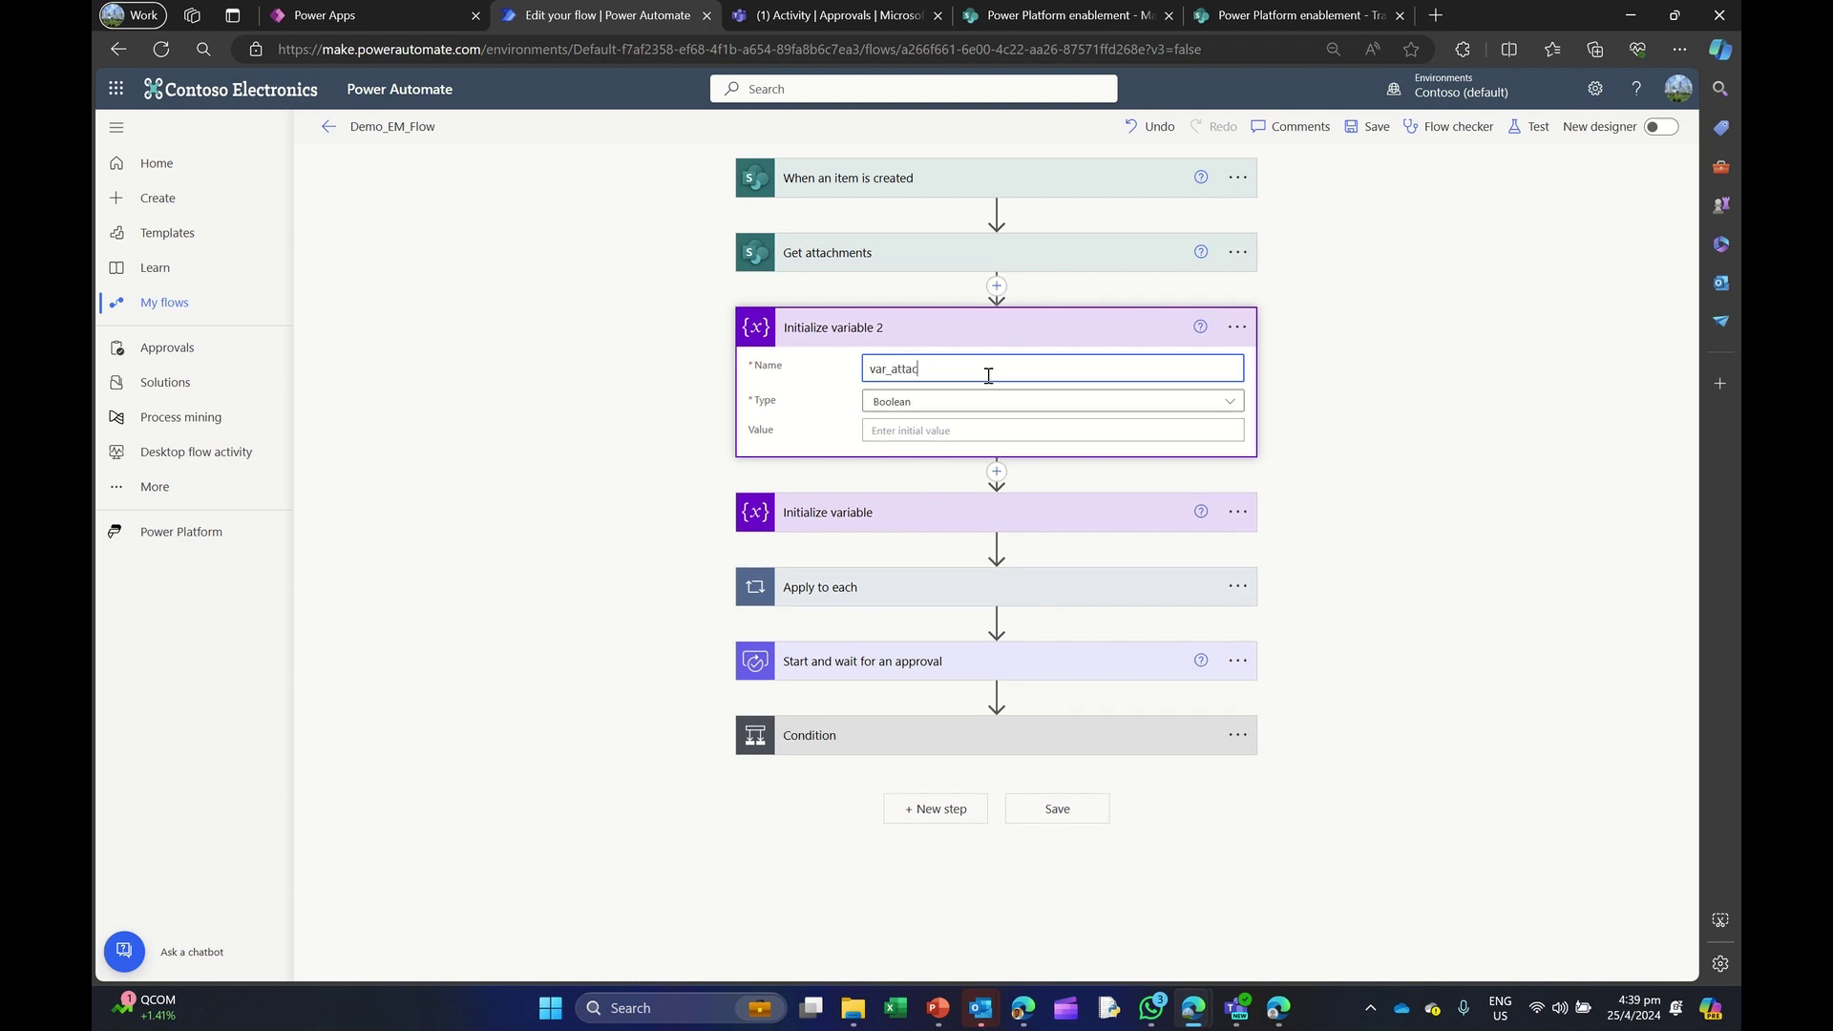
{"action": "type", "text": "hments"}
{"action": "left_click", "coordinate": [927, 400]}
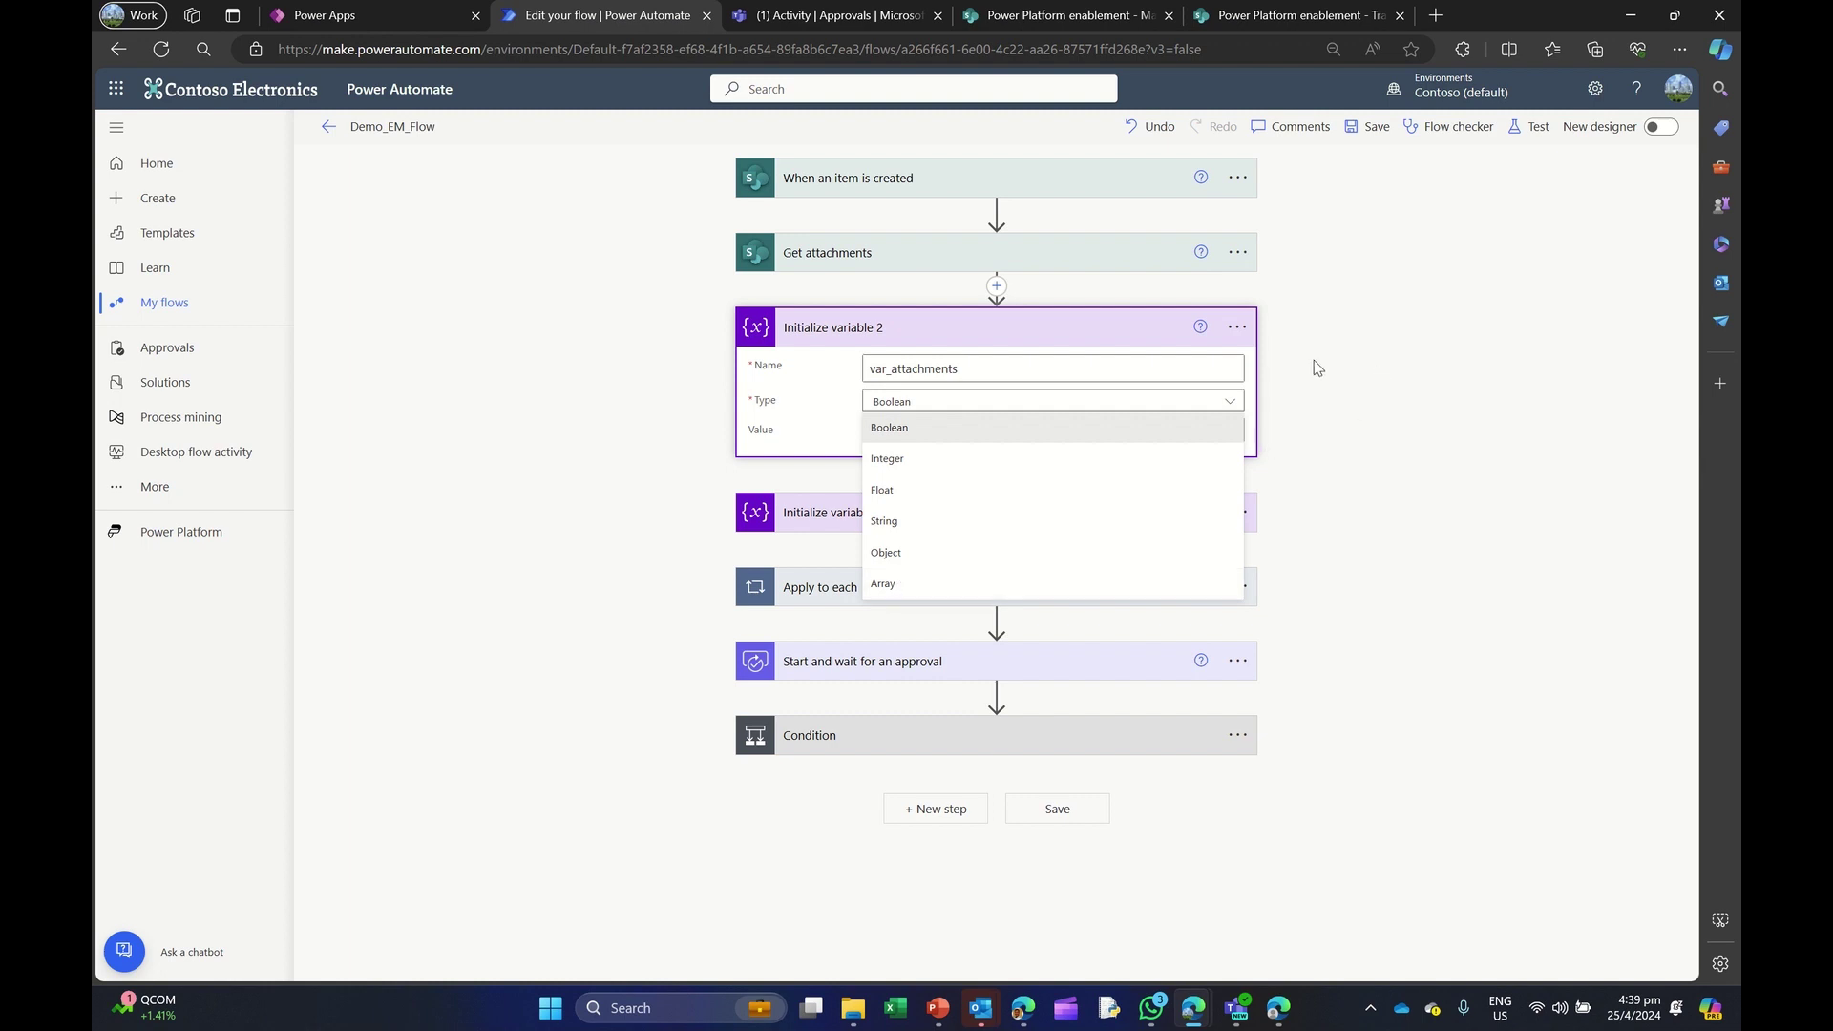
Step: Delete the duplicate Initialize variable 2 action from the flow
{"action": "left_click", "coordinate": [1239, 330]}
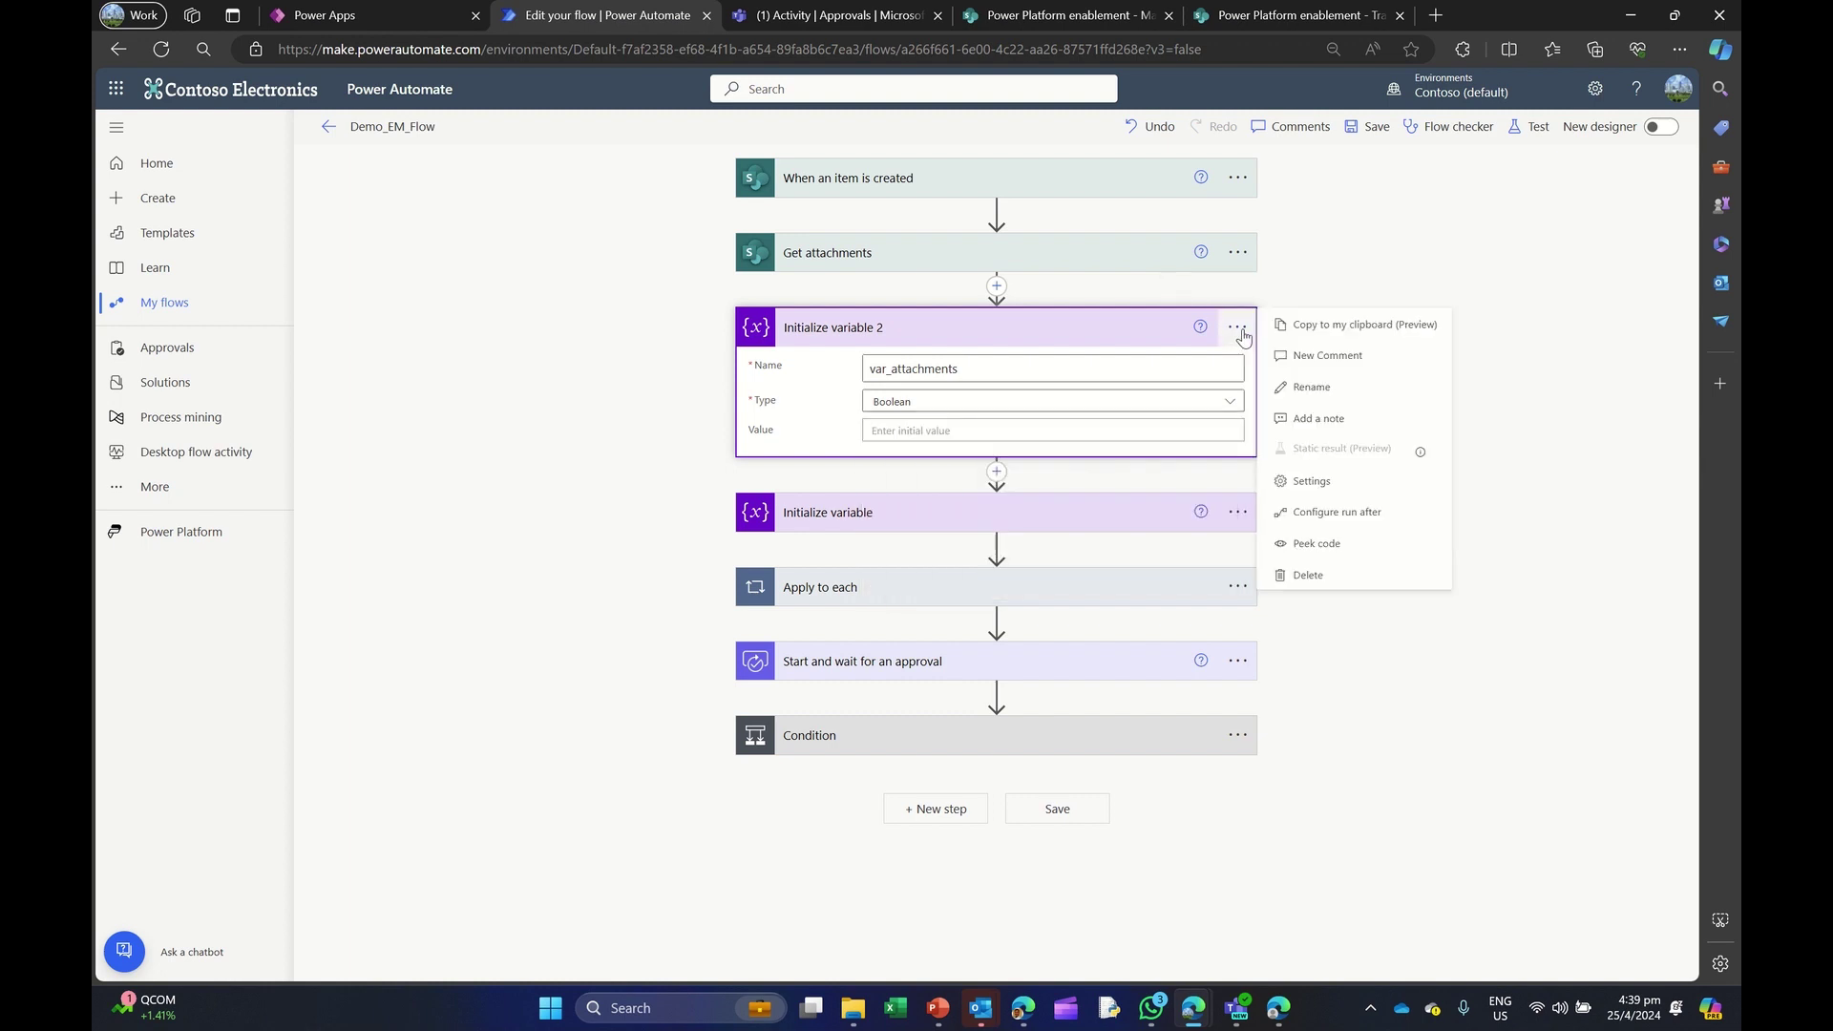
{"action": "left_click", "coordinate": [1307, 575]}
{"action": "left_click", "coordinate": [909, 566]}
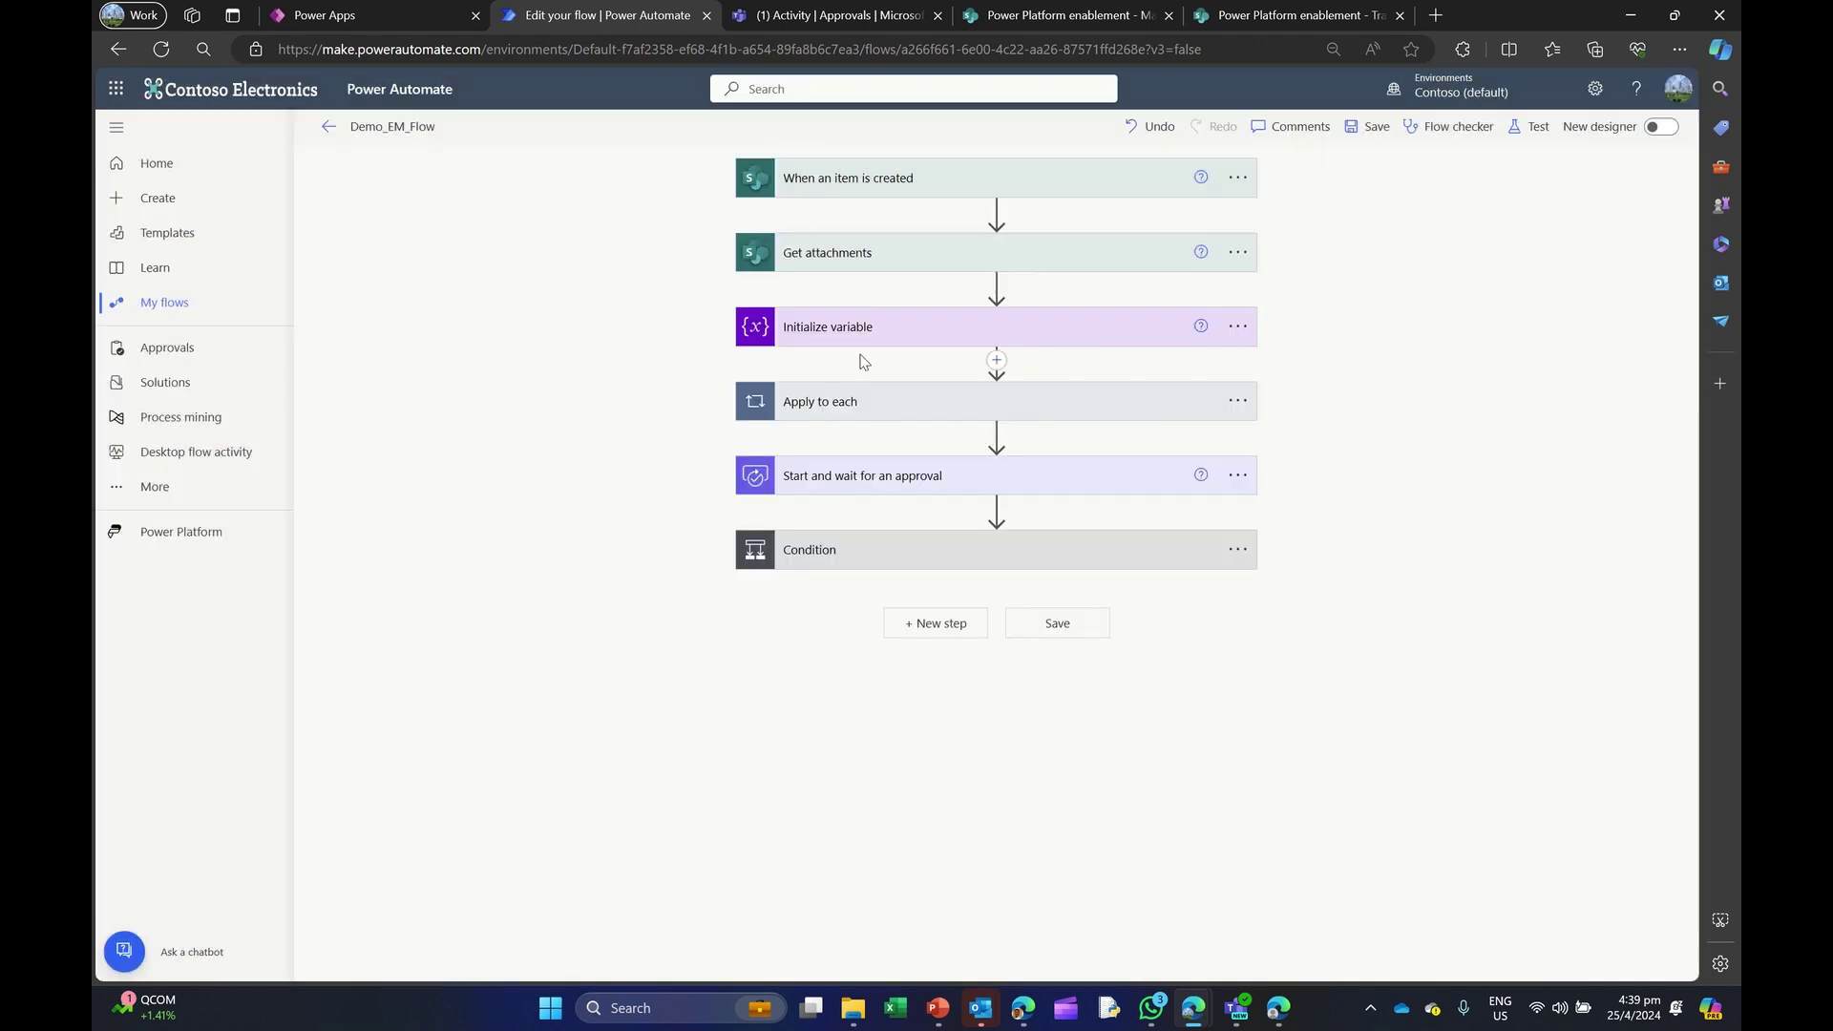
Step: Examine the settings of the Initialize variable action and the contents of the Apply to each loop
{"action": "left_click", "coordinate": [852, 334]}
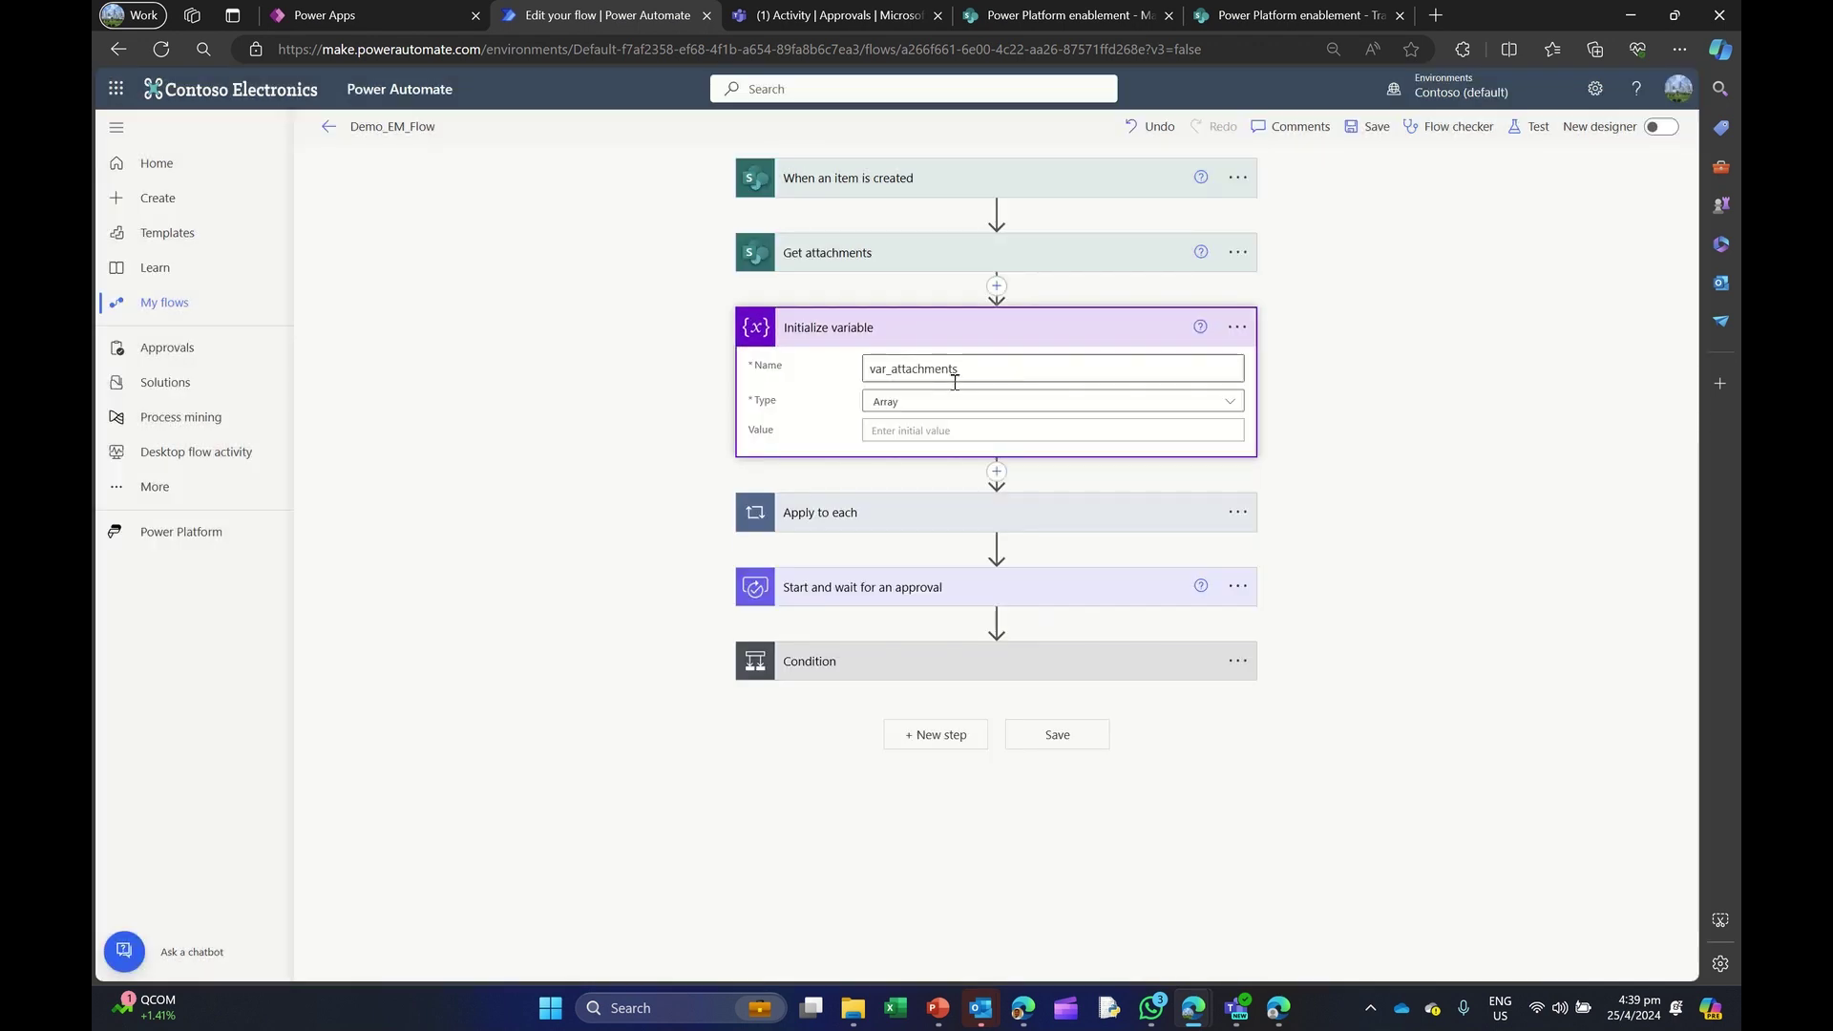
{"action": "left_click", "coordinate": [934, 336]}
{"action": "left_click", "coordinate": [885, 410]}
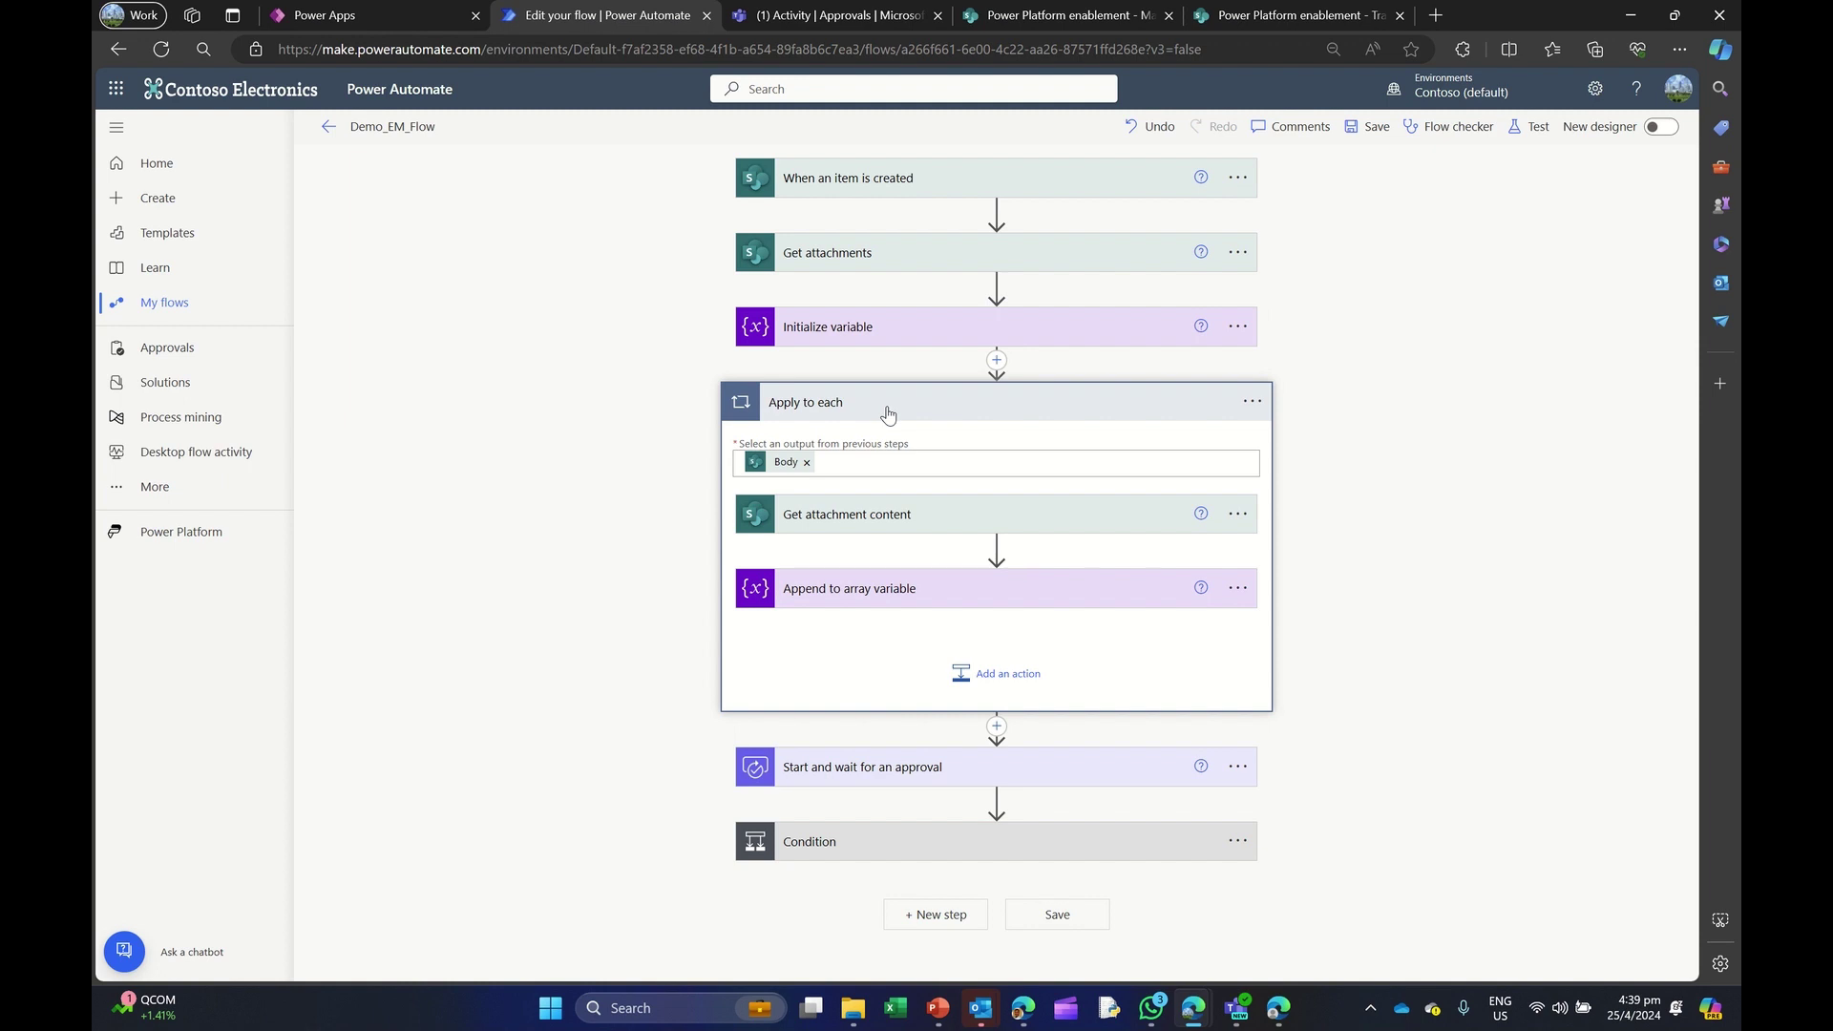
Step: Insert a SharePoint Get attachment content action directly after the Initialize variable action
{"action": "left_click", "coordinate": [996, 363]}
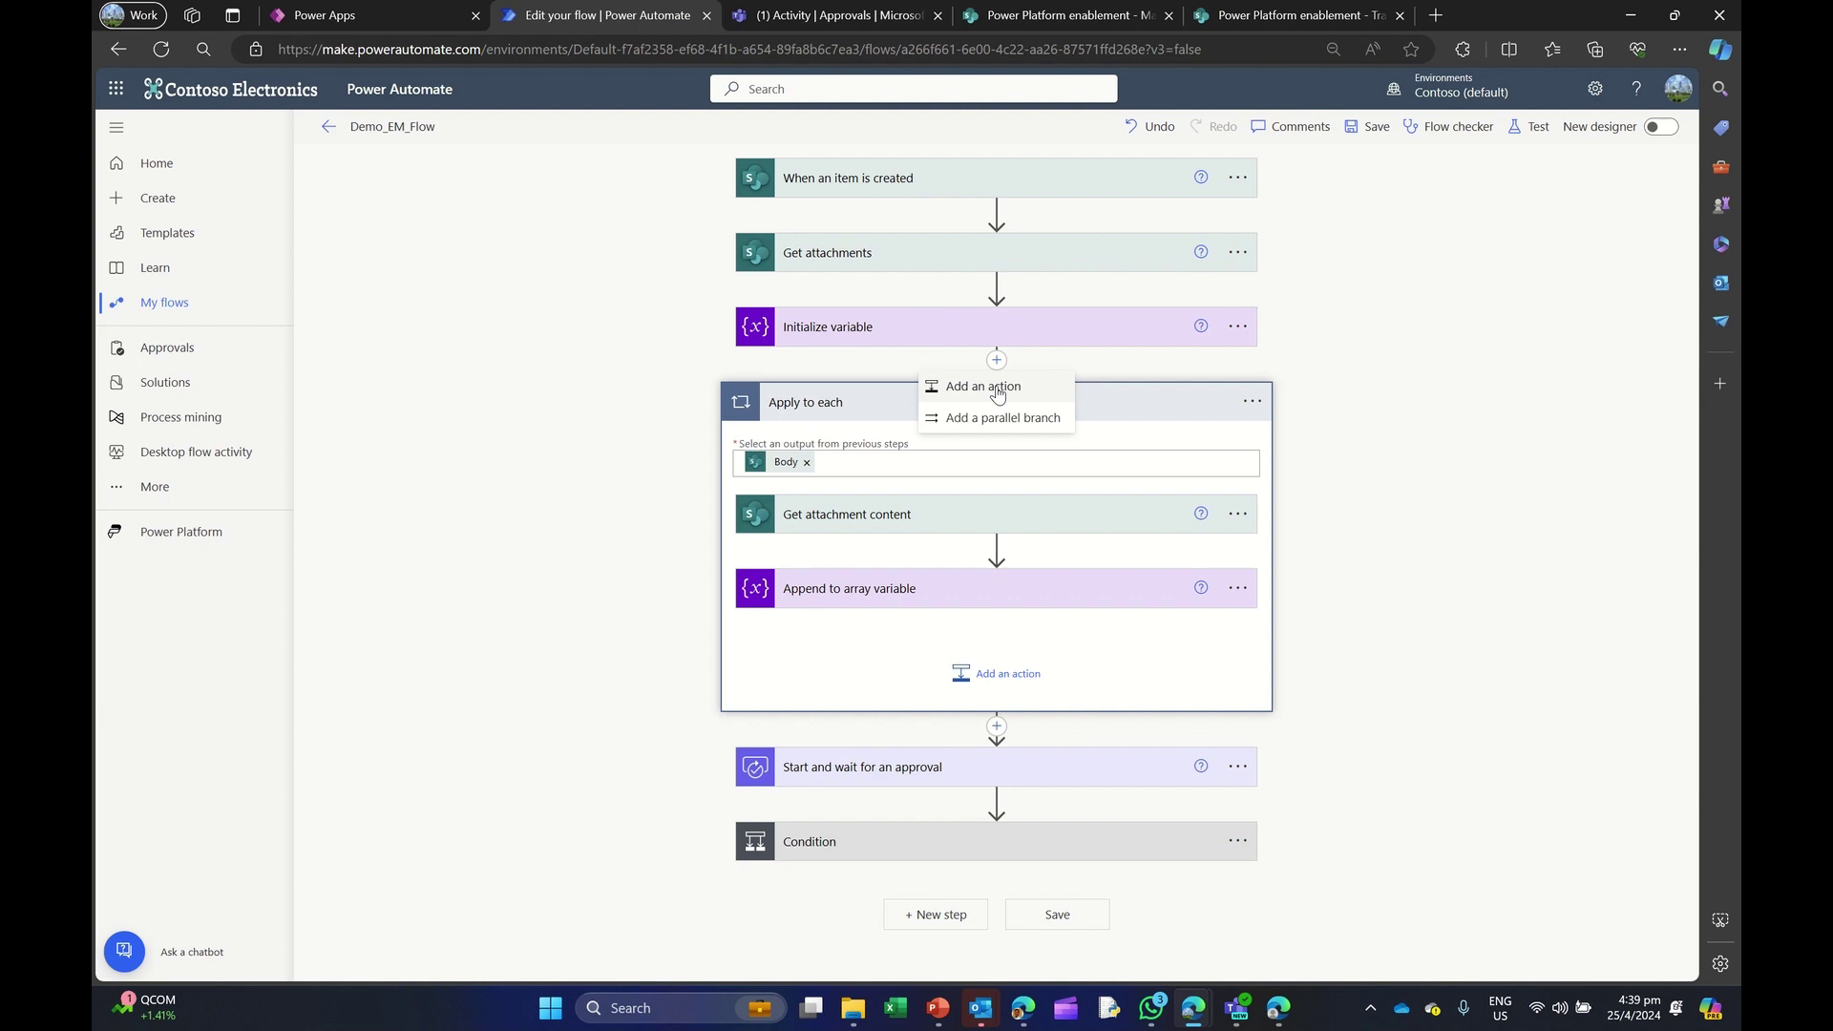
{"action": "left_click", "coordinate": [997, 391]}
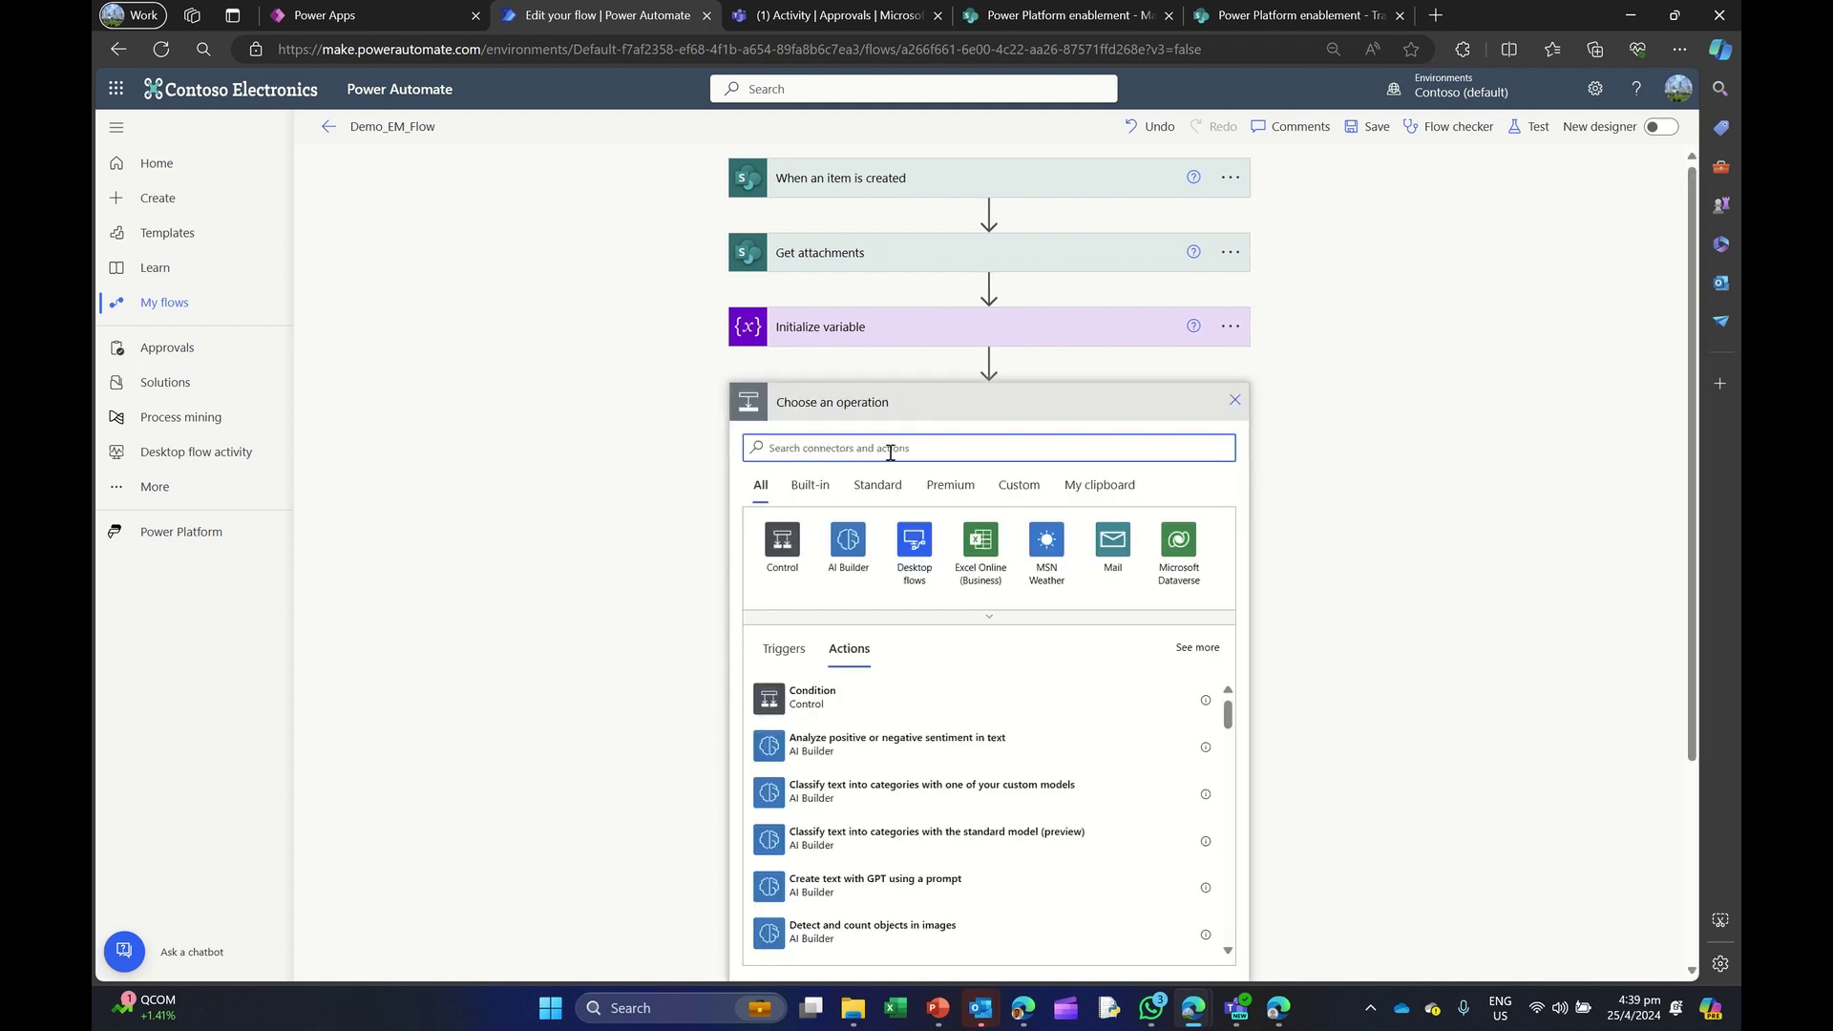
{"action": "type", "text": "get attach"}
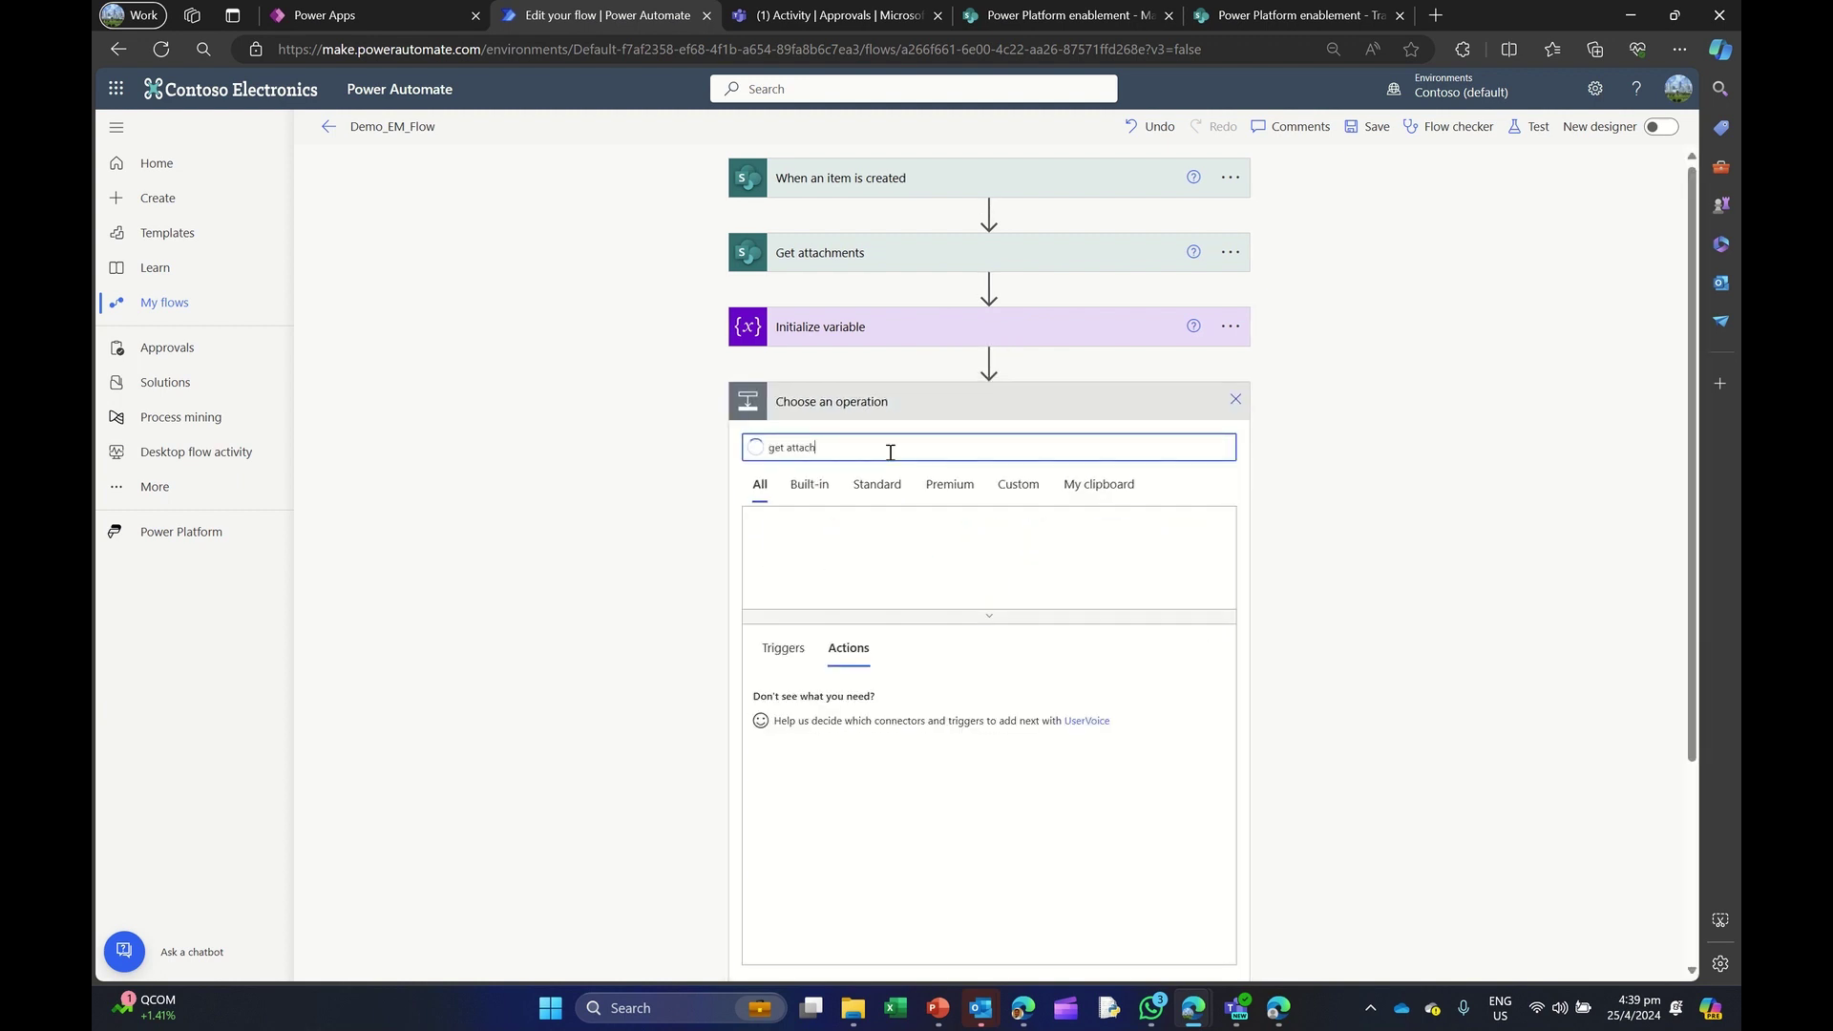
{"action": "type", "text": "ments"}
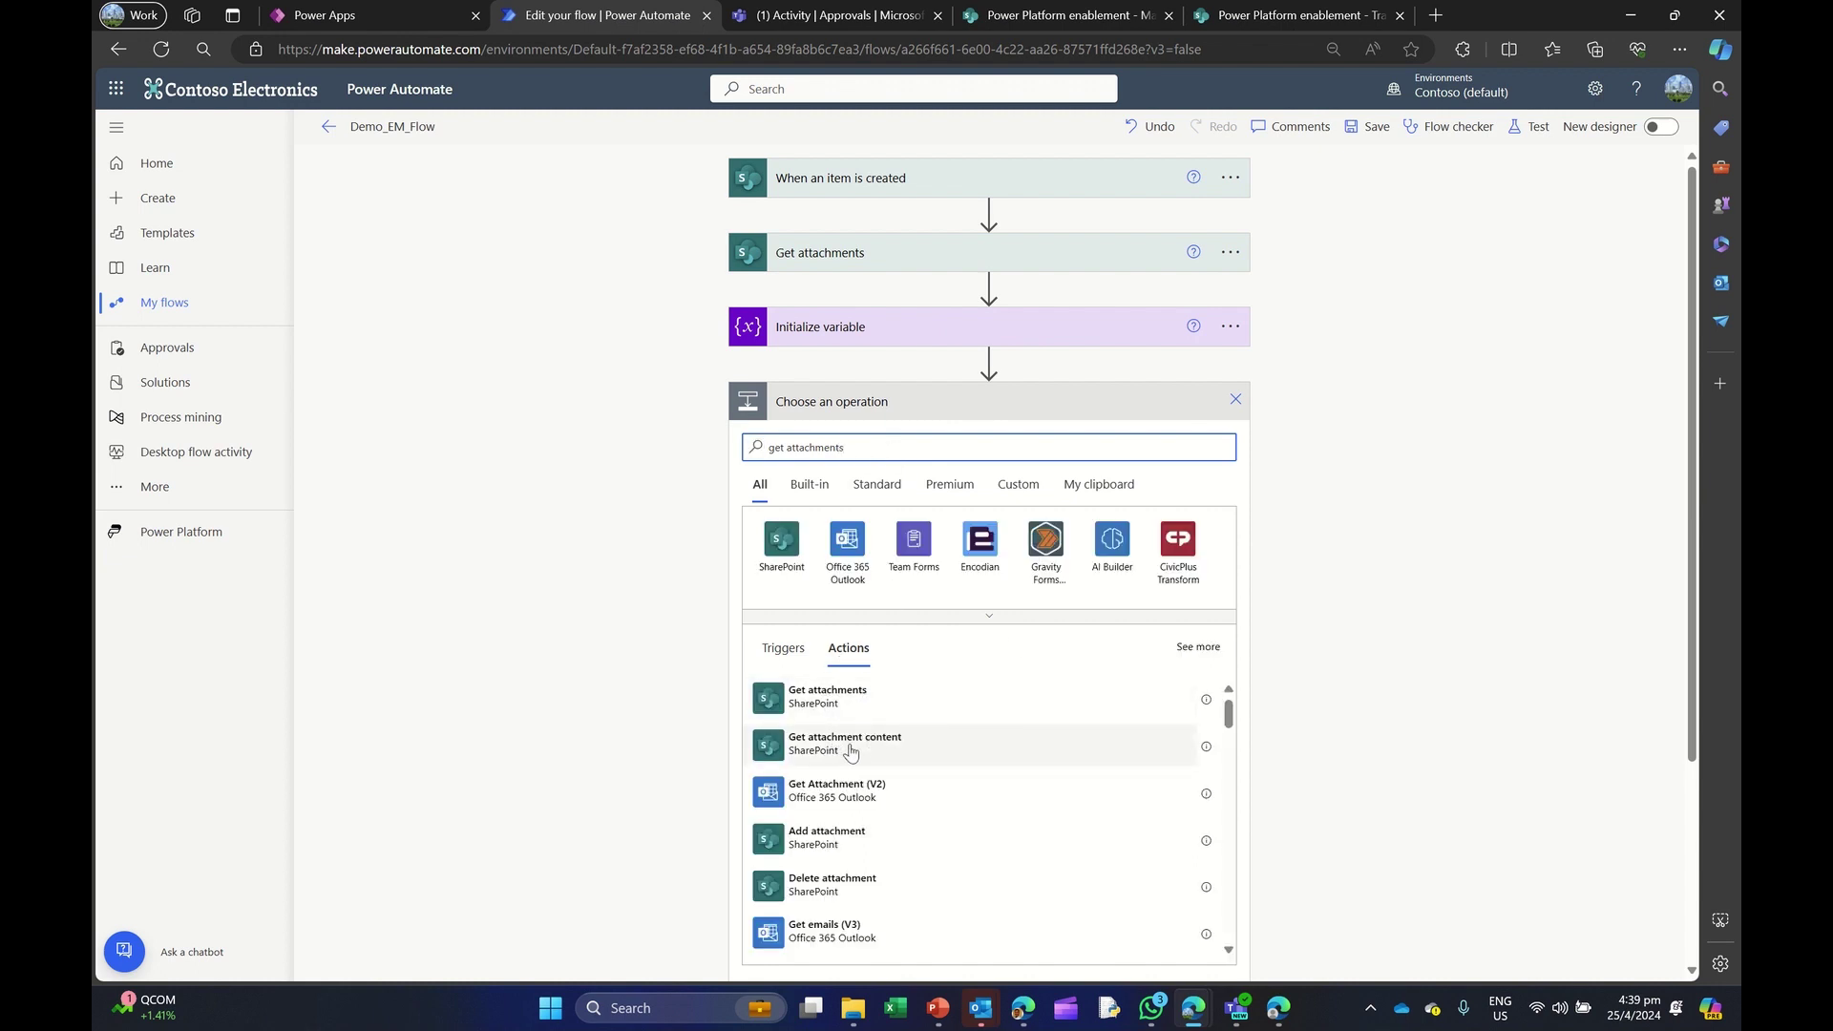
{"action": "scroll", "coordinate": [1073, 651], "scroll_direction": "down", "scroll_amount": 3}
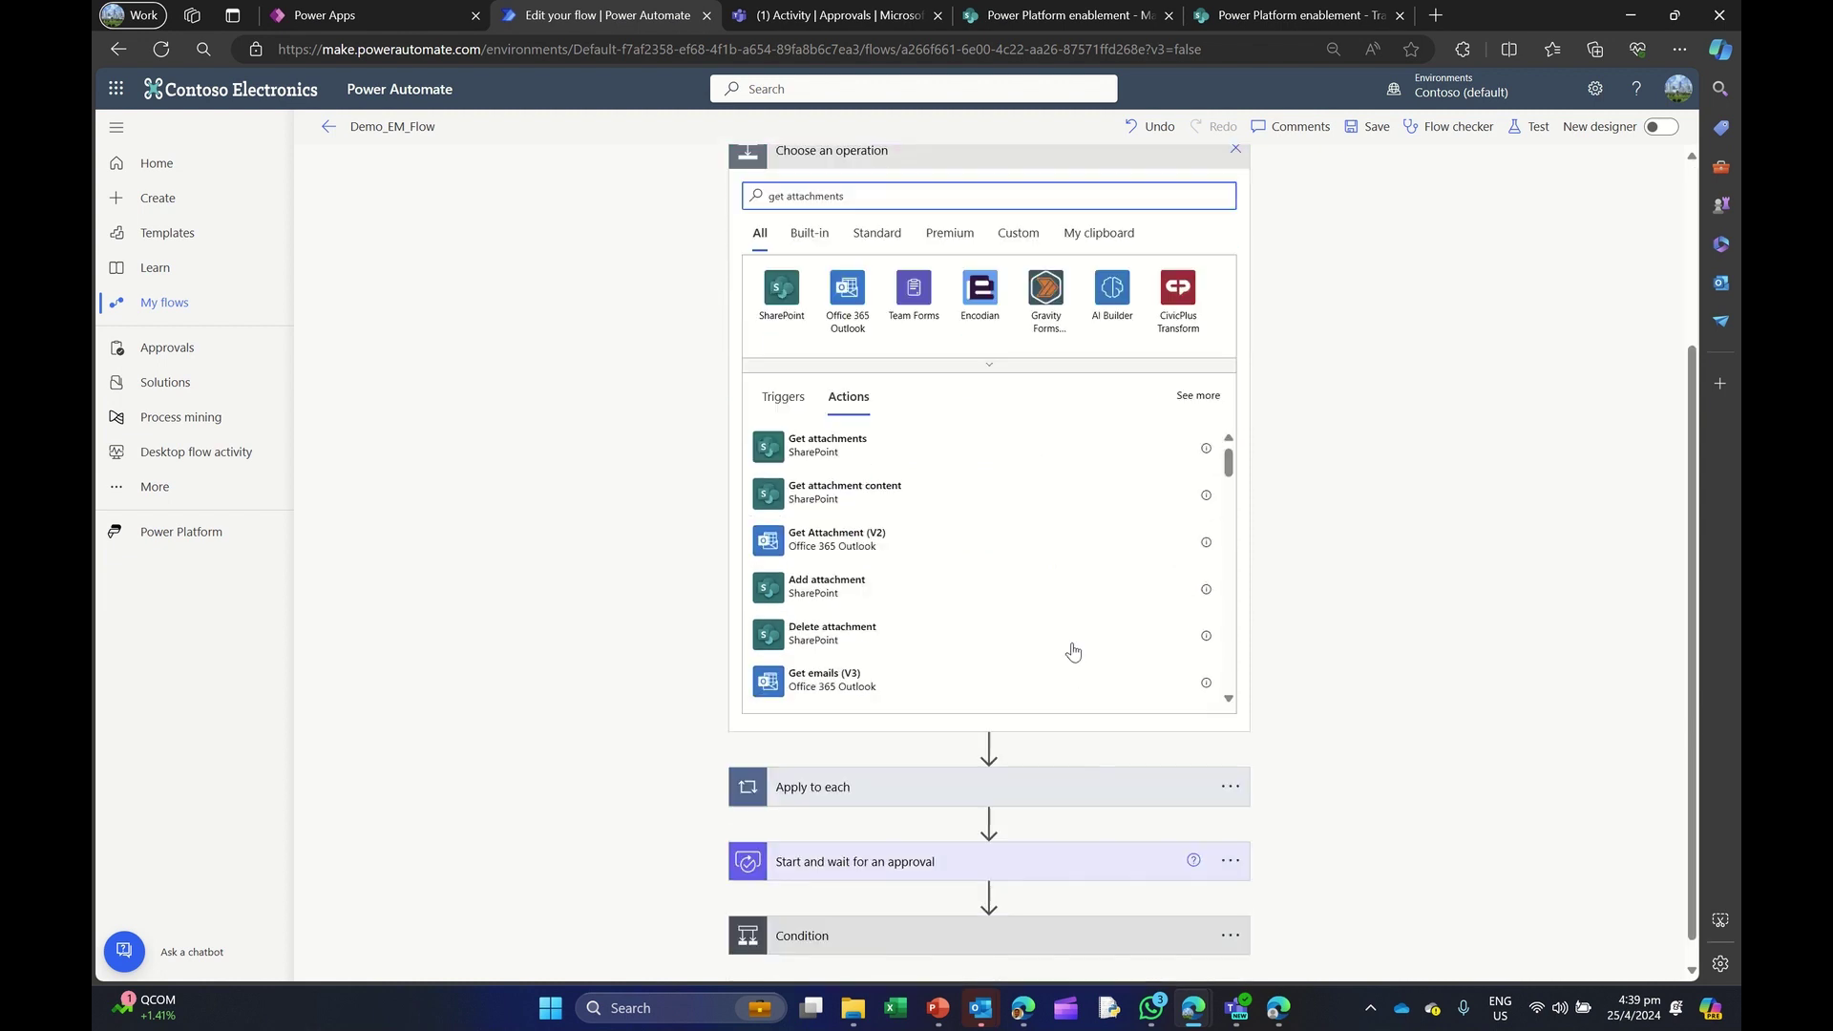
{"action": "left_click", "coordinate": [822, 777]}
{"action": "scroll", "coordinate": [964, 764], "scroll_direction": "down", "scroll_amount": 3}
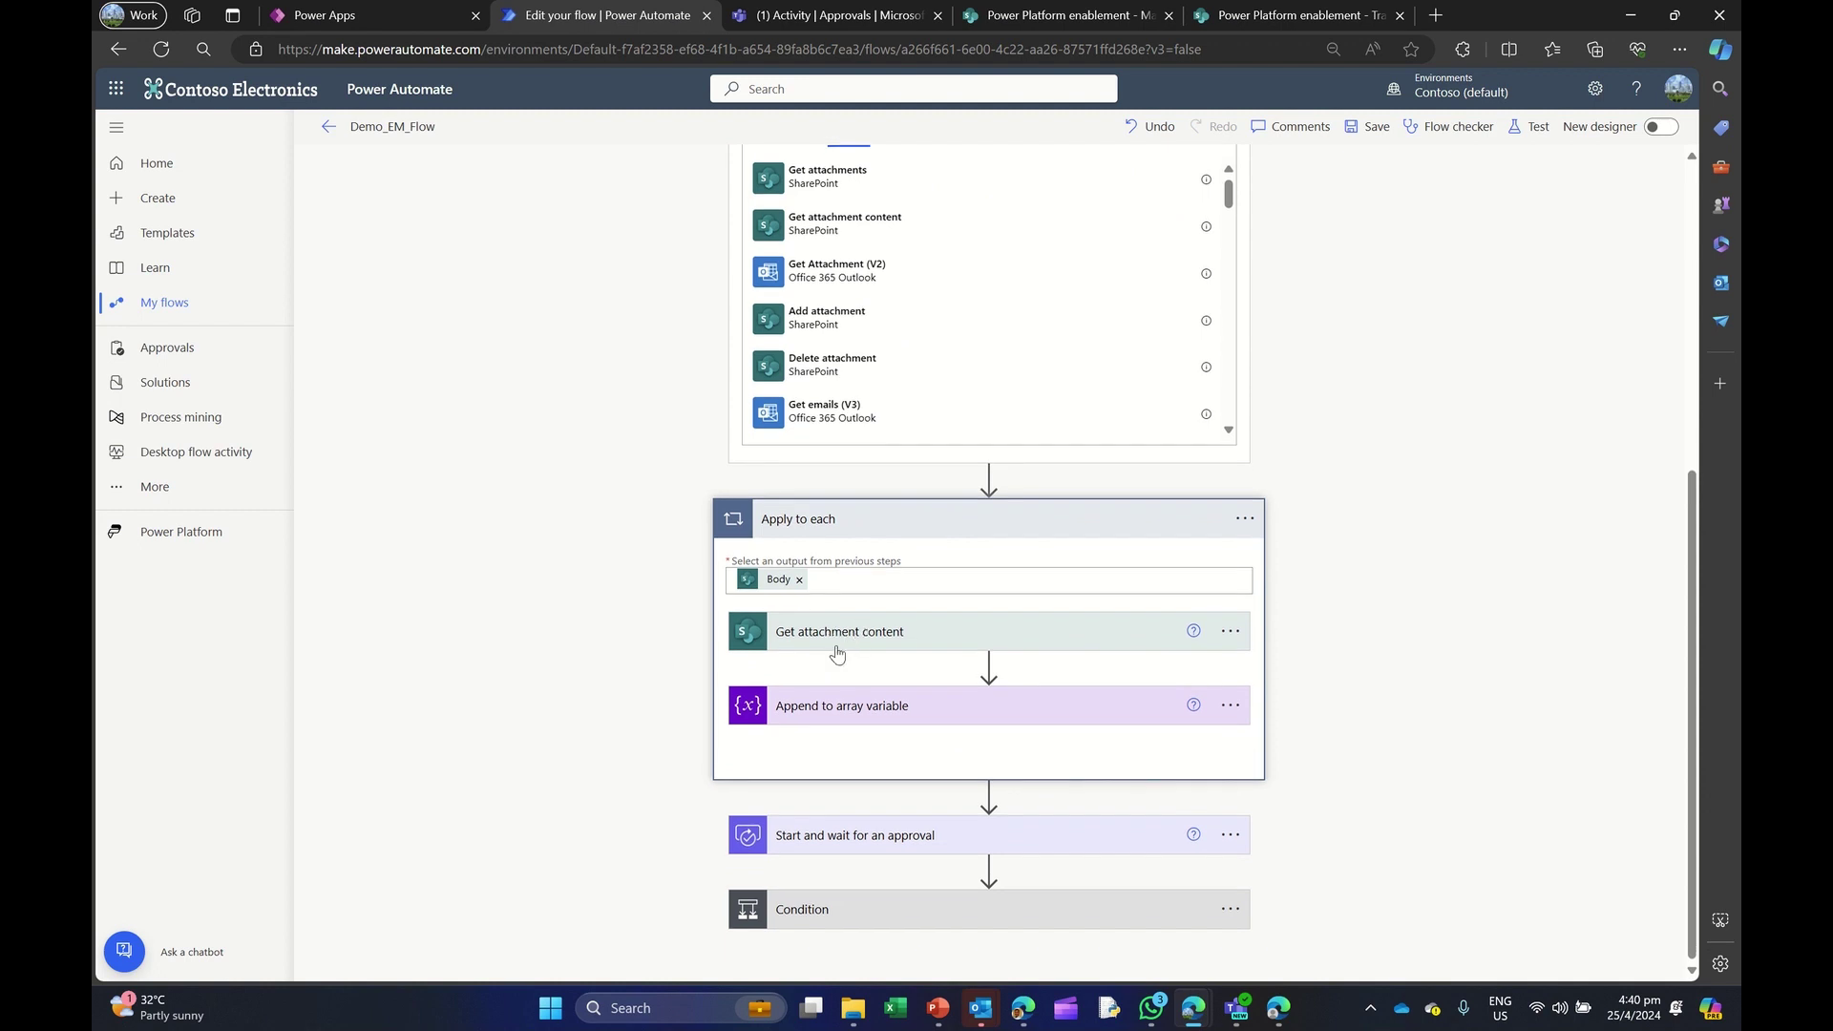
{"action": "scroll", "coordinate": [970, 585], "scroll_direction": "up", "scroll_amount": 5}
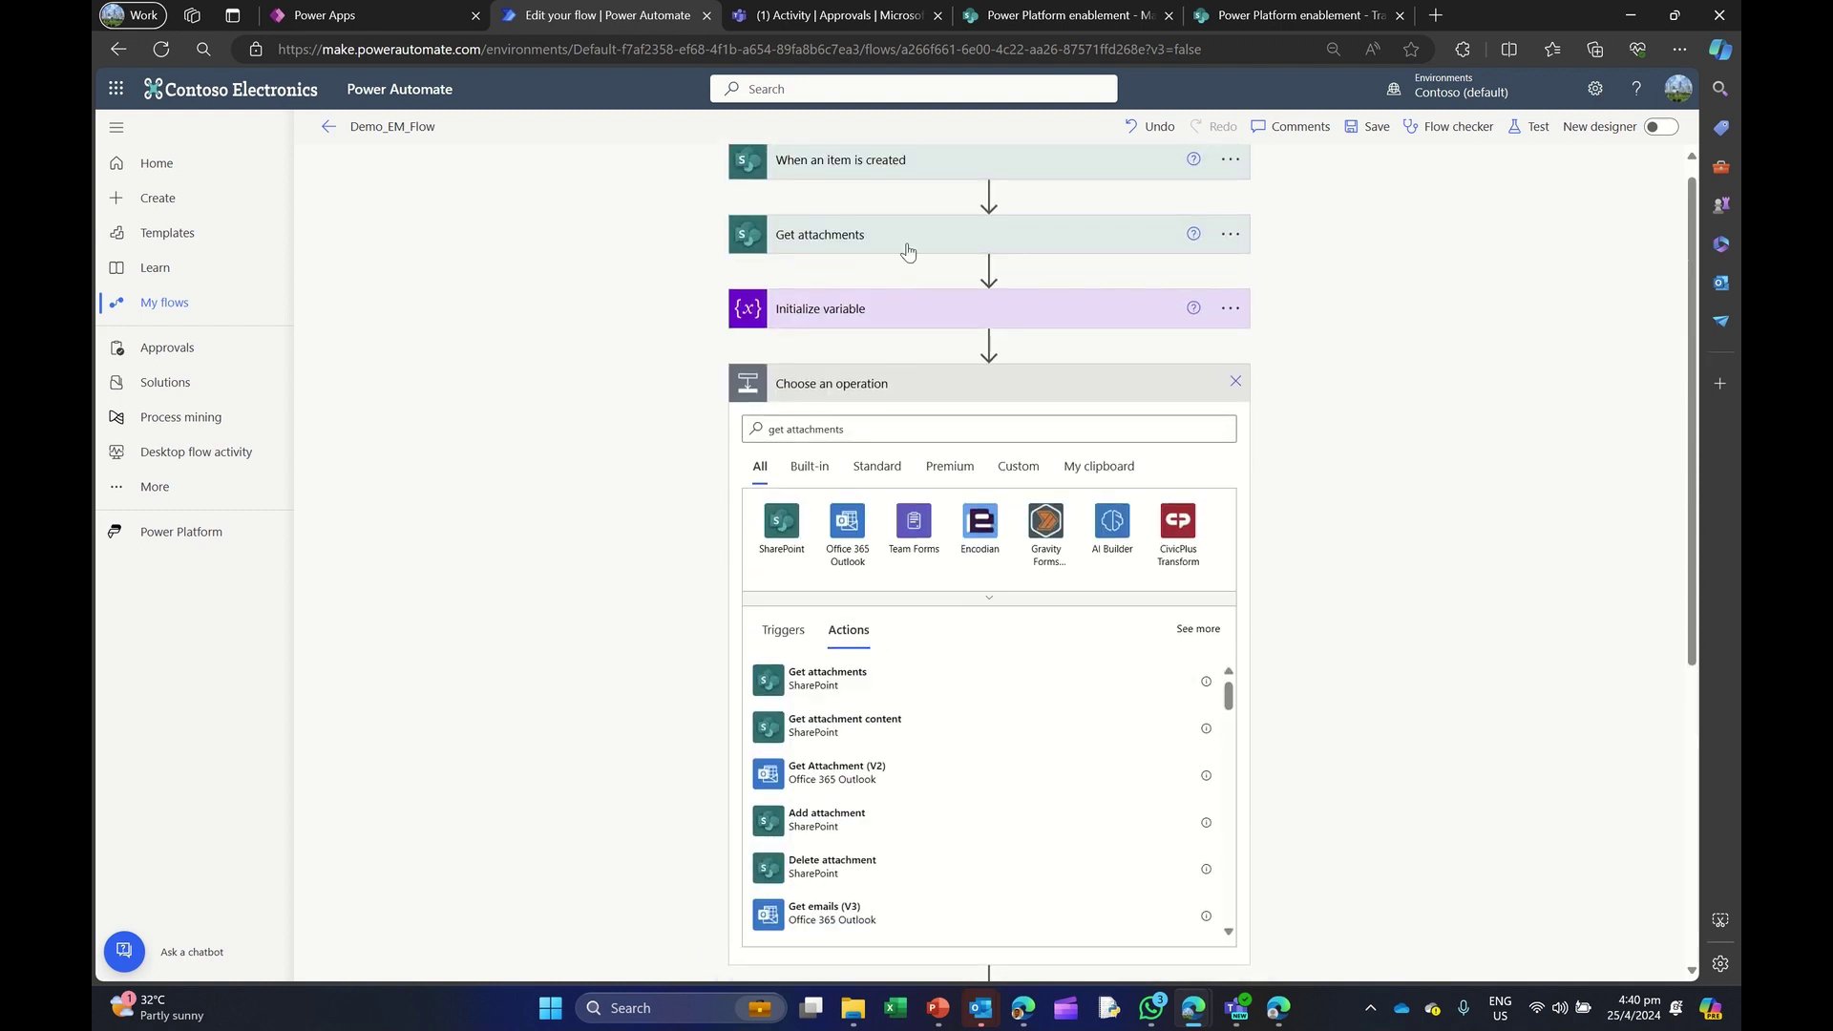
{"action": "left_click", "coordinate": [865, 725]}
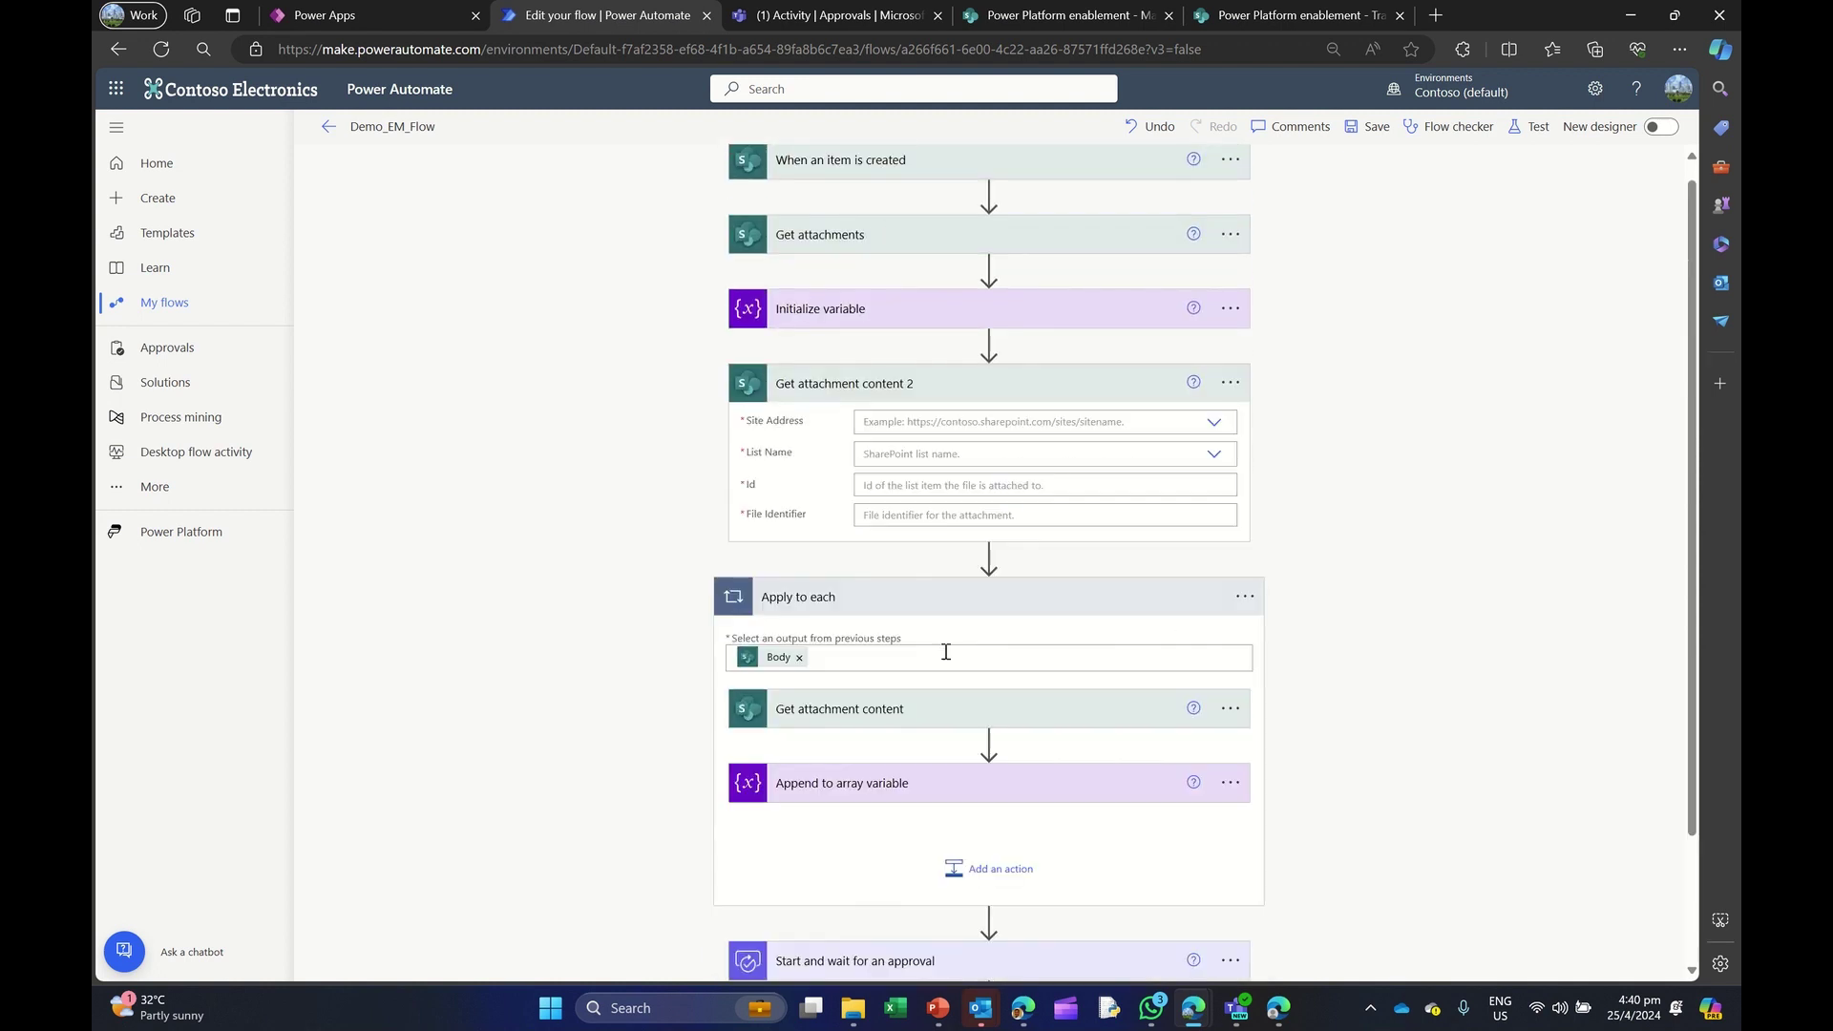
Step: Set the new Get attachment content action to the Power Platform enablement site and the Transaction_expense list
{"action": "left_click", "coordinate": [896, 486]}
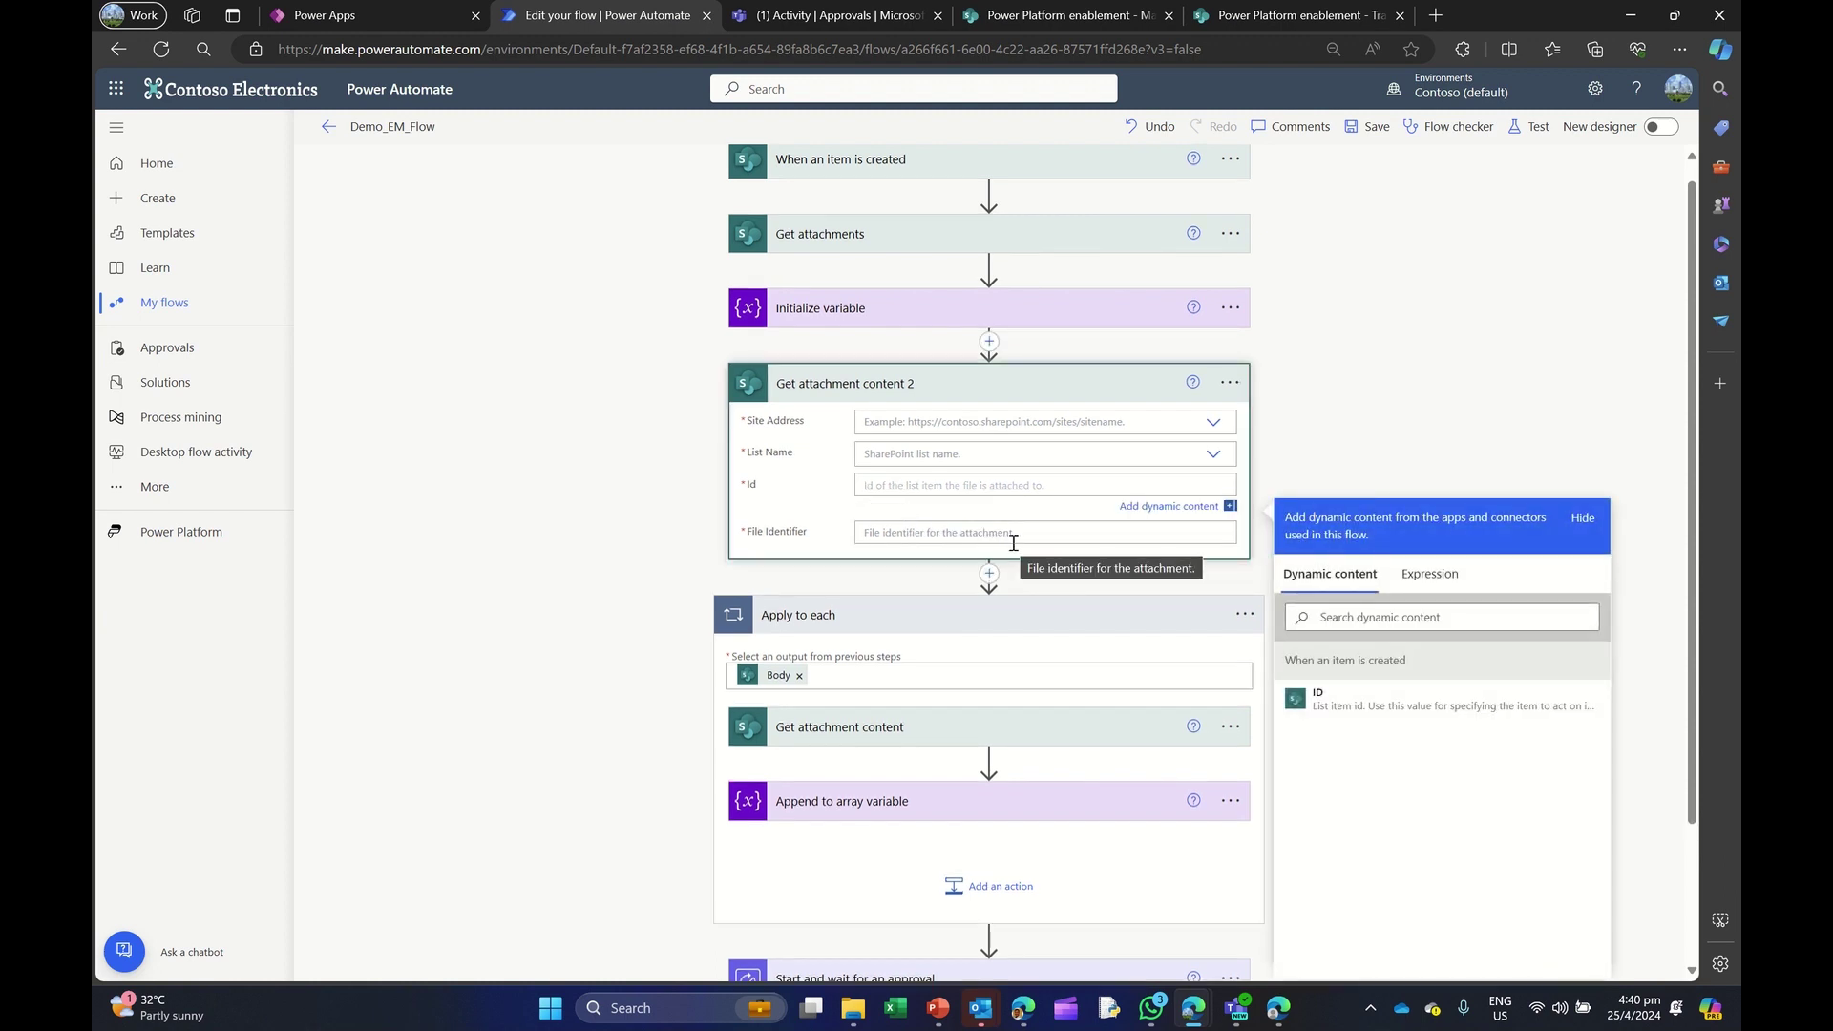
{"action": "left_click", "coordinate": [925, 537]}
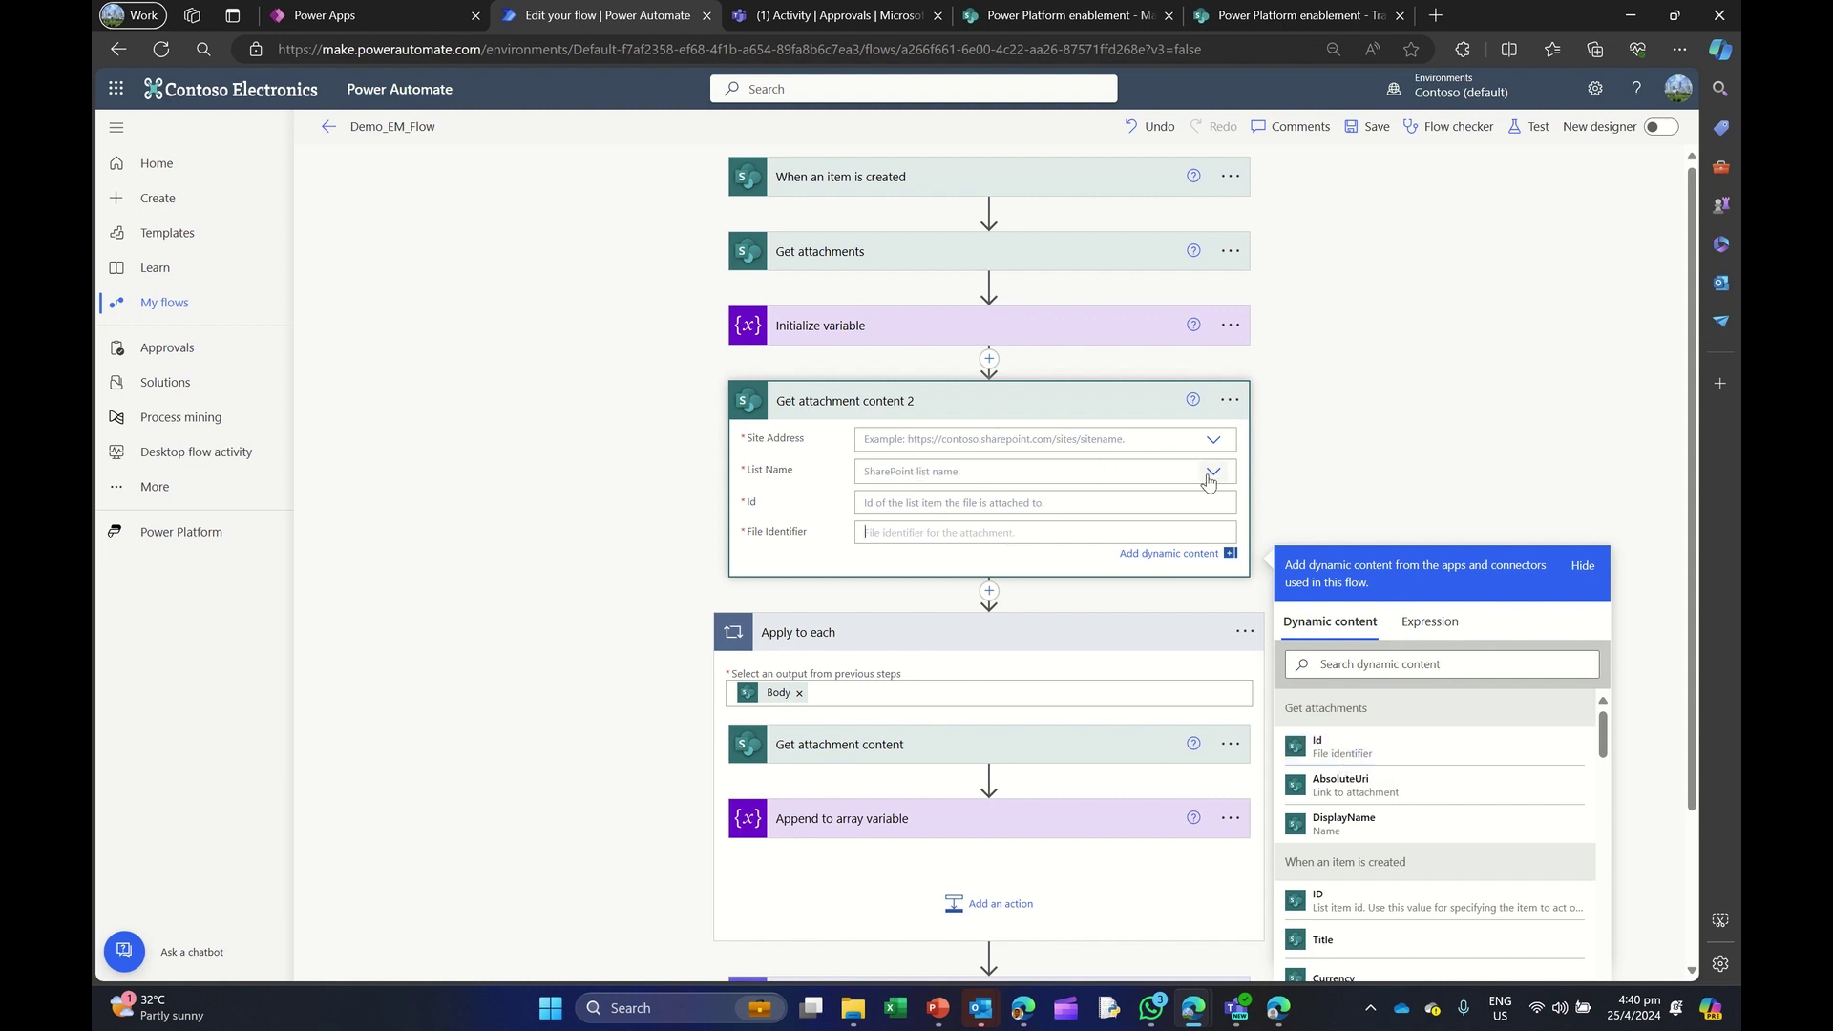
{"action": "left_click", "coordinate": [1210, 444]}
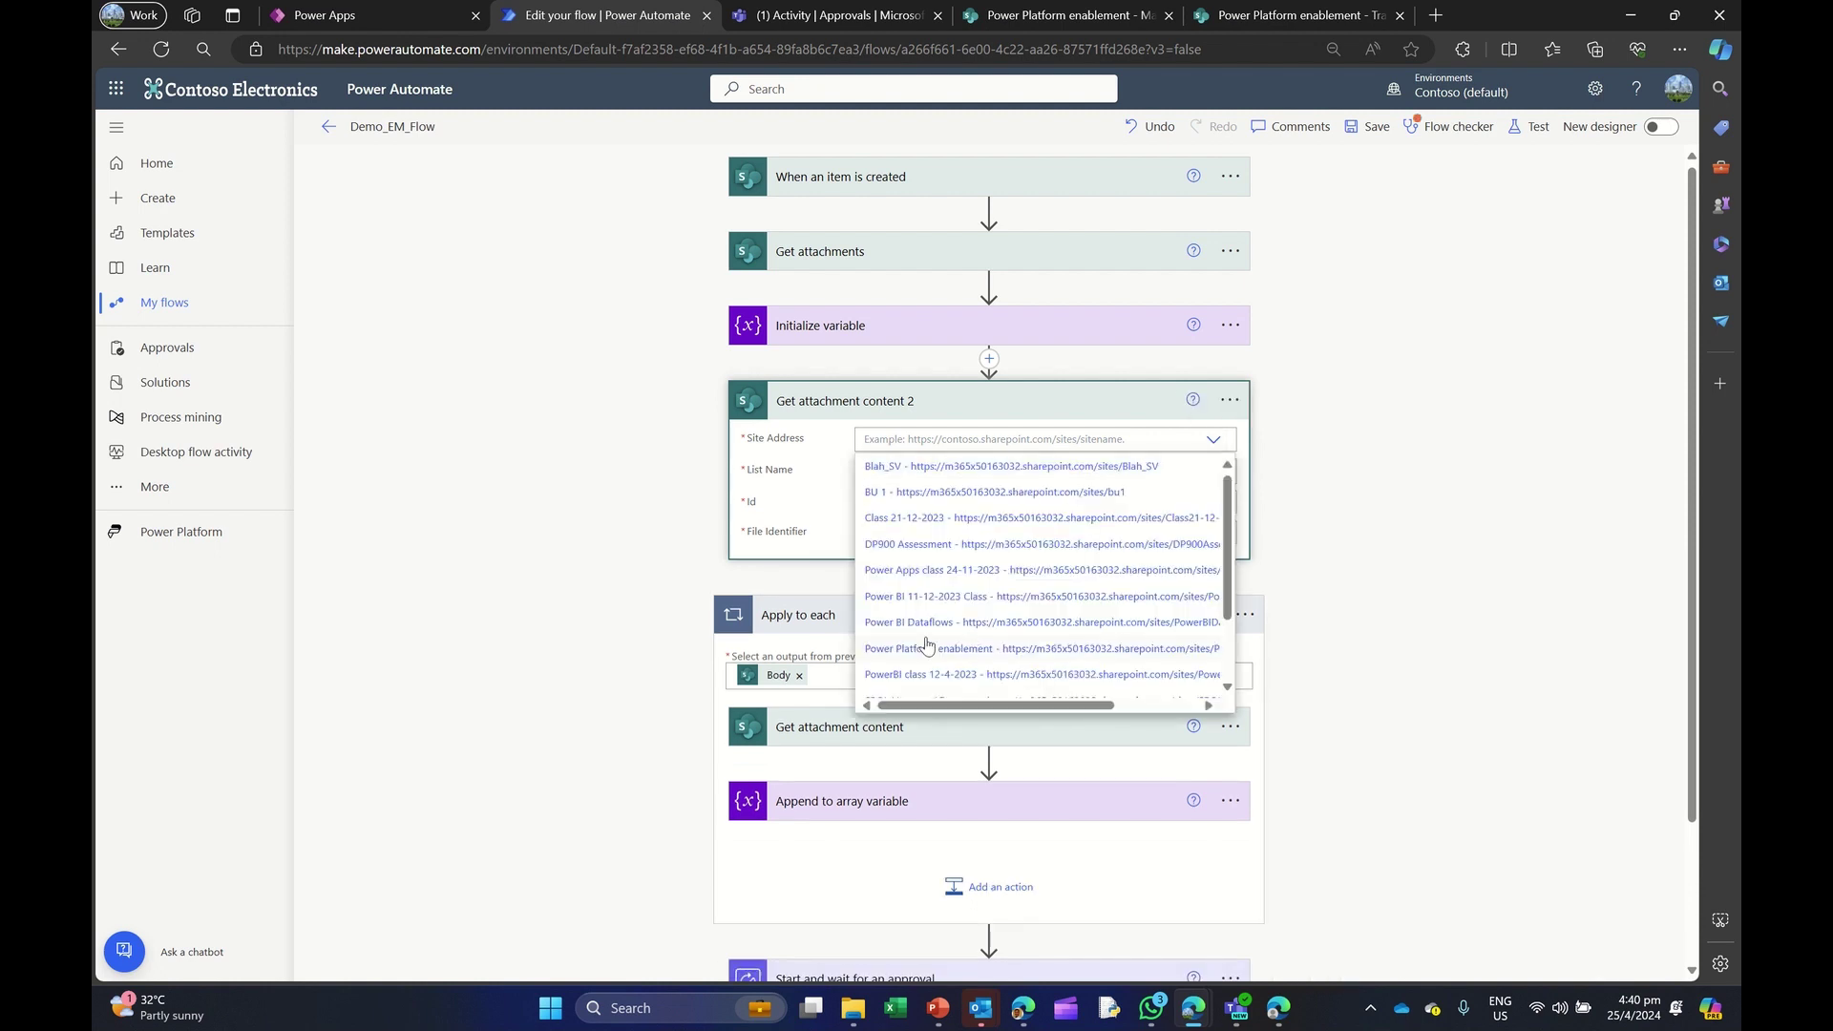
{"action": "left_click", "coordinate": [940, 652]}
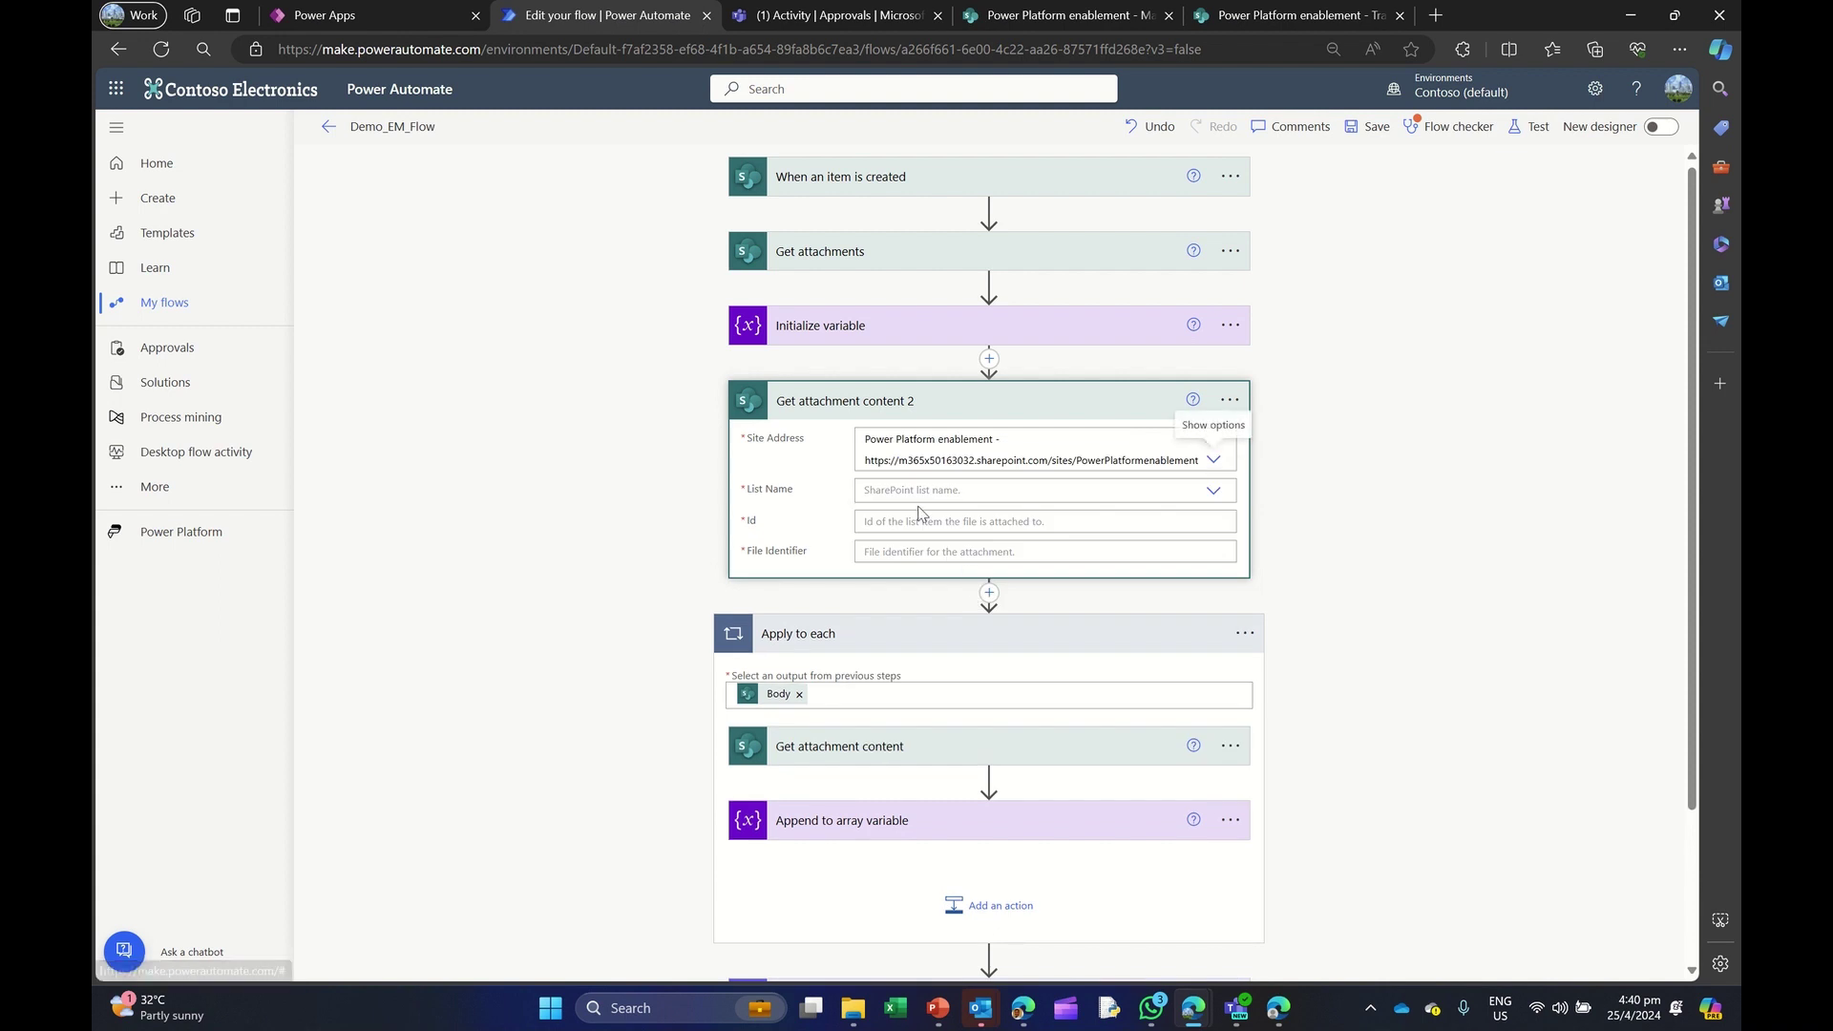
{"action": "left_click", "coordinate": [1212, 489]}
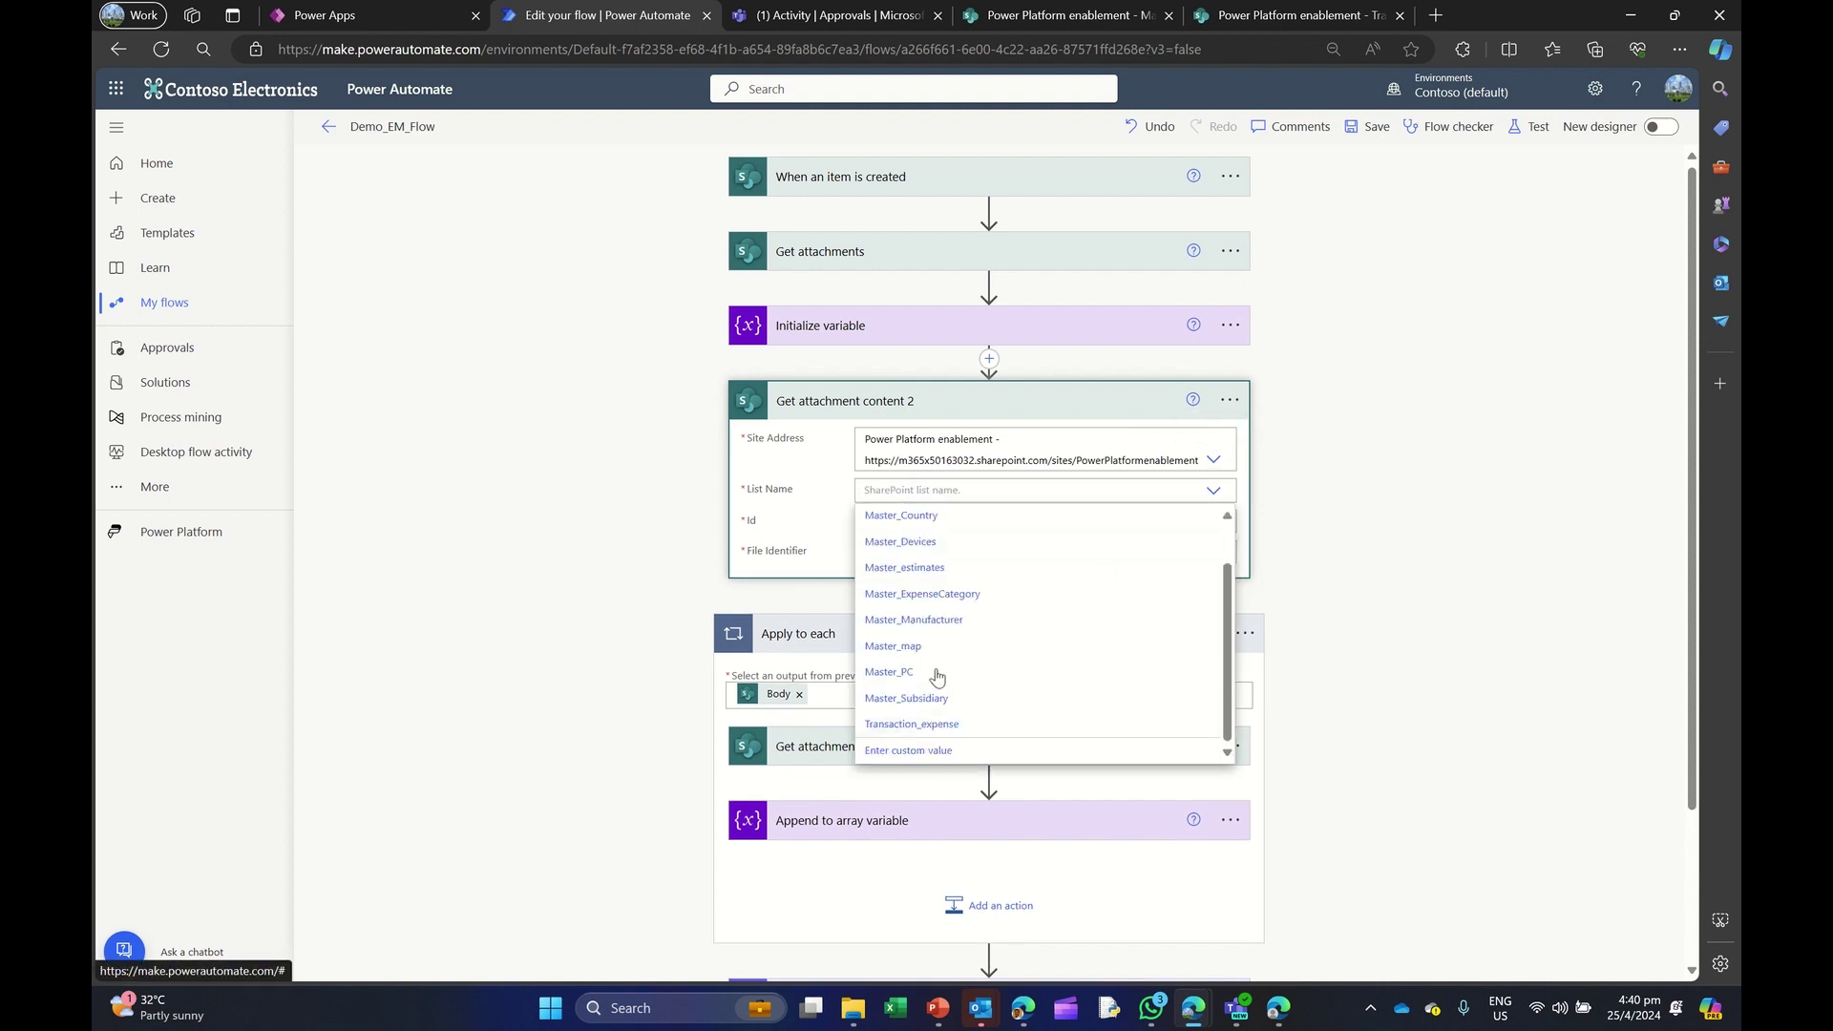
{"action": "left_click", "coordinate": [911, 723]}
Step: Set the new action's Id to the created item's ID and its File Identifier to the Id from Get attachments
{"action": "left_click", "coordinate": [1050, 521]}
{"action": "left_click", "coordinate": [1326, 739]}
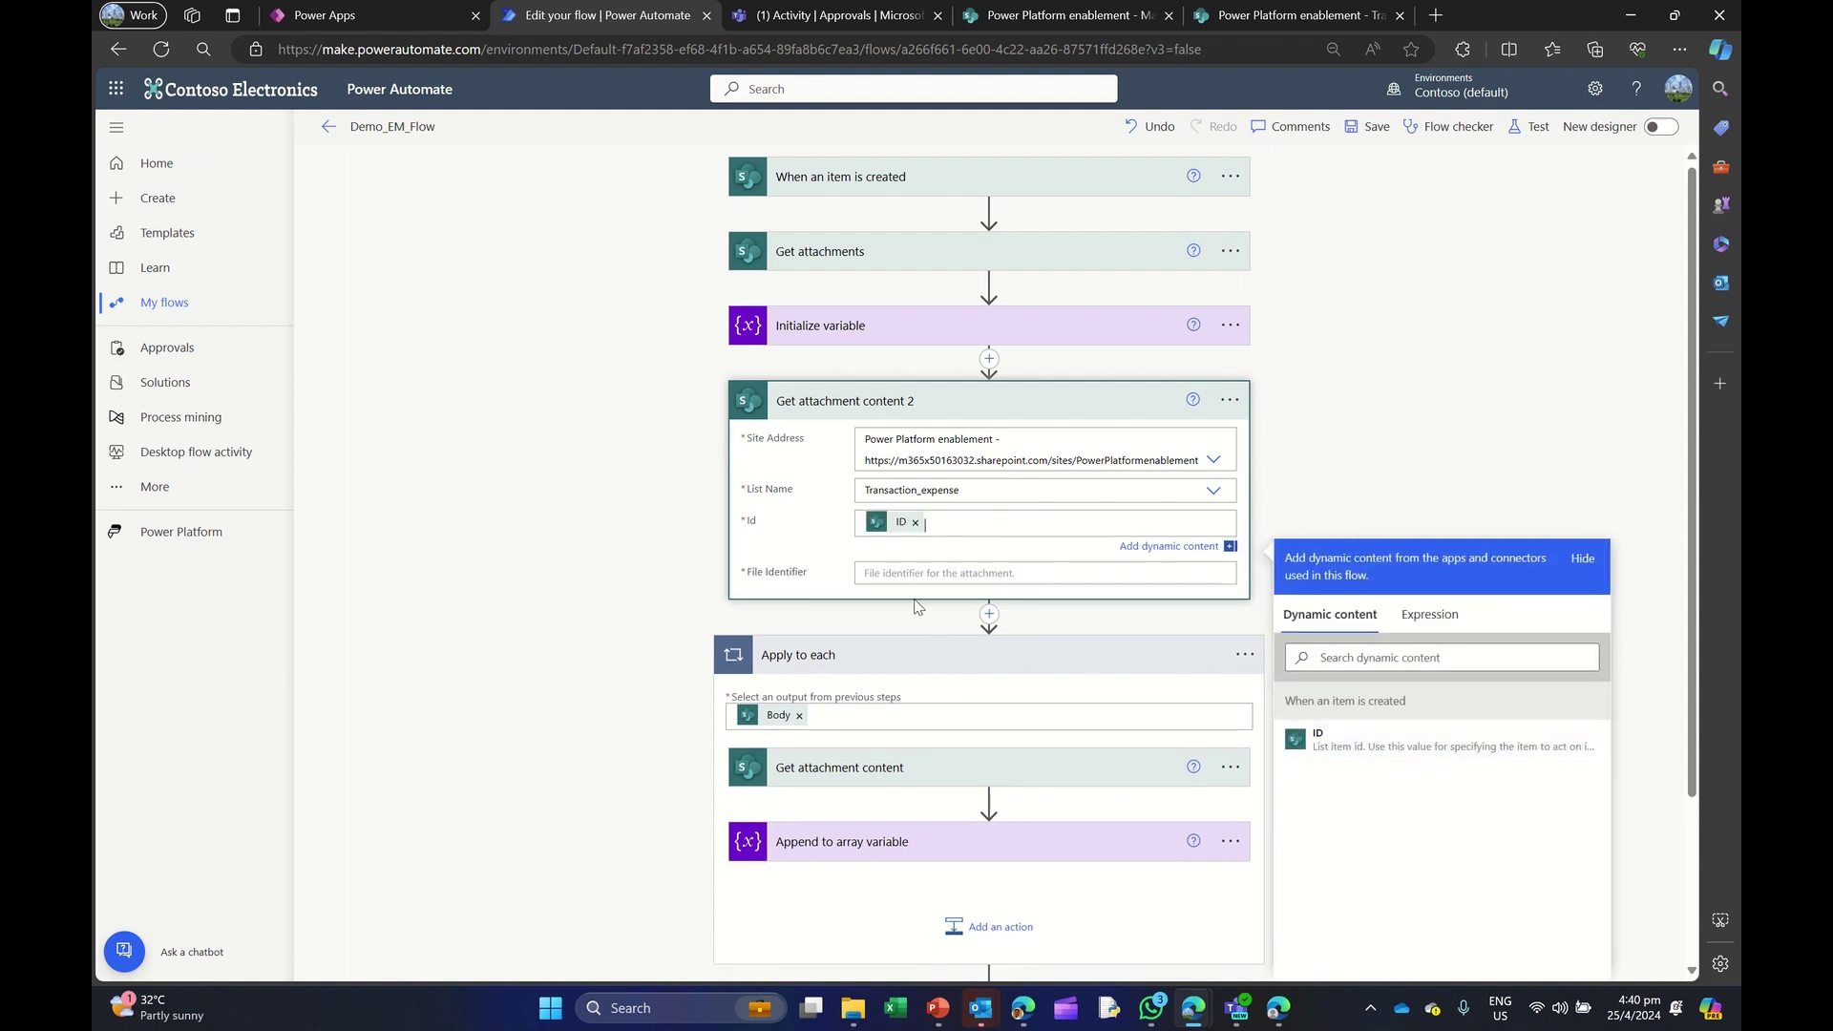
{"action": "left_click", "coordinate": [873, 573]}
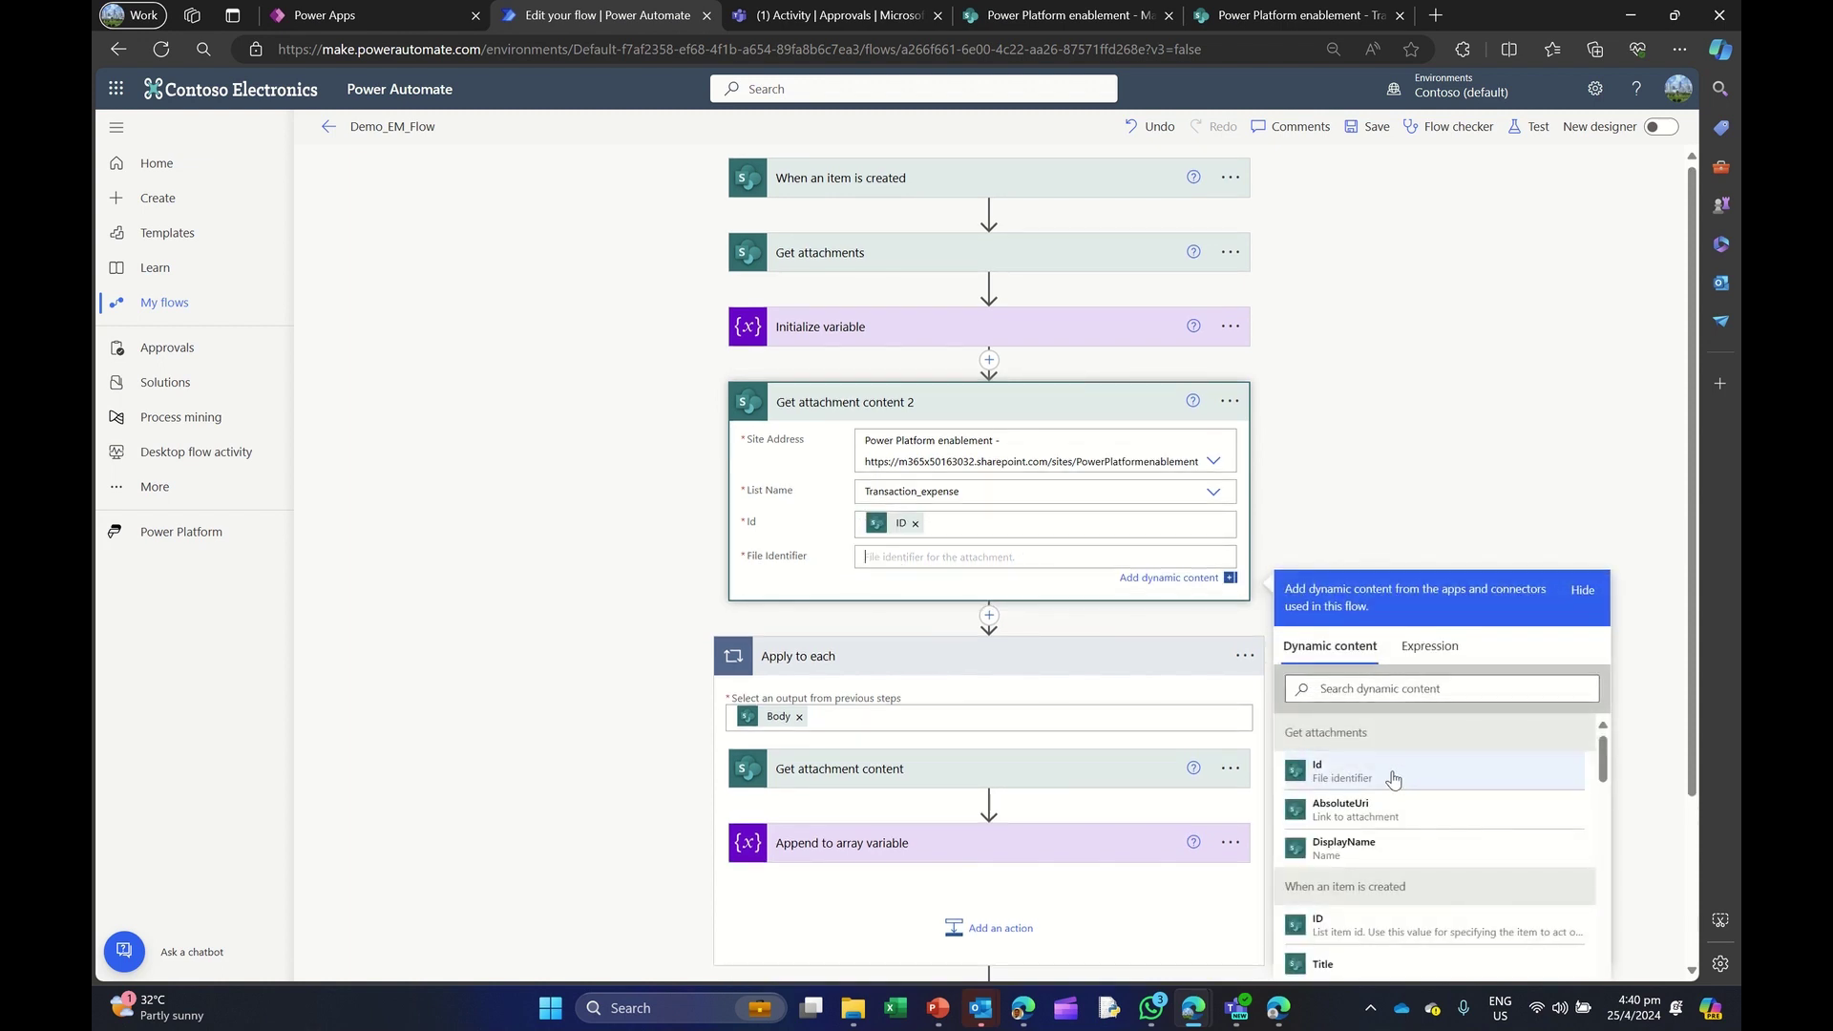
{"action": "left_click", "coordinate": [1341, 774]}
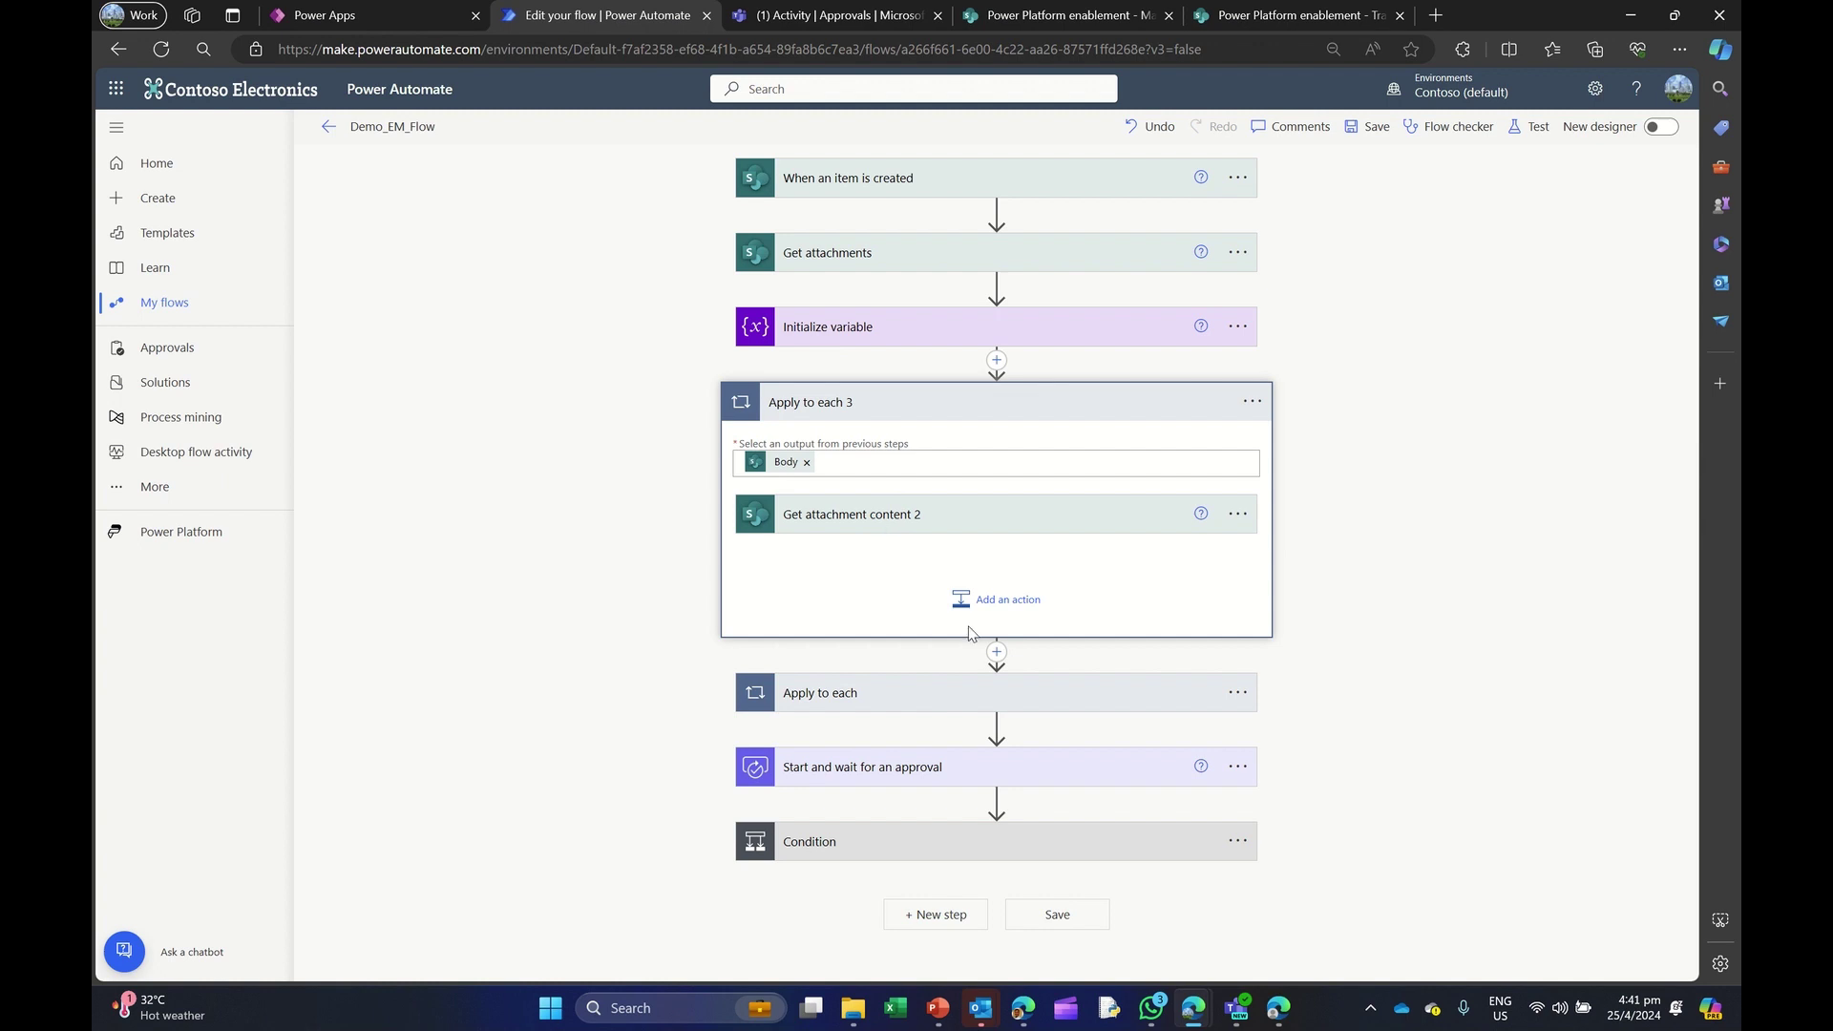
Step: Examine the original Apply to each loop and the name and value settings of its Append to array variable action
{"action": "left_click", "coordinate": [887, 703]}
{"action": "scroll", "coordinate": [931, 630], "scroll_direction": "down", "scroll_amount": 3}
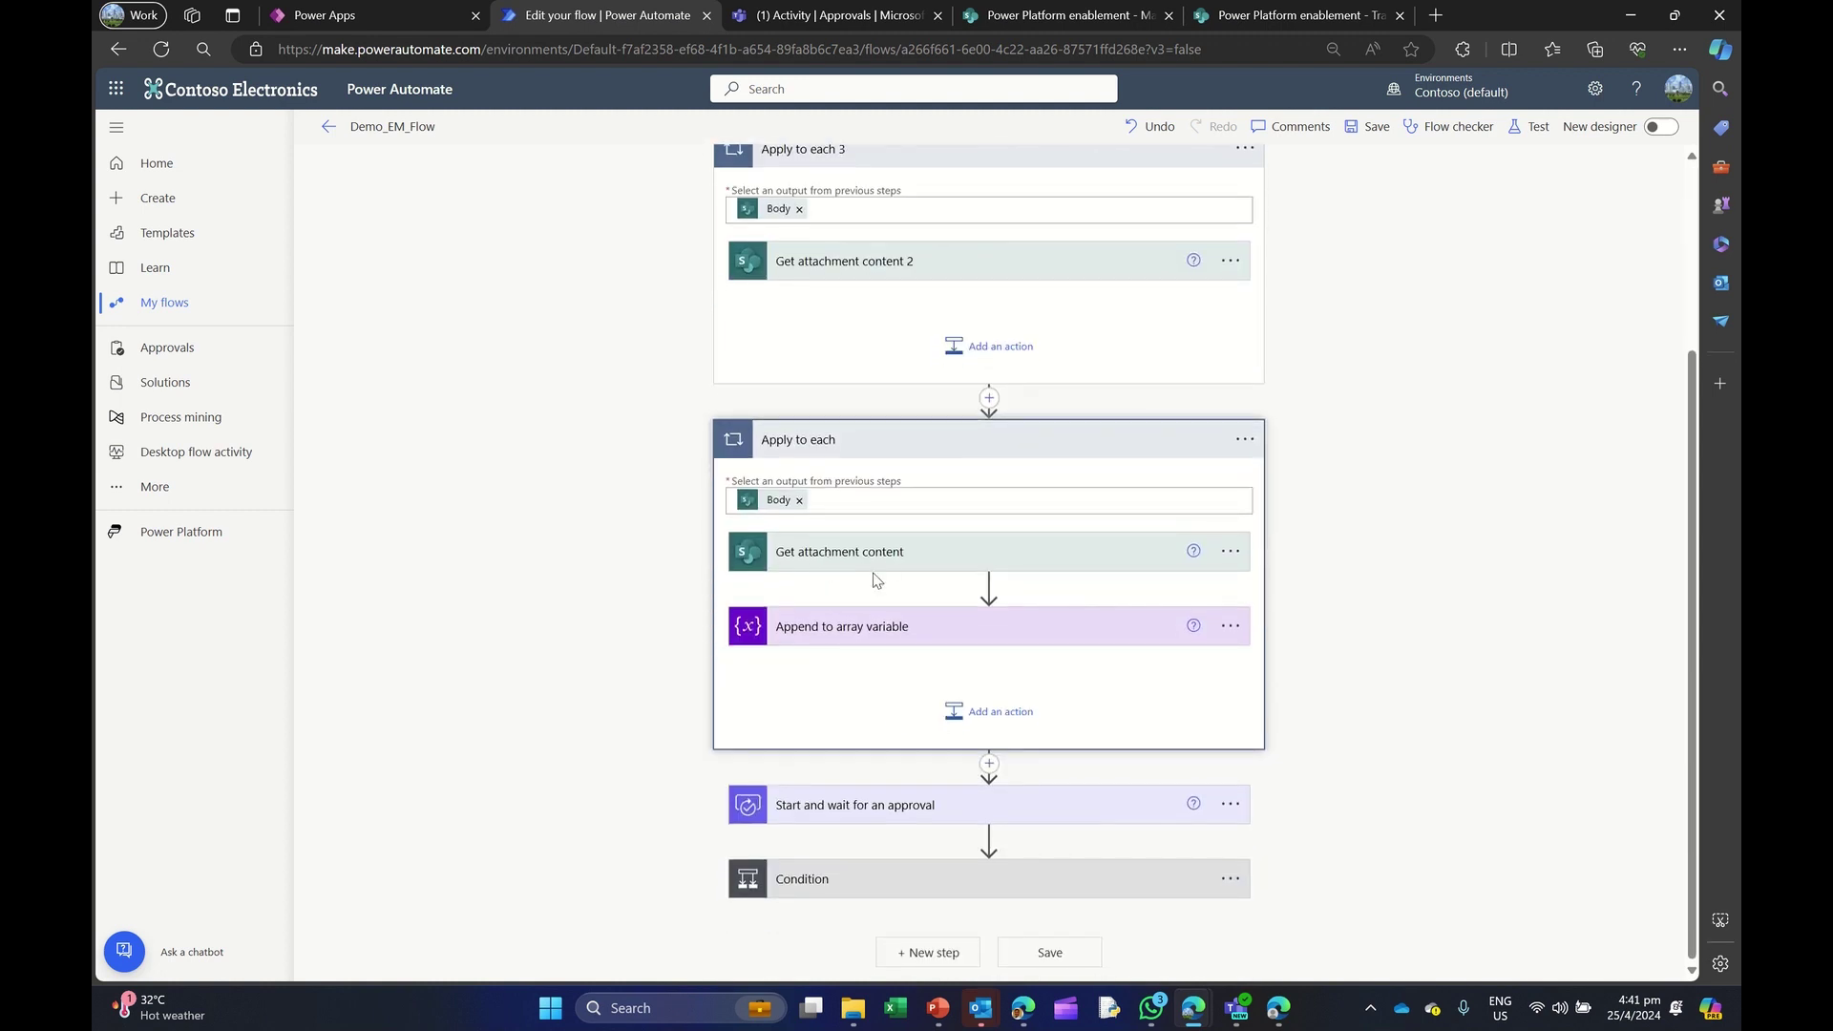
{"action": "left_click", "coordinate": [851, 637]}
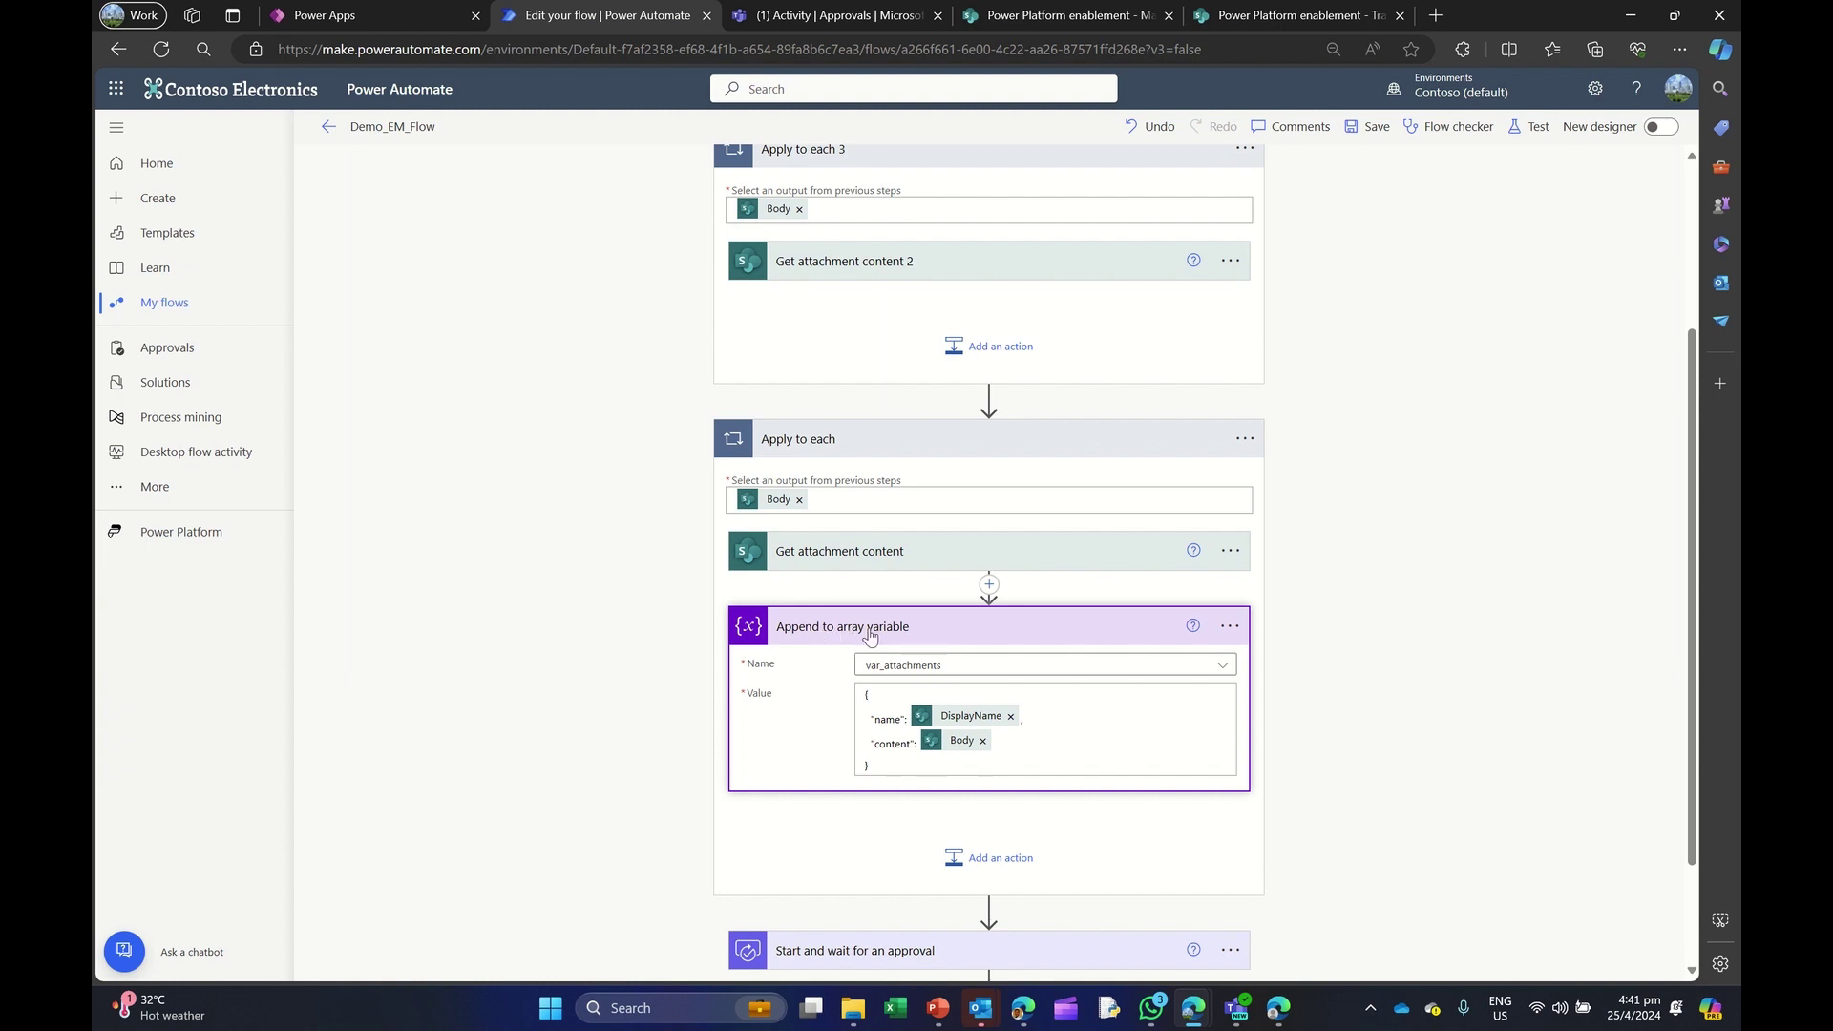
{"action": "scroll", "coordinate": [870, 637], "scroll_direction": "up", "scroll_amount": 3}
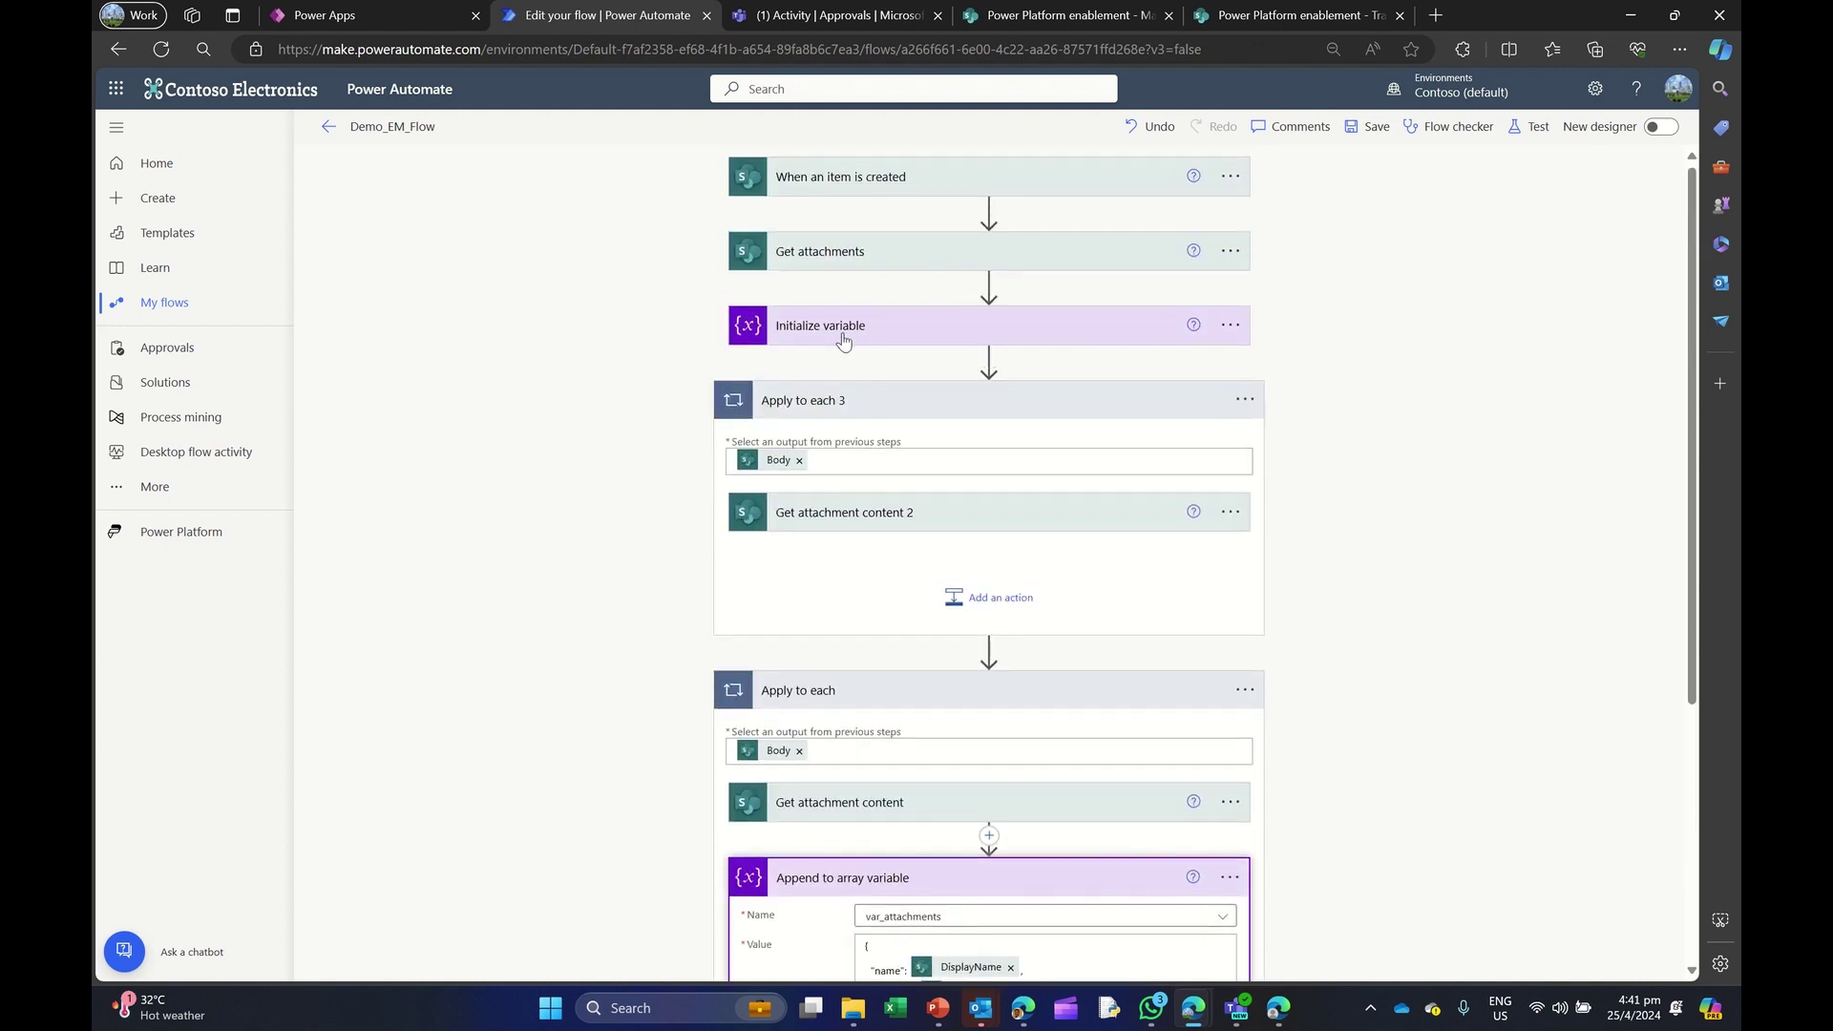
{"action": "scroll", "coordinate": [842, 340], "scroll_direction": "down", "scroll_amount": 4}
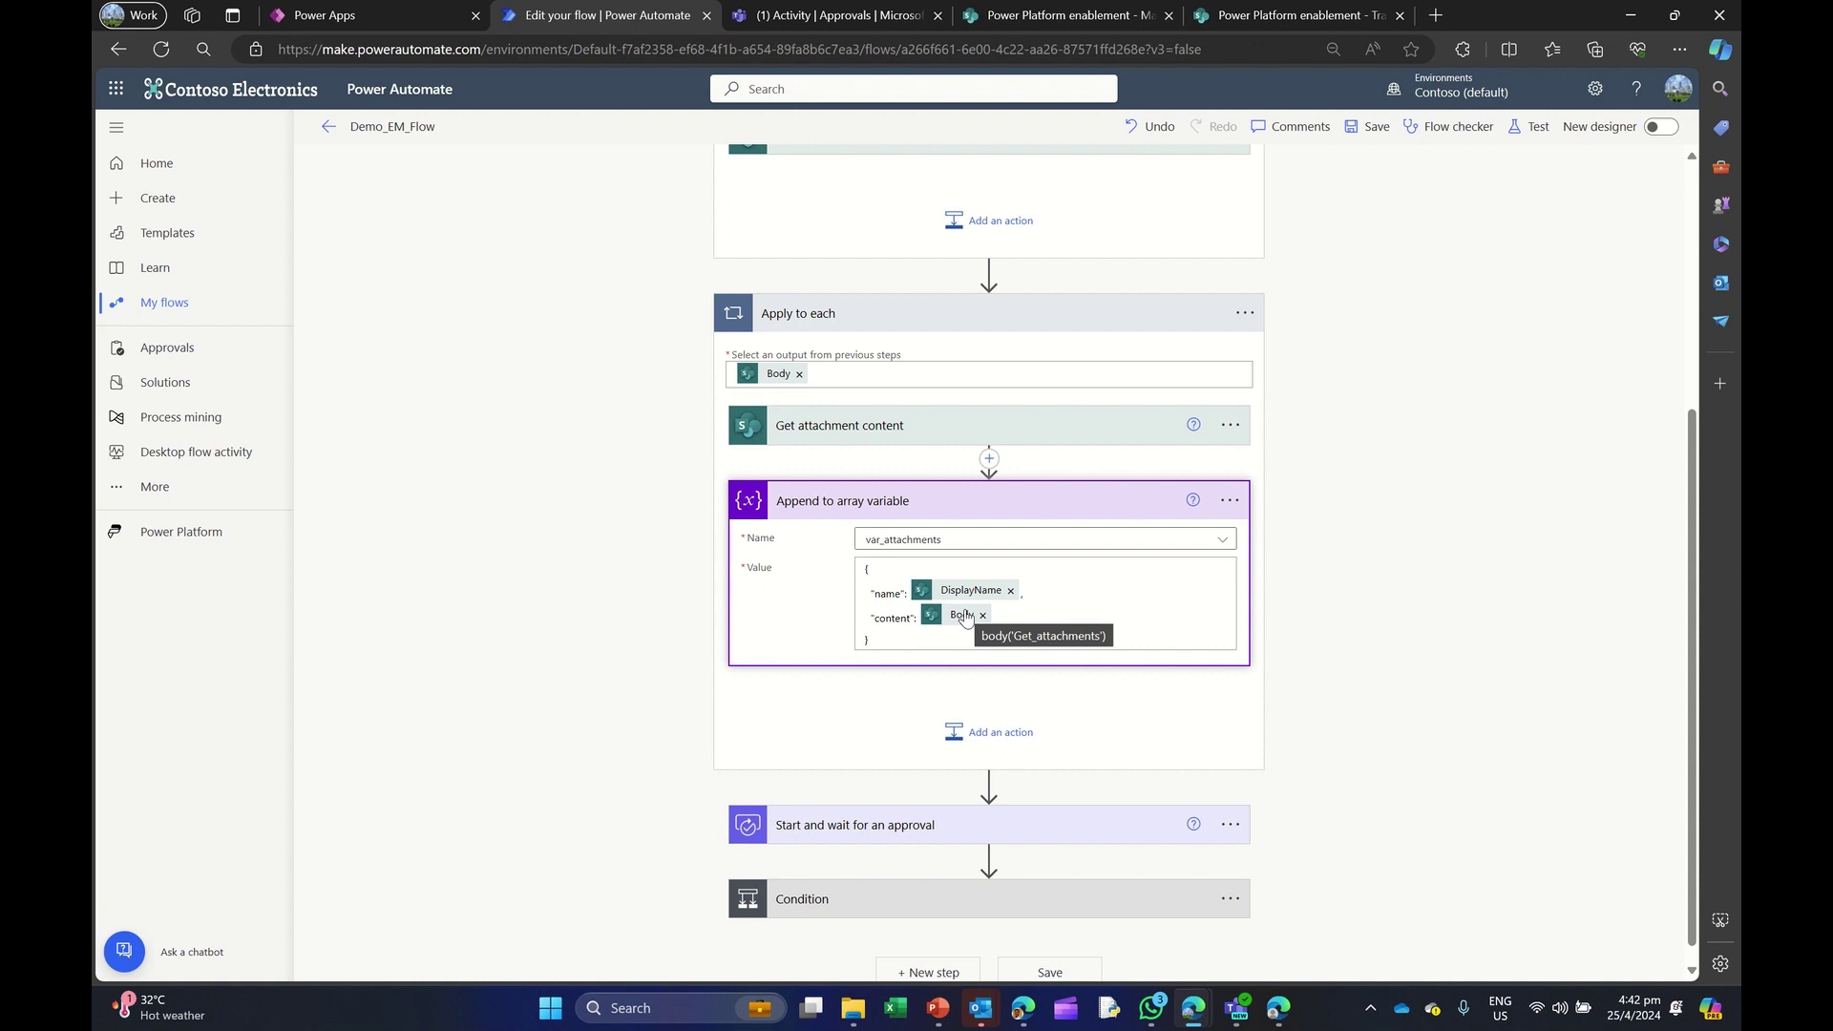
{"action": "scroll", "coordinate": [1039, 397], "scroll_direction": "up", "scroll_amount": 4}
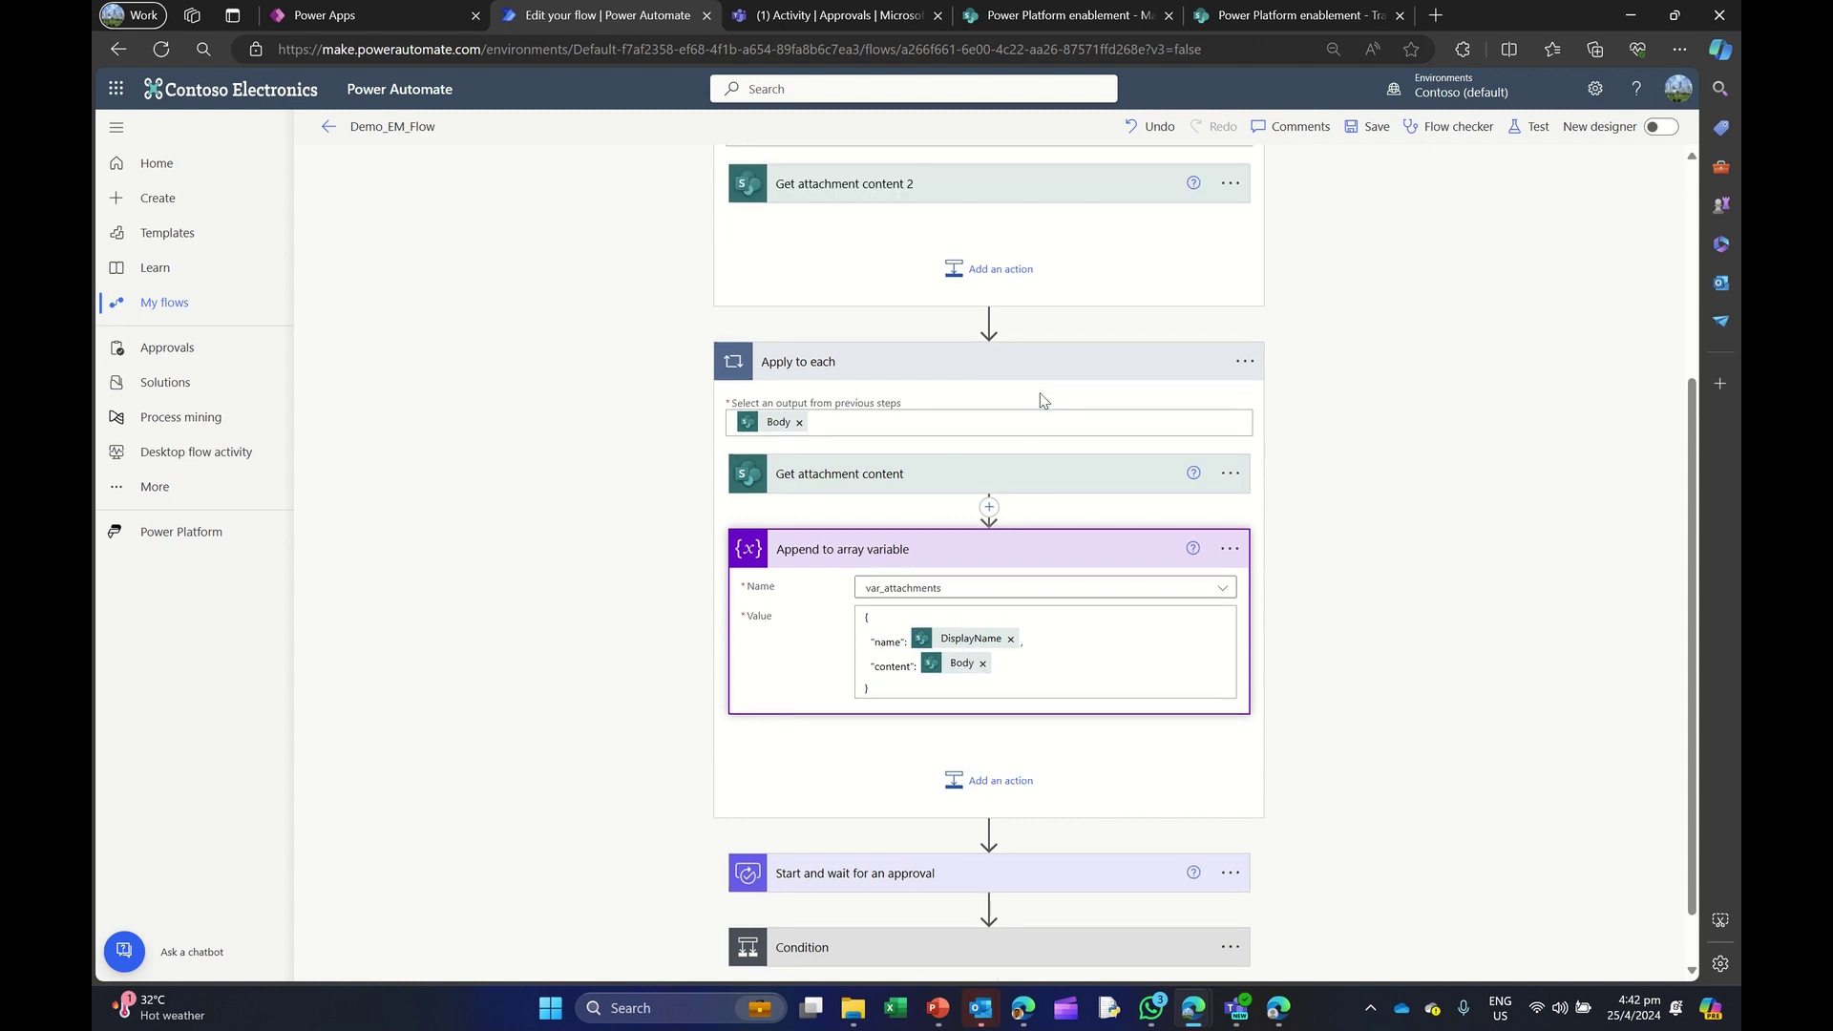
Step: Delete the duplicate Apply to each 3 loop together with the action inside it
{"action": "left_click", "coordinate": [1245, 400]}
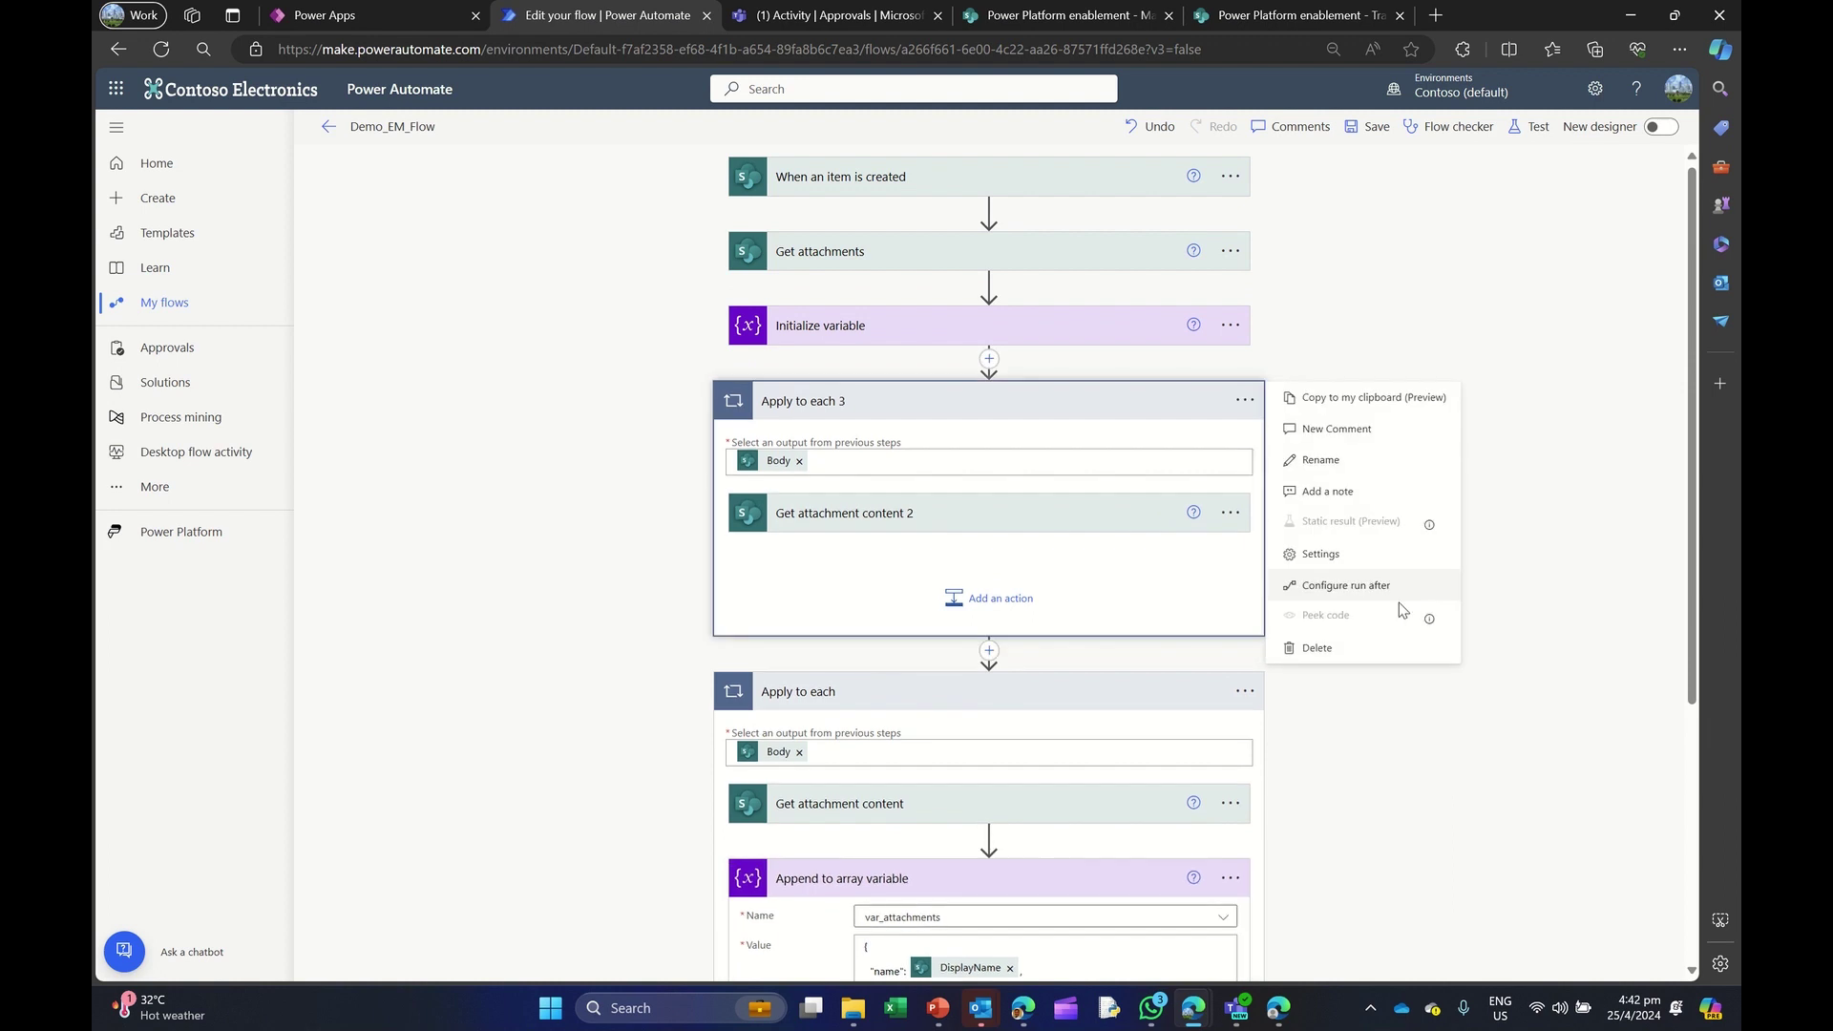
{"action": "left_click", "coordinate": [1317, 648]}
{"action": "left_click", "coordinate": [907, 565]}
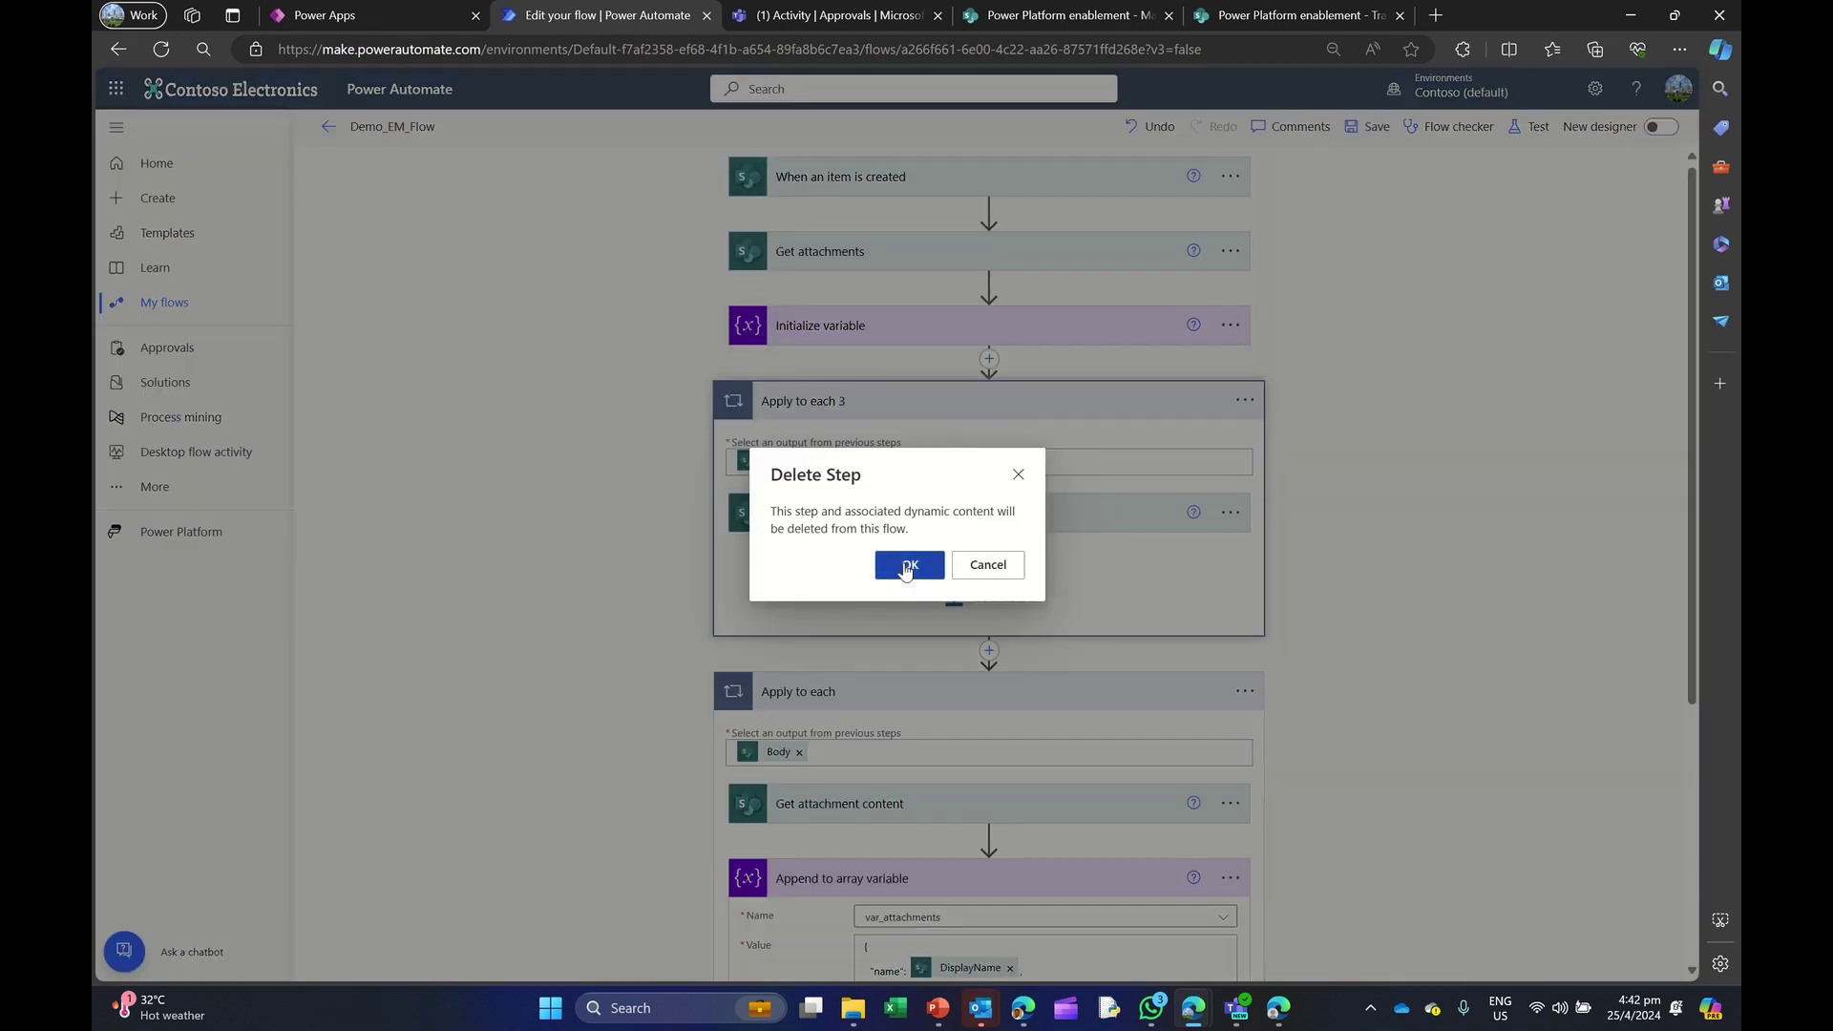
Step: Collapse the Append to array variable action and the Apply to each loop, and examine the existing approval action's settings
{"action": "scroll", "coordinate": [945, 528], "scroll_direction": "down", "scroll_amount": 1}
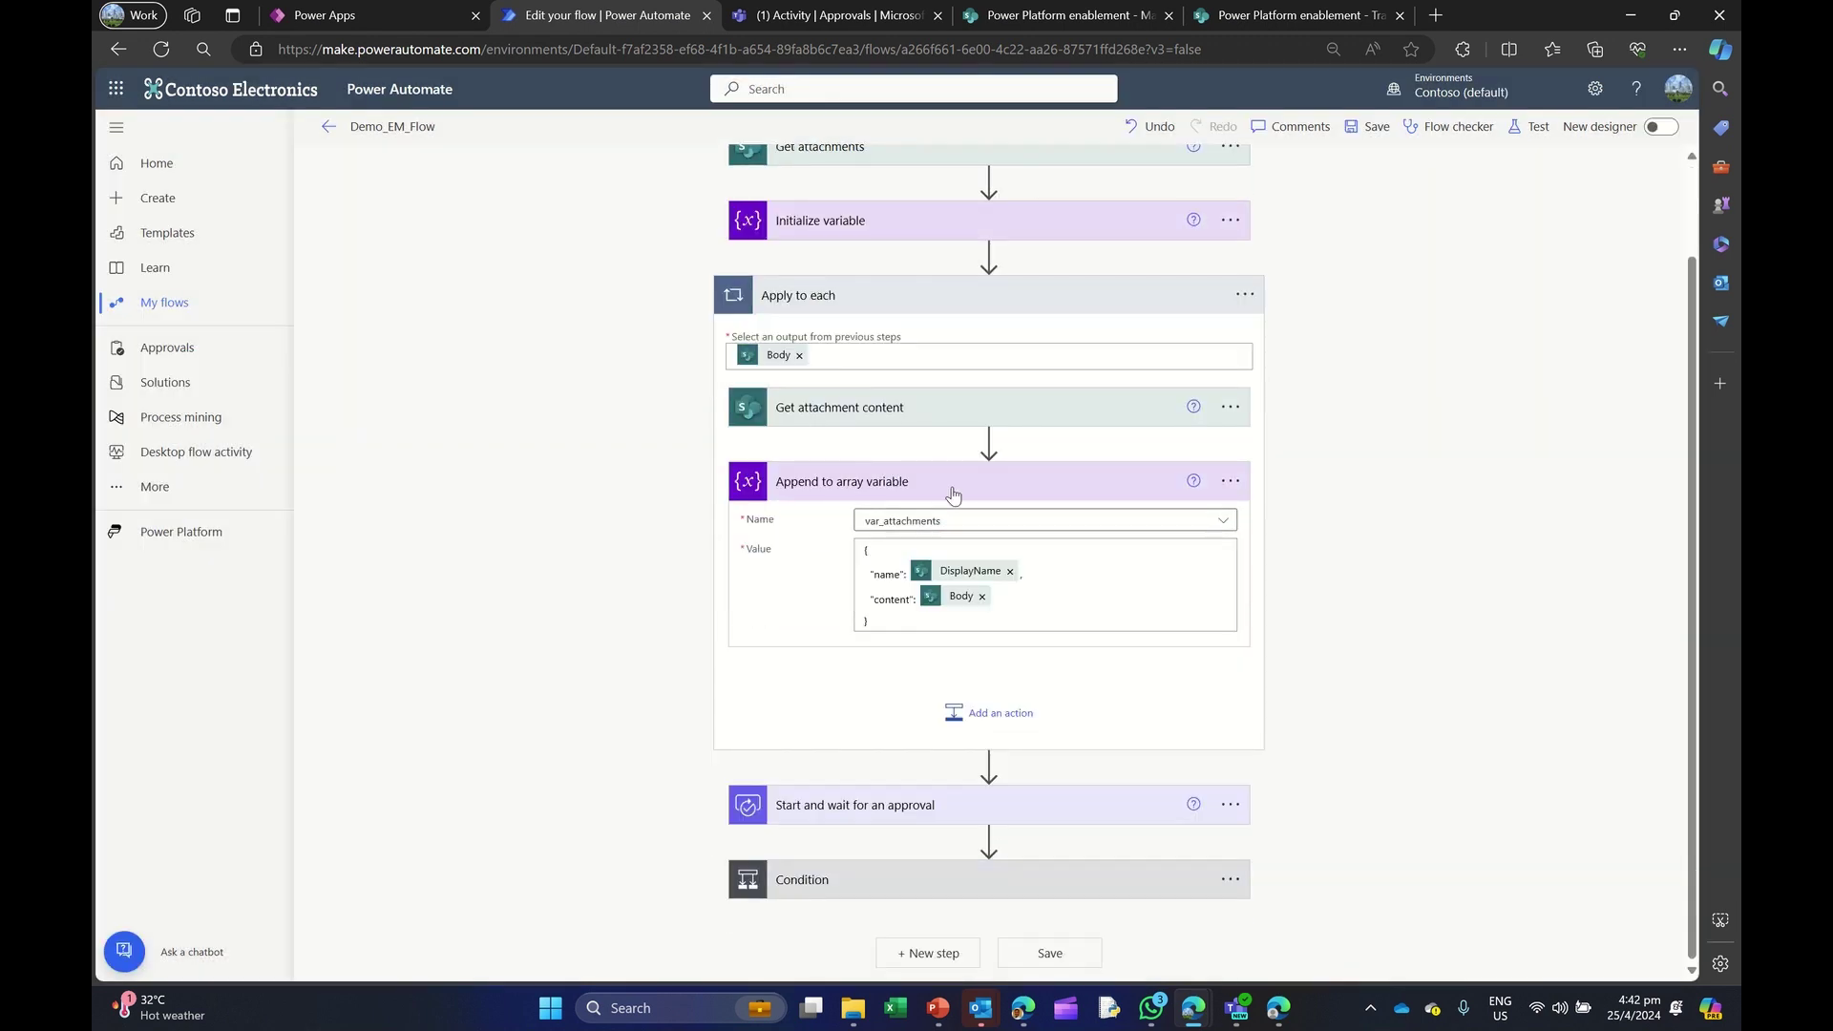
{"action": "left_click", "coordinate": [893, 484]}
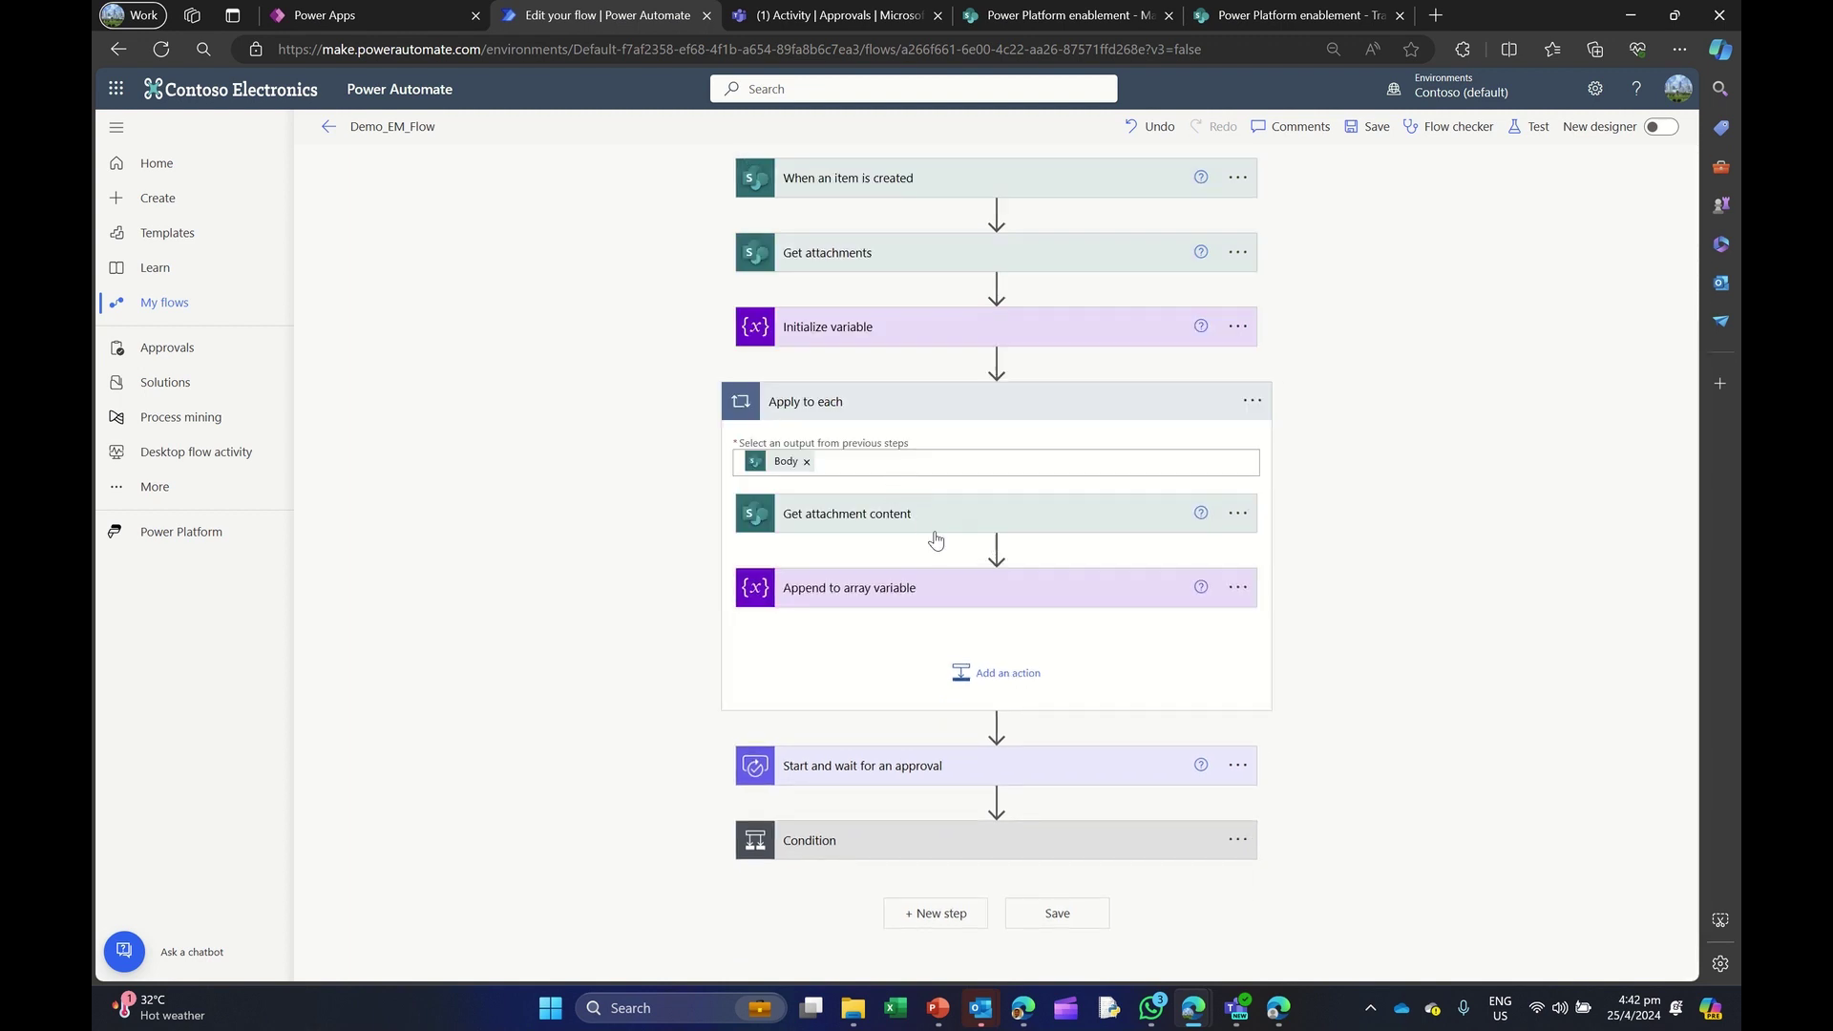
{"action": "left_click", "coordinate": [937, 406]}
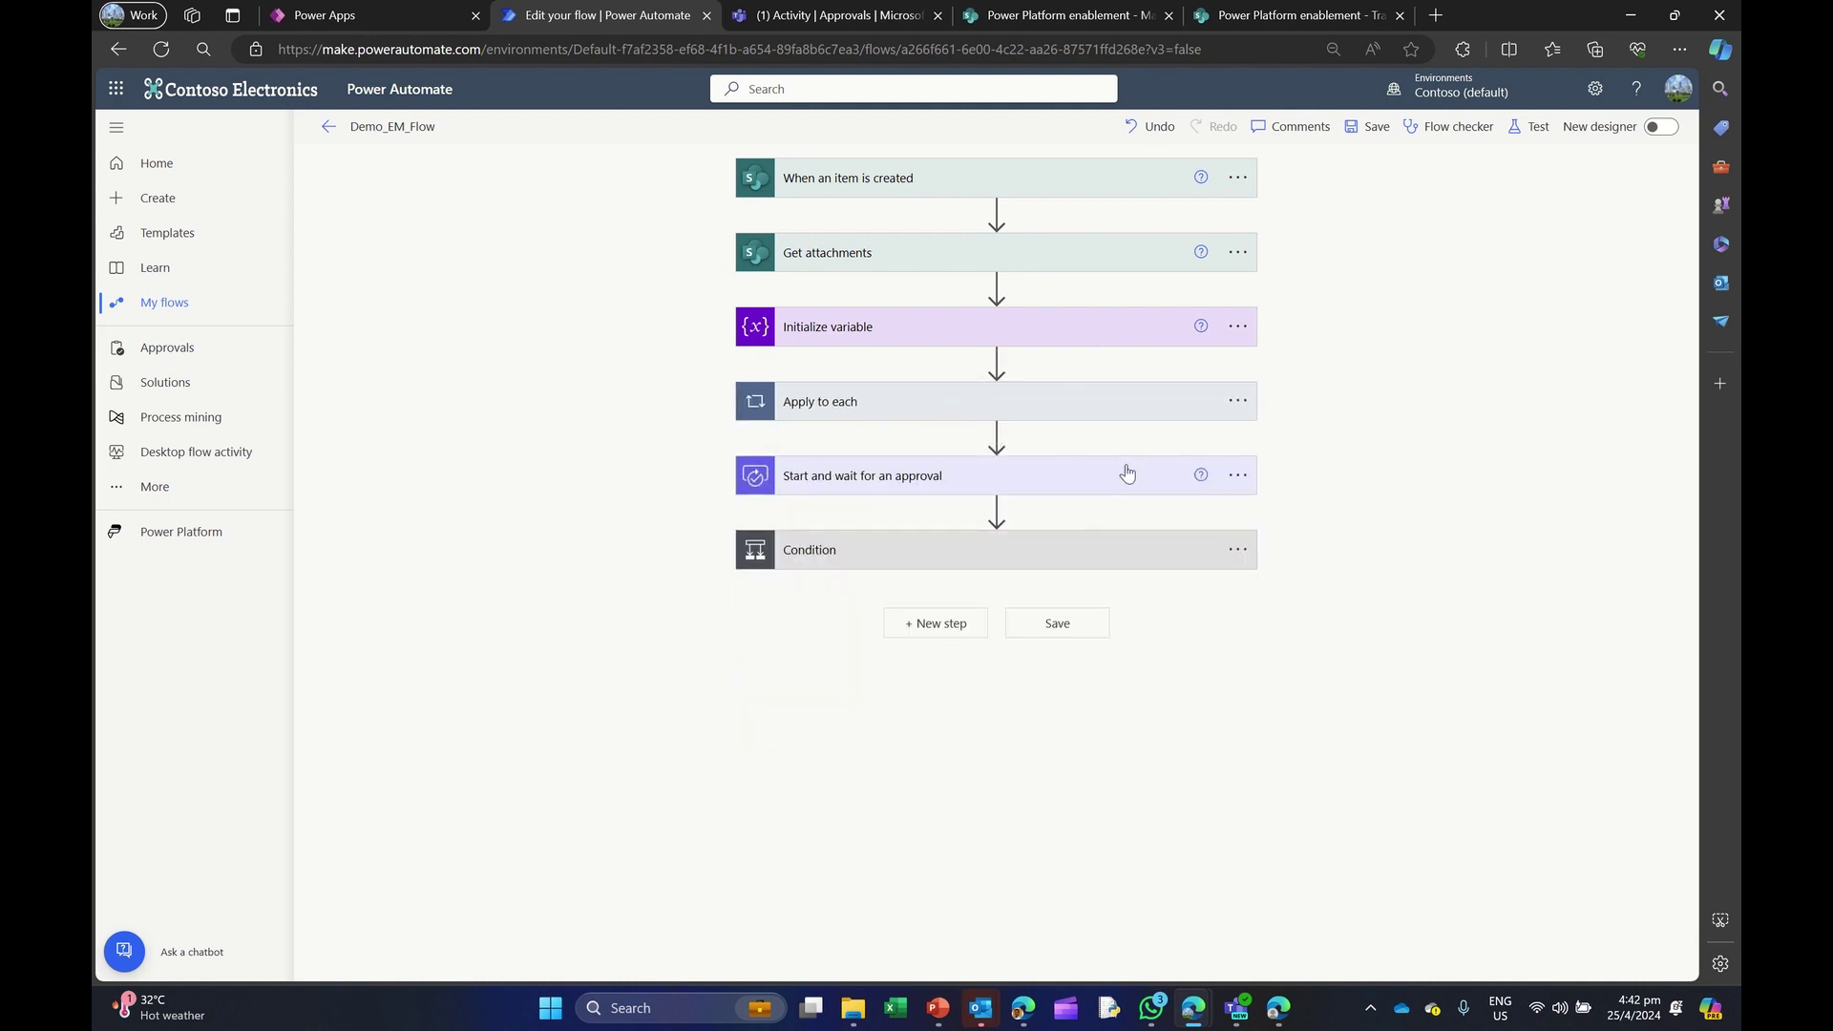
{"action": "left_click", "coordinate": [1045, 484]}
Step: Insert a Start and wait for an approval action between the Apply to each loop and the existing approval action
{"action": "left_click", "coordinate": [990, 436]}
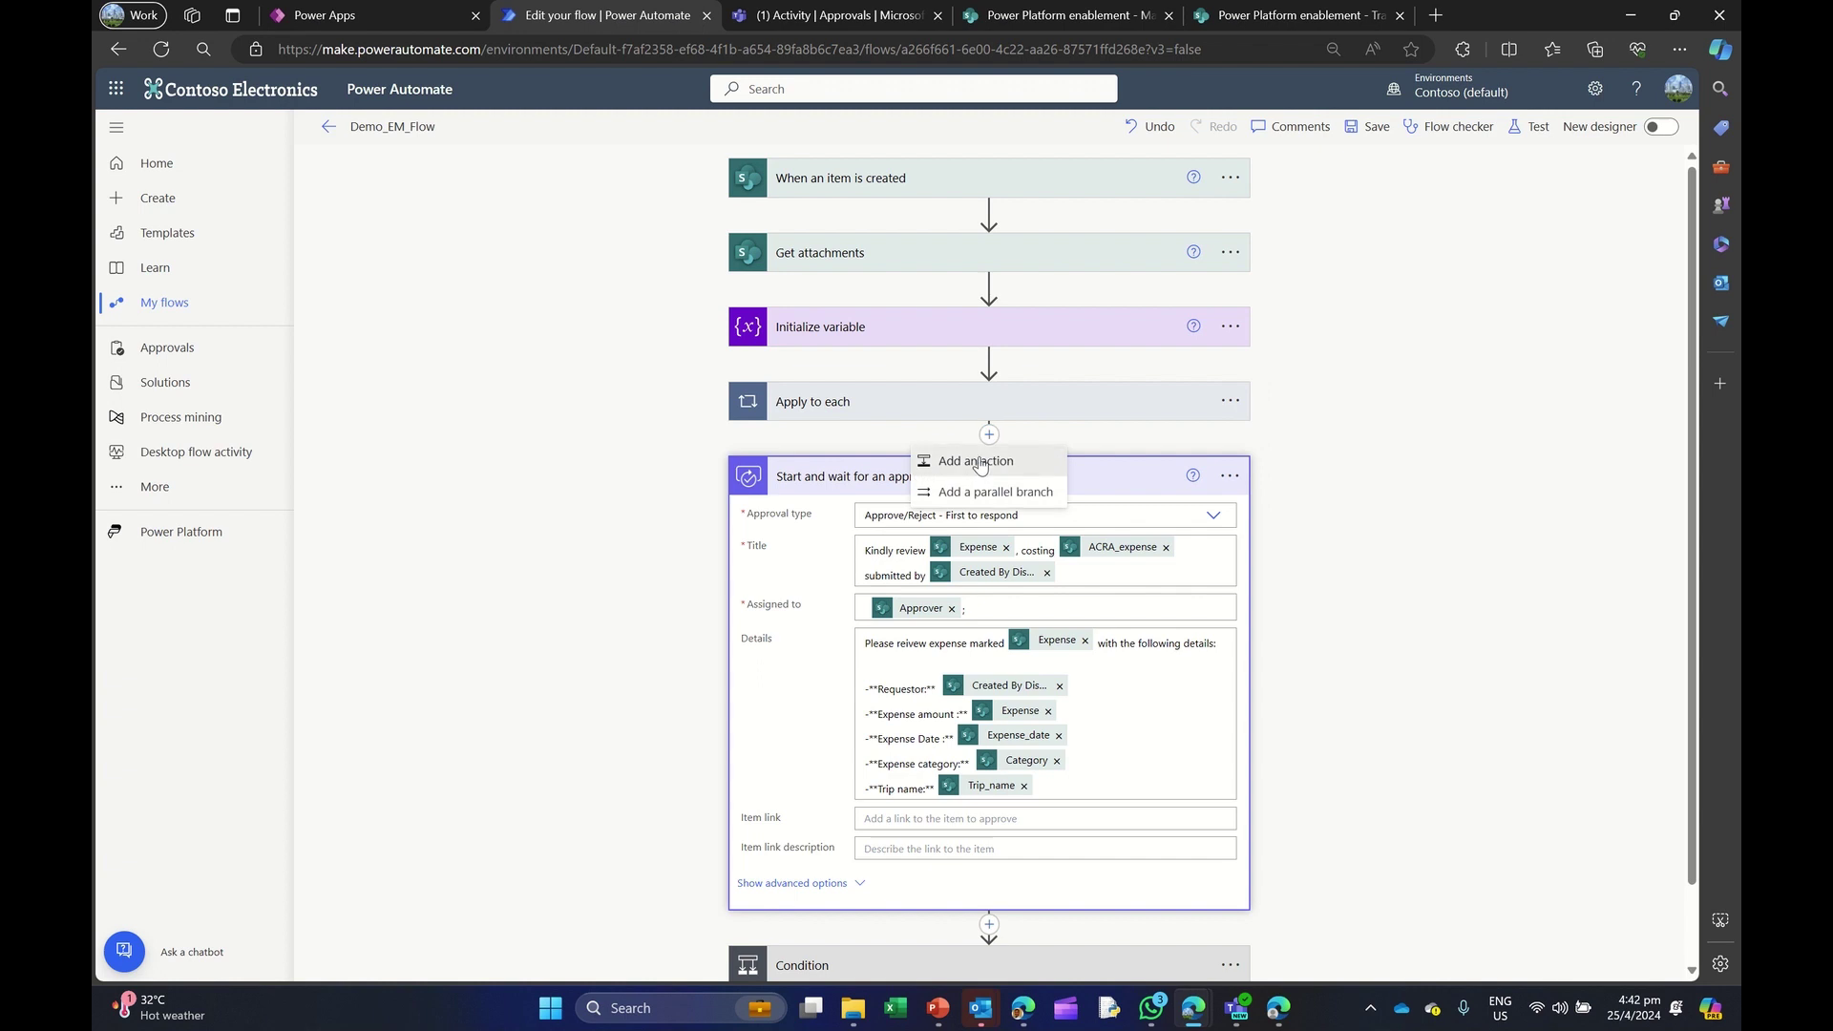
{"action": "left_click", "coordinate": [964, 459]}
{"action": "type", "text": "a"}
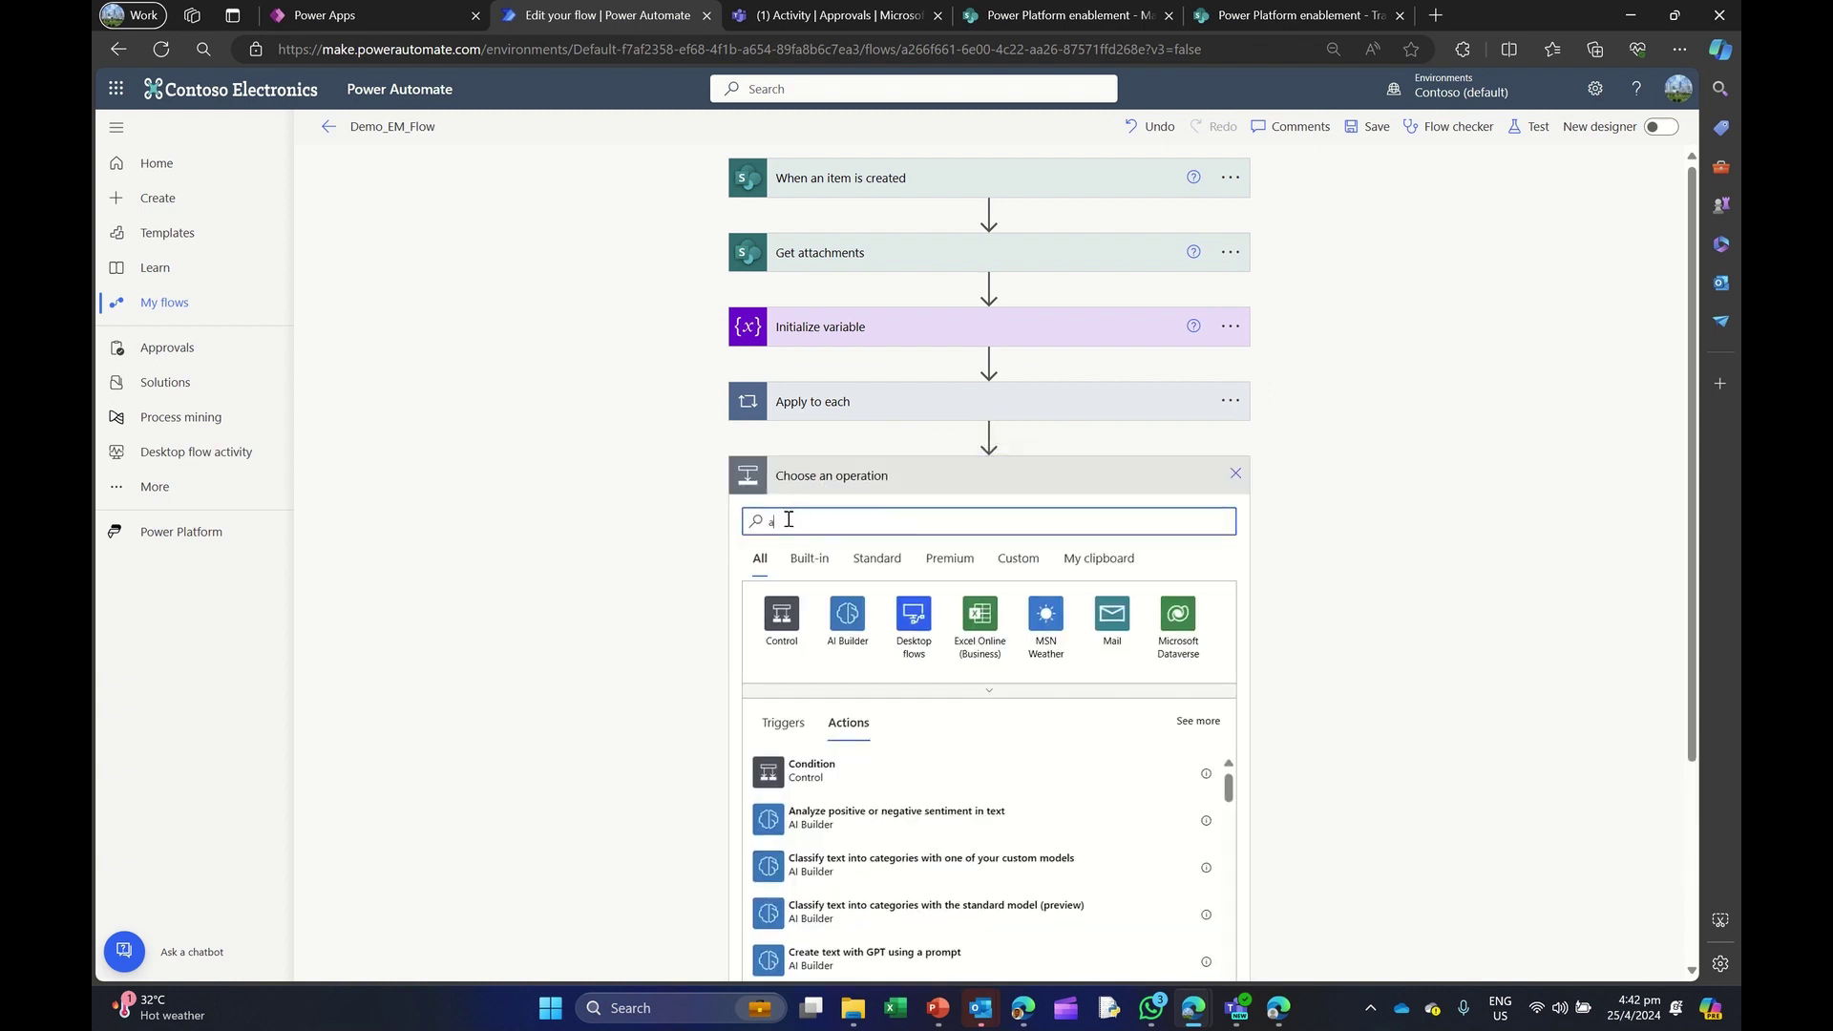
{"action": "type", "text": "pproval"}
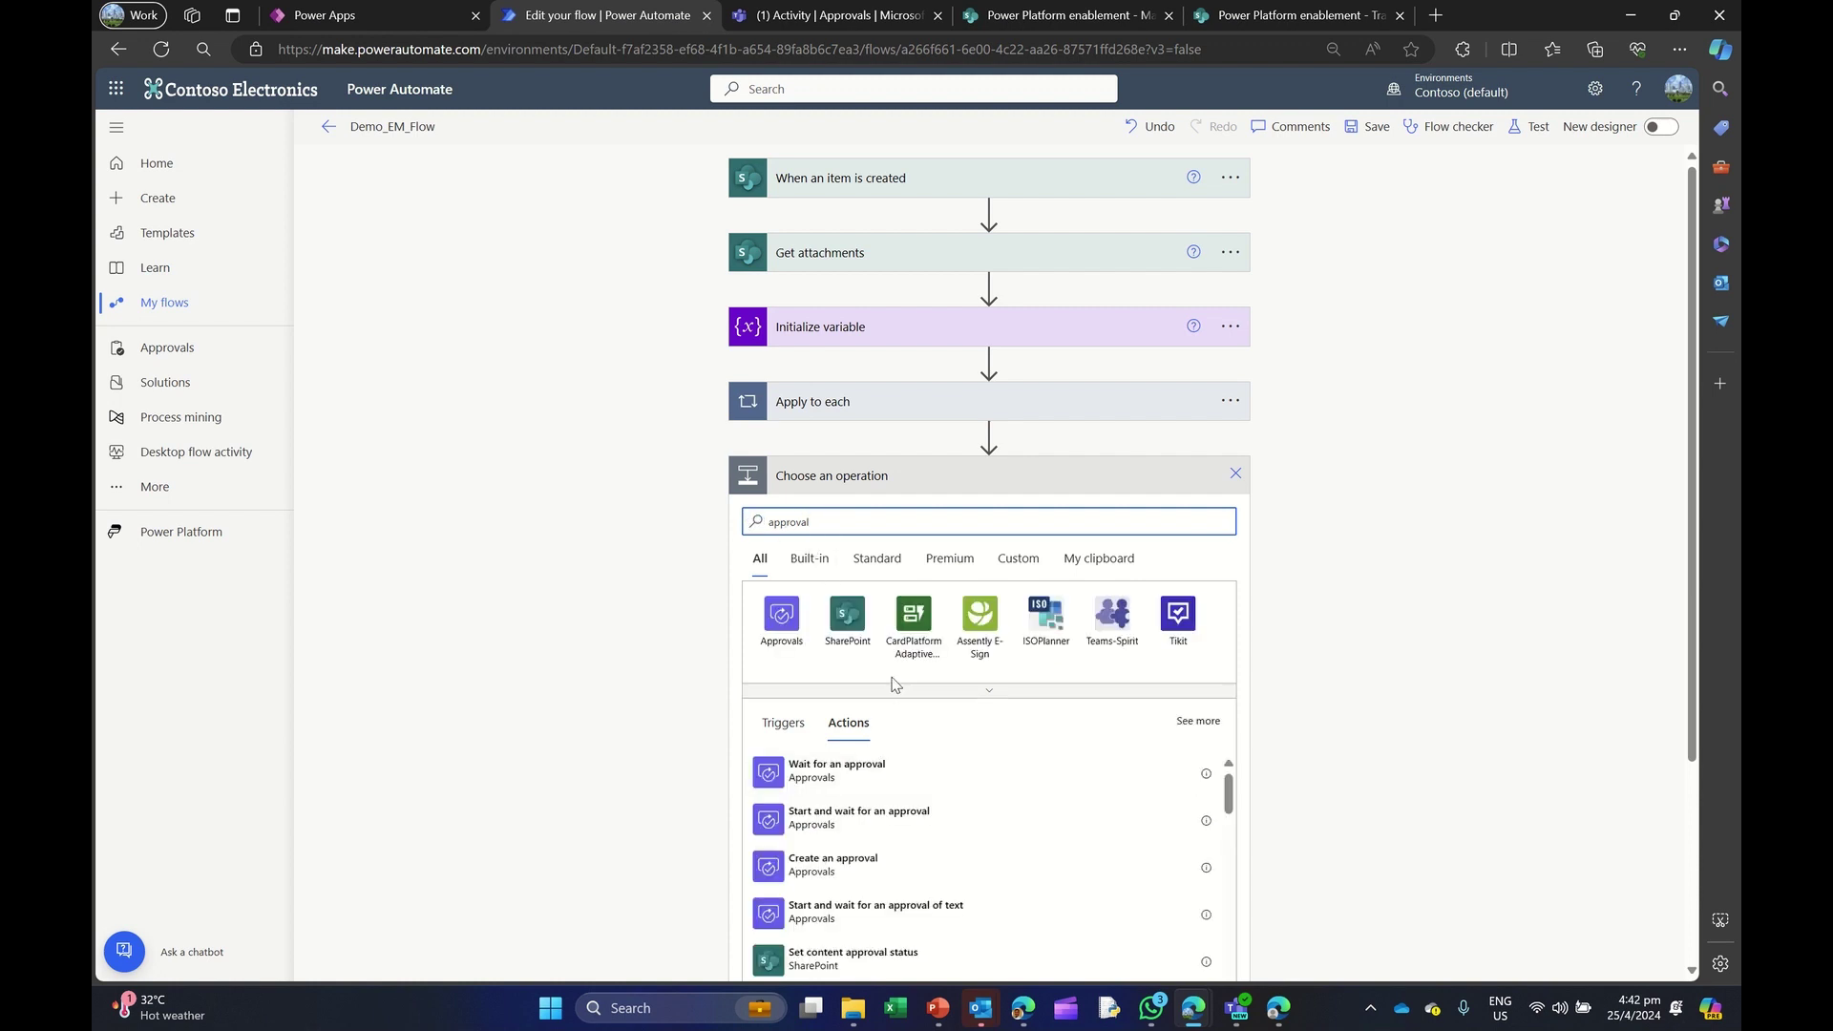
{"action": "left_click", "coordinate": [862, 821]}
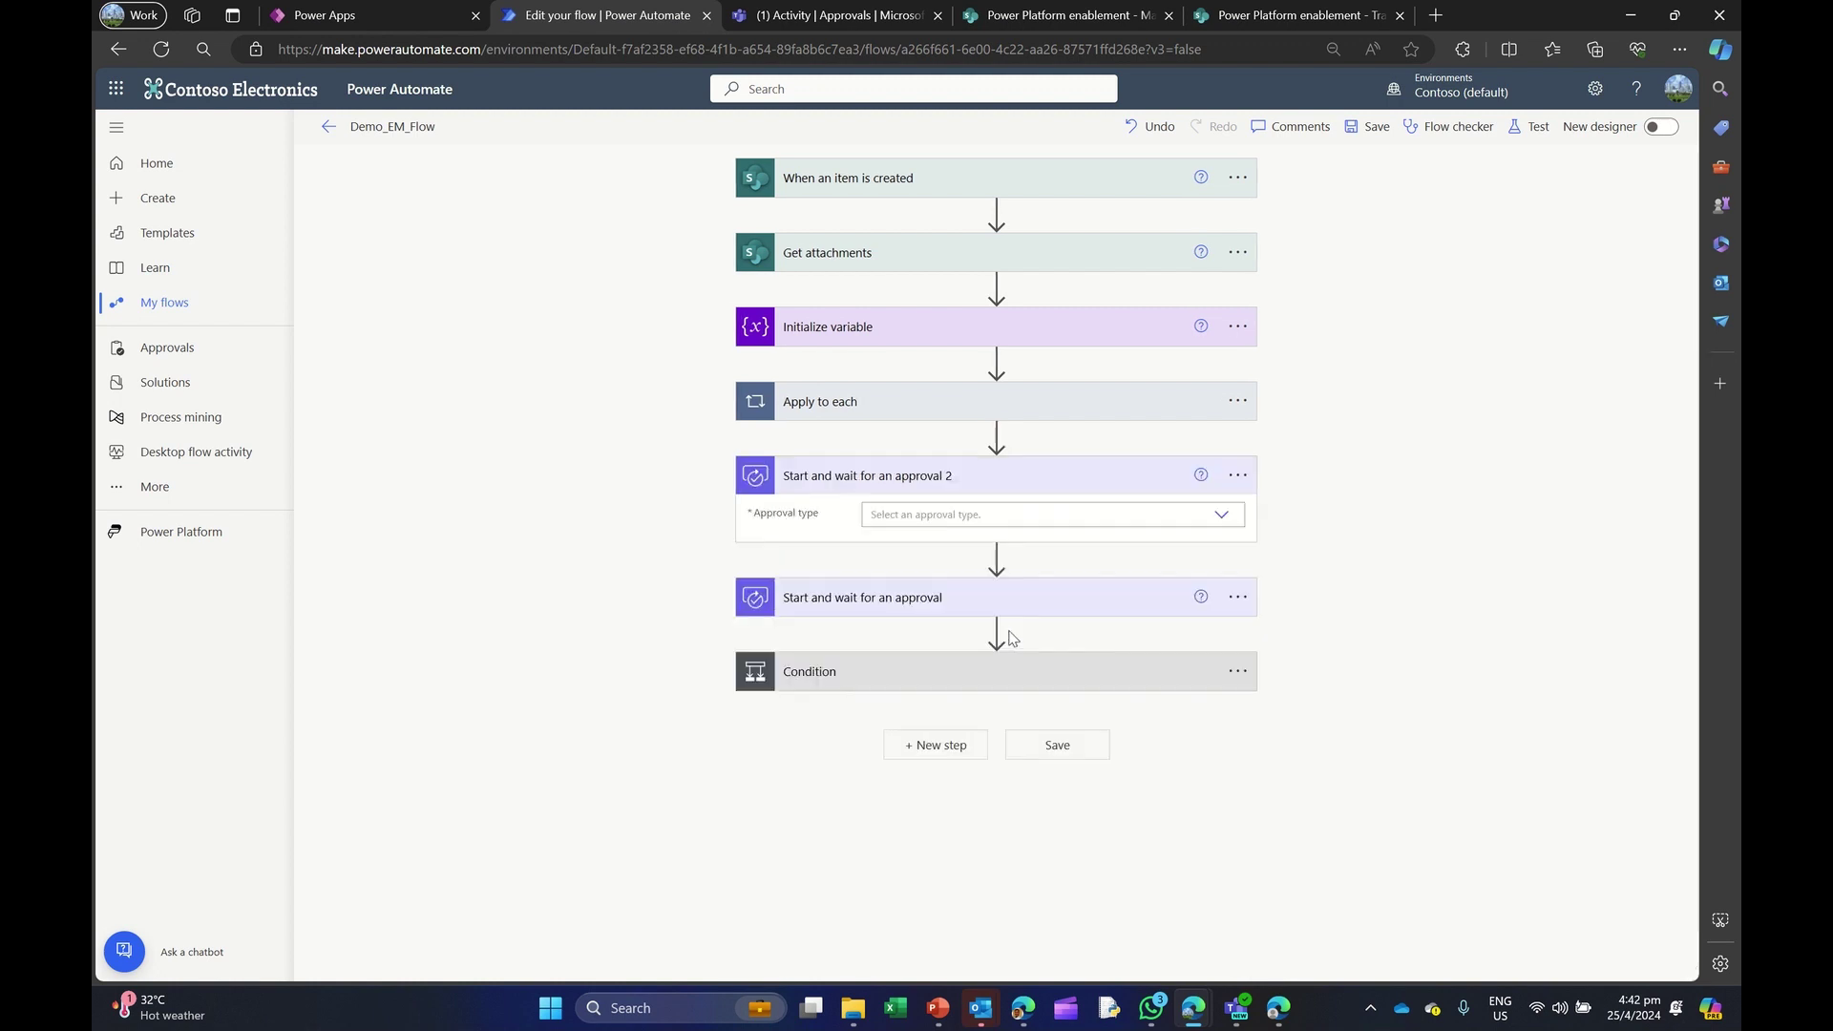
Step: Set the new approval action's type to Approve/Reject - First to respond and show its advanced options
{"action": "left_click", "coordinate": [1221, 515]}
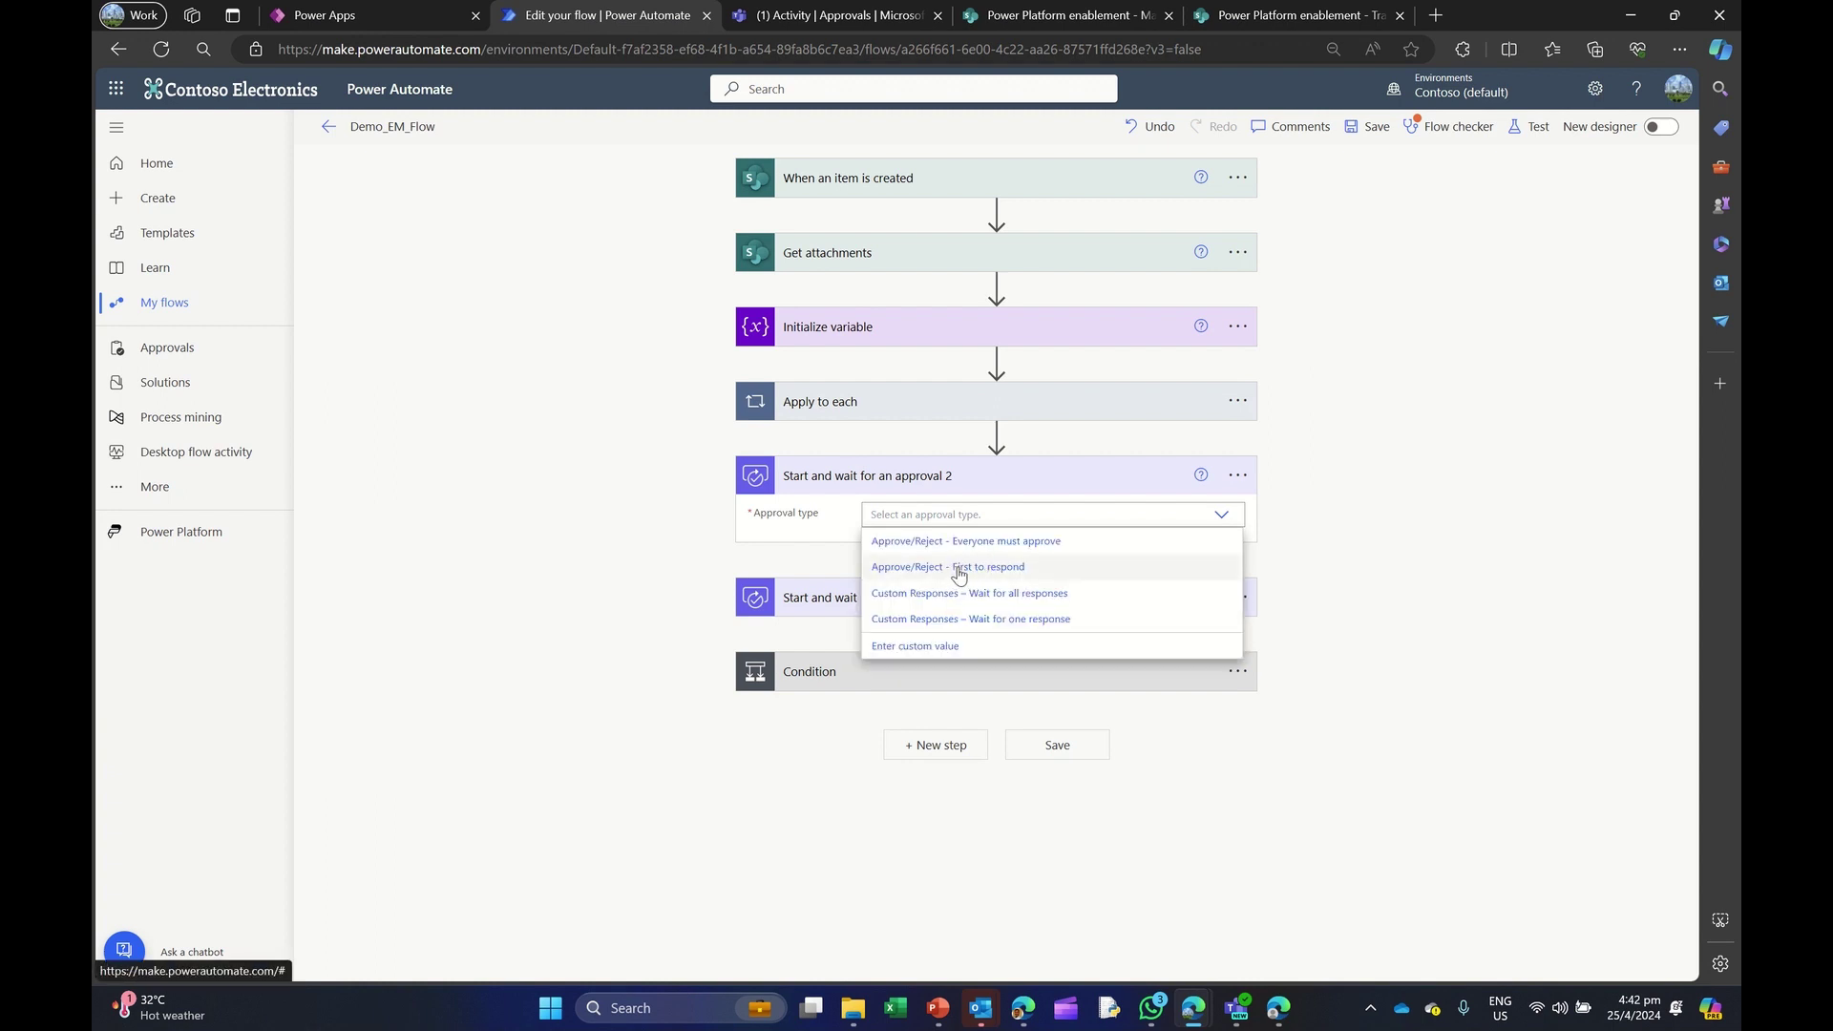
{"action": "left_click", "coordinate": [959, 571]}
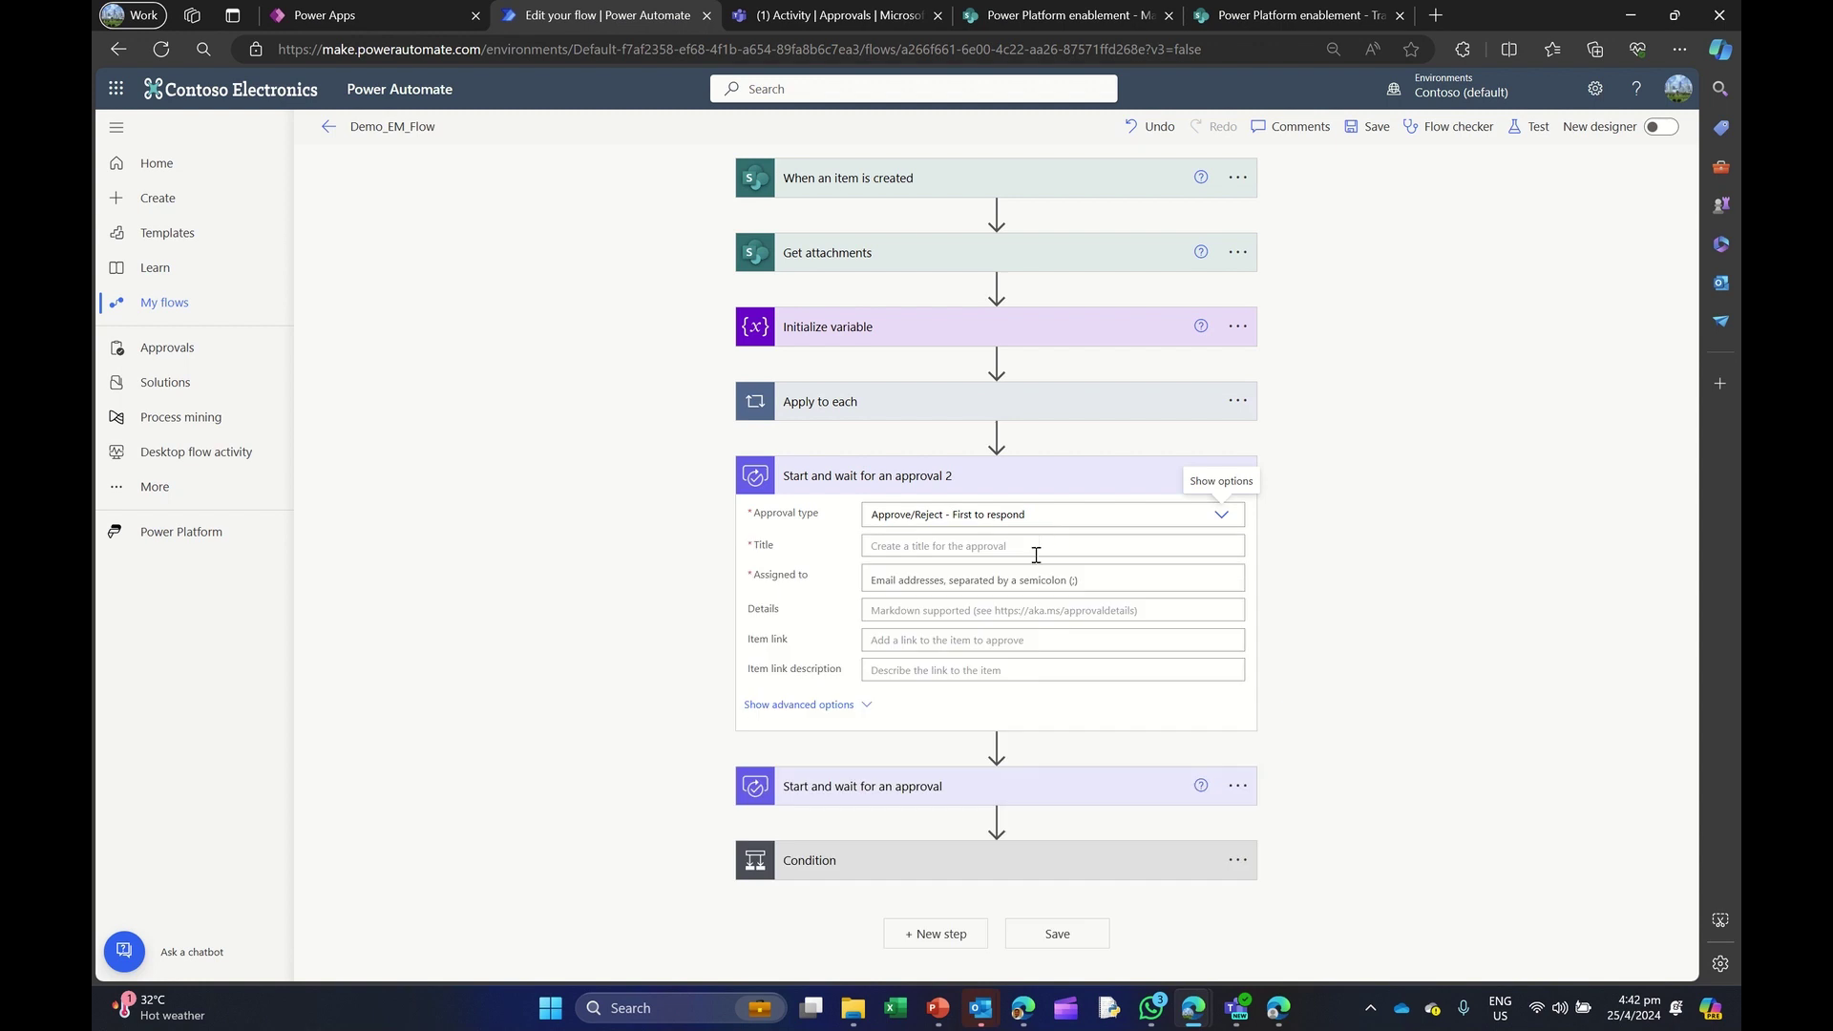
{"action": "left_click", "coordinate": [812, 706]}
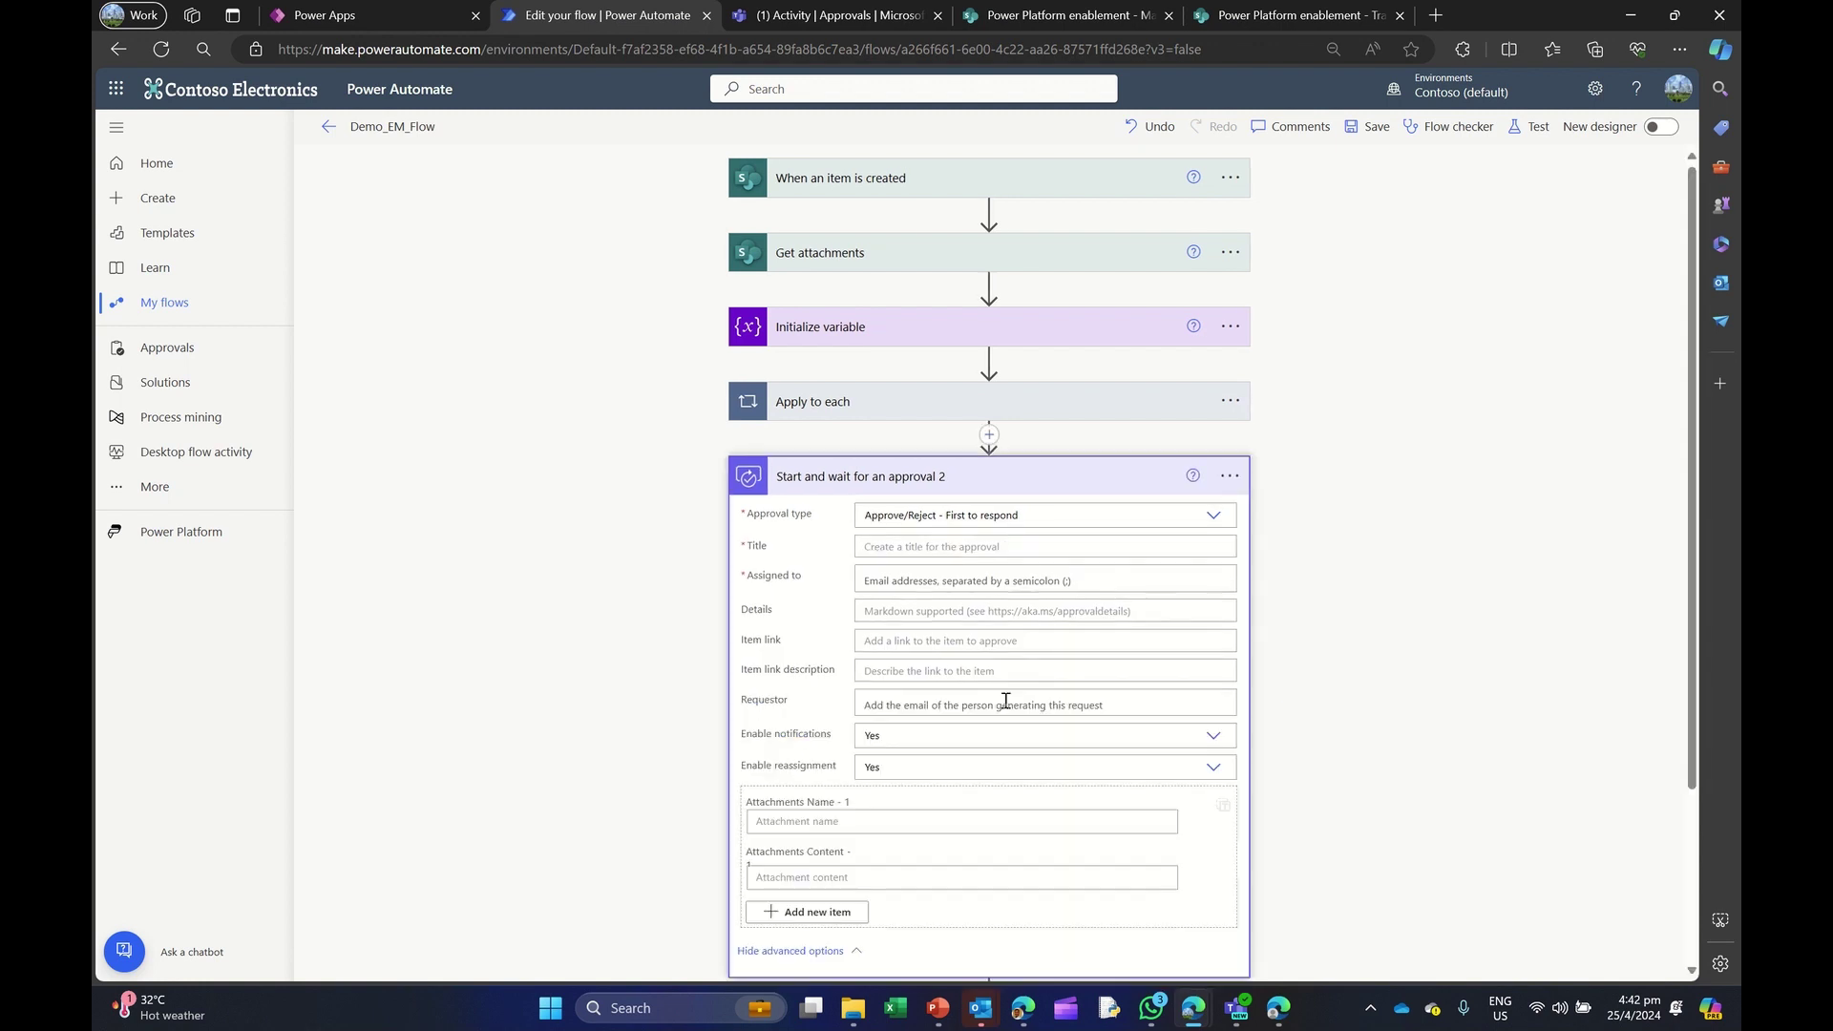
Step: Switch the attachments of the new Start and wait for an approval 2 action to entire-array input and open its dynamic content
{"action": "scroll", "coordinate": [1034, 663], "scroll_direction": "down", "scroll_amount": 3}
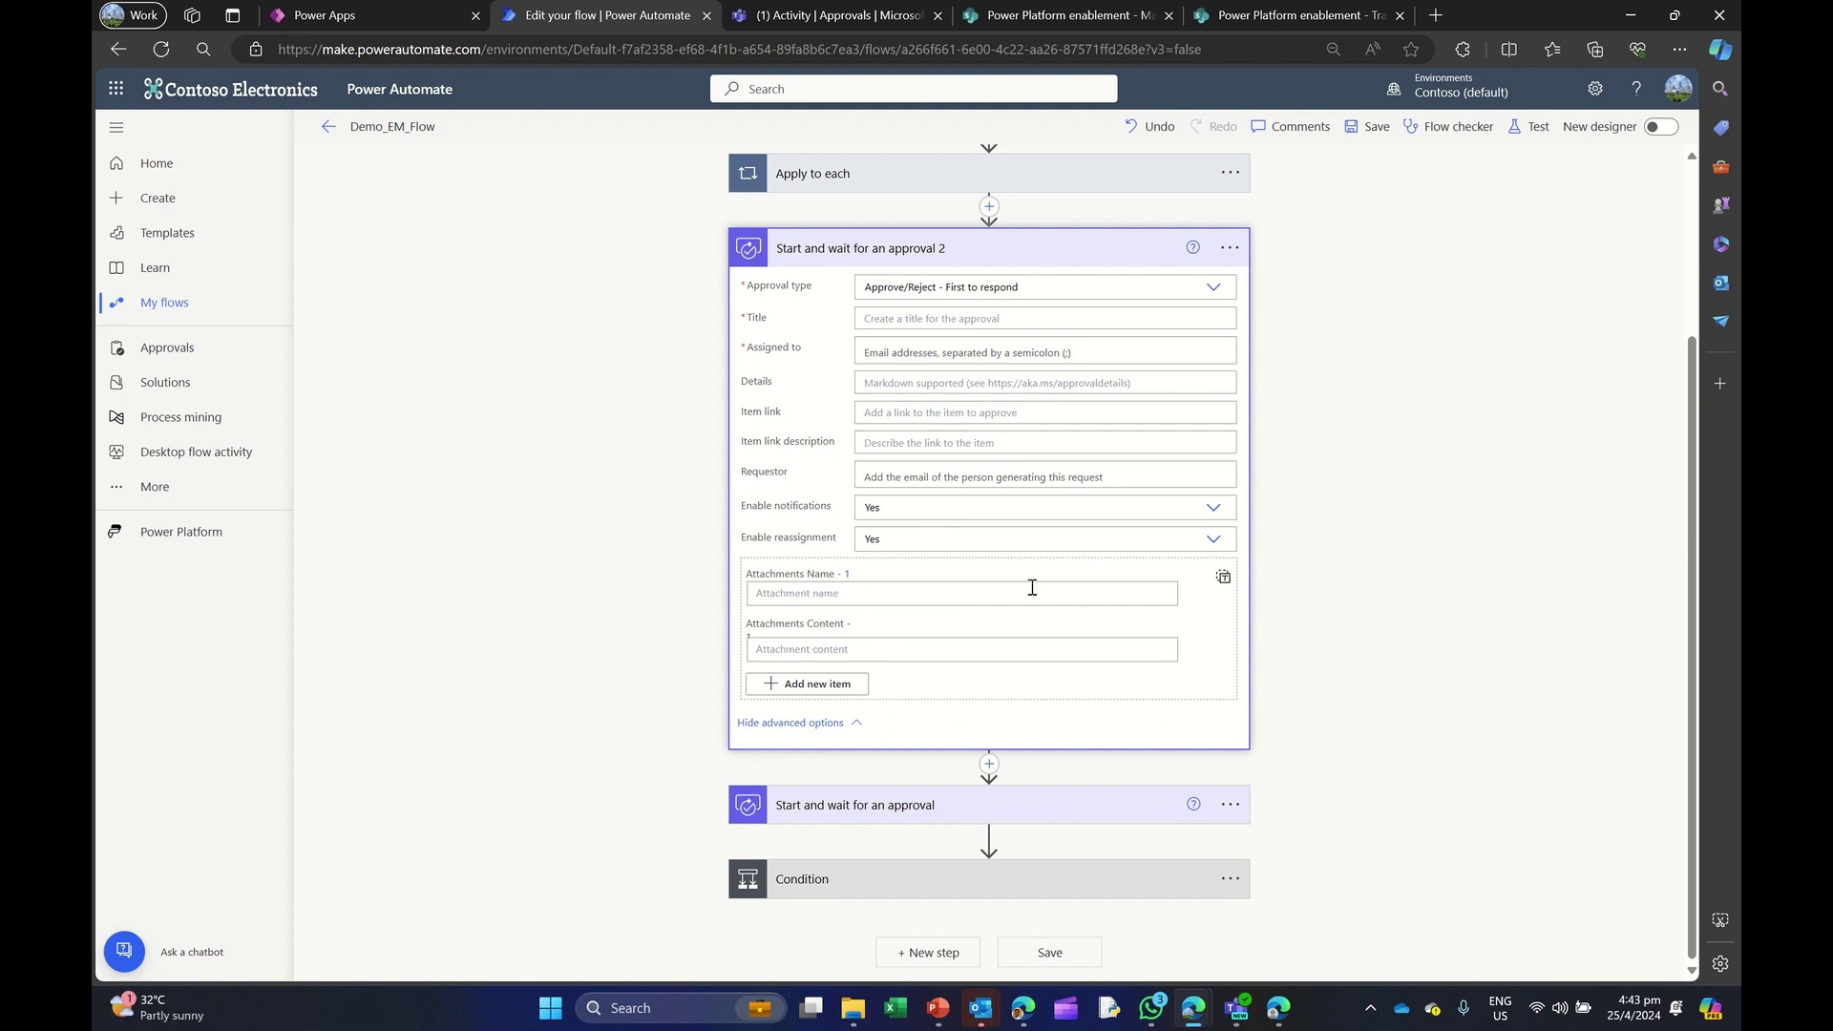
{"action": "left_click", "coordinate": [1222, 579]}
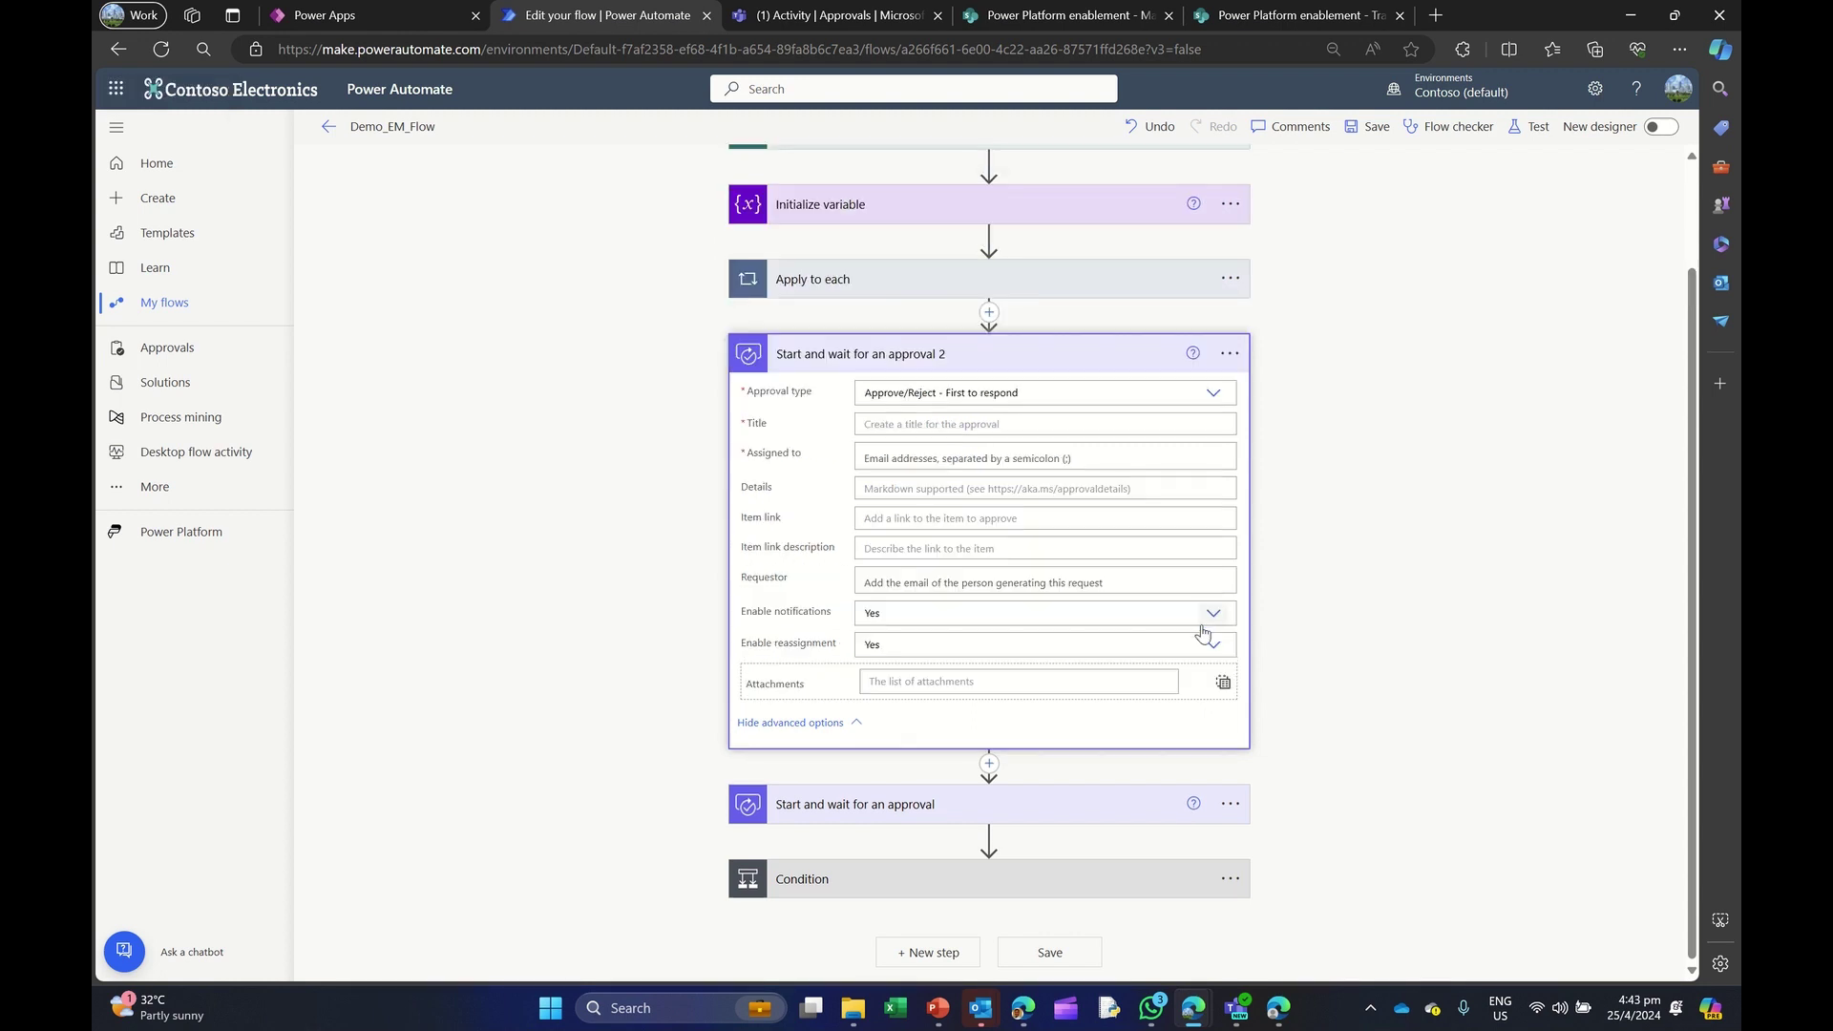
{"action": "left_click", "coordinate": [898, 683]}
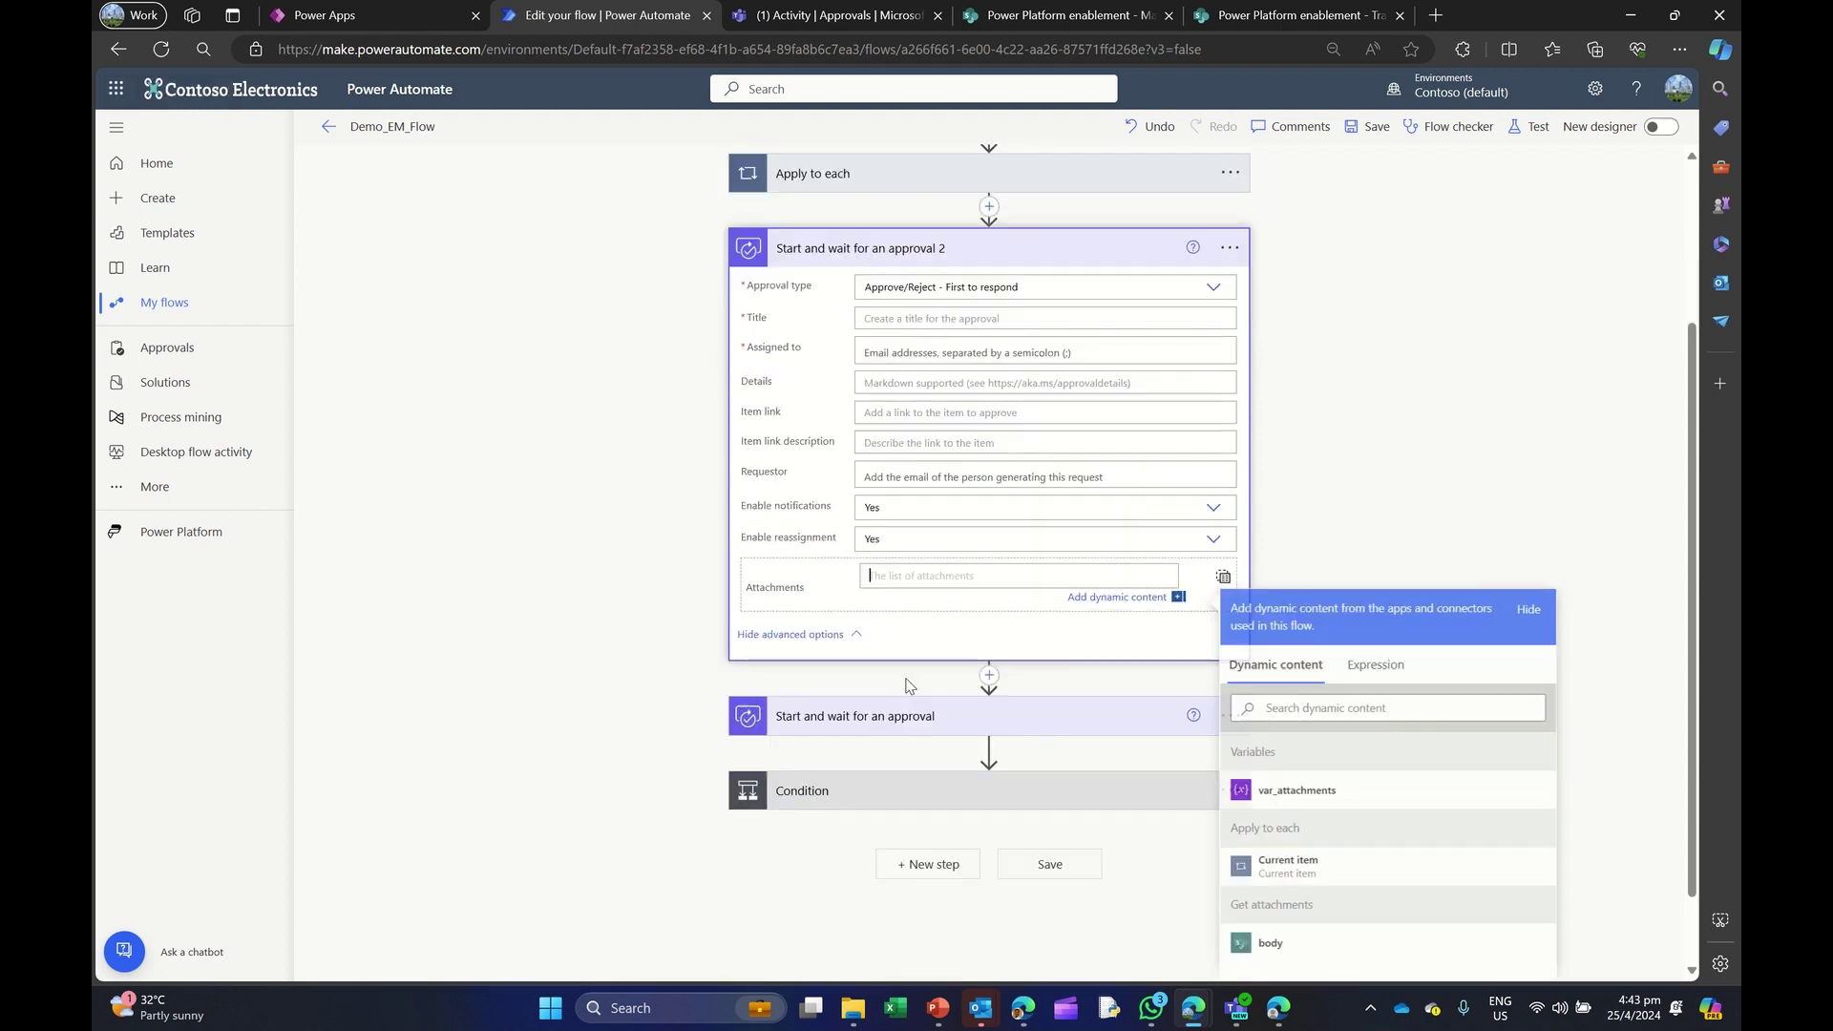
{"action": "left_click", "coordinate": [890, 580]}
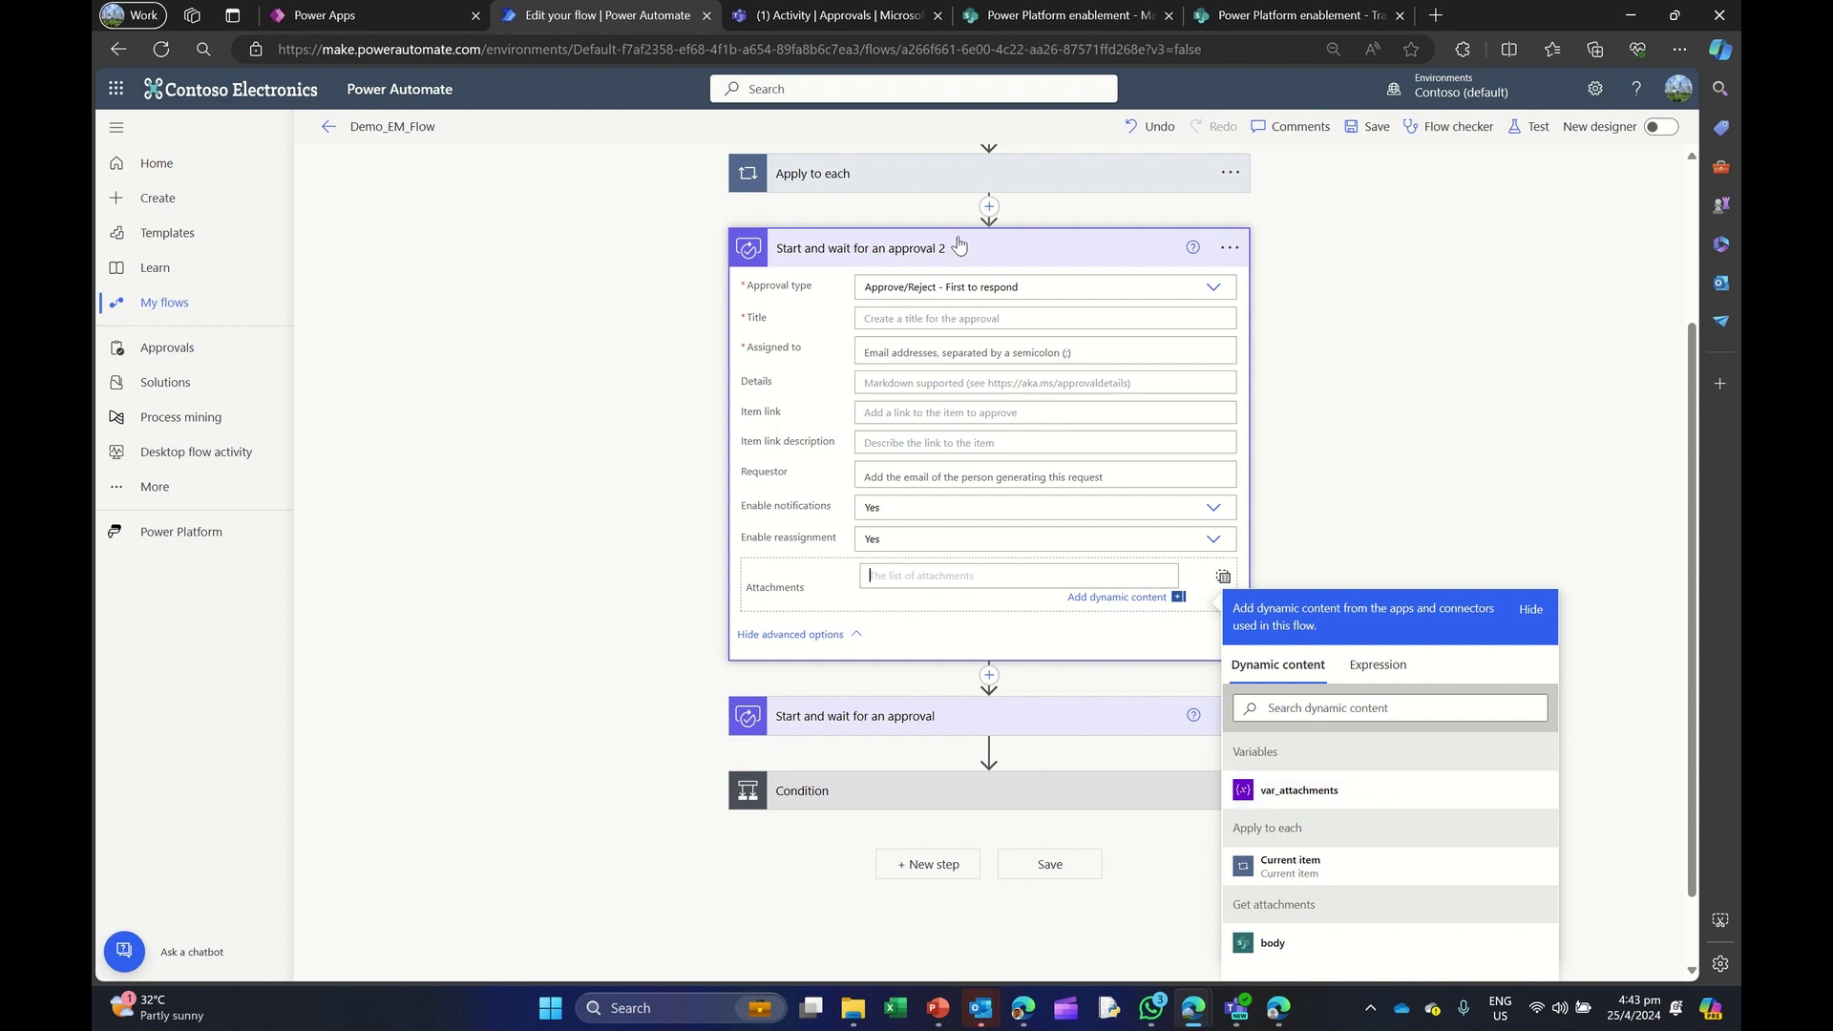
Step: Expand the Apply to each loop and its Append to array variable action to review the attachment name and content mapping
{"action": "left_click", "coordinate": [955, 183]}
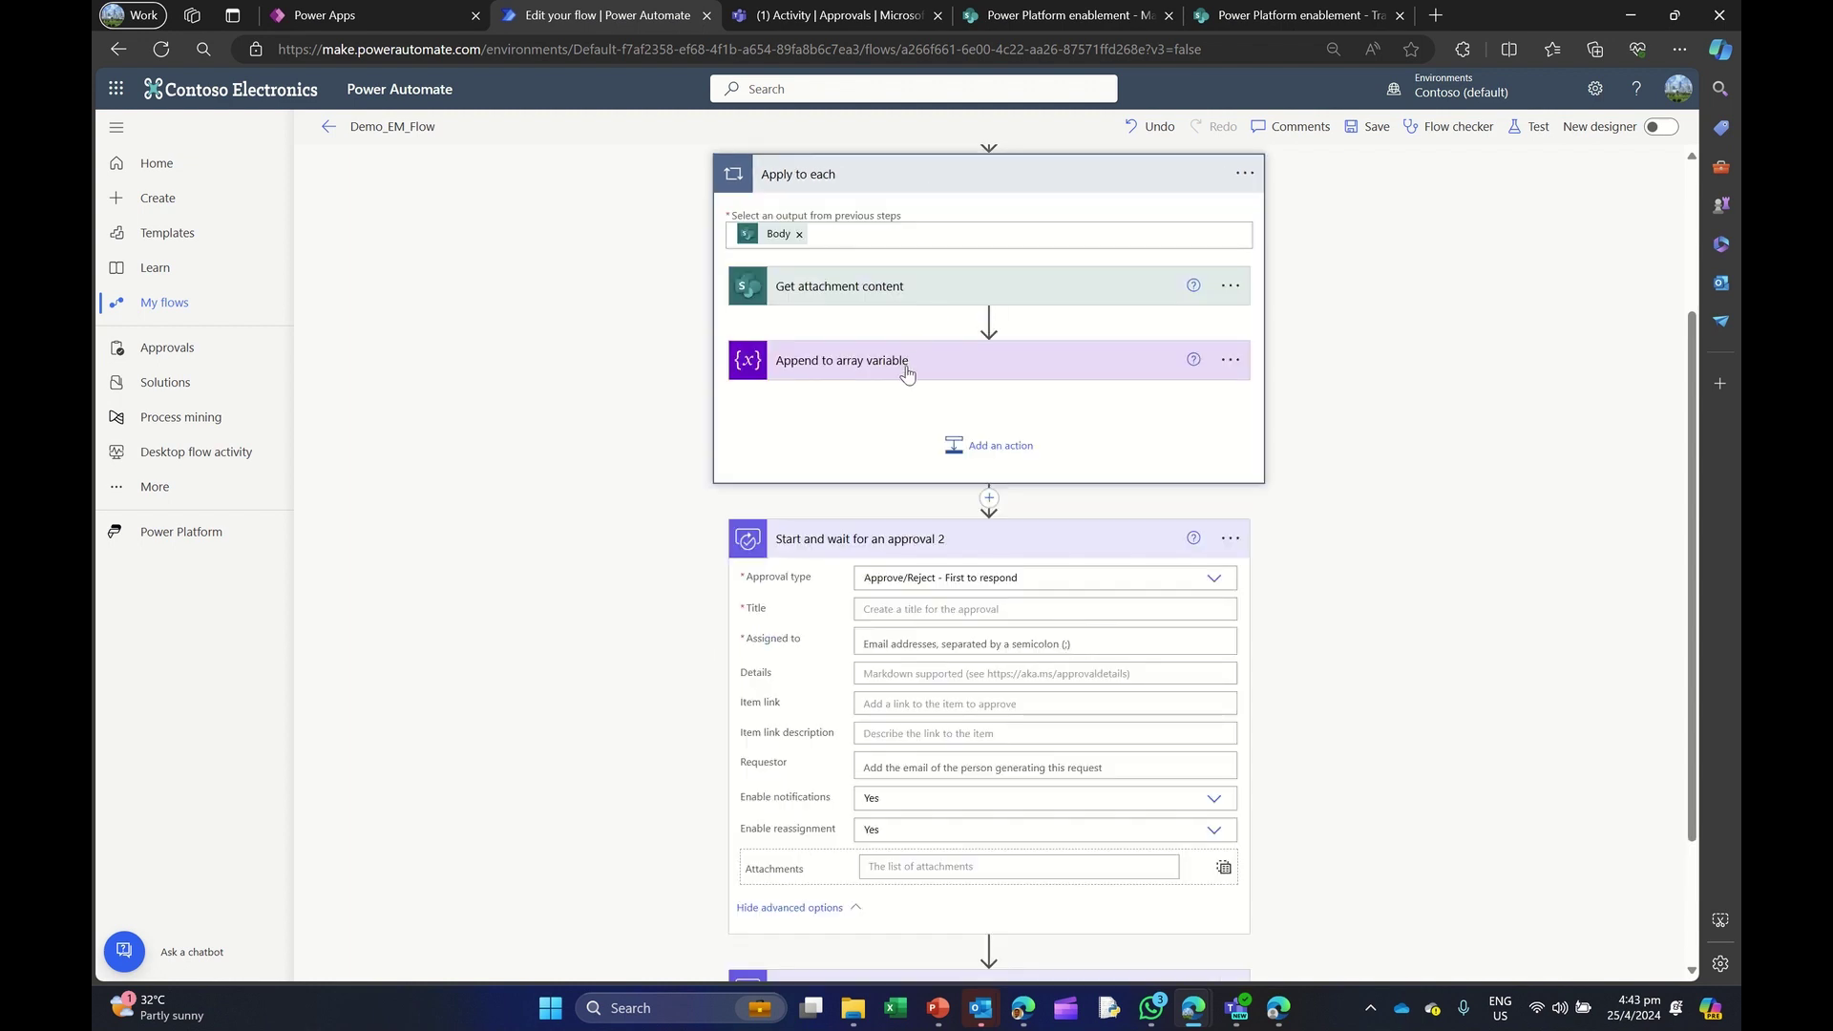
{"action": "left_click", "coordinate": [867, 373]}
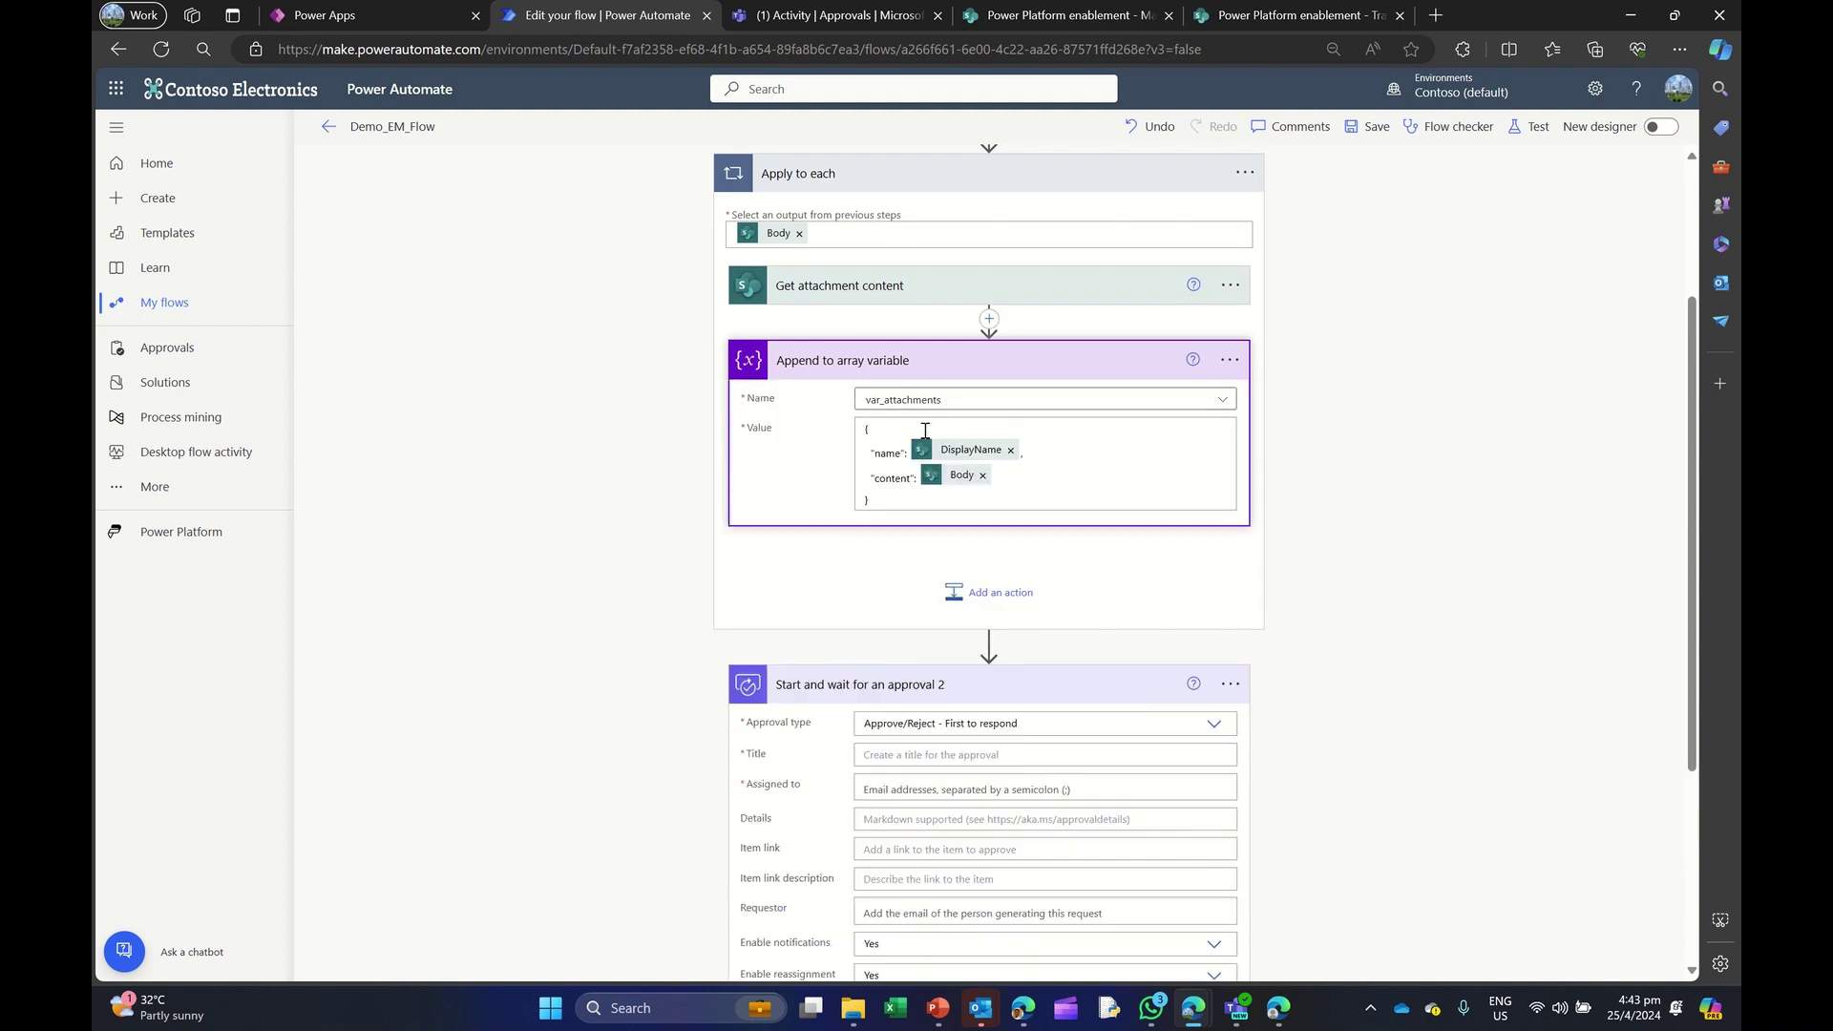
{"action": "scroll", "coordinate": [1096, 449], "scroll_direction": "down", "scroll_amount": 3}
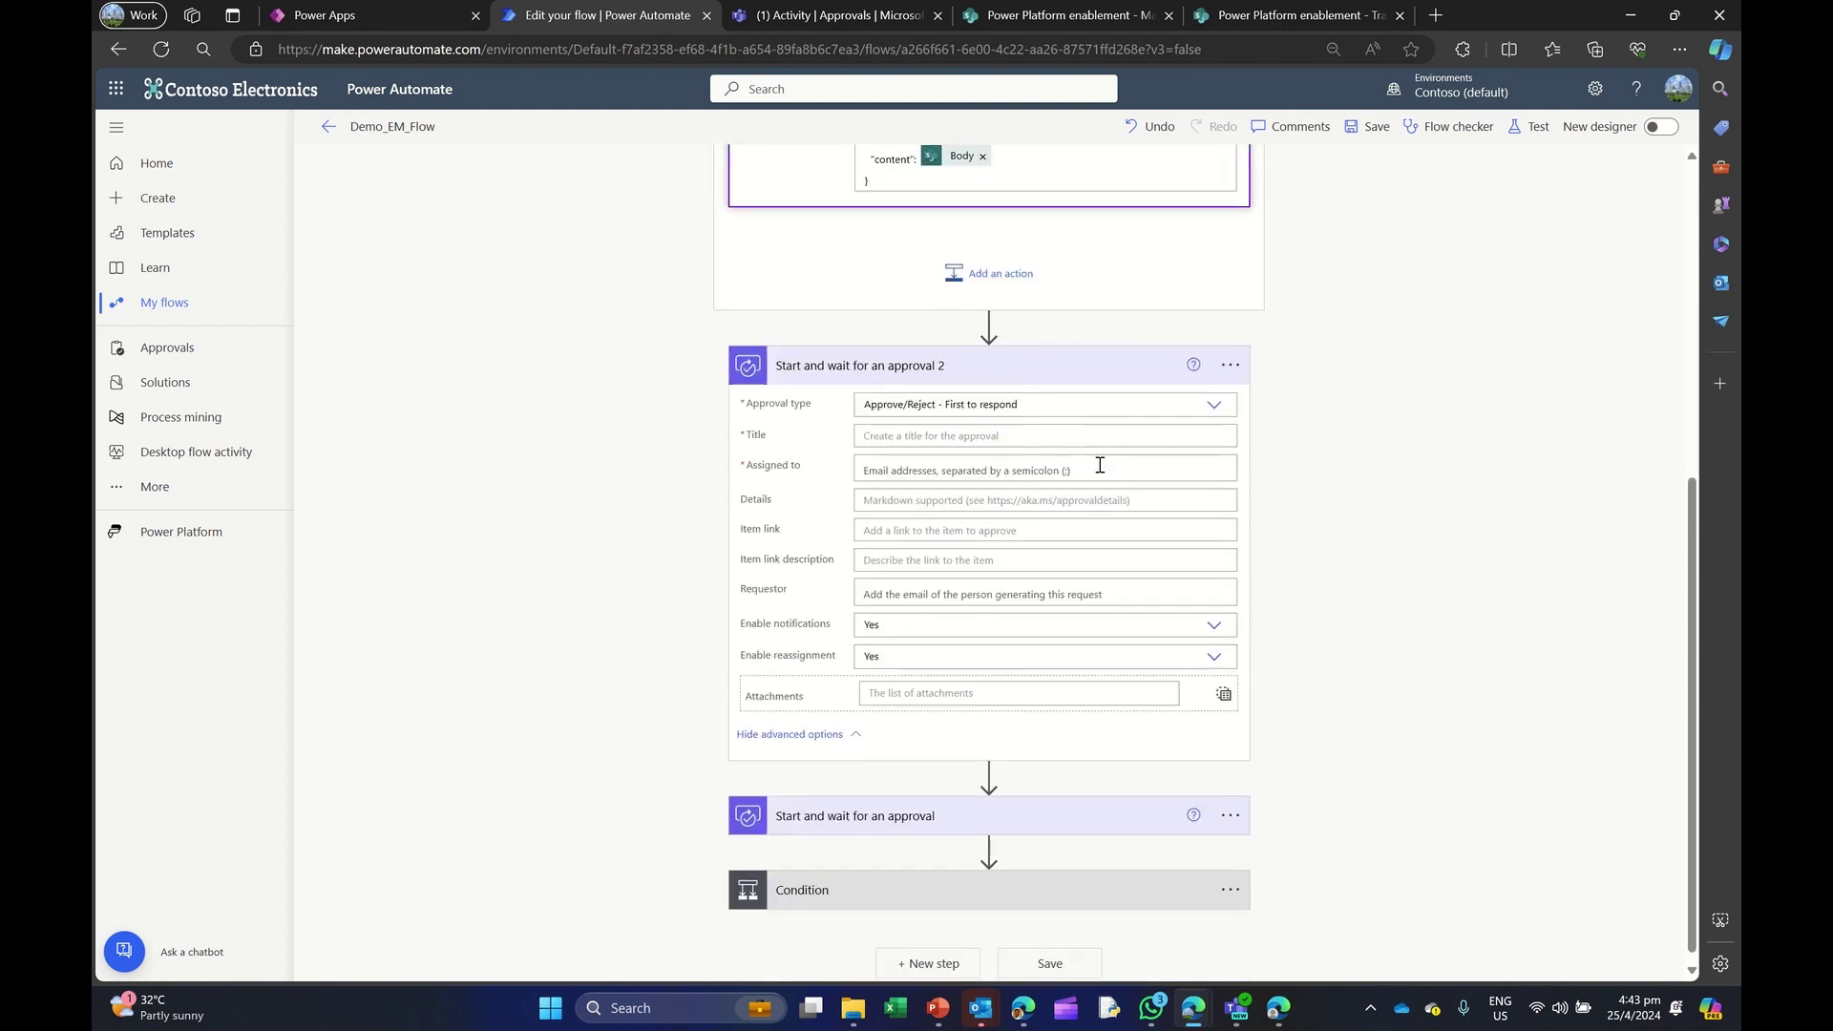
Step: Set the attachments of the Start and wait for an approval 2 action to the var_attachments variable
{"action": "left_click", "coordinate": [782, 611]}
{"action": "left_click", "coordinate": [932, 679]}
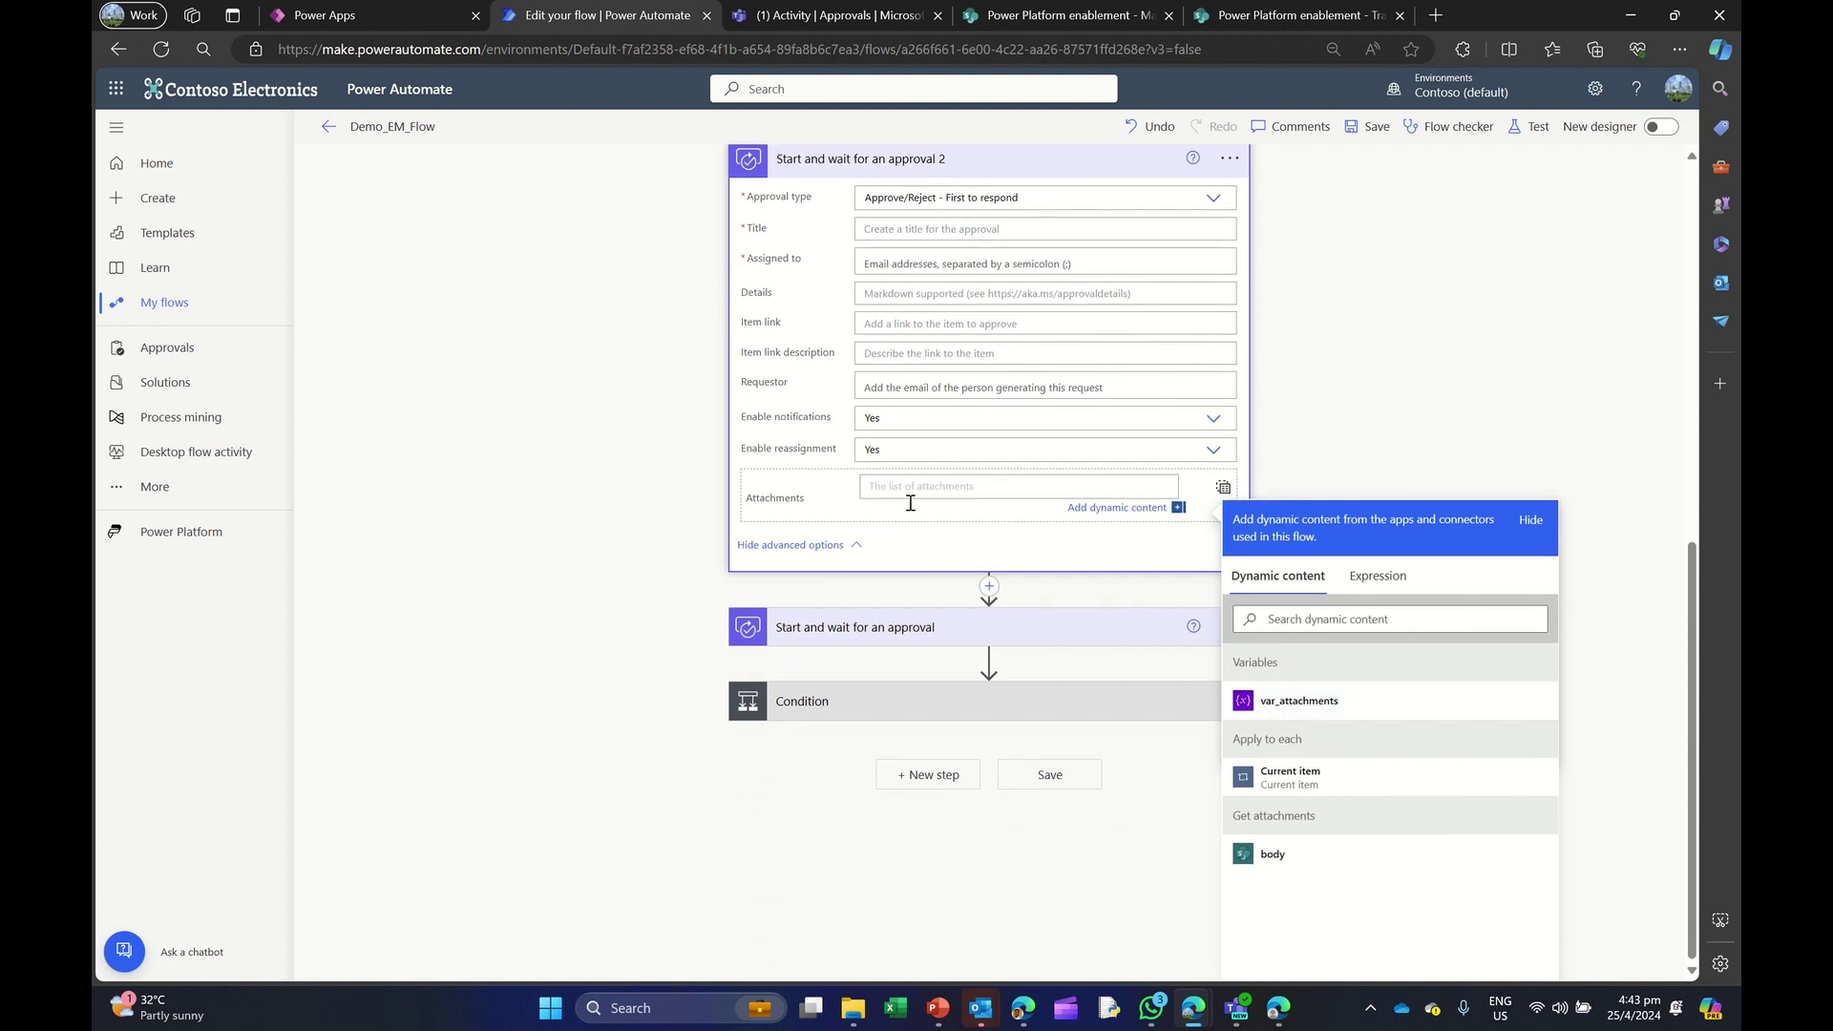
{"action": "left_click", "coordinate": [1262, 701]}
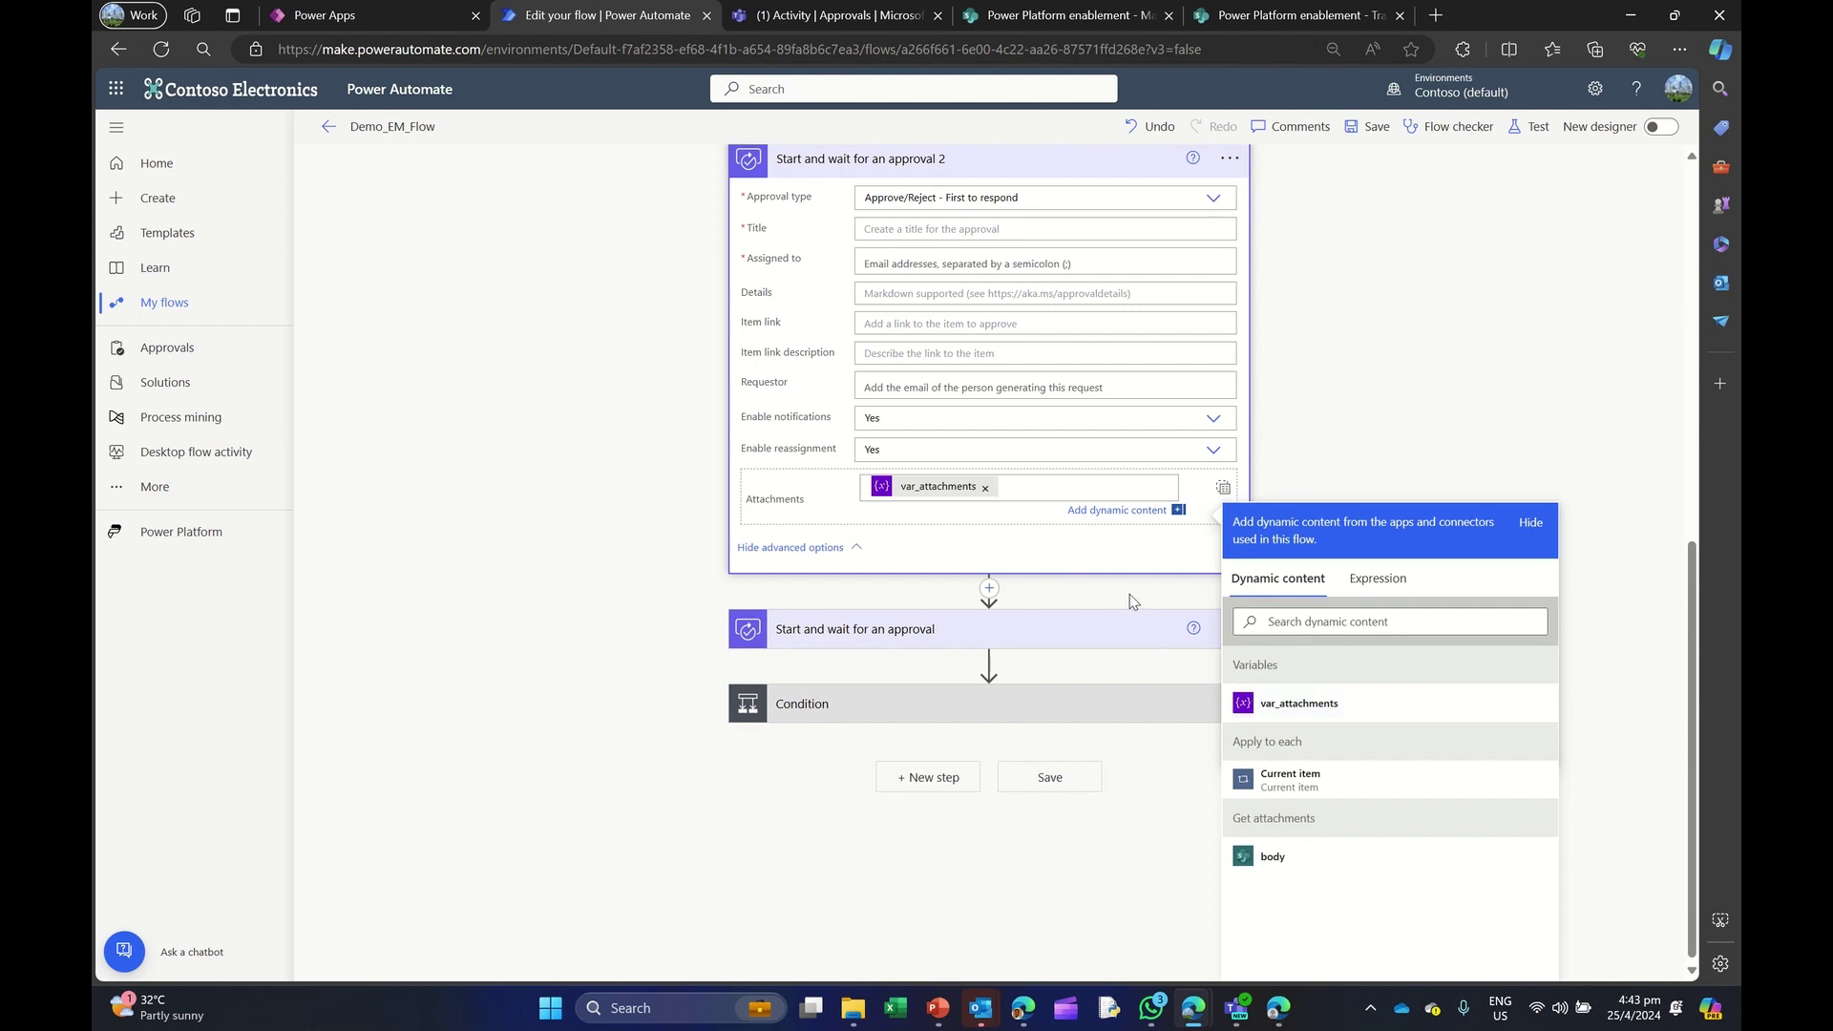
Step: Delete the Start and wait for an approval 2 action from the flow
{"action": "scroll", "coordinate": [1131, 601], "scroll_direction": "up", "scroll_amount": 3}
{"action": "left_click", "coordinate": [1228, 410]}
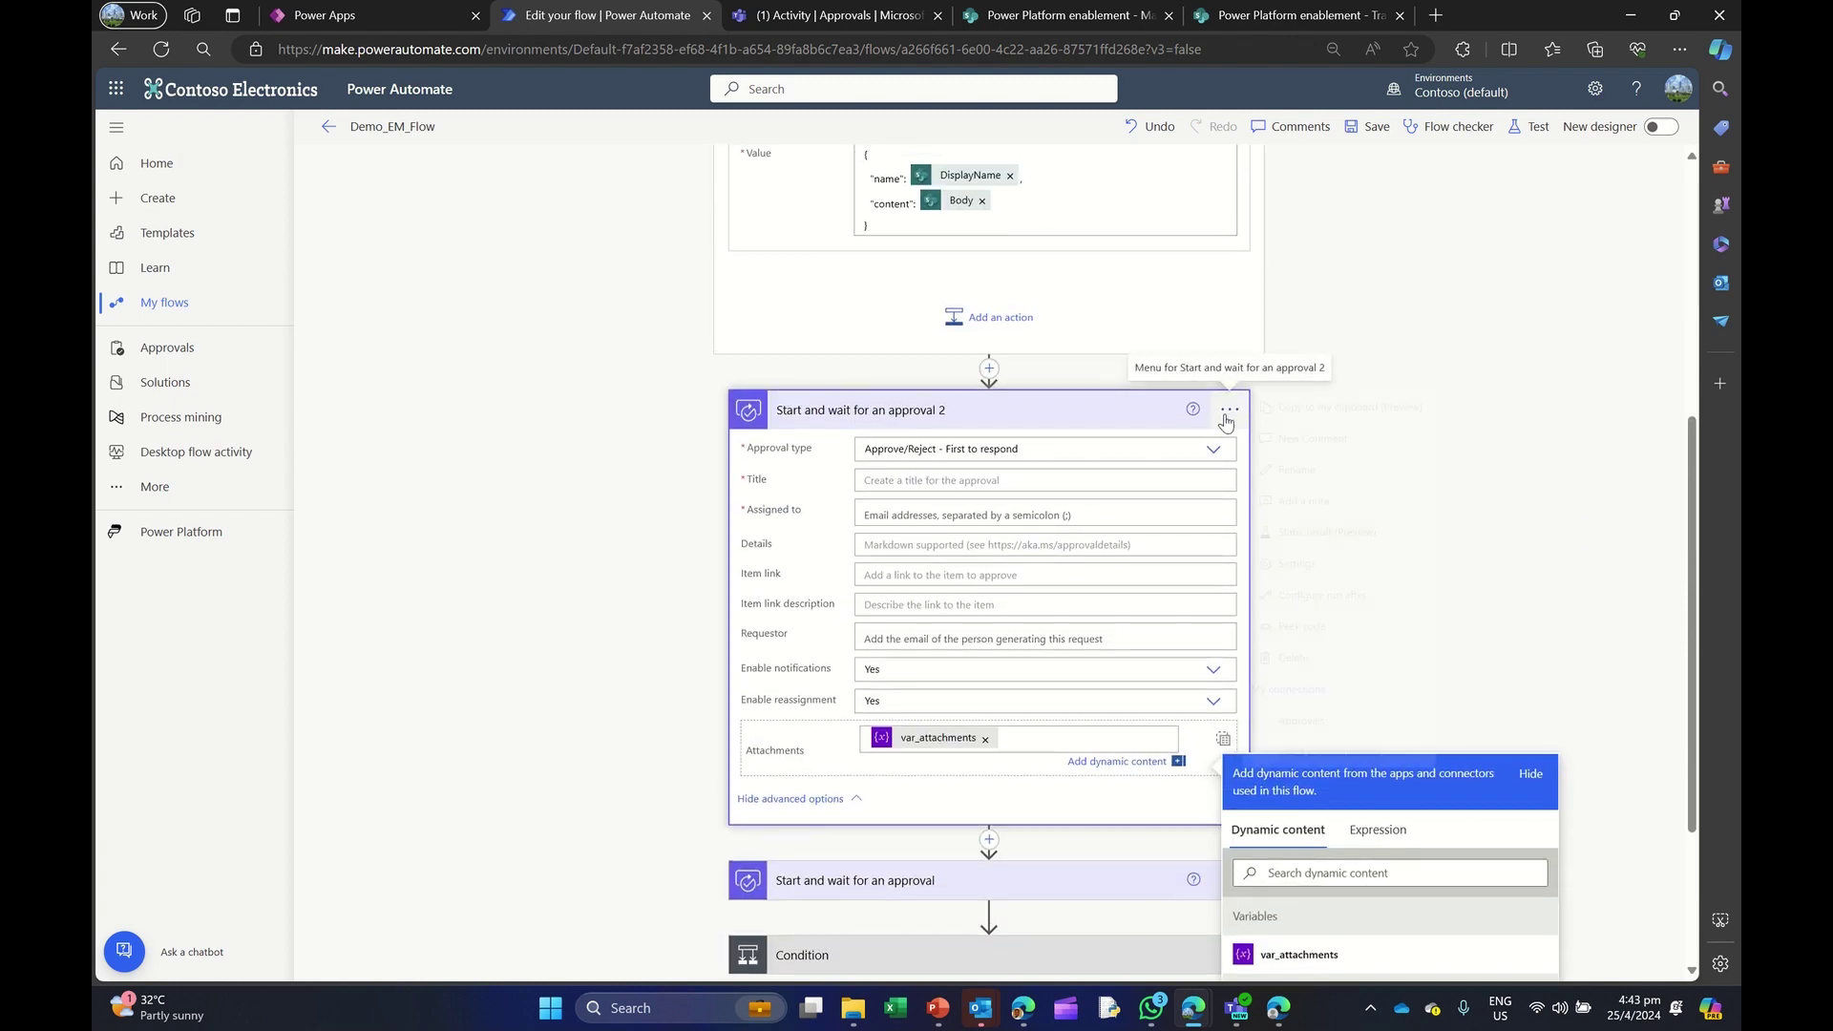
{"action": "left_click", "coordinate": [1377, 657]}
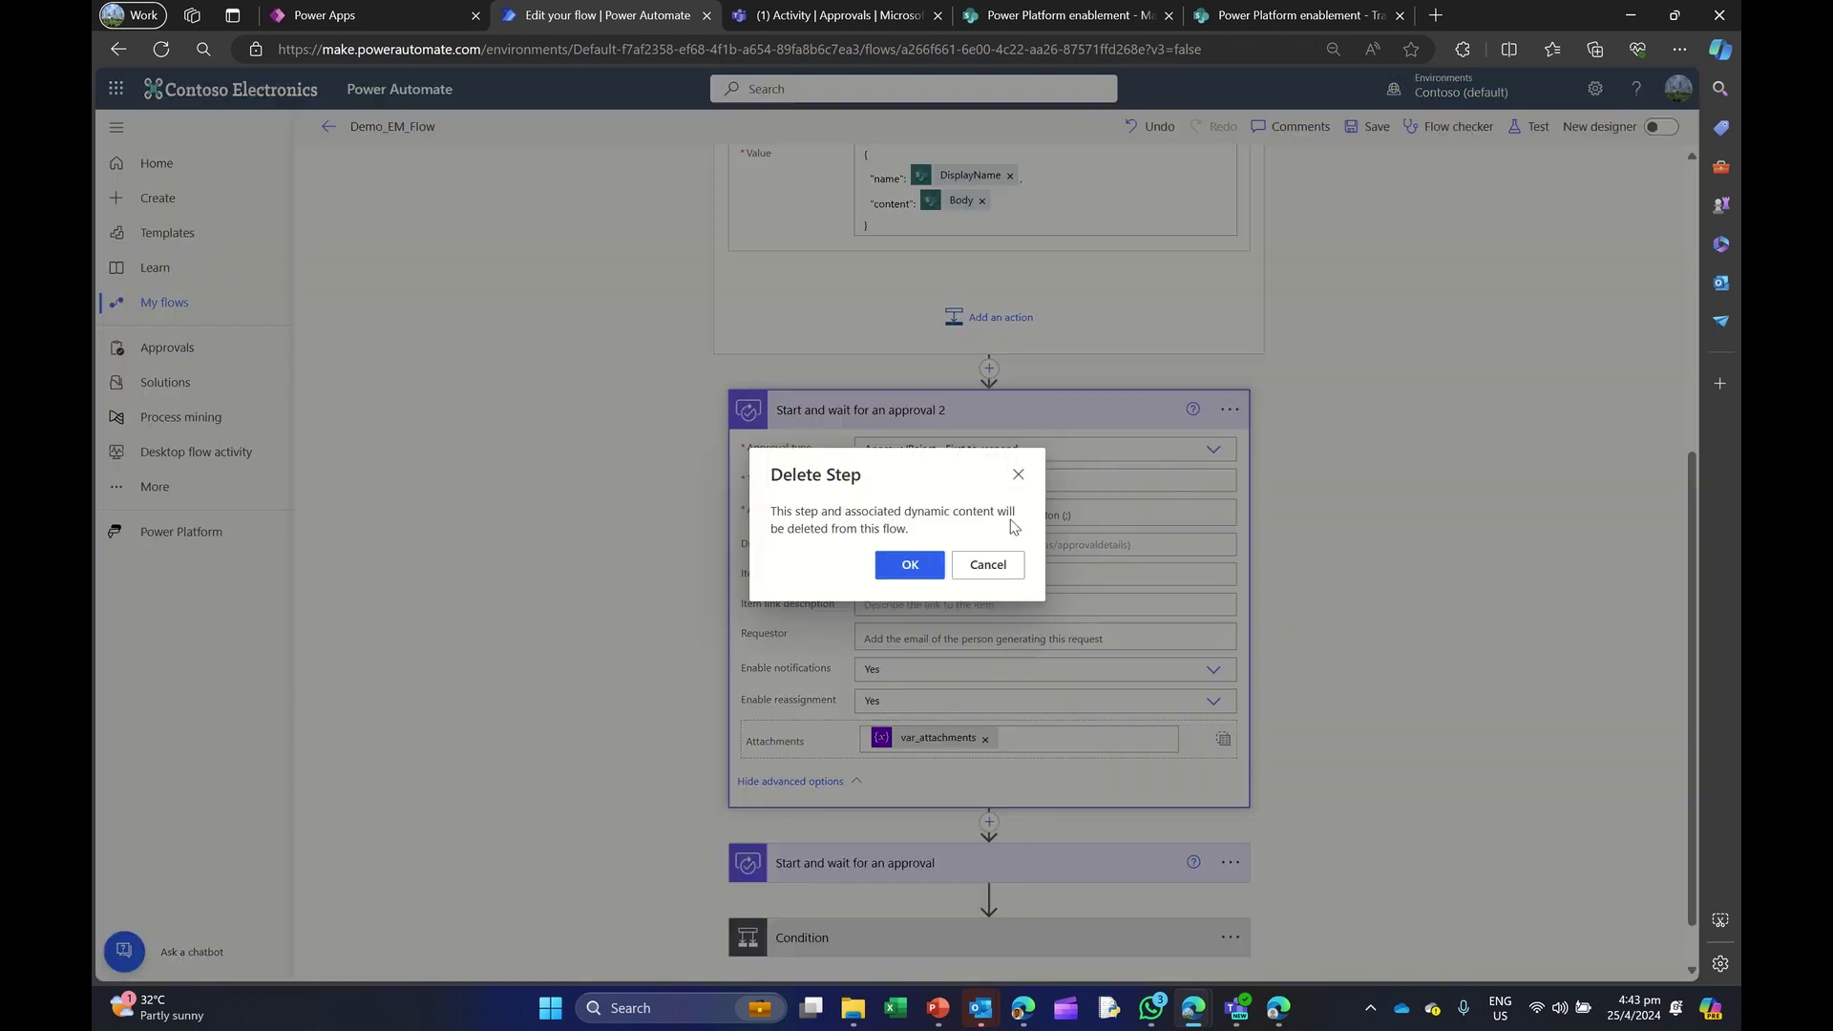
{"action": "left_click", "coordinate": [909, 564]}
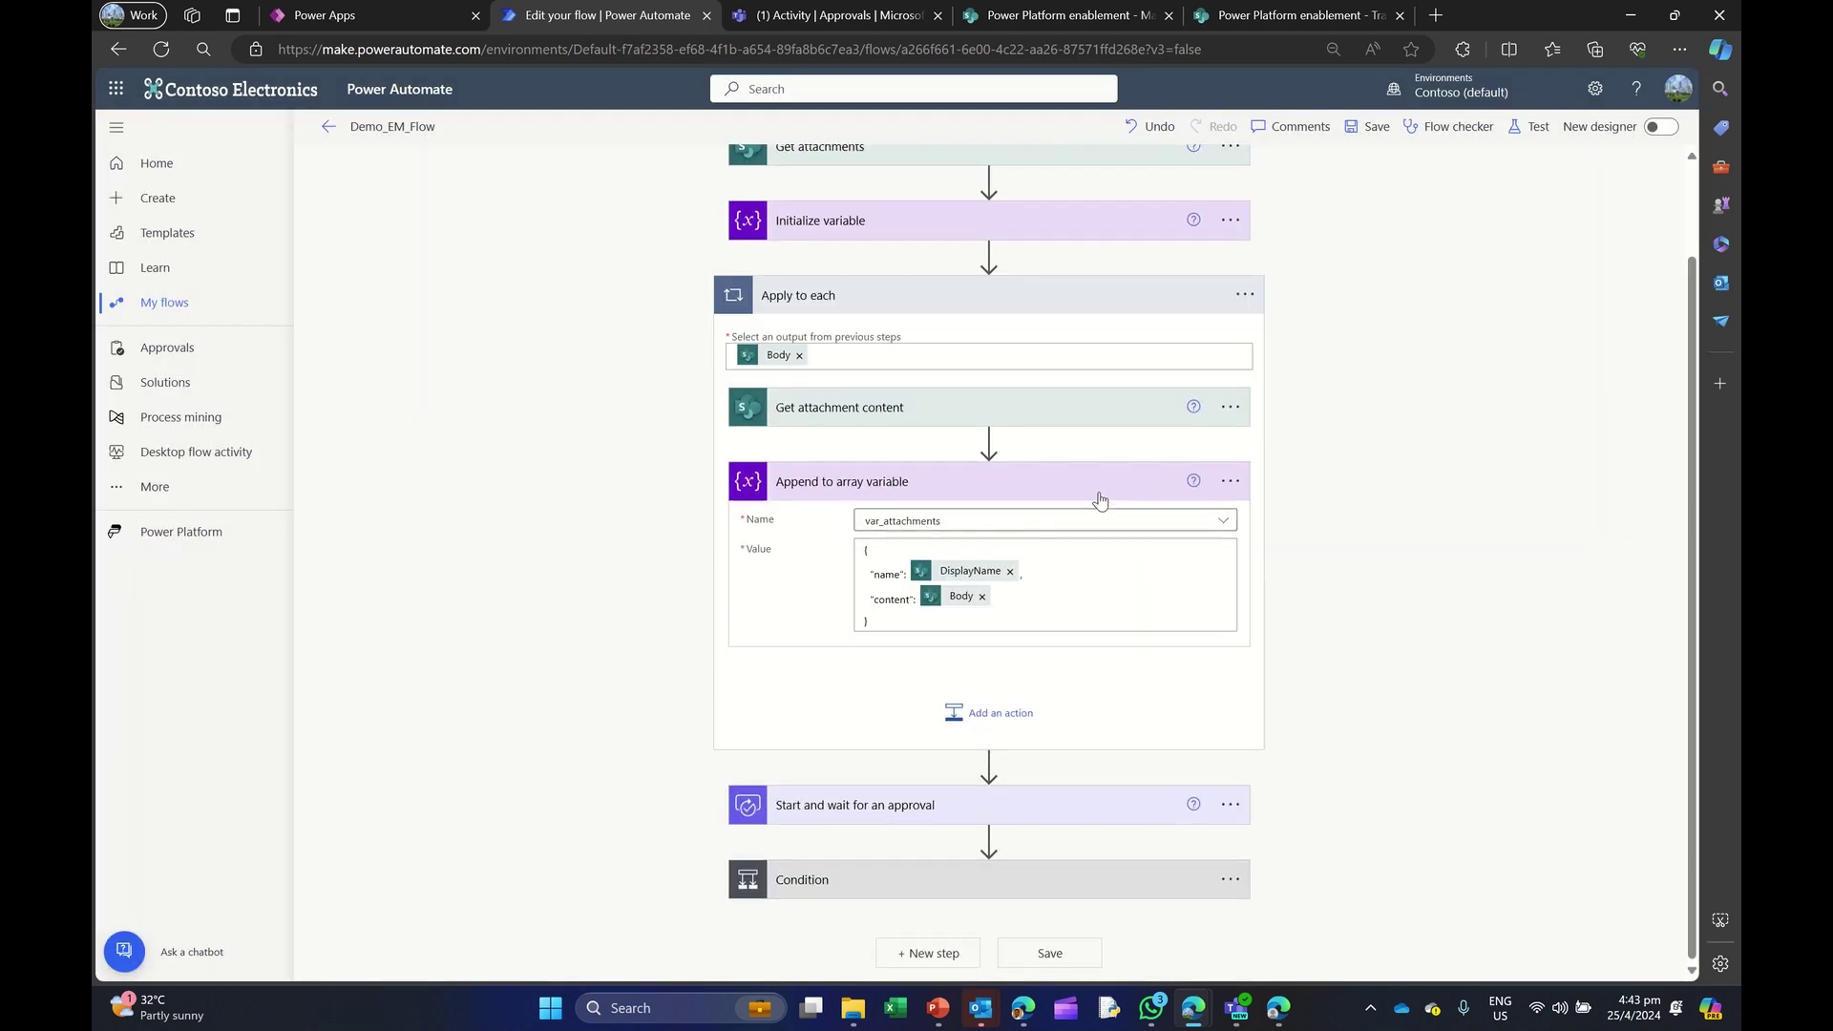
Step: Collapse the Apply to each loop and examine the original approval action, including the attachments under its advanced options
{"action": "left_click", "coordinate": [948, 298]}
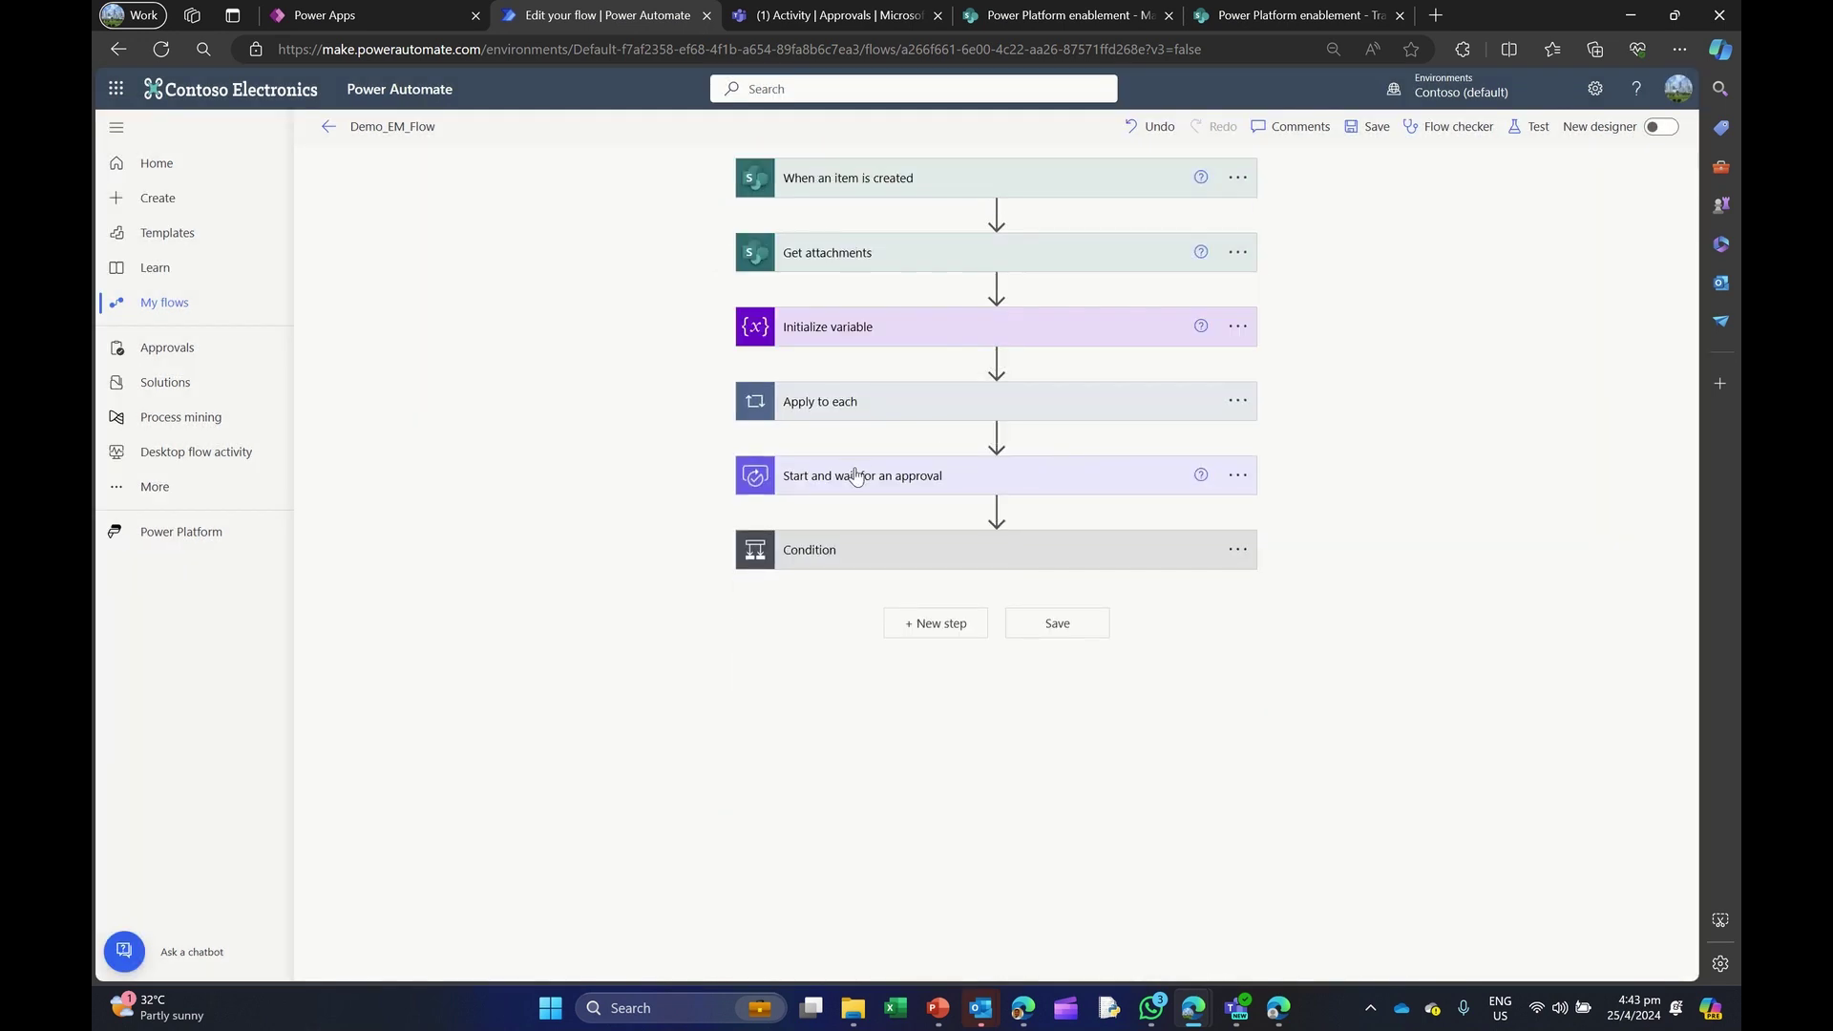
{"action": "left_click", "coordinate": [855, 476]}
{"action": "scroll", "coordinate": [954, 573], "scroll_direction": "down", "scroll_amount": 1}
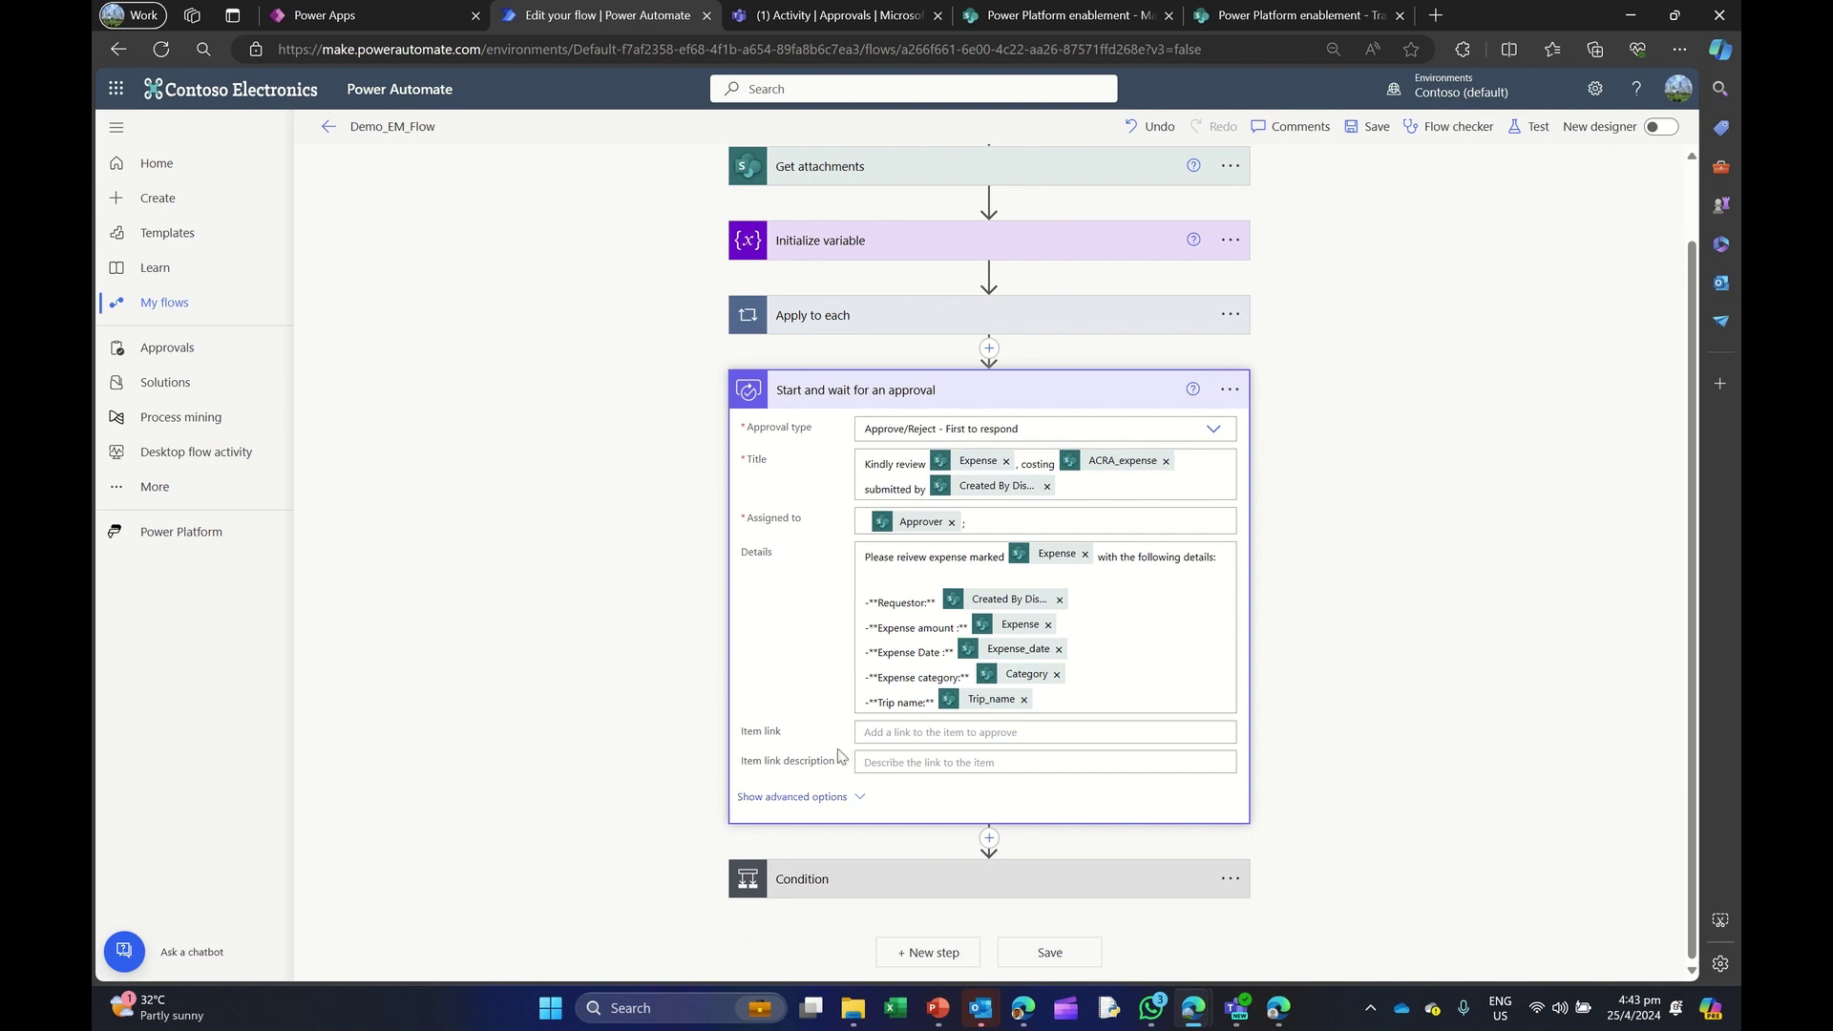
{"action": "left_click", "coordinate": [811, 796]}
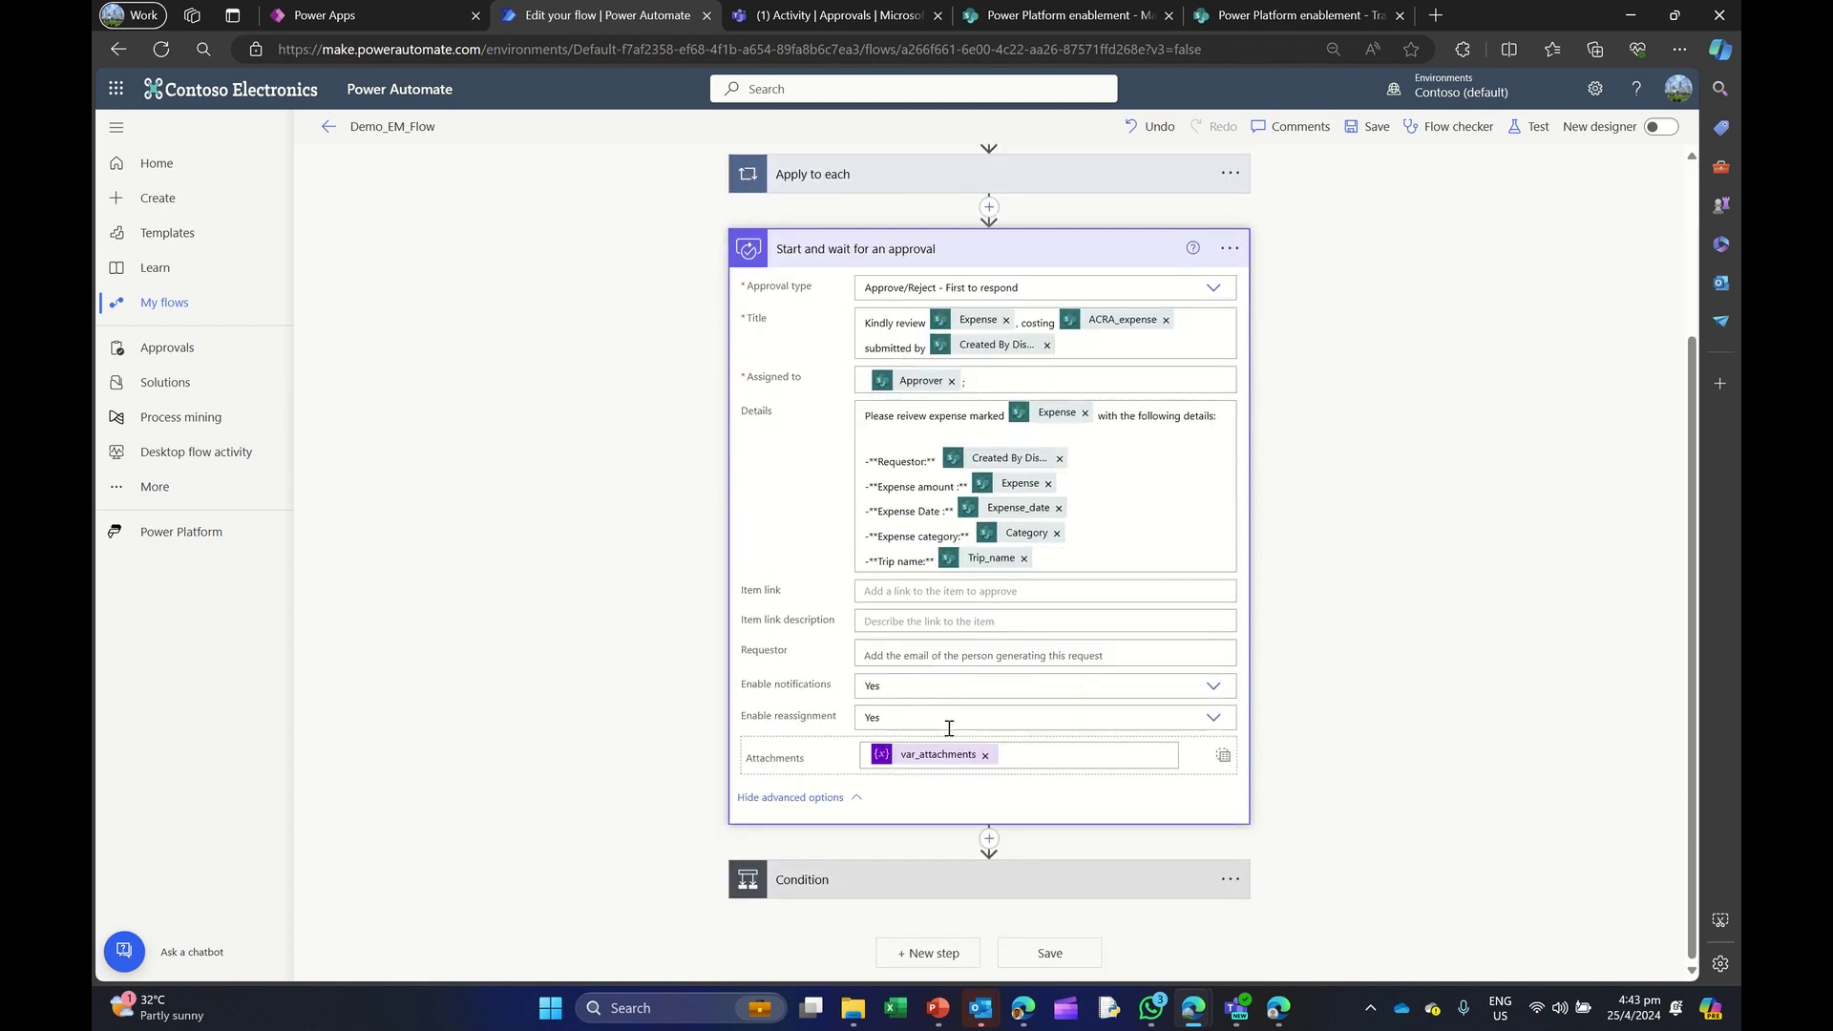
Step: Examine the condition's If yes branch, including the email and the Update item action inside Apply to each 2, and leave the flow editor
{"action": "left_click", "coordinate": [890, 879]}
{"action": "scroll", "coordinate": [955, 668], "scroll_direction": "down", "scroll_amount": 4}
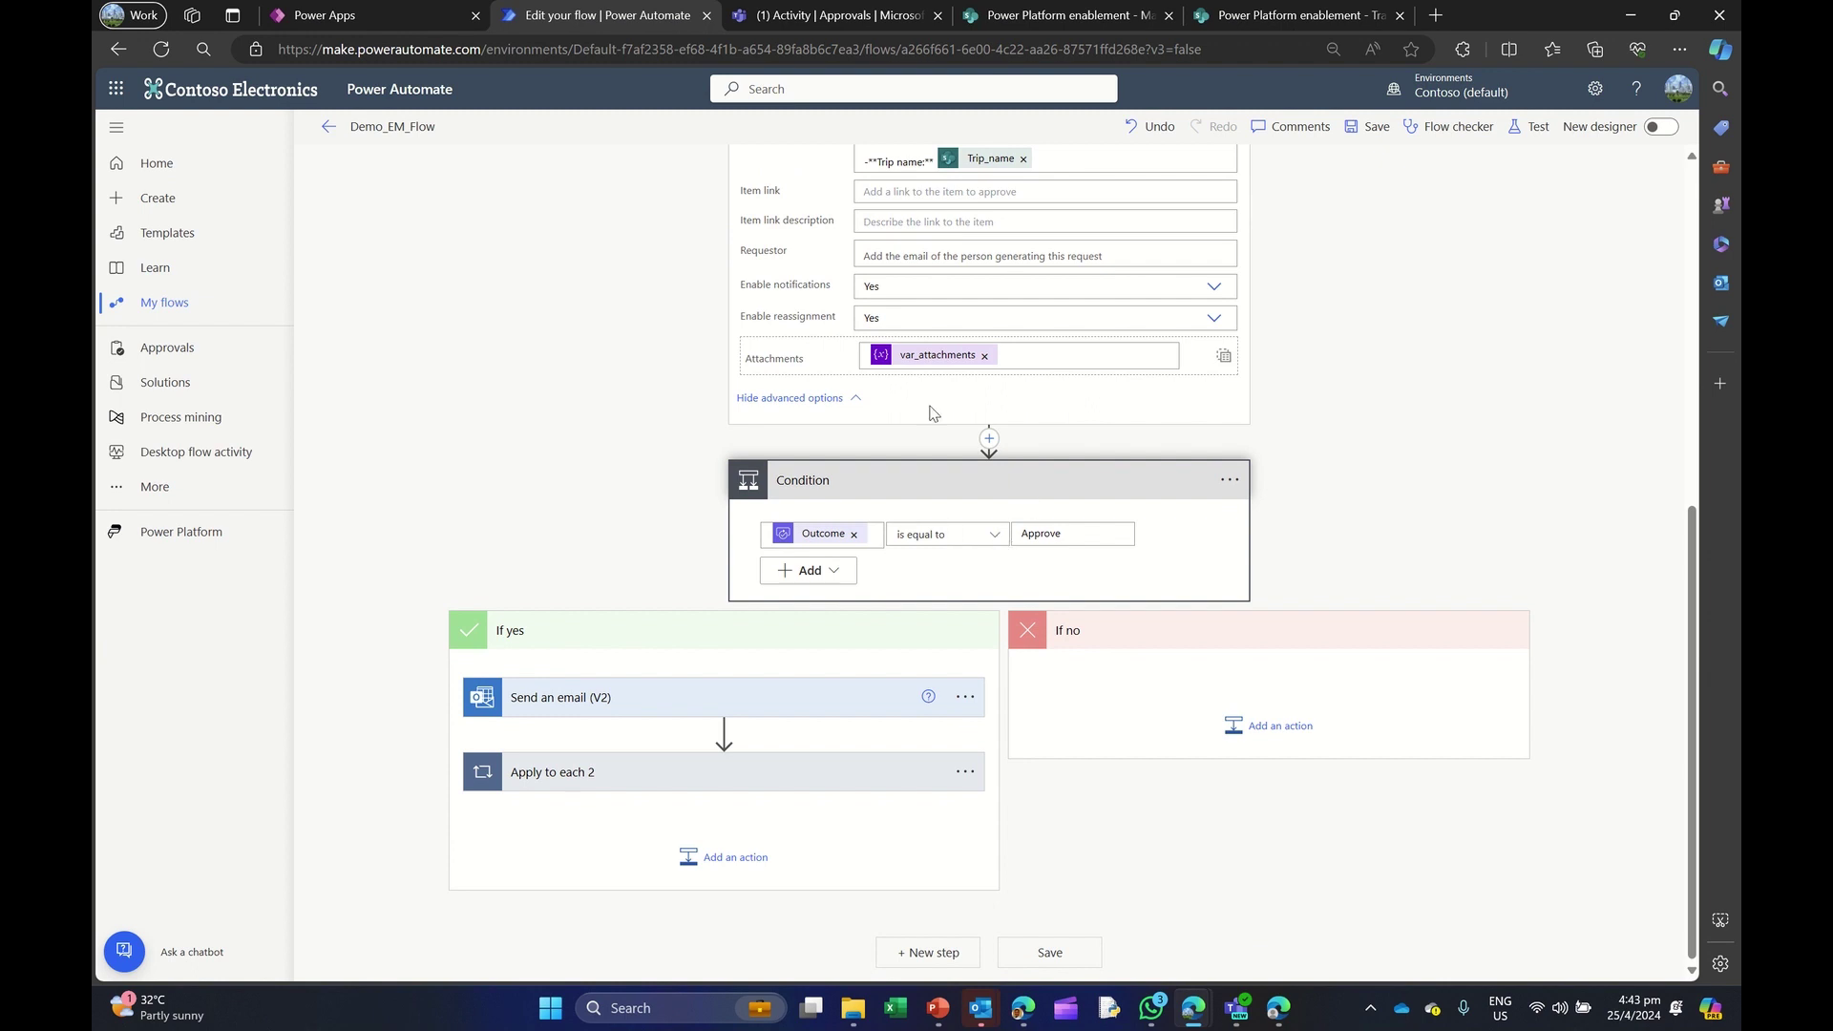
{"action": "left_click", "coordinate": [769, 702]}
{"action": "scroll", "coordinate": [874, 655], "scroll_direction": "down", "scroll_amount": 2}
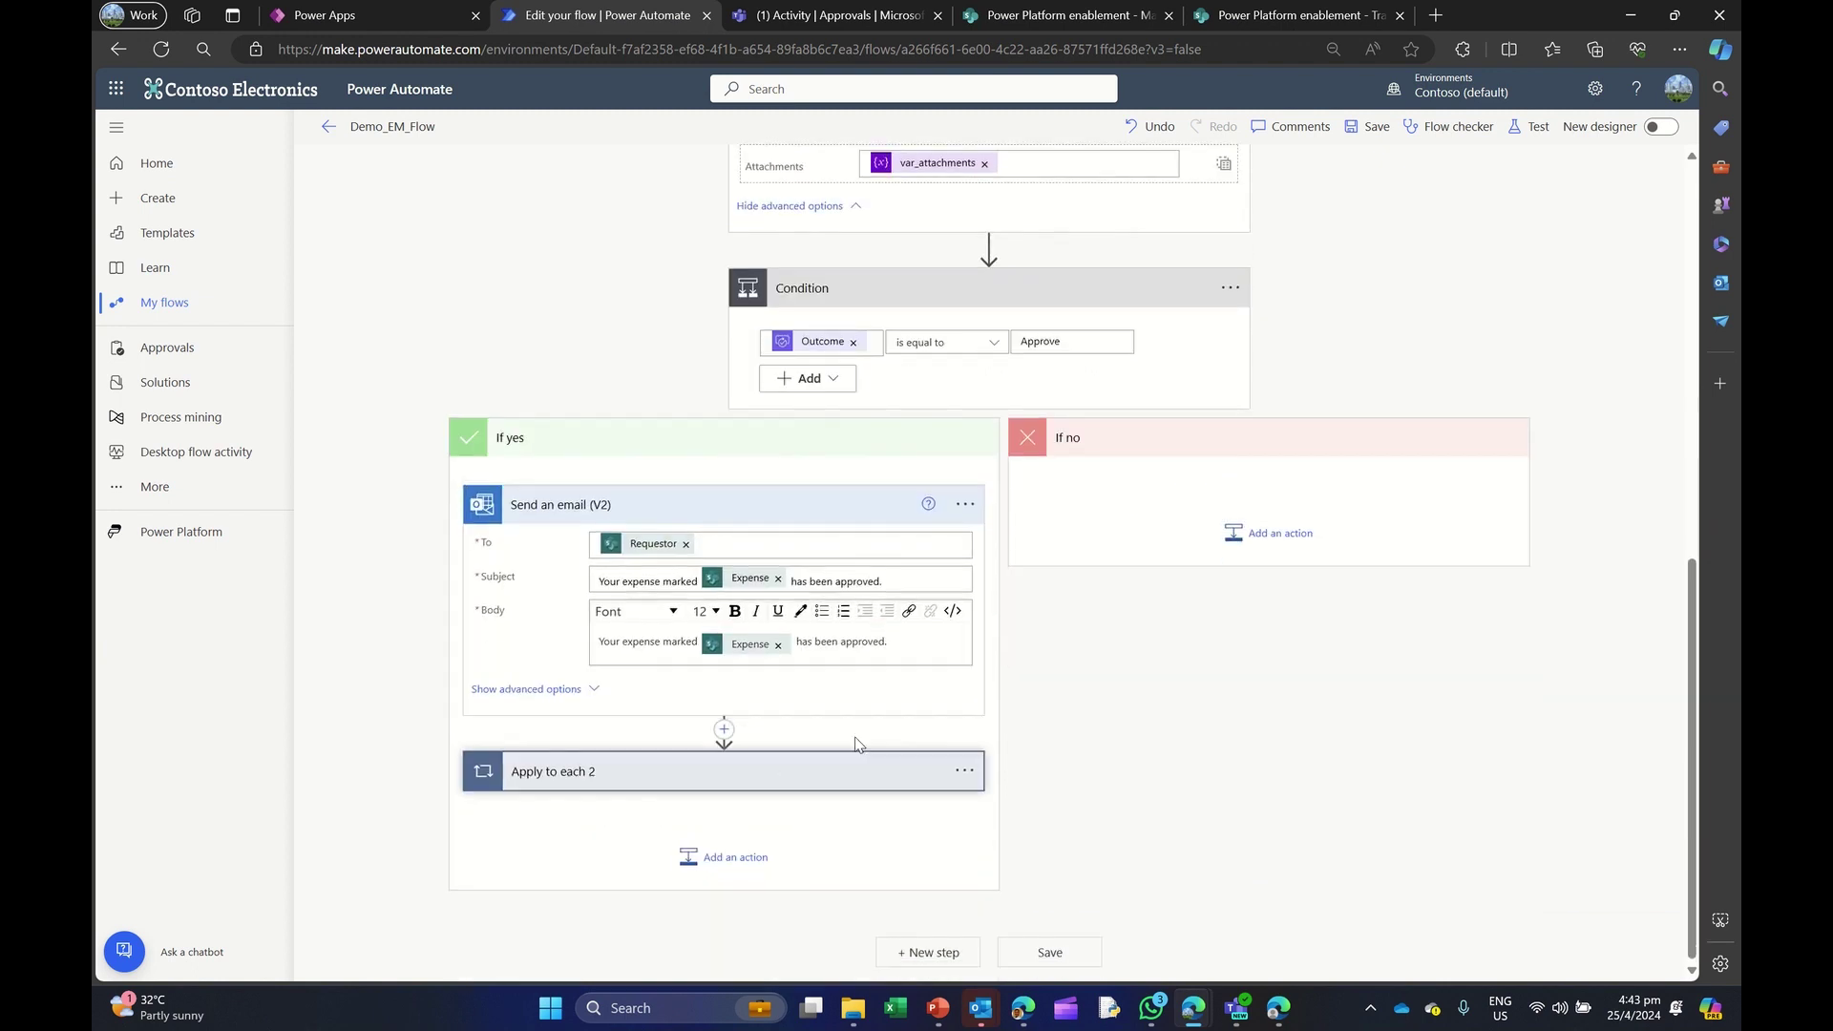
{"action": "left_click", "coordinate": [859, 769]}
{"action": "scroll", "coordinate": [859, 684], "scroll_direction": "down", "scroll_amount": 2}
{"action": "left_click", "coordinate": [701, 685]}
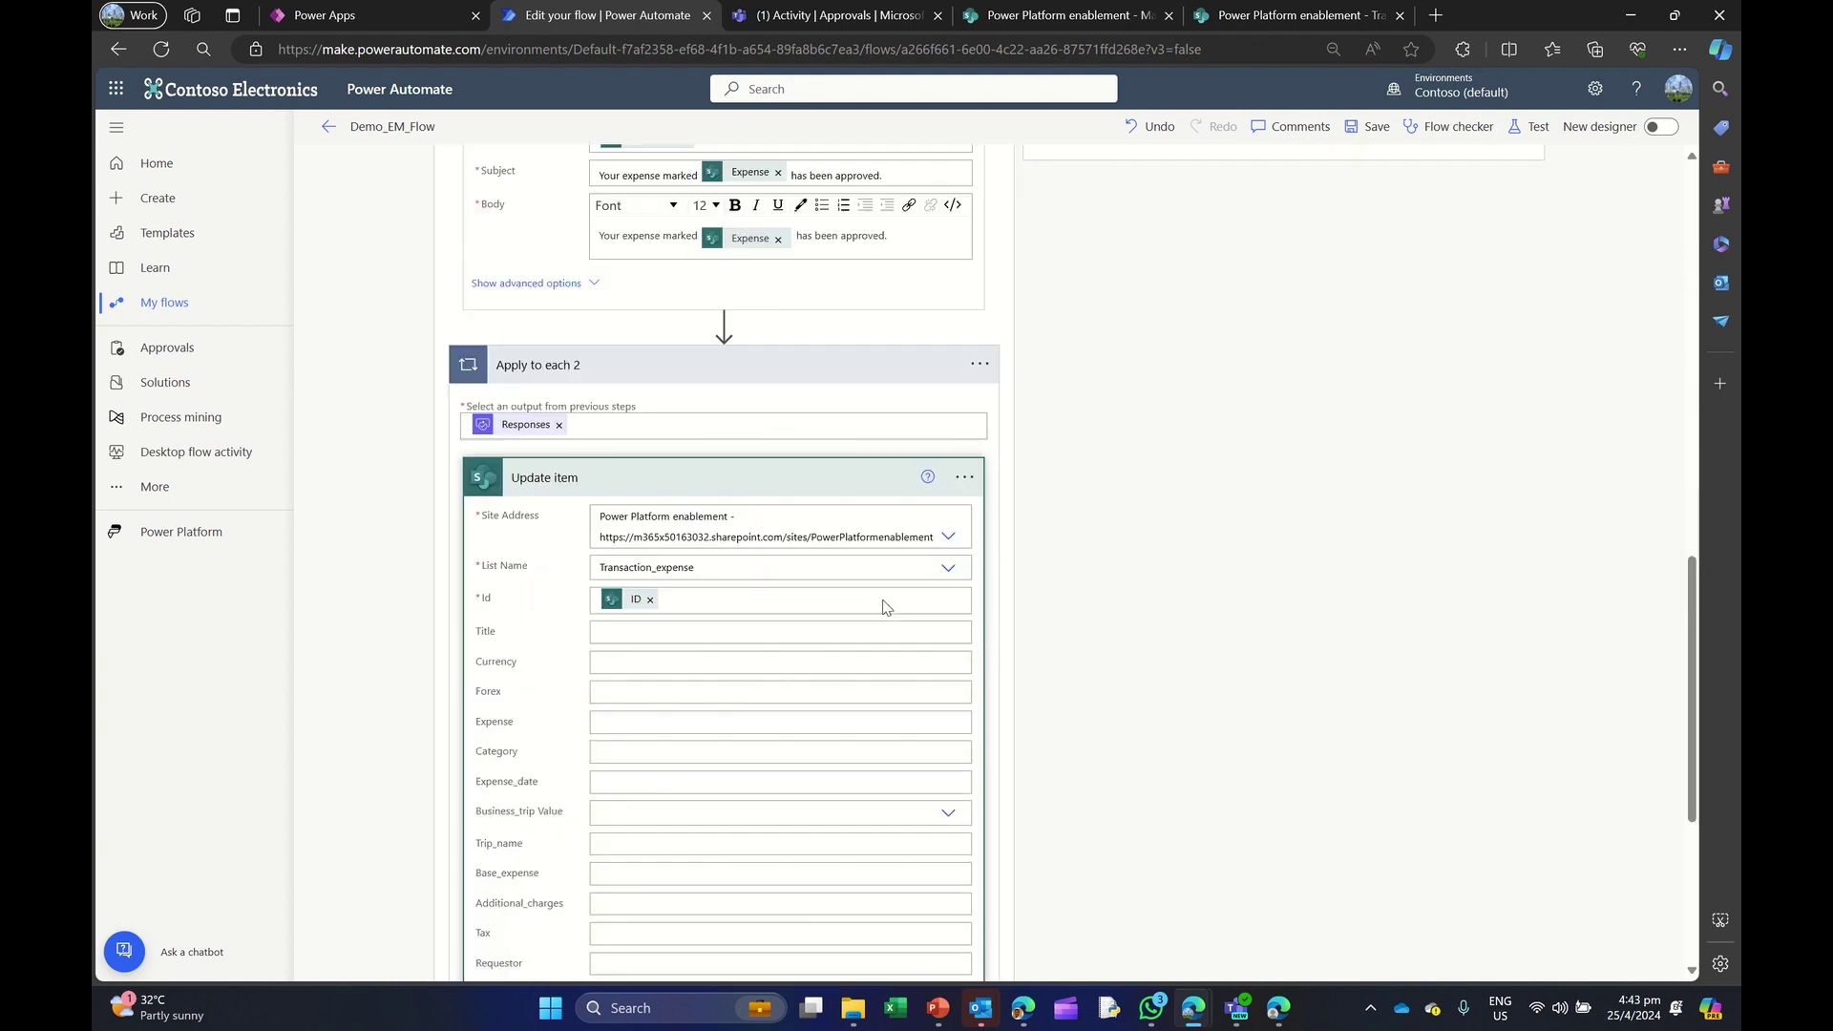
{"action": "scroll", "coordinate": [868, 611], "scroll_direction": "down", "scroll_amount": 2}
{"action": "scroll", "coordinate": [858, 625], "scroll_direction": "up", "scroll_amount": 15}
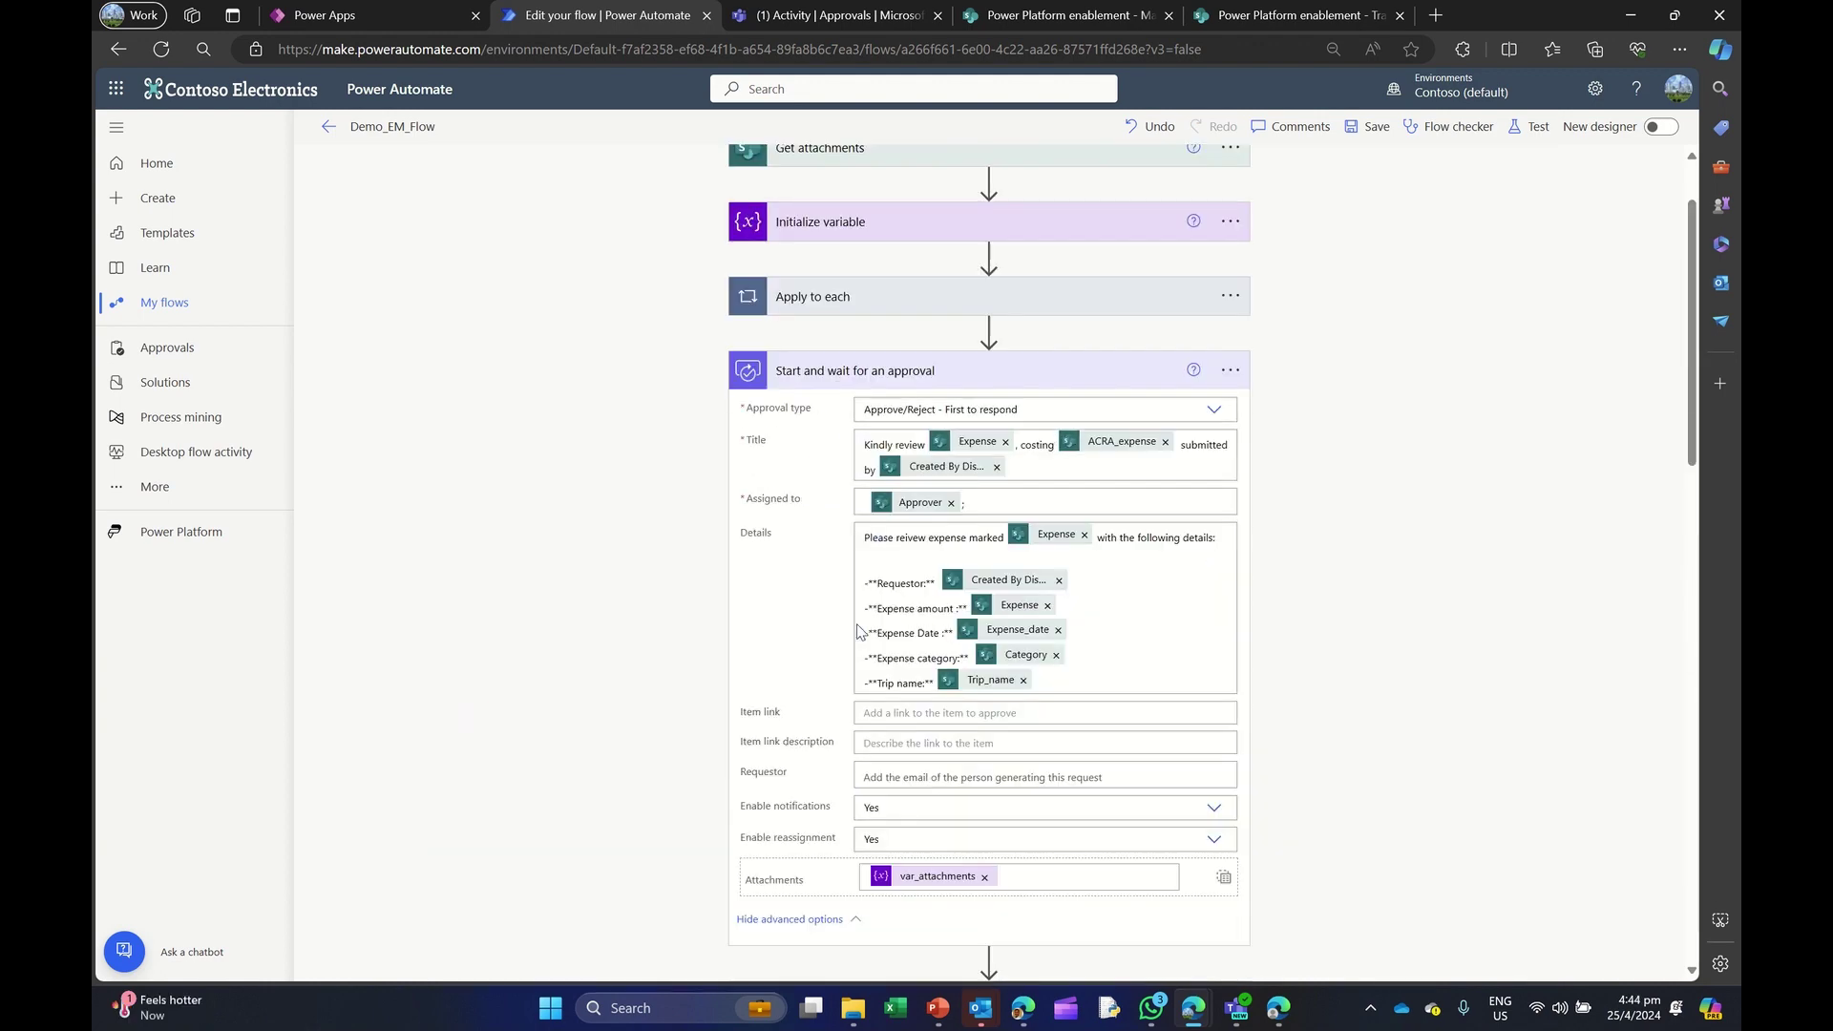
{"action": "left_click", "coordinate": [328, 126]}
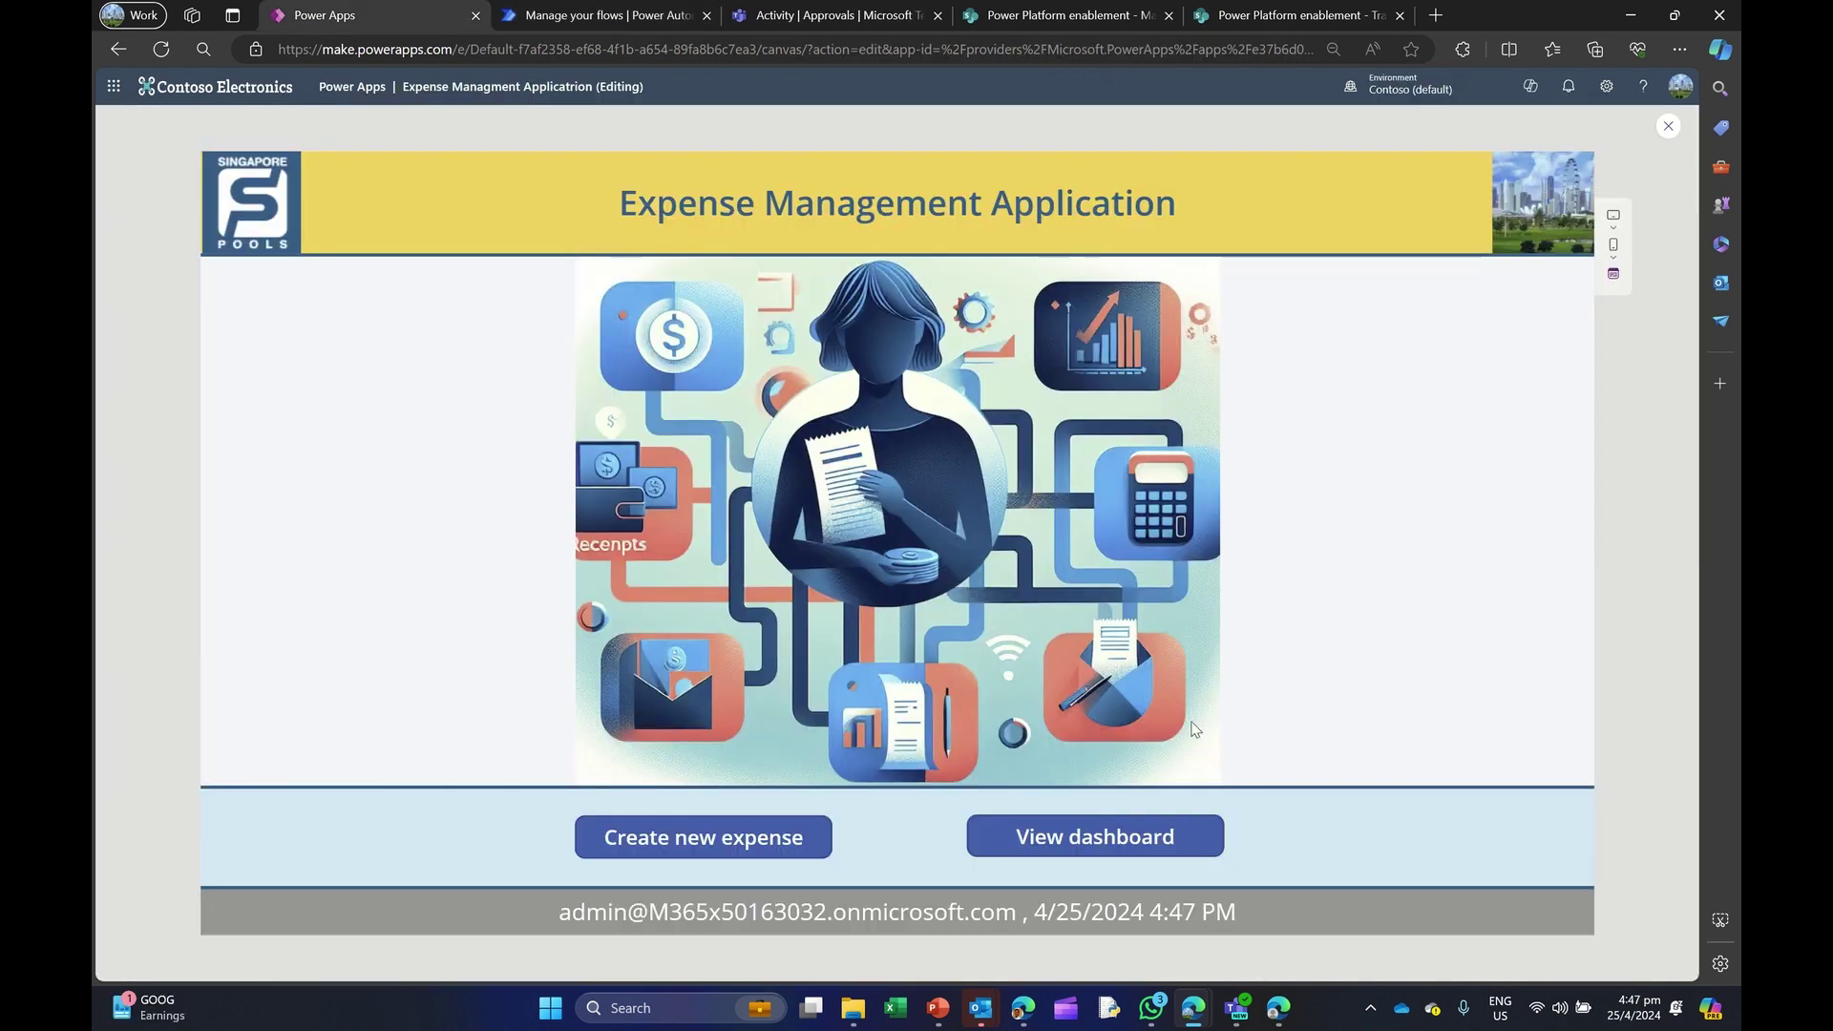
Step: In the Expense Management Application, start a new expense with country Indonesia and expense type General Expenses
{"action": "left_click", "coordinate": [753, 845]}
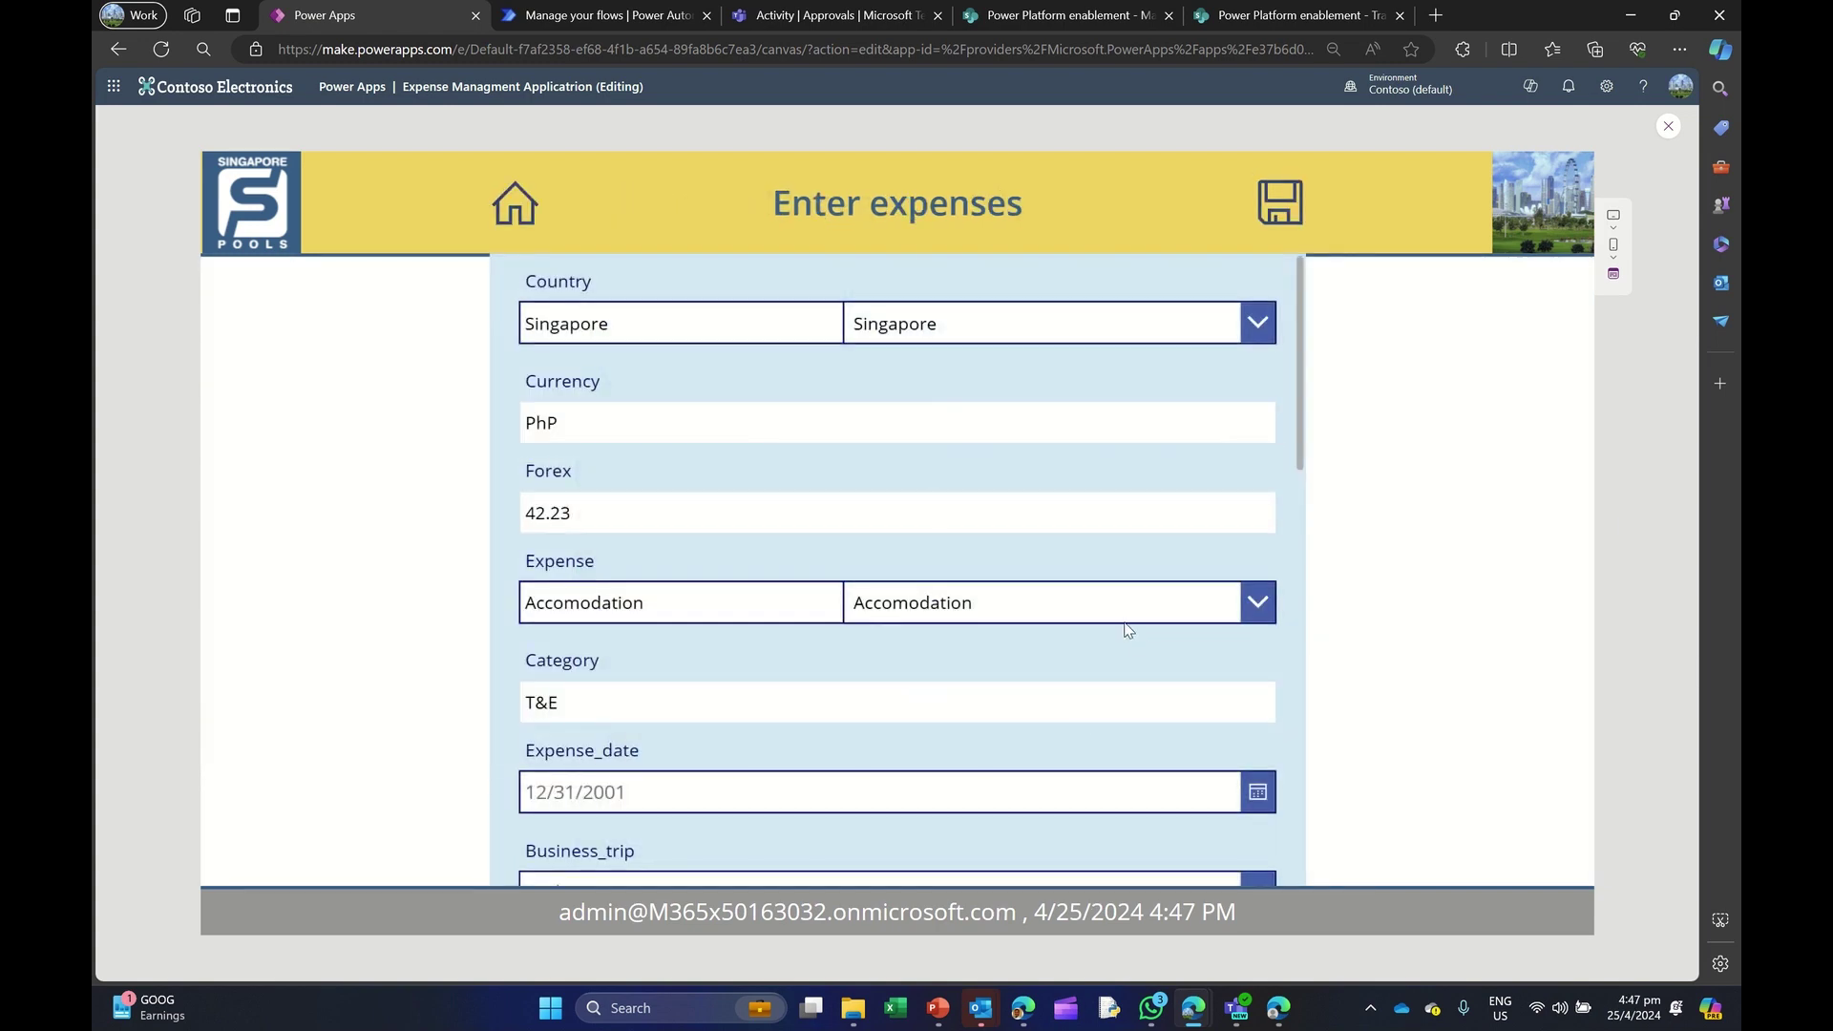
{"action": "left_click", "coordinate": [913, 317]}
{"action": "left_click", "coordinate": [959, 456]}
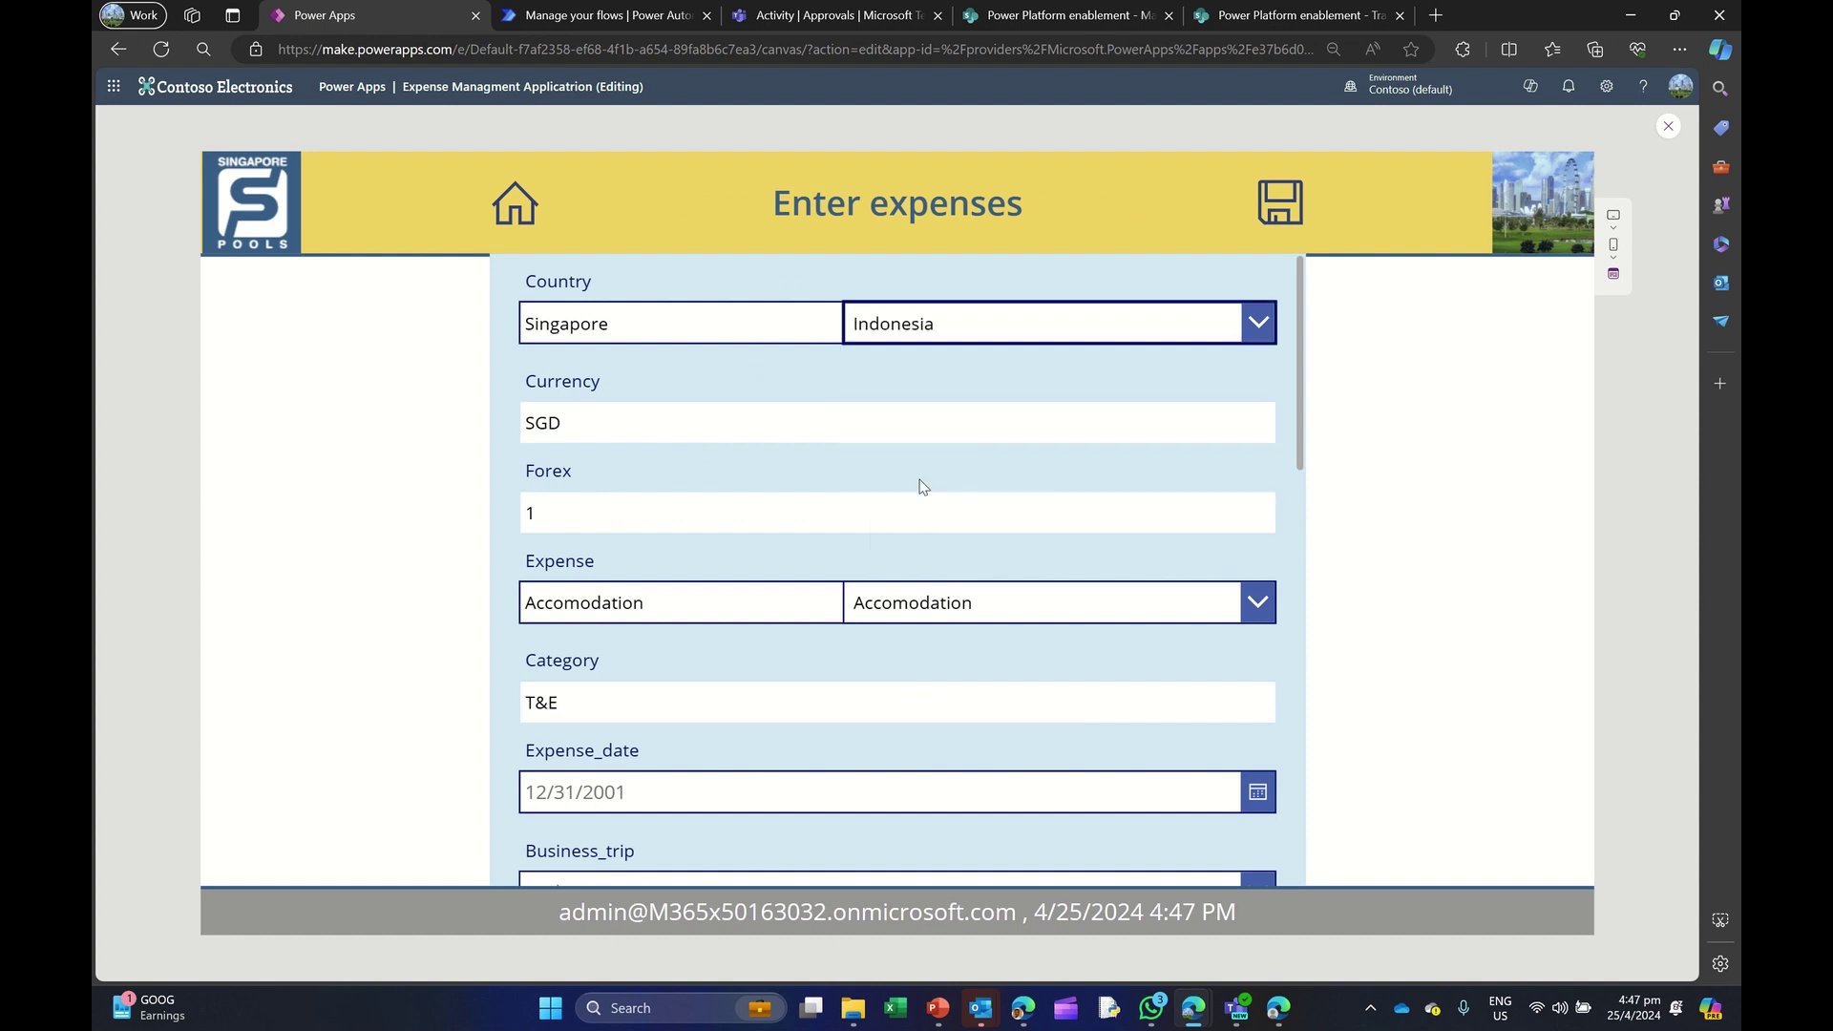
{"action": "scroll", "coordinate": [870, 486], "scroll_direction": "down", "scroll_amount": 1}
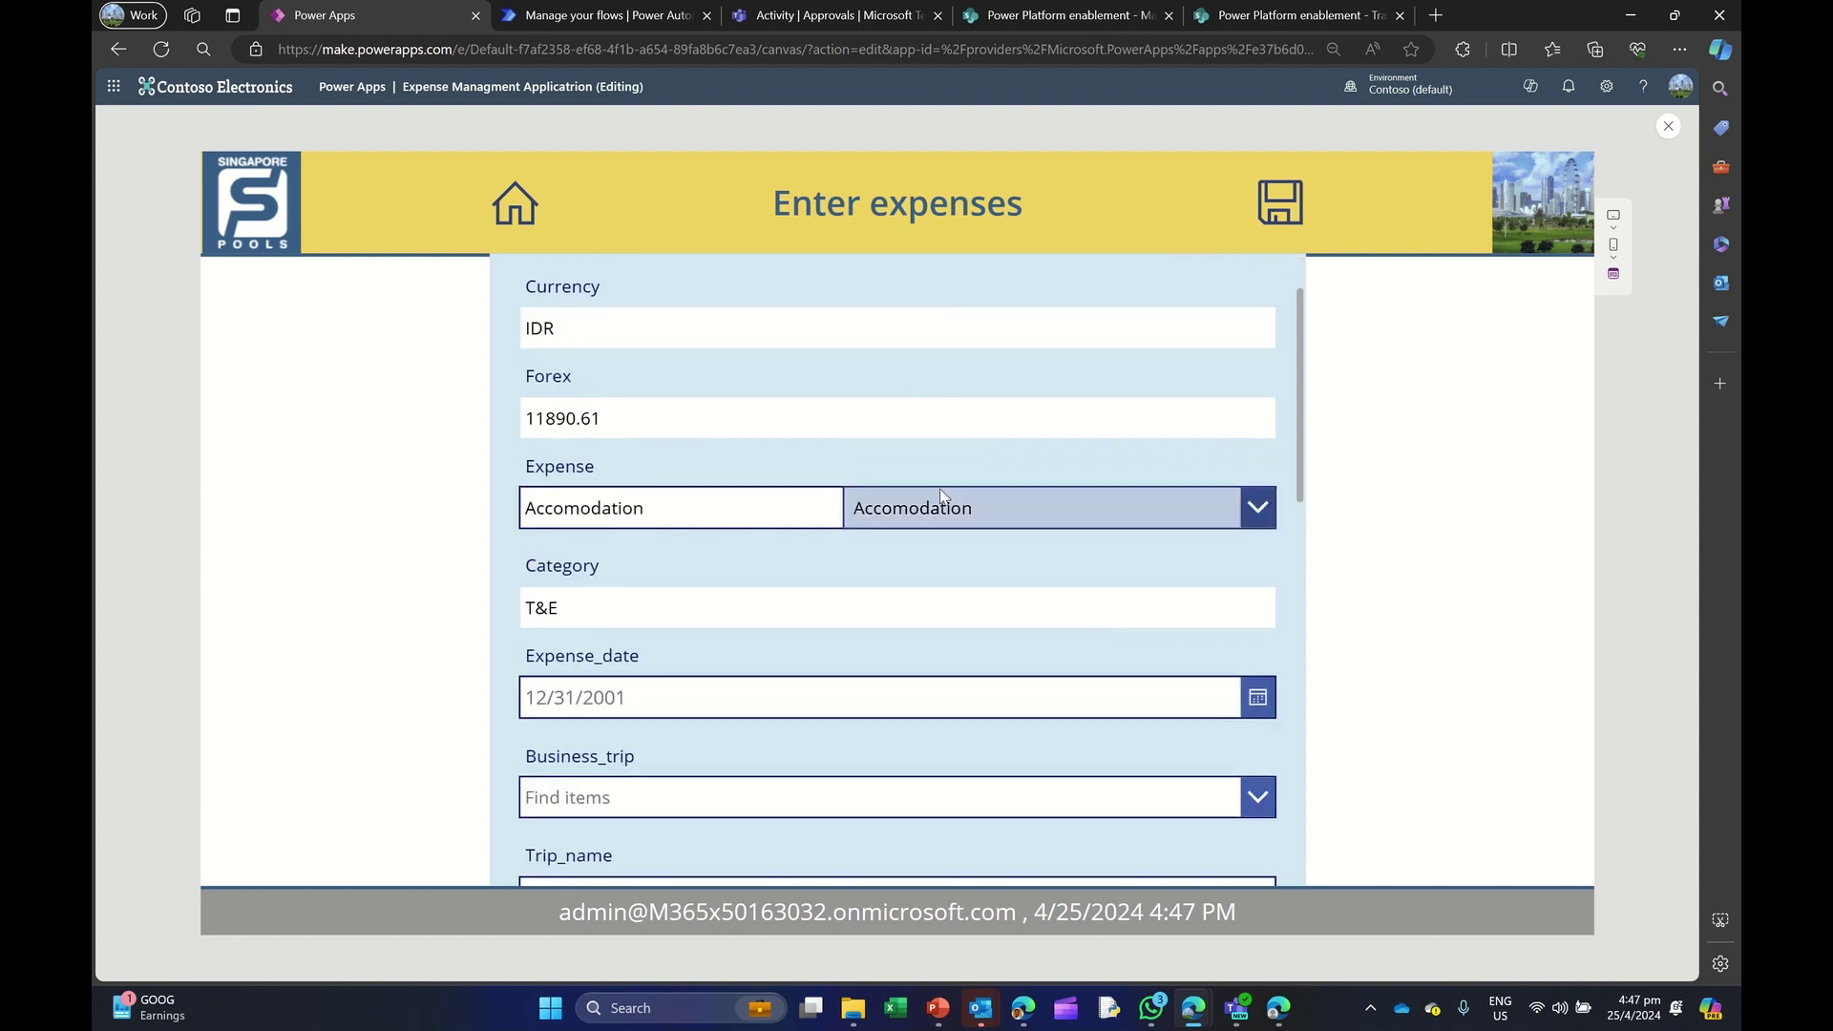
{"action": "left_click", "coordinate": [960, 507]}
{"action": "left_click", "coordinate": [988, 489]}
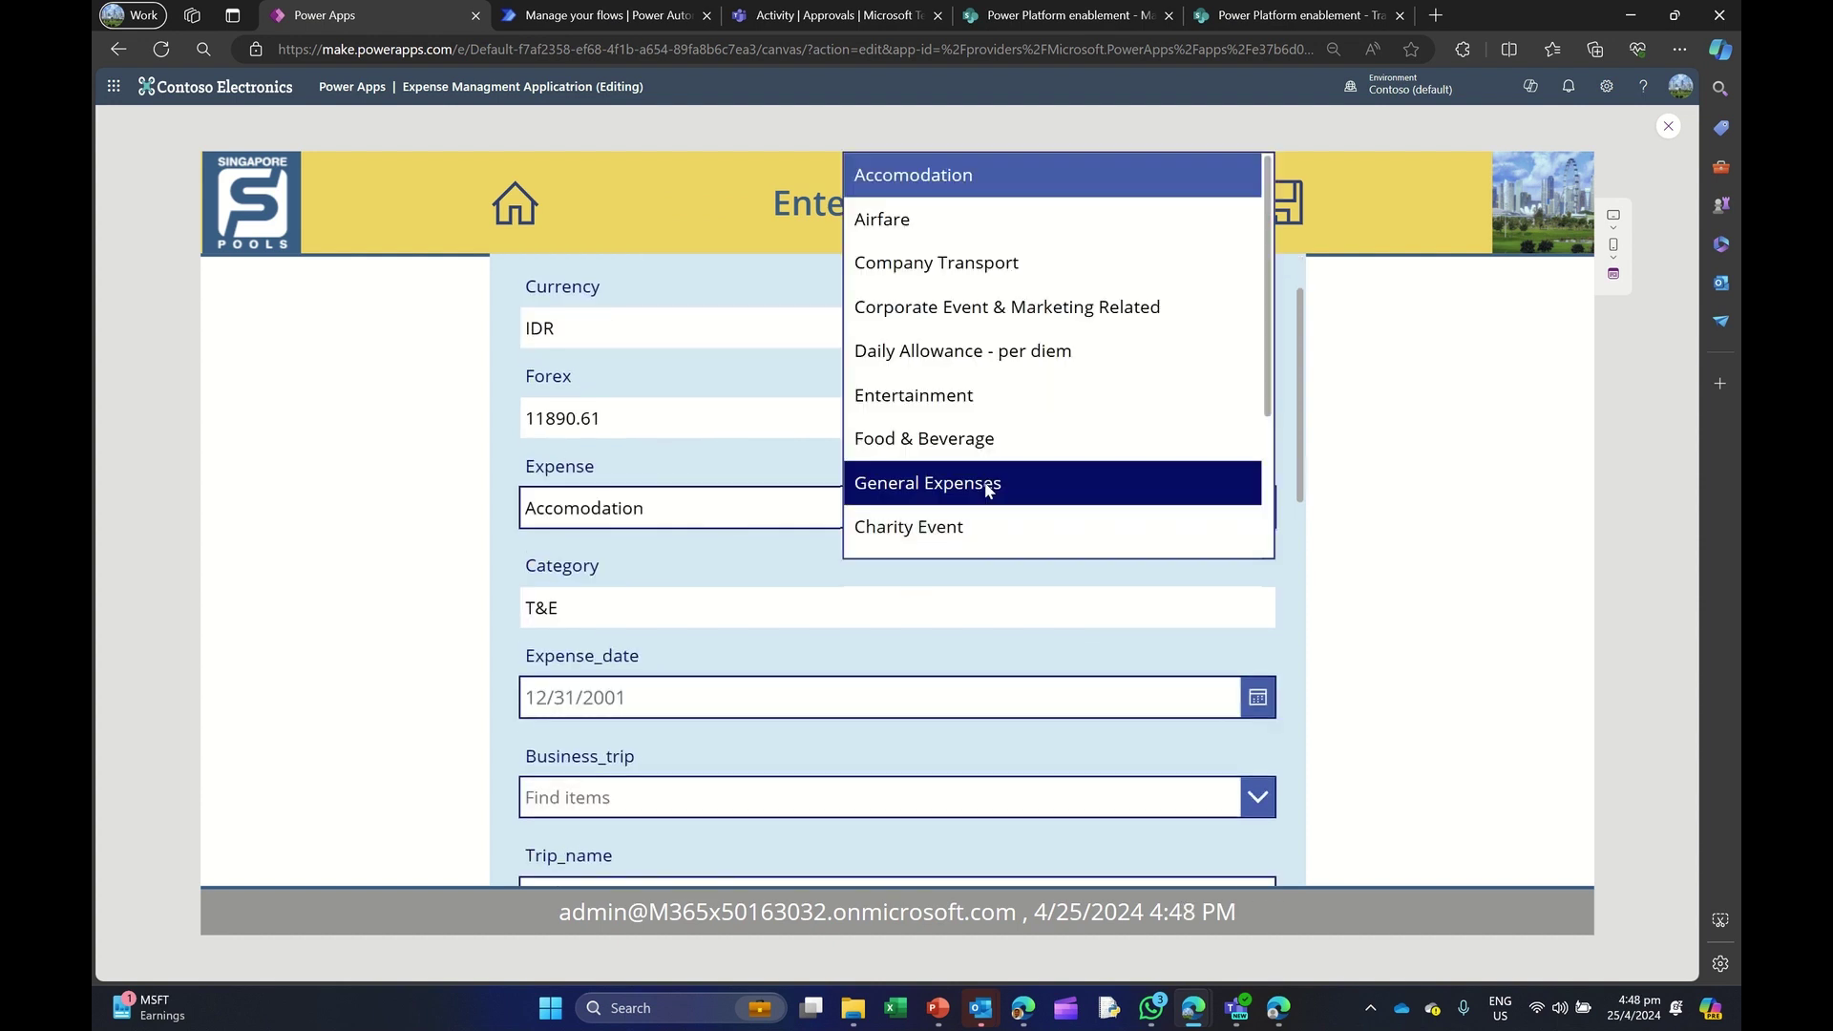
Step: Set the expense date to 4/25/2024
{"action": "scroll", "coordinate": [935, 640], "scroll_direction": "down", "scroll_amount": 3}
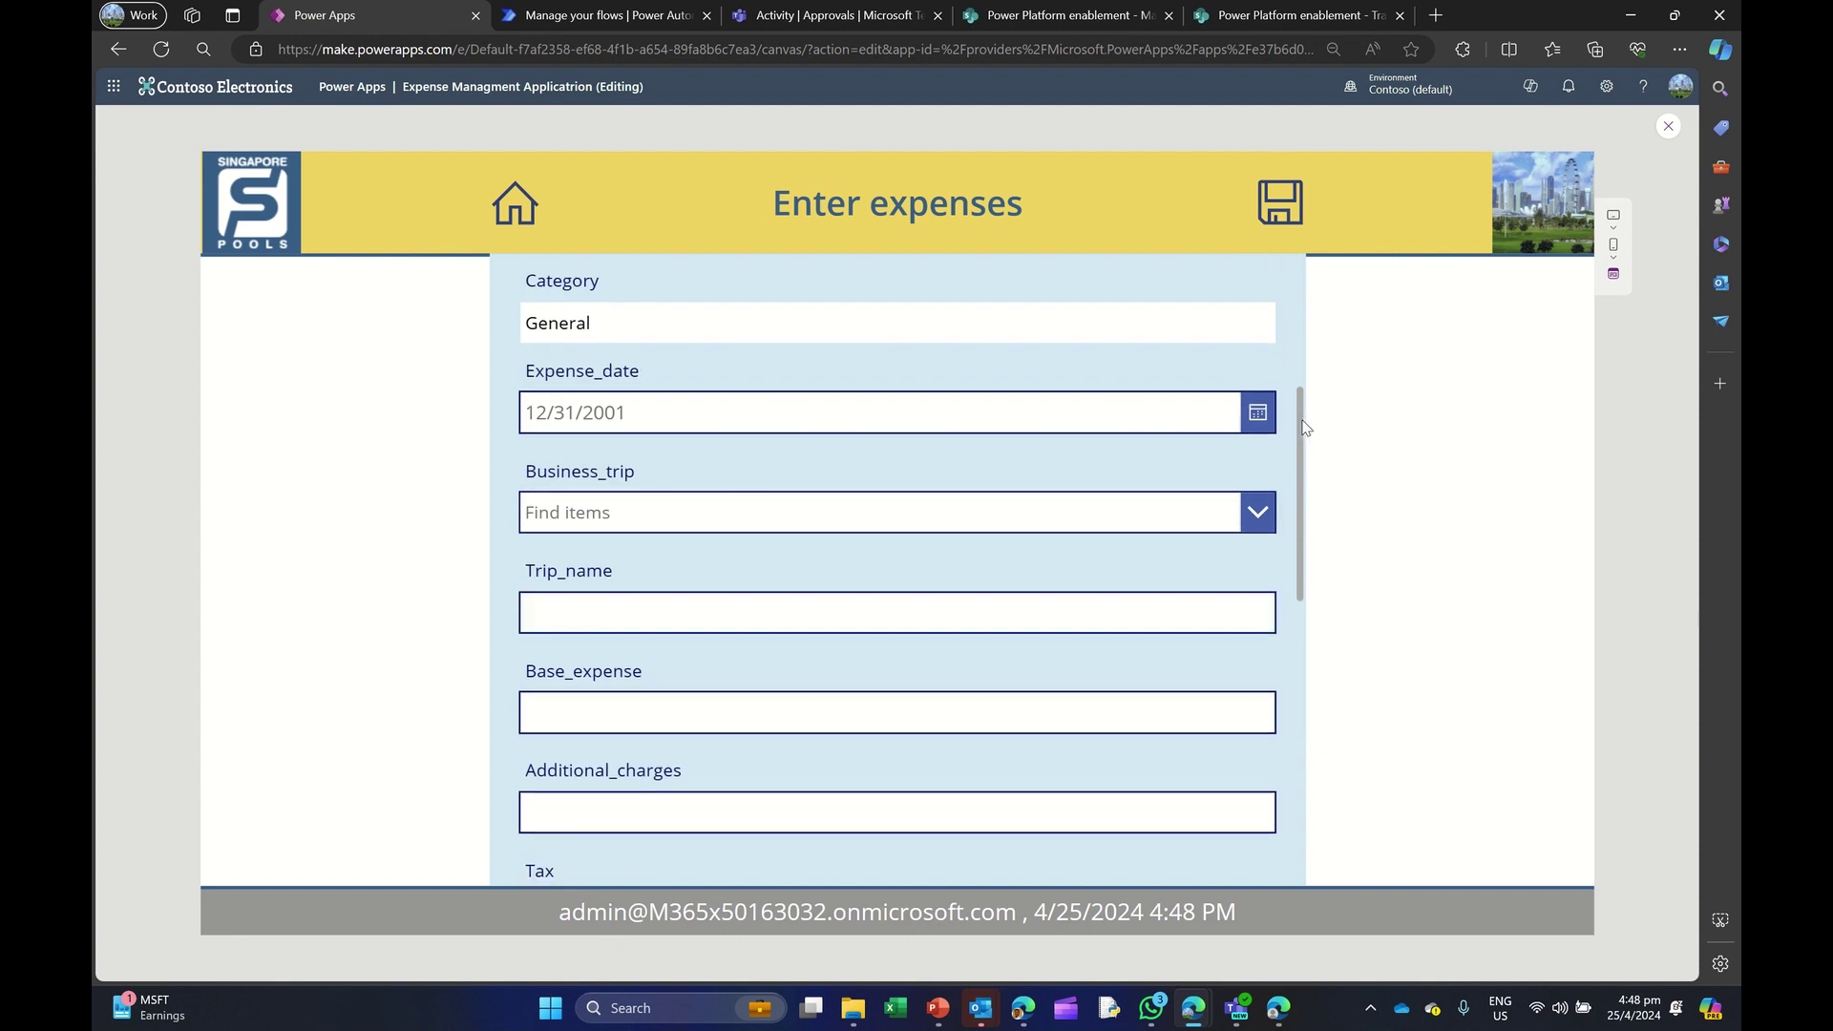
{"action": "left_click", "coordinate": [1255, 416]}
{"action": "left_click", "coordinate": [750, 802]}
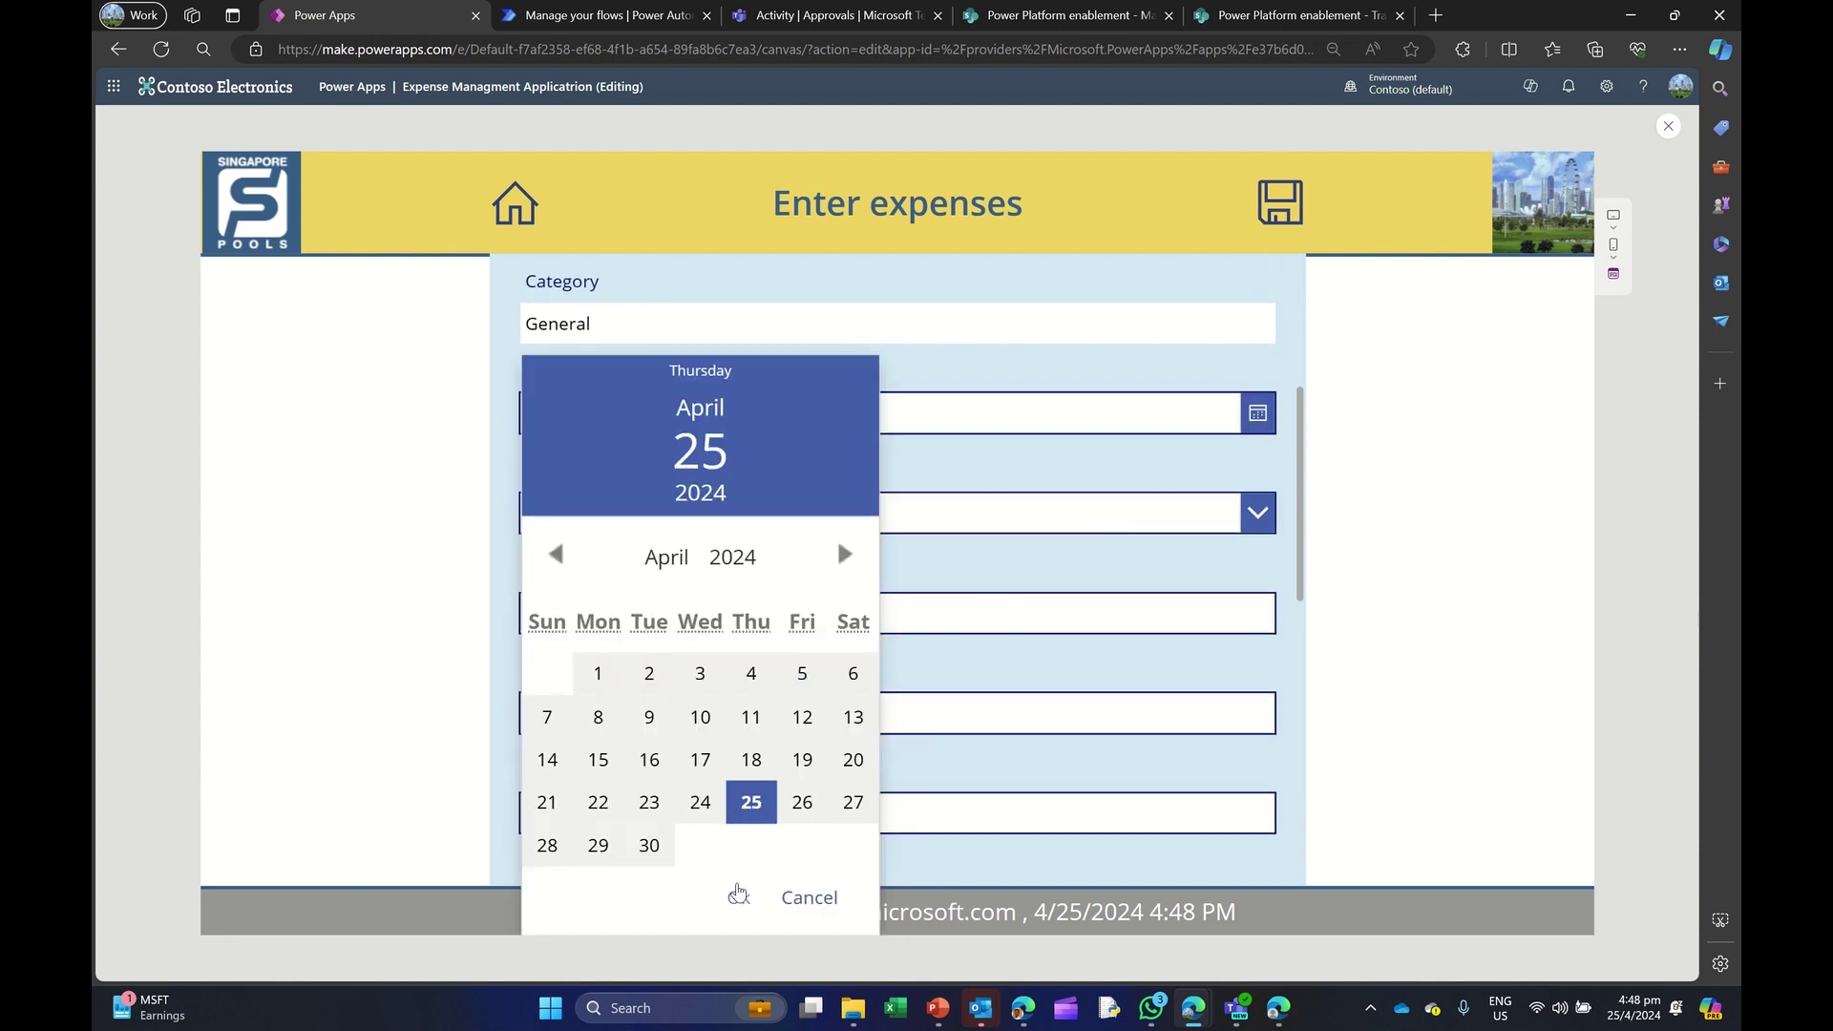
{"action": "left_click", "coordinate": [735, 892]}
Step: Set Business_trip to No and enter NA as the trip name
{"action": "left_click", "coordinate": [675, 516]}
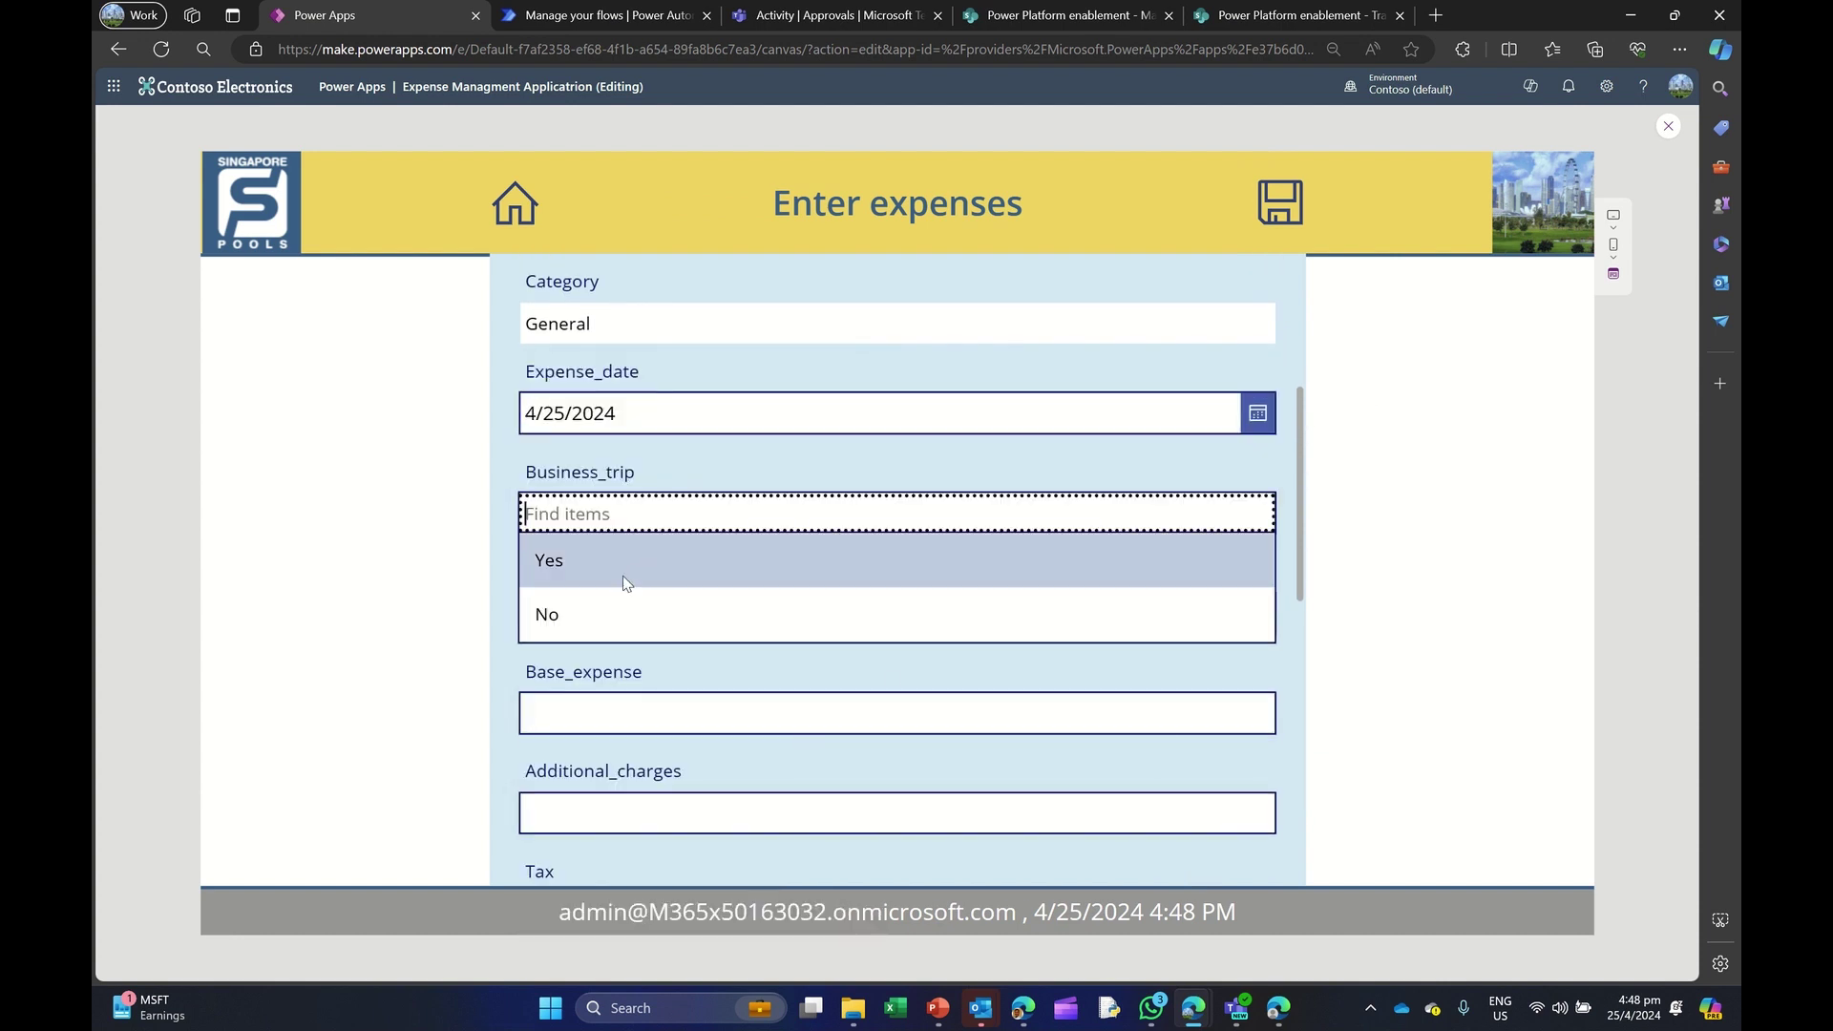
{"action": "left_click", "coordinate": [604, 616]}
{"action": "left_click", "coordinate": [604, 619]}
{"action": "type", "text": "NA"}
Step: Enter a base expense of 1000, with additional charges and tax both set to 0
{"action": "left_click", "coordinate": [601, 709]}
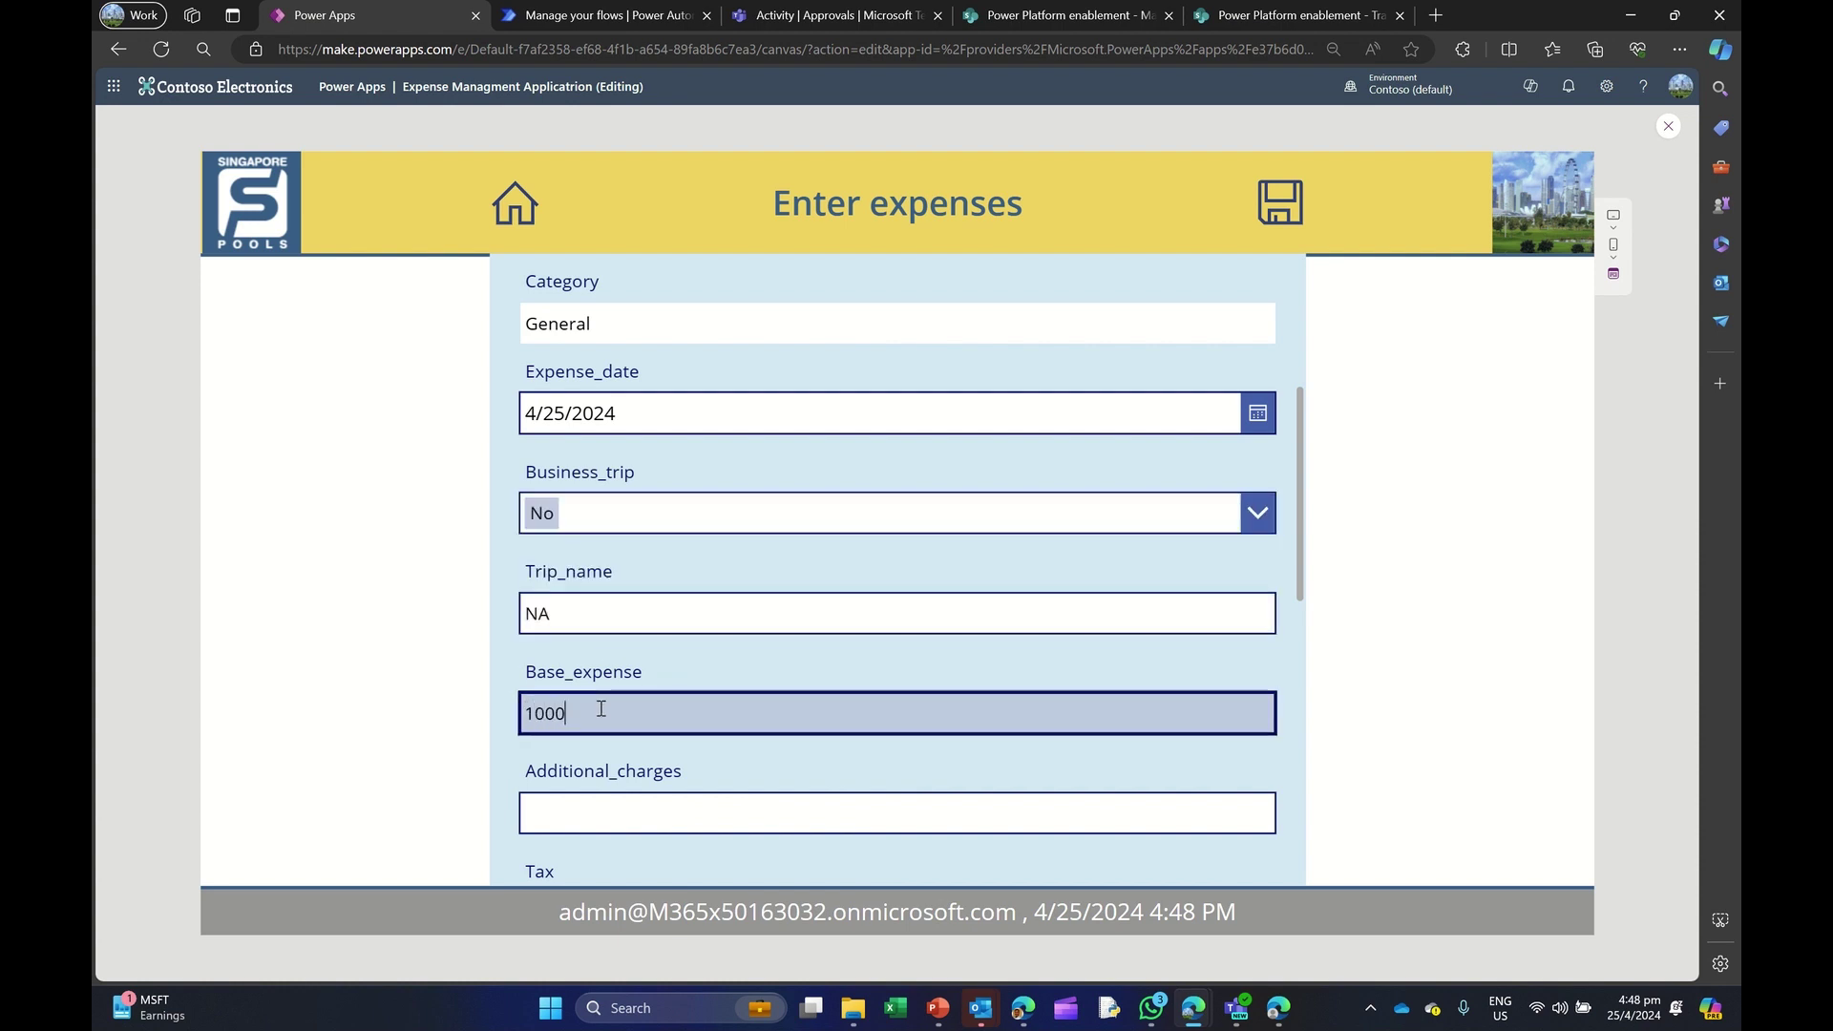
{"action": "type", "text": "1000"}
{"action": "scroll", "coordinate": [744, 680], "scroll_direction": "down", "scroll_amount": 2}
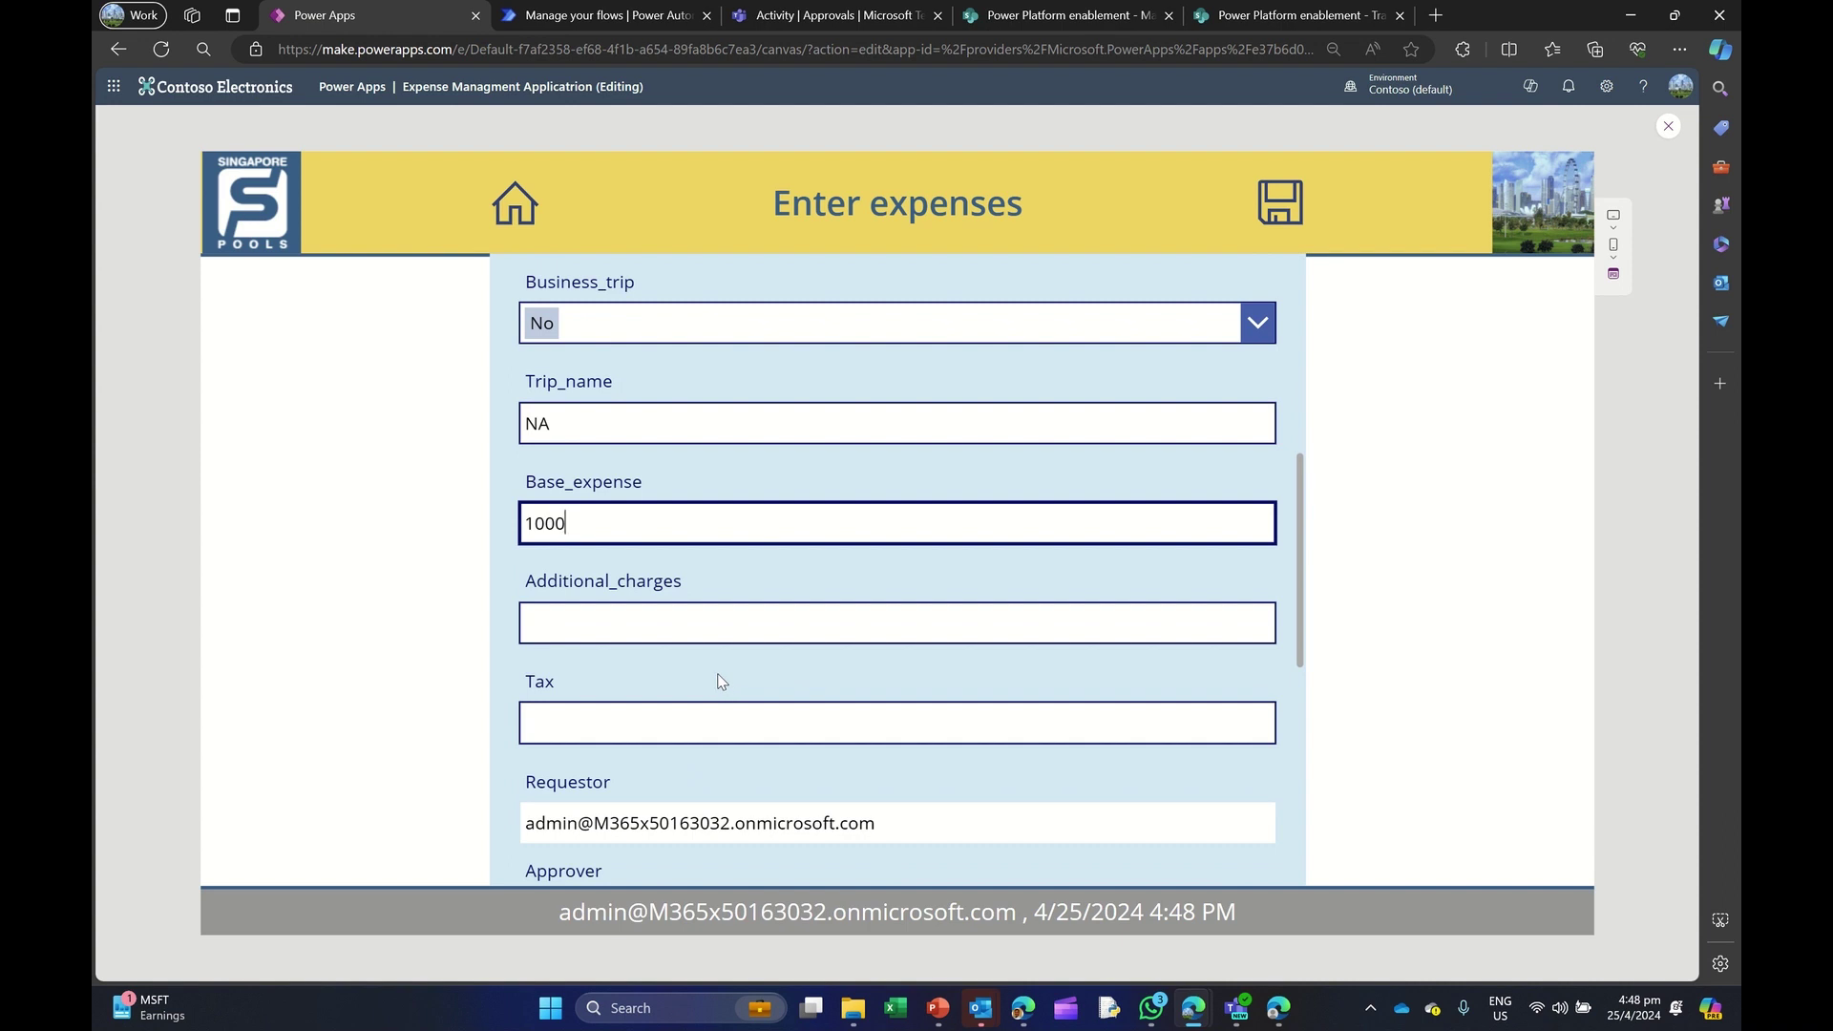
{"action": "left_click", "coordinate": [648, 639]}
{"action": "type", "text": "0"}
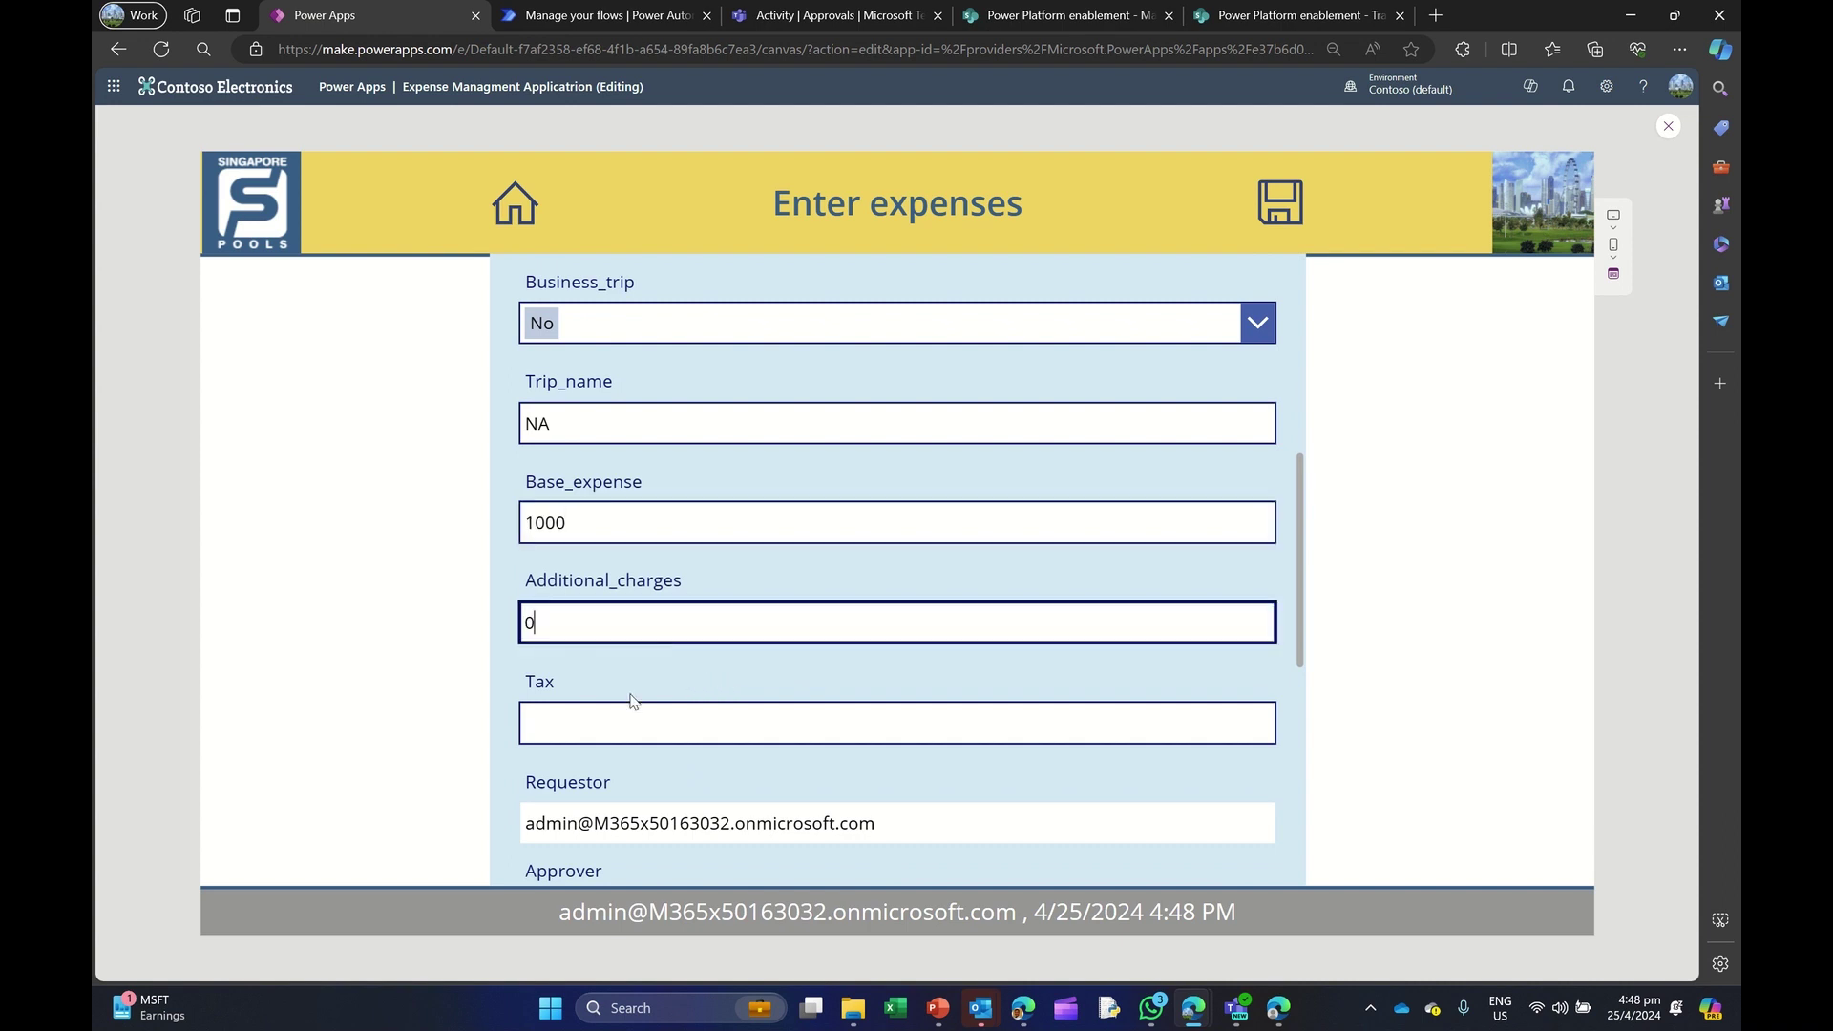
{"action": "left_click", "coordinate": [638, 707]}
{"action": "type", "text": "0"}
Step: Attach Master_ExpenseCategory (1).csv and users_4_24_2024 6_09_16 PM.csv from the Downloads folder to the expense
{"action": "scroll", "coordinate": [818, 601], "scroll_direction": "down", "scroll_amount": 5}
{"action": "scroll", "coordinate": [787, 662], "scroll_direction": "down", "scroll_amount": 2}
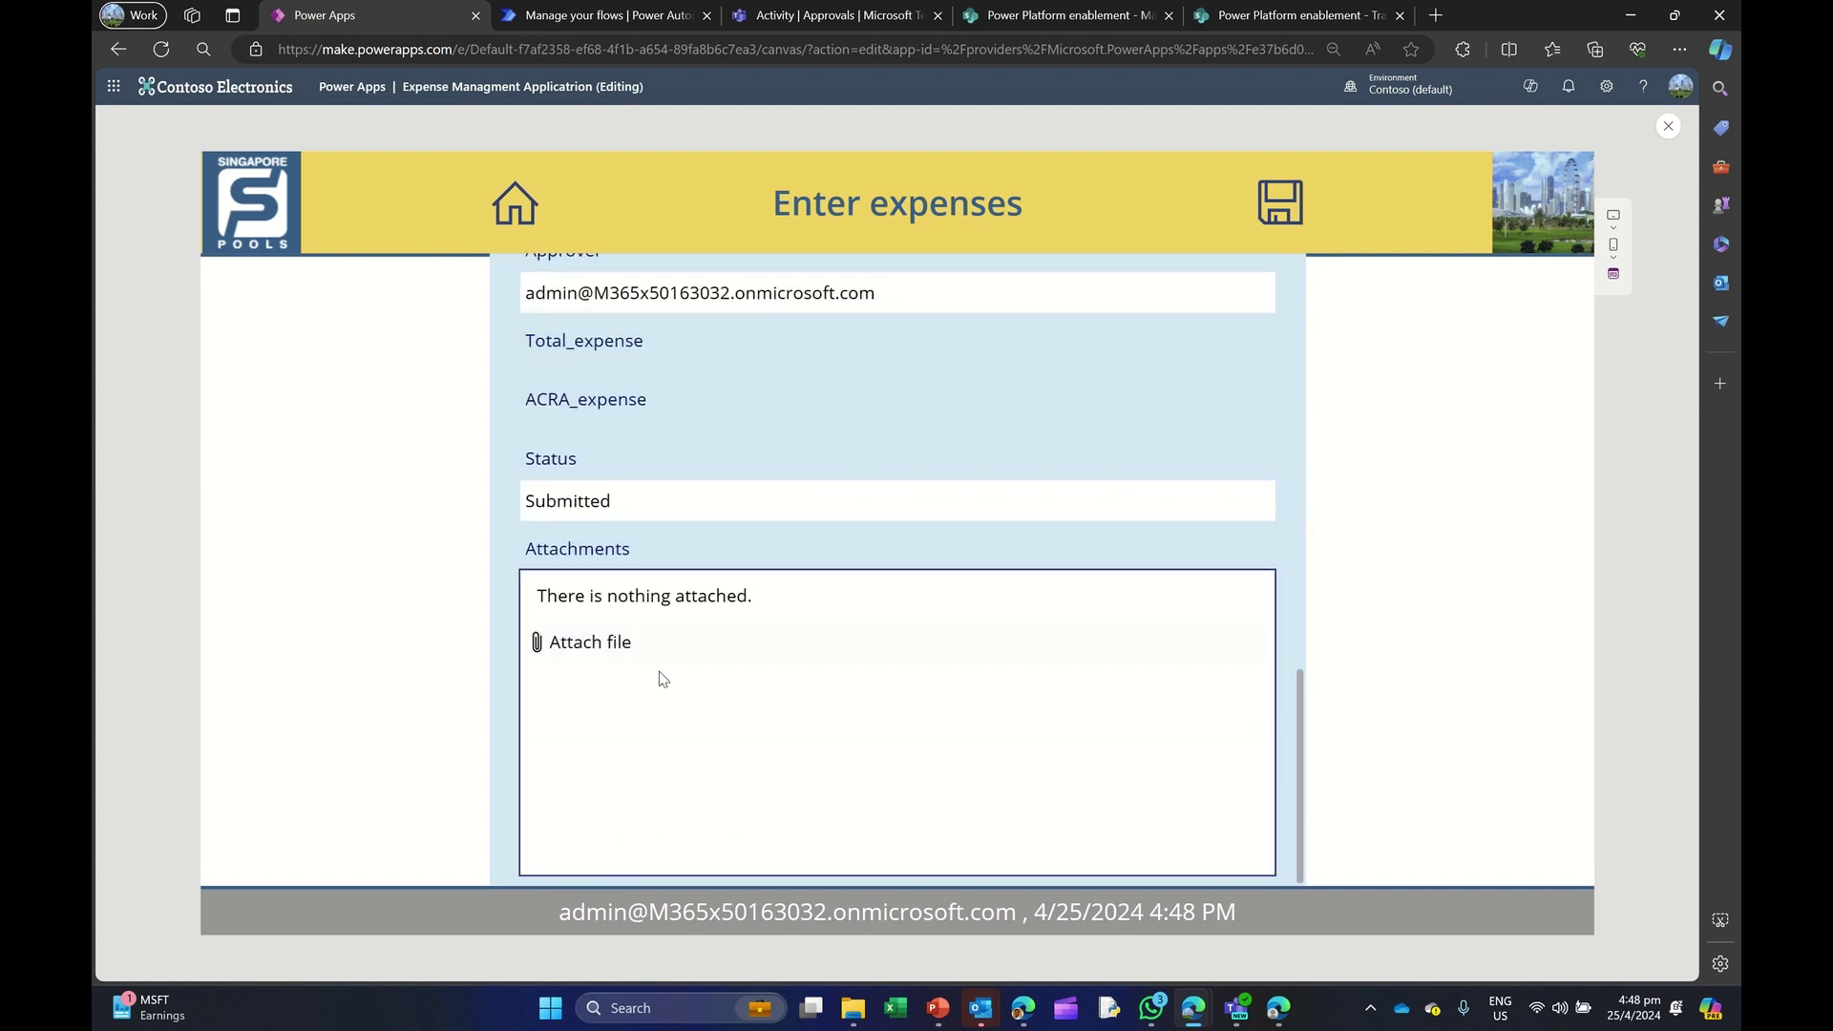
{"action": "left_click", "coordinate": [564, 638]}
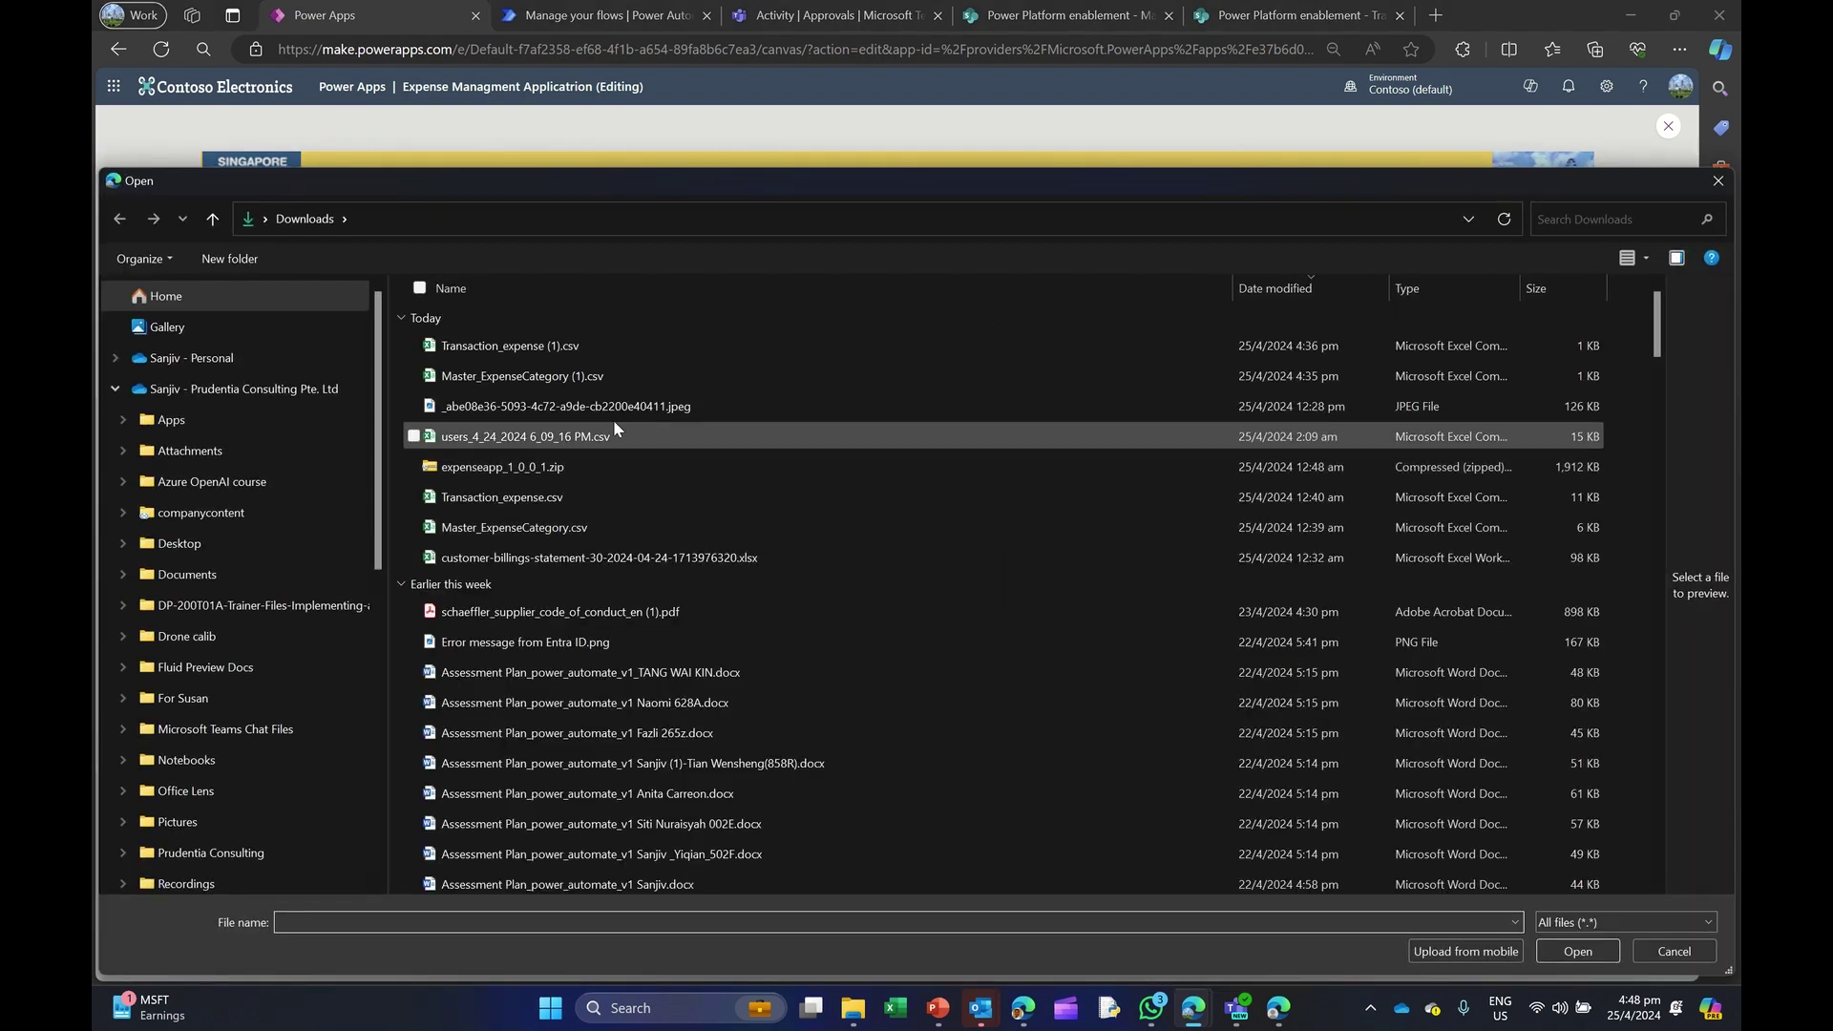
{"action": "left_click", "coordinate": [565, 438]}
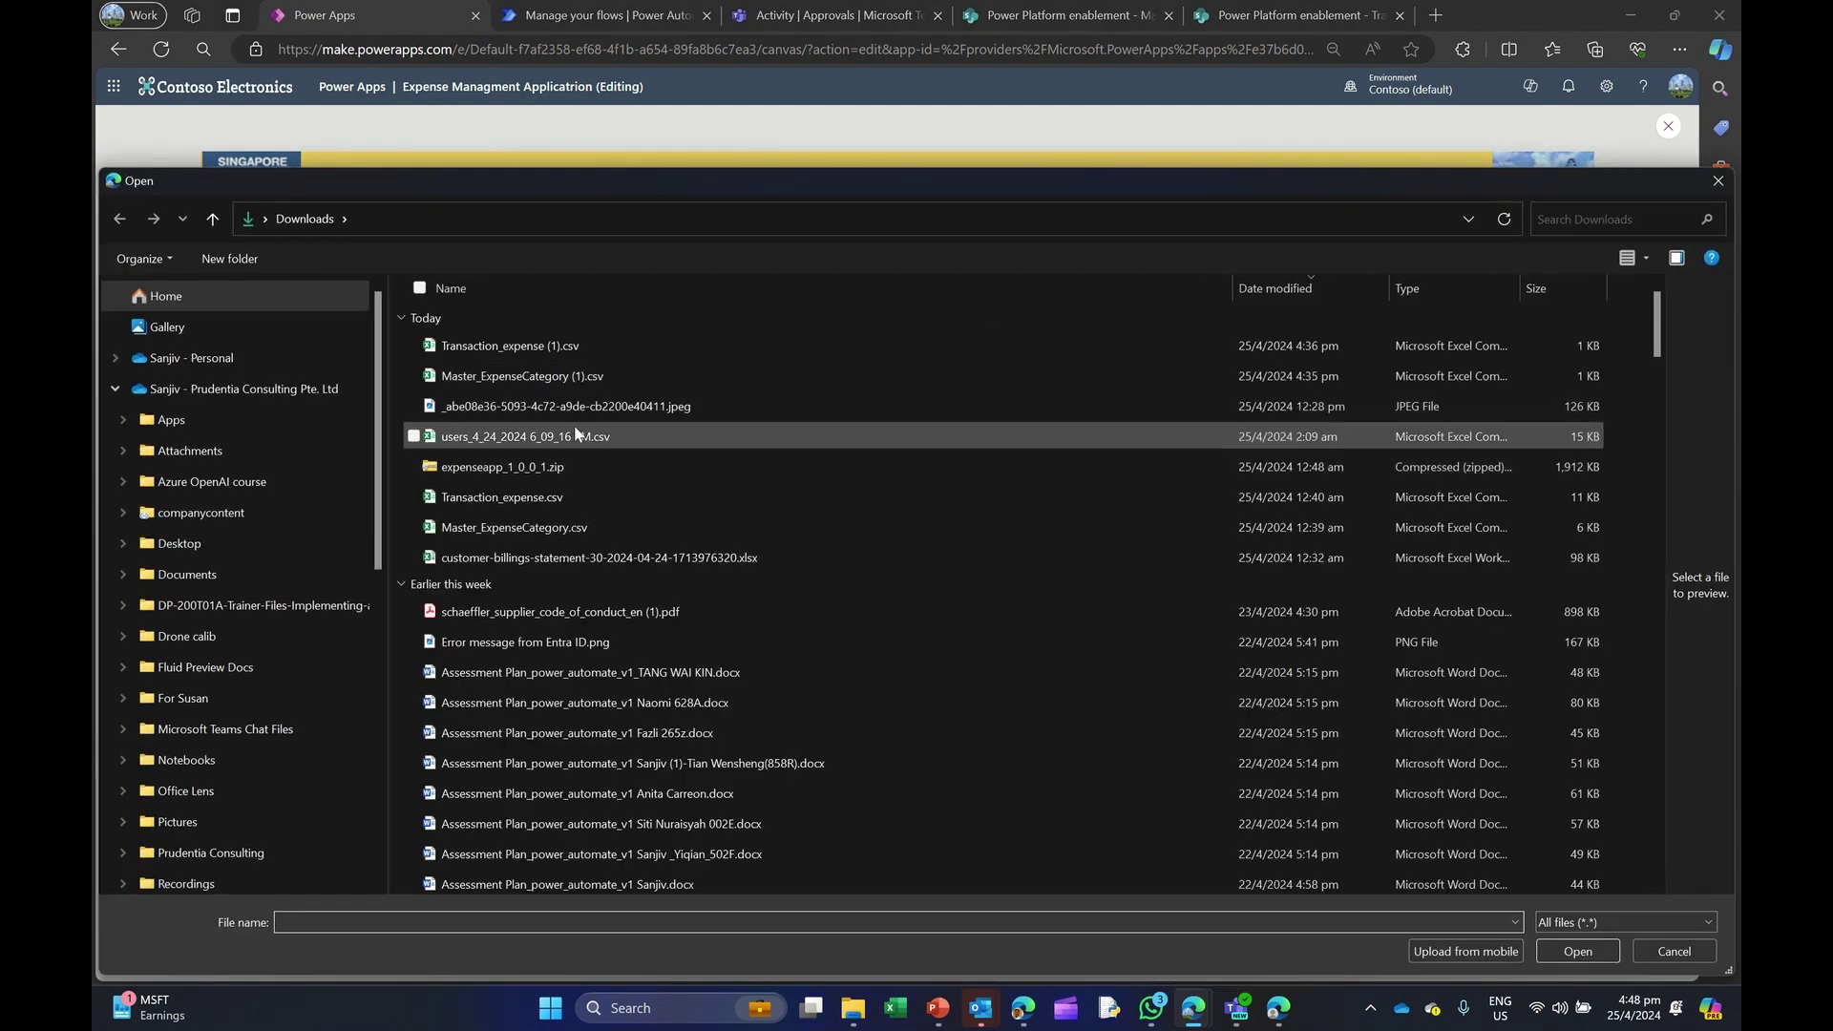
{"action": "left_click", "coordinate": [605, 378], "text": "ctrl"}
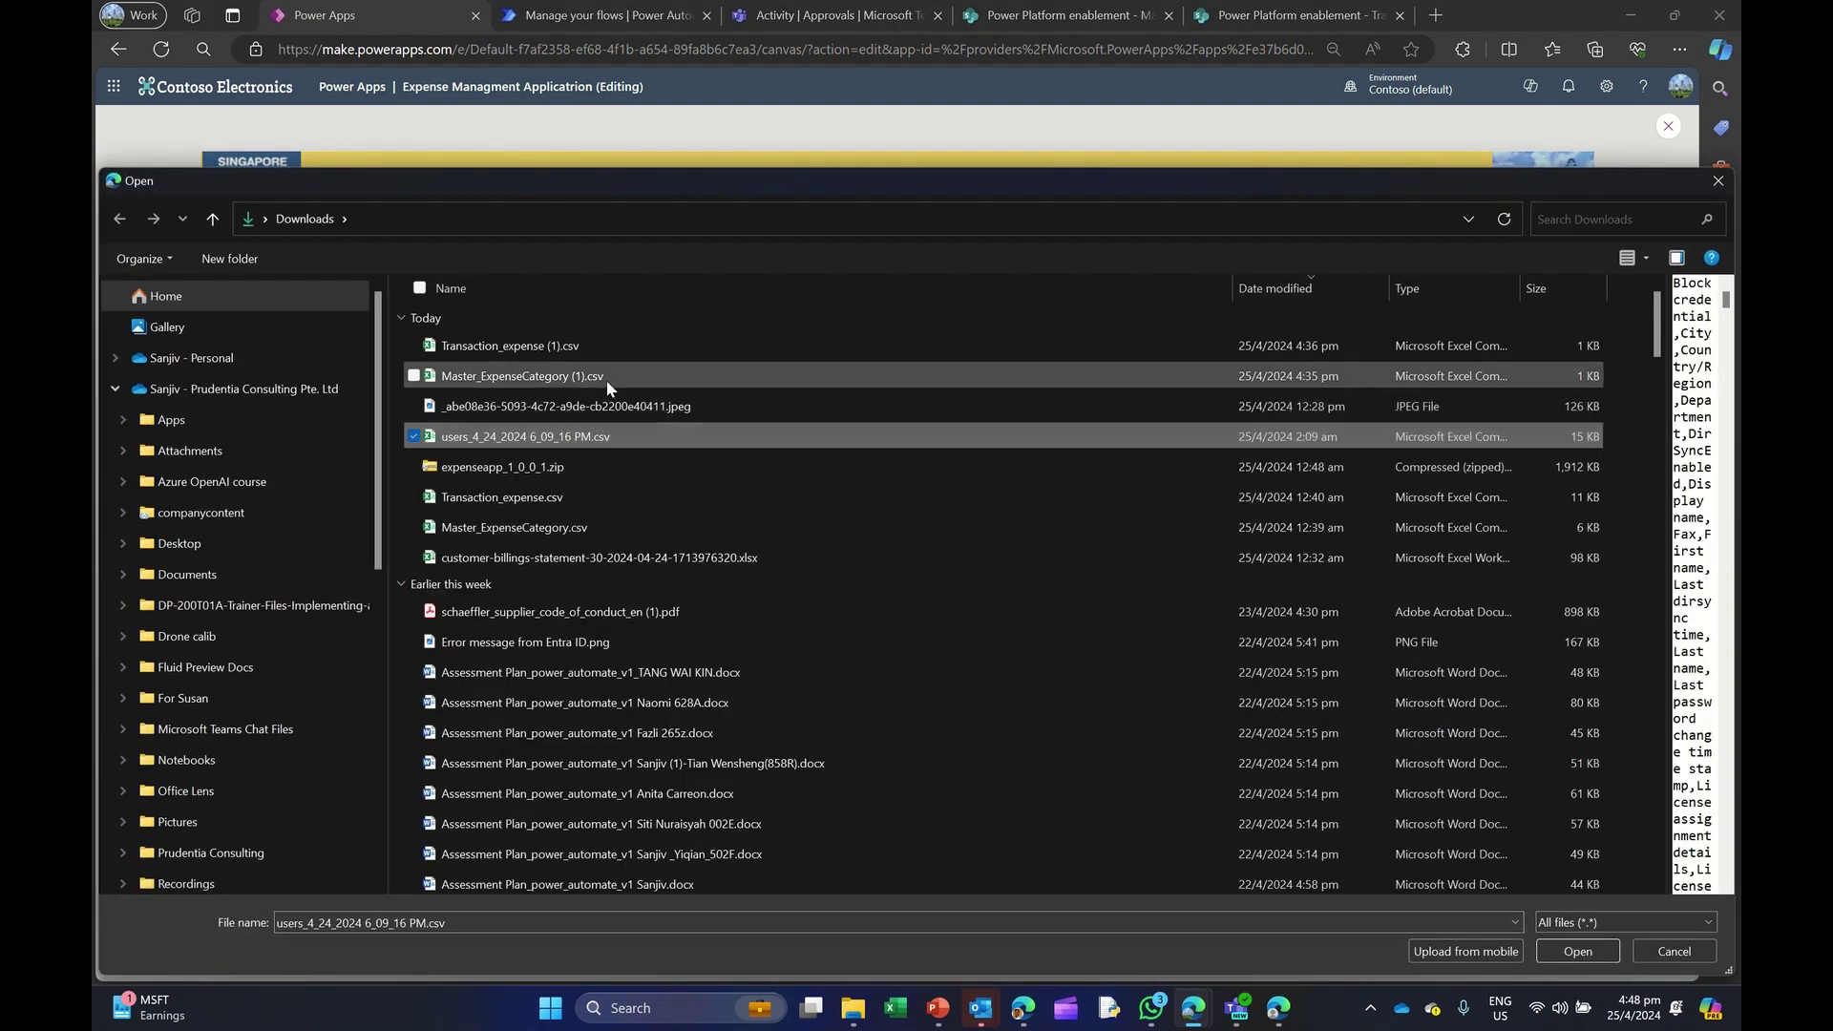
{"action": "left_click", "coordinate": [1585, 952]}
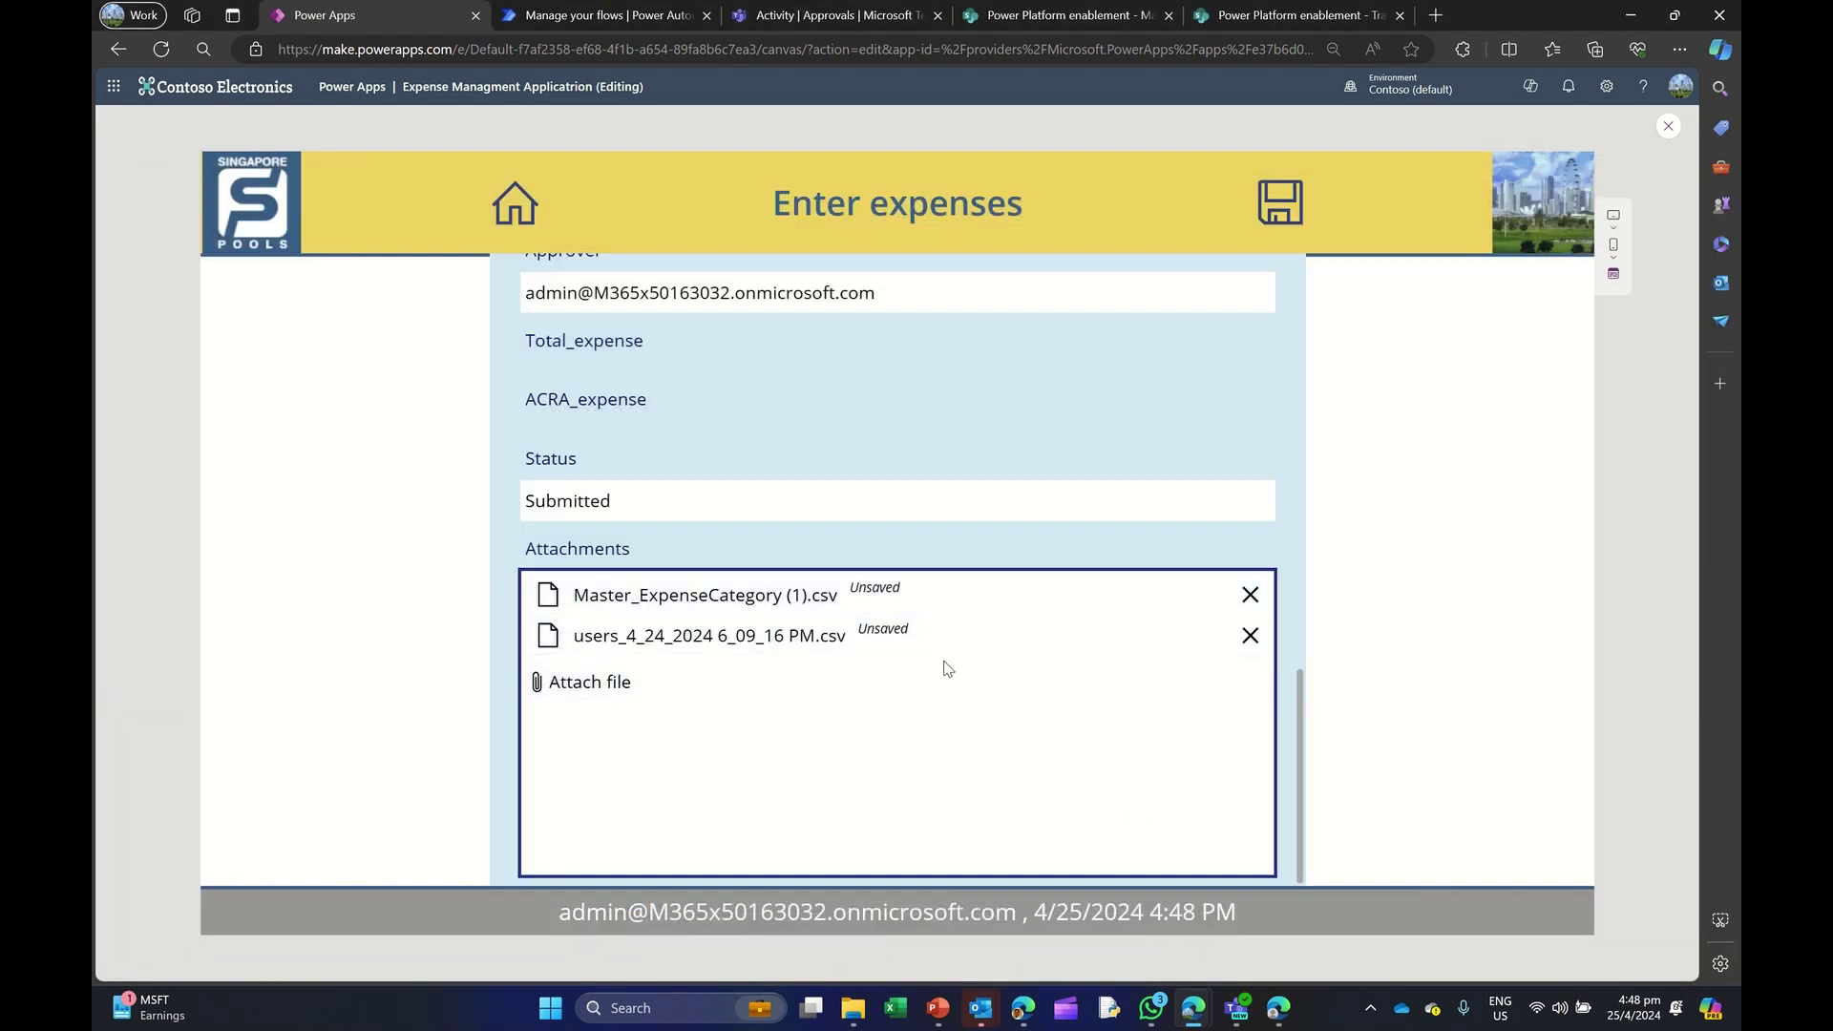
Step: Save the expense, then select the newly submitted Indonesia General Expenses record and review its attachments
{"action": "scroll", "coordinate": [989, 587], "scroll_direction": "up", "scroll_amount": 10}
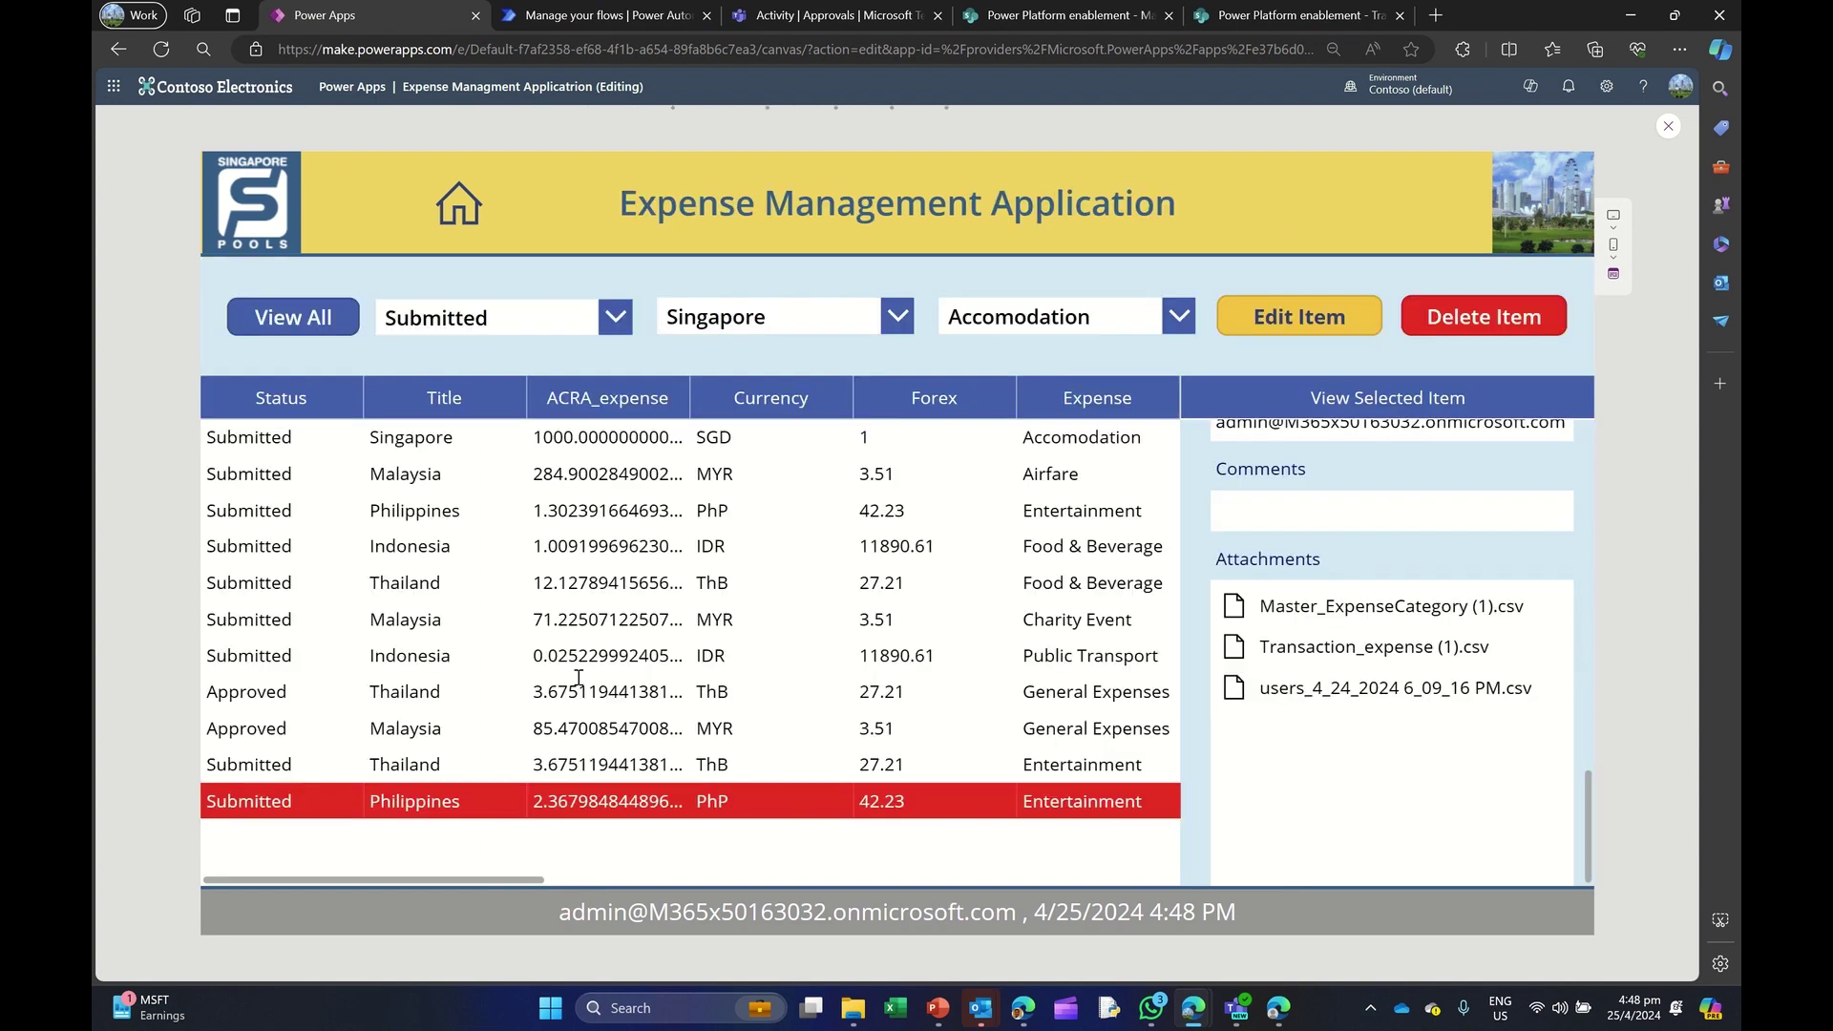
{"action": "left_click", "coordinate": [390, 846]}
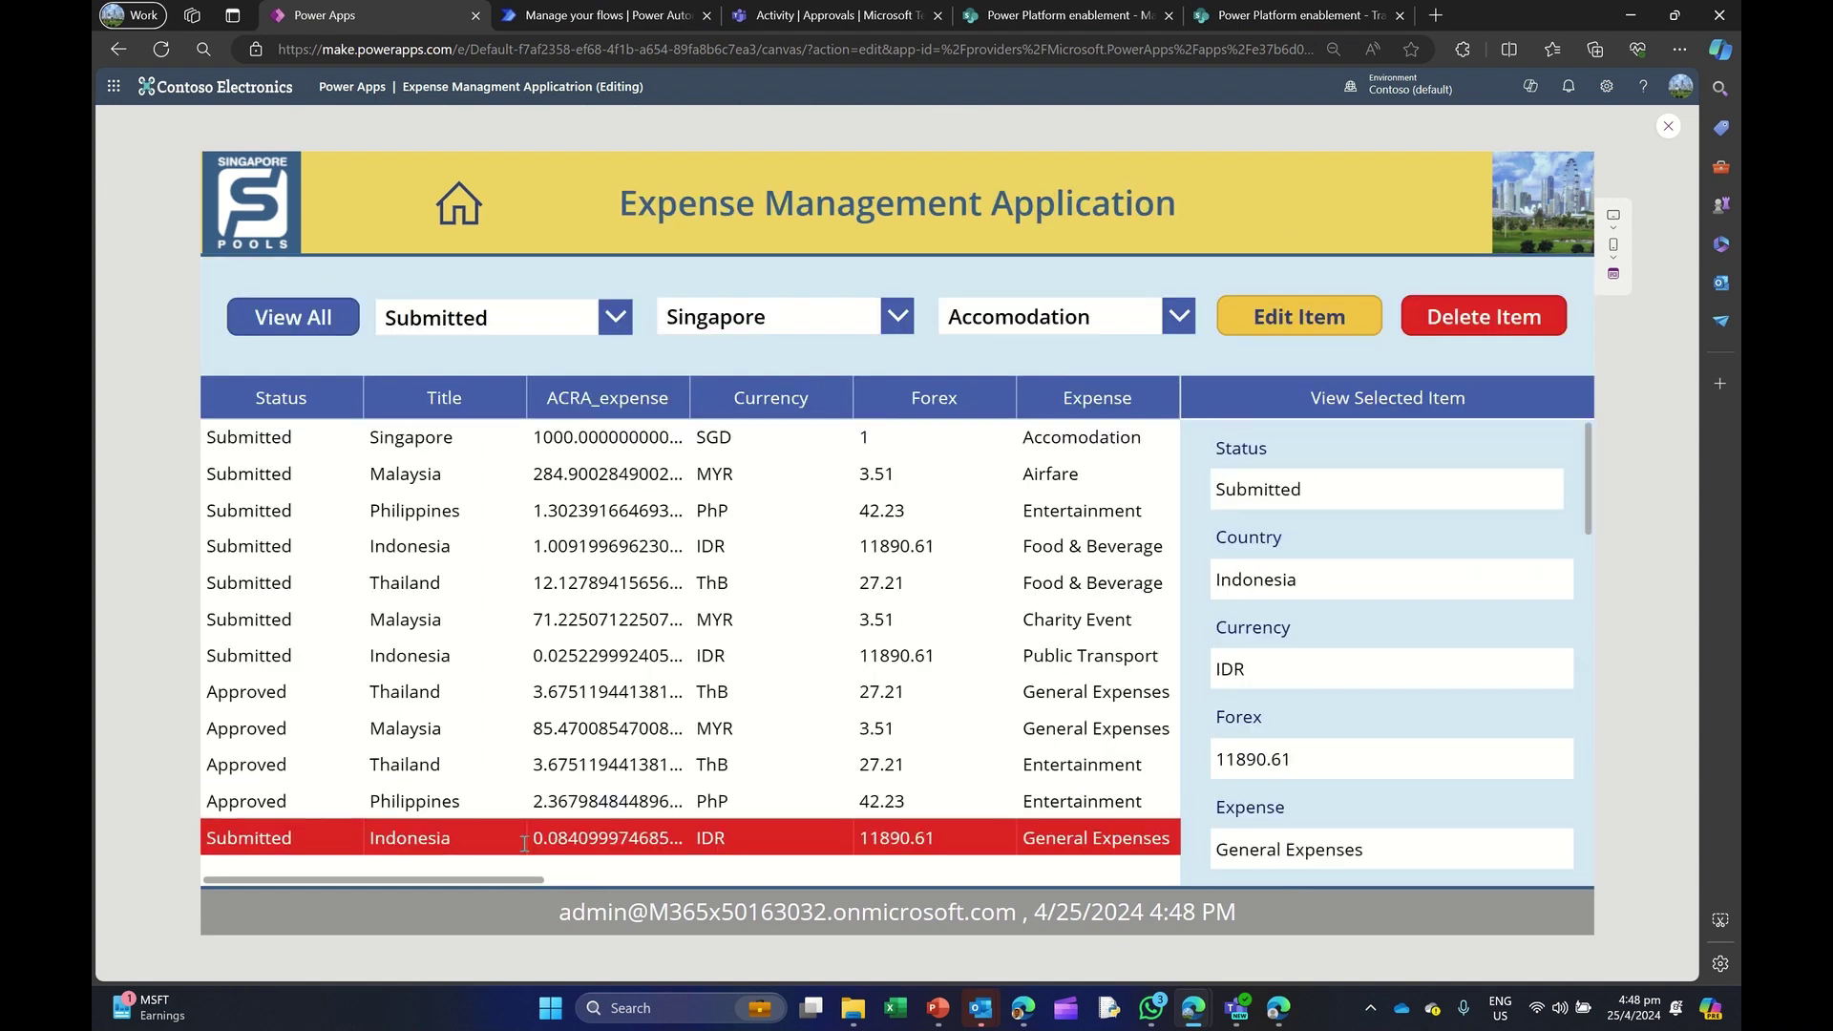
{"action": "scroll", "coordinate": [1341, 611], "scroll_direction": "down", "scroll_amount": 10}
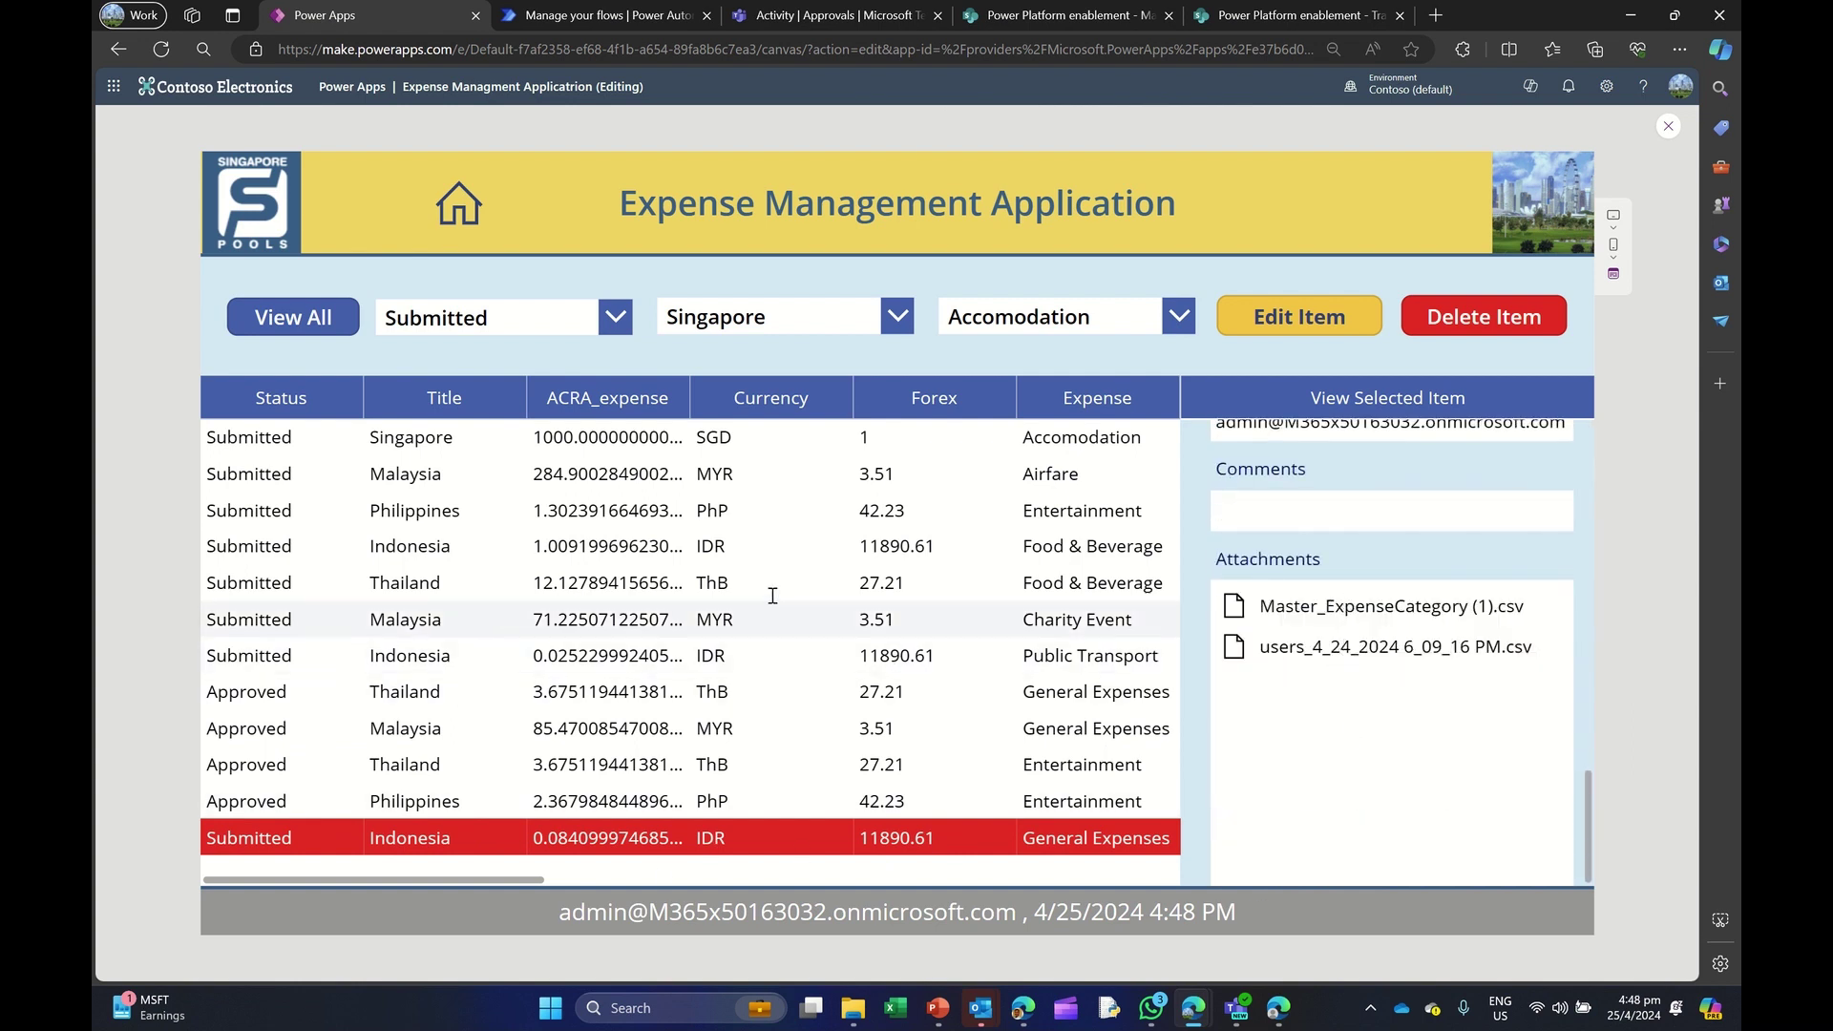
Step: Switch to Power Automate, refresh the run history of Demo_EM_Flow and open the newest run to check its progress
{"action": "left_click", "coordinate": [552, 17]}
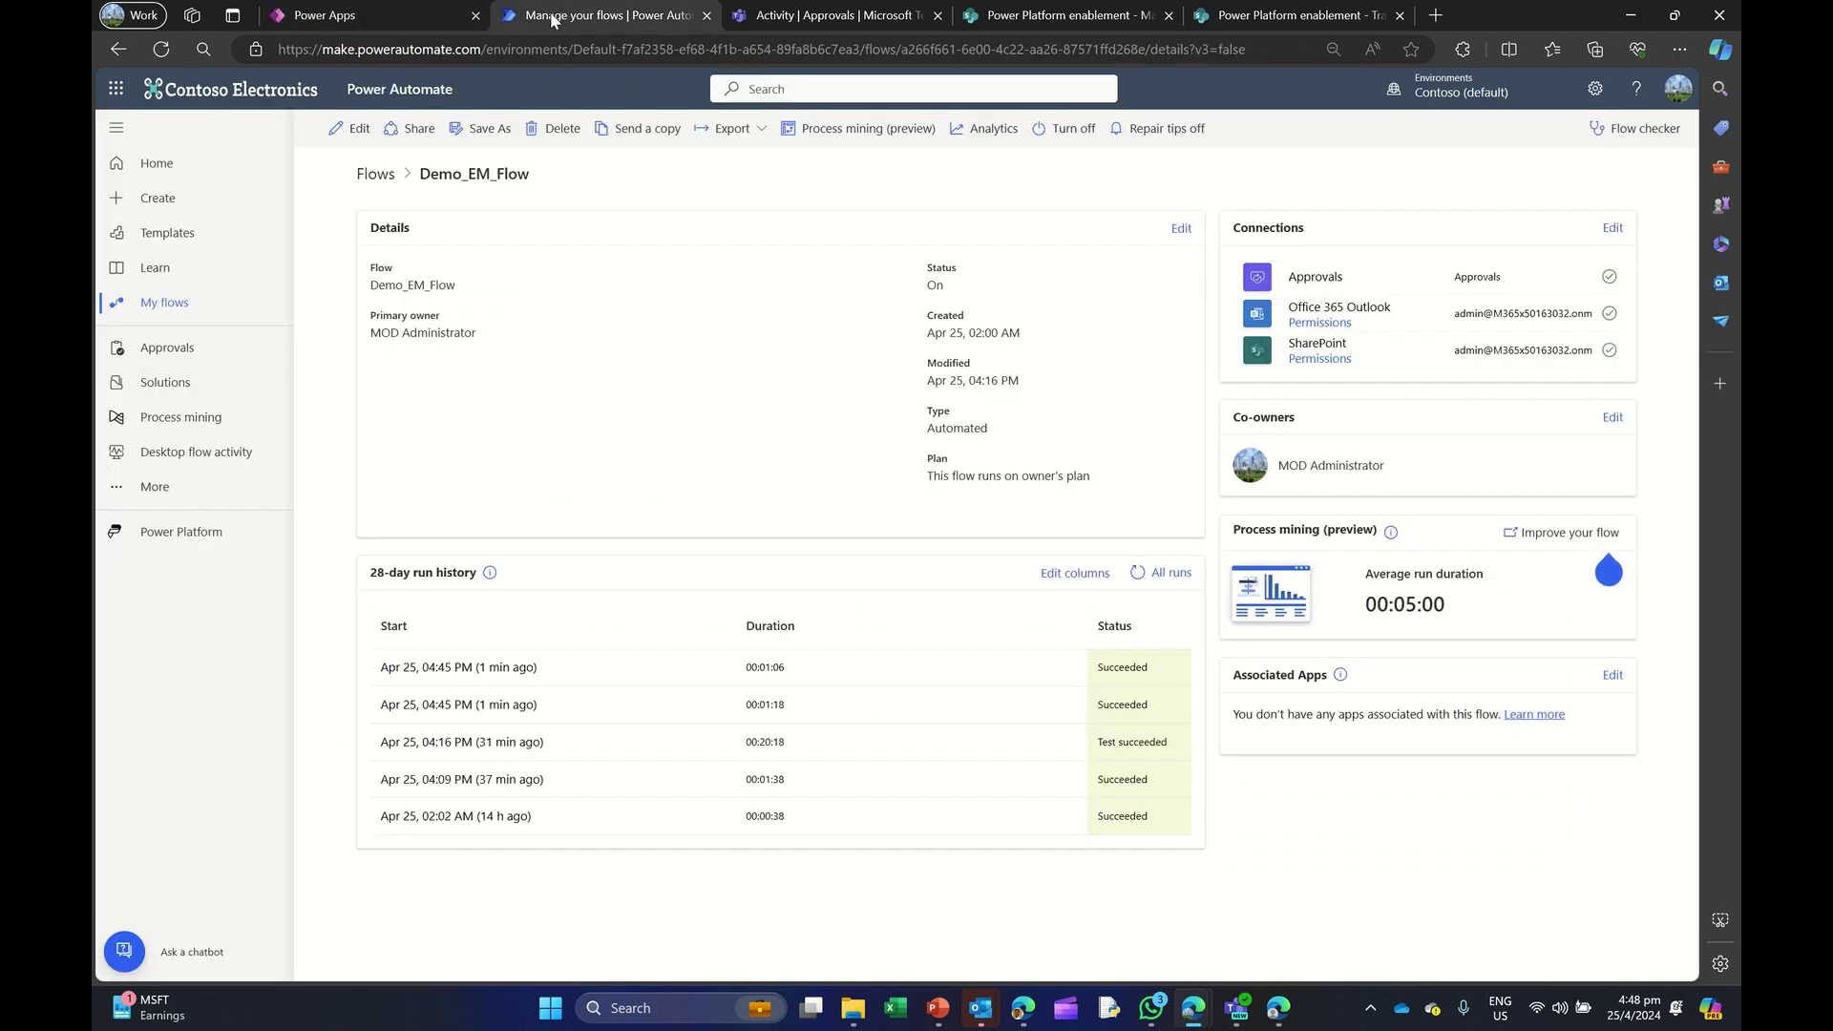
{"action": "left_click", "coordinate": [1136, 572]}
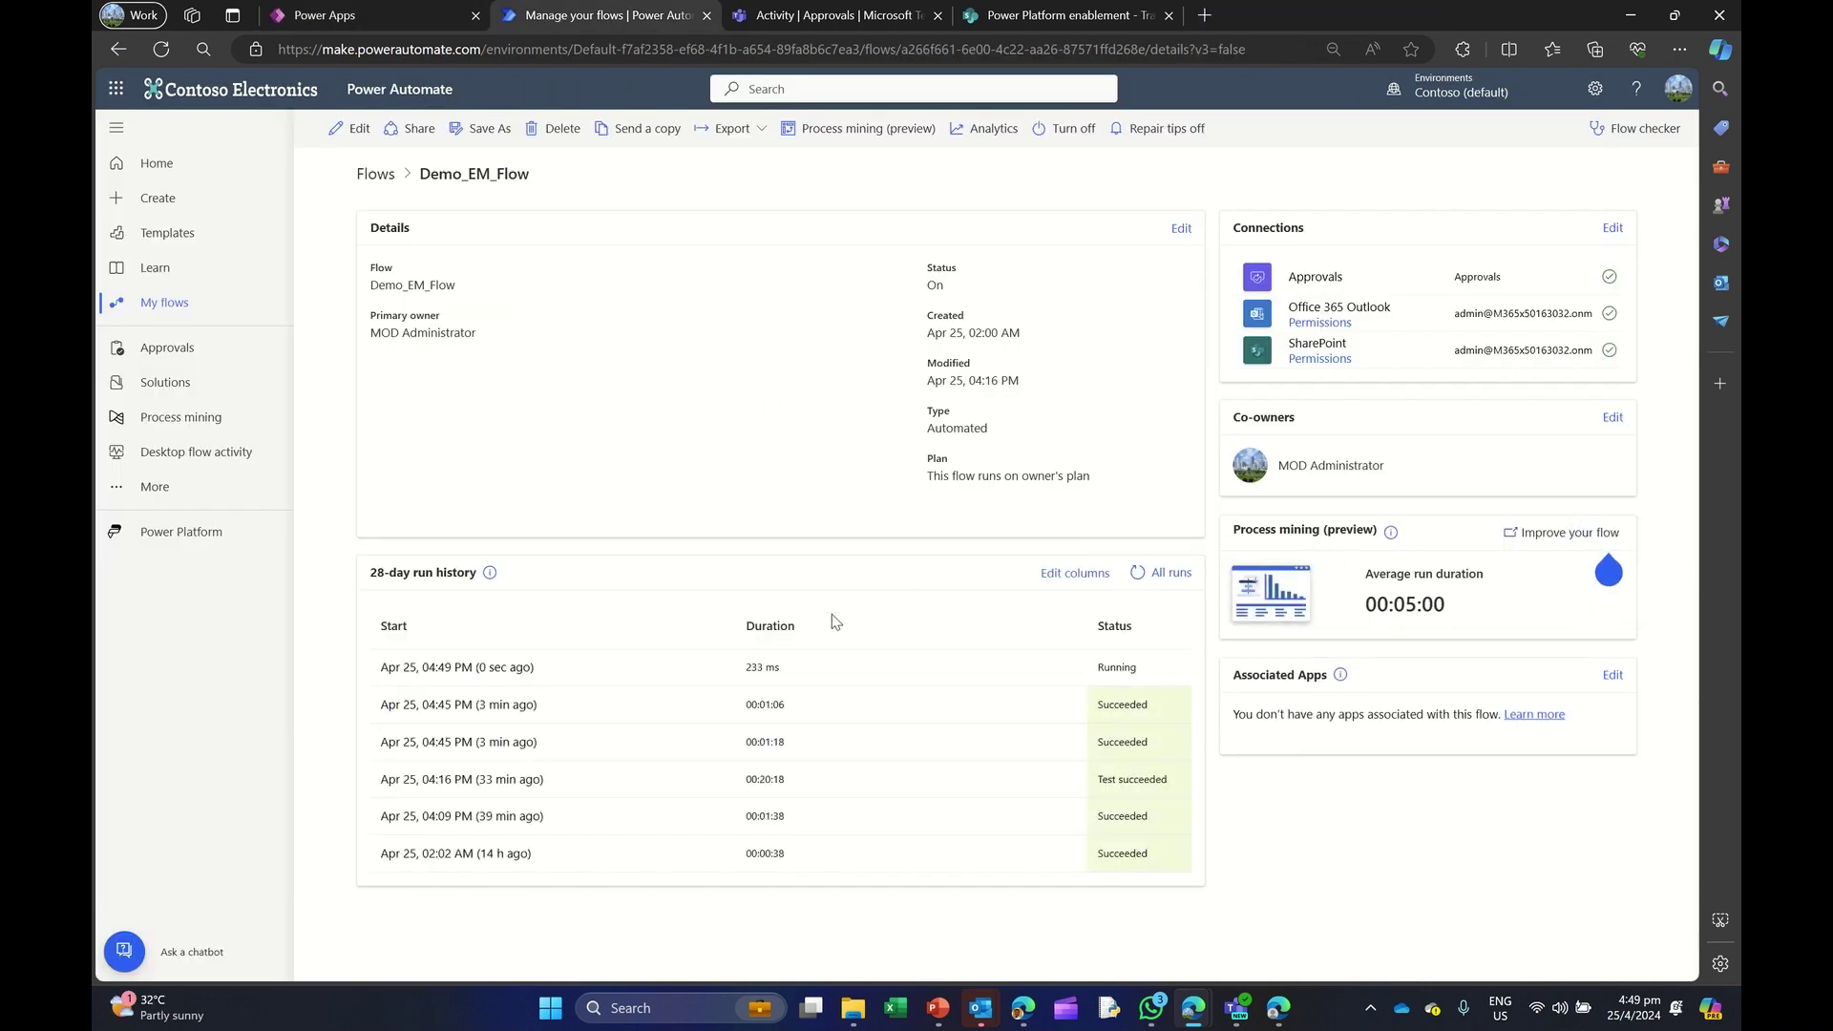
{"action": "left_click", "coordinate": [483, 666]}
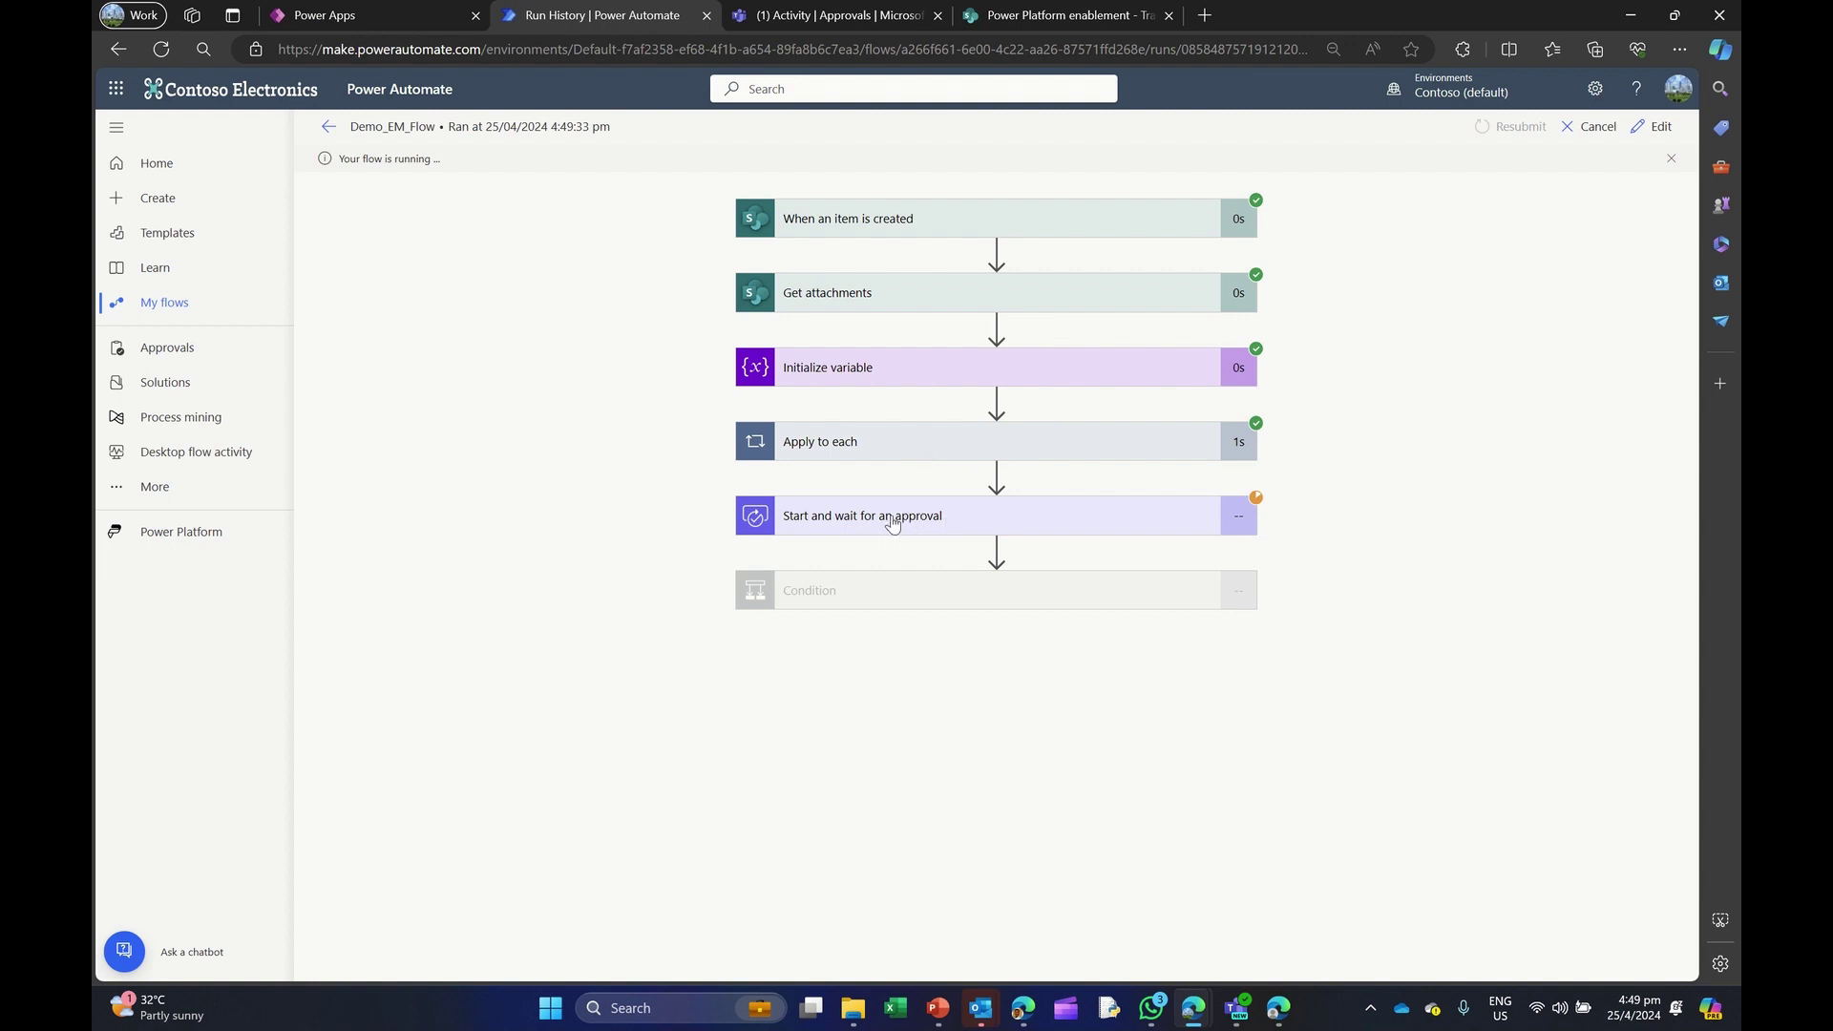
Step: Switch to Teams, open the new General Expenses approval request and open its Master_ExpenseCategory (1) attachment
{"action": "left_click", "coordinate": [782, 19]}
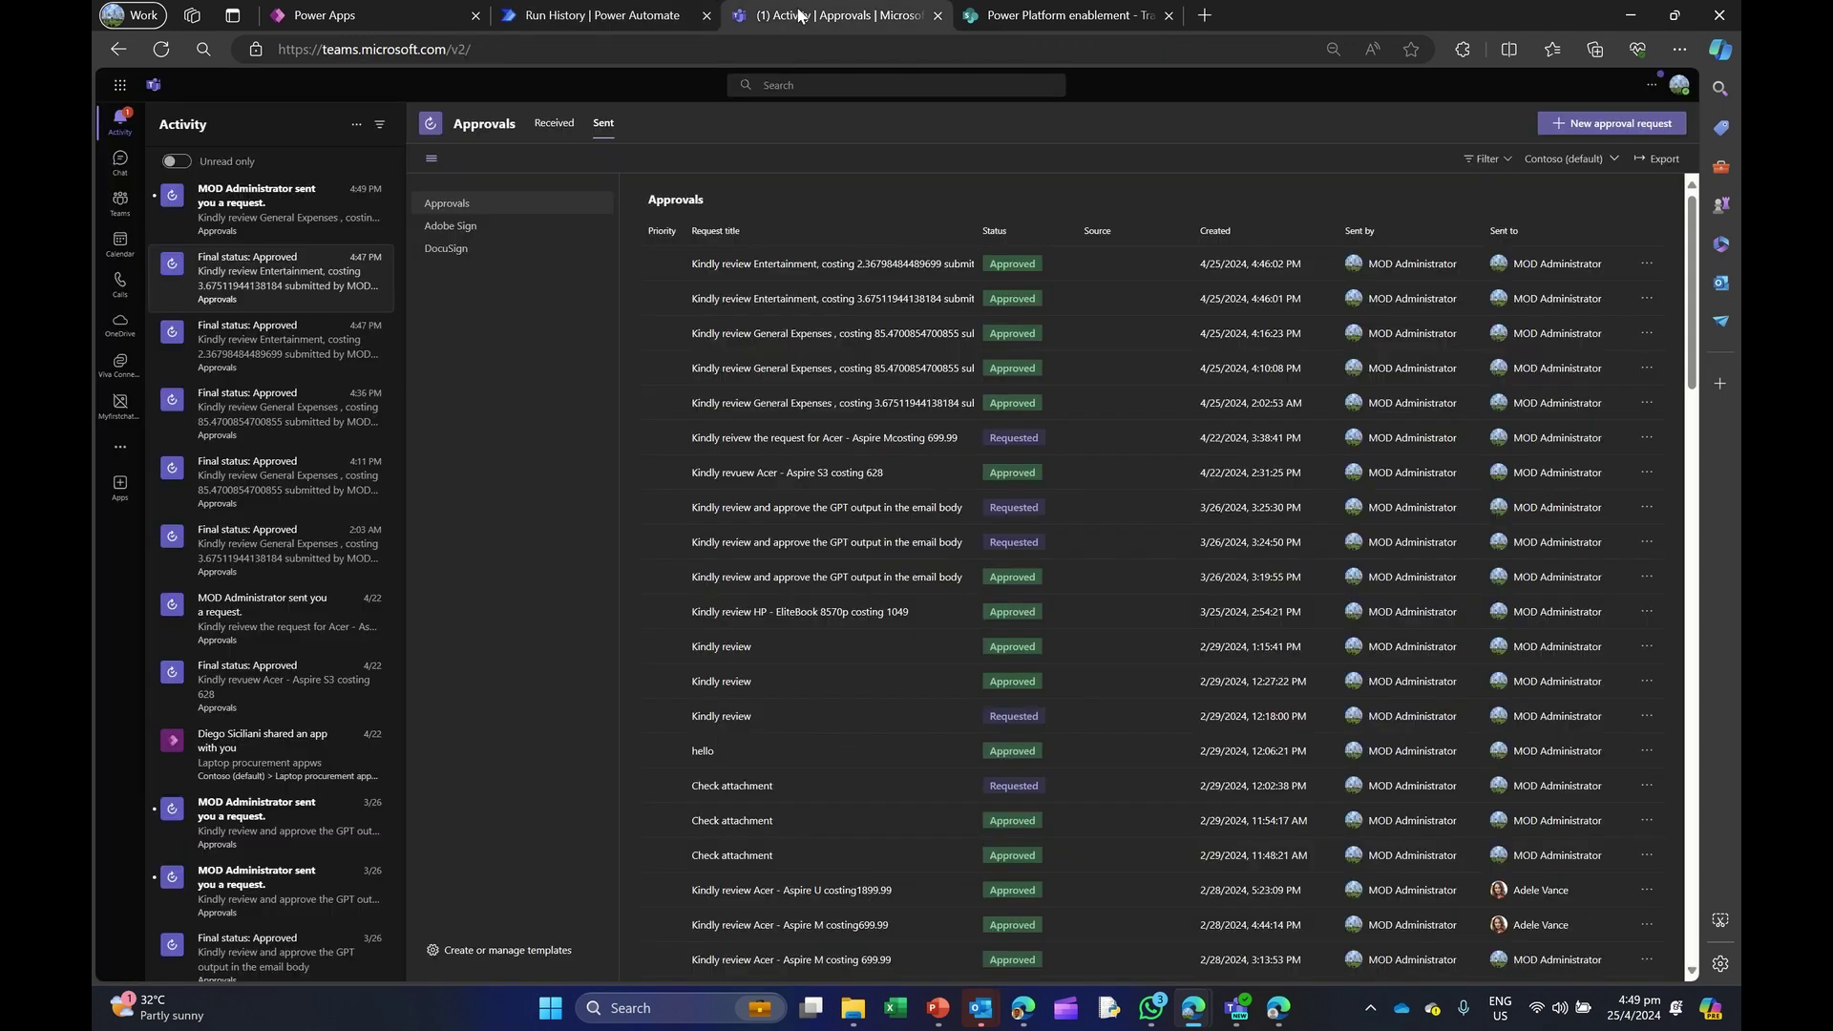
{"action": "left_click", "coordinate": [270, 210]}
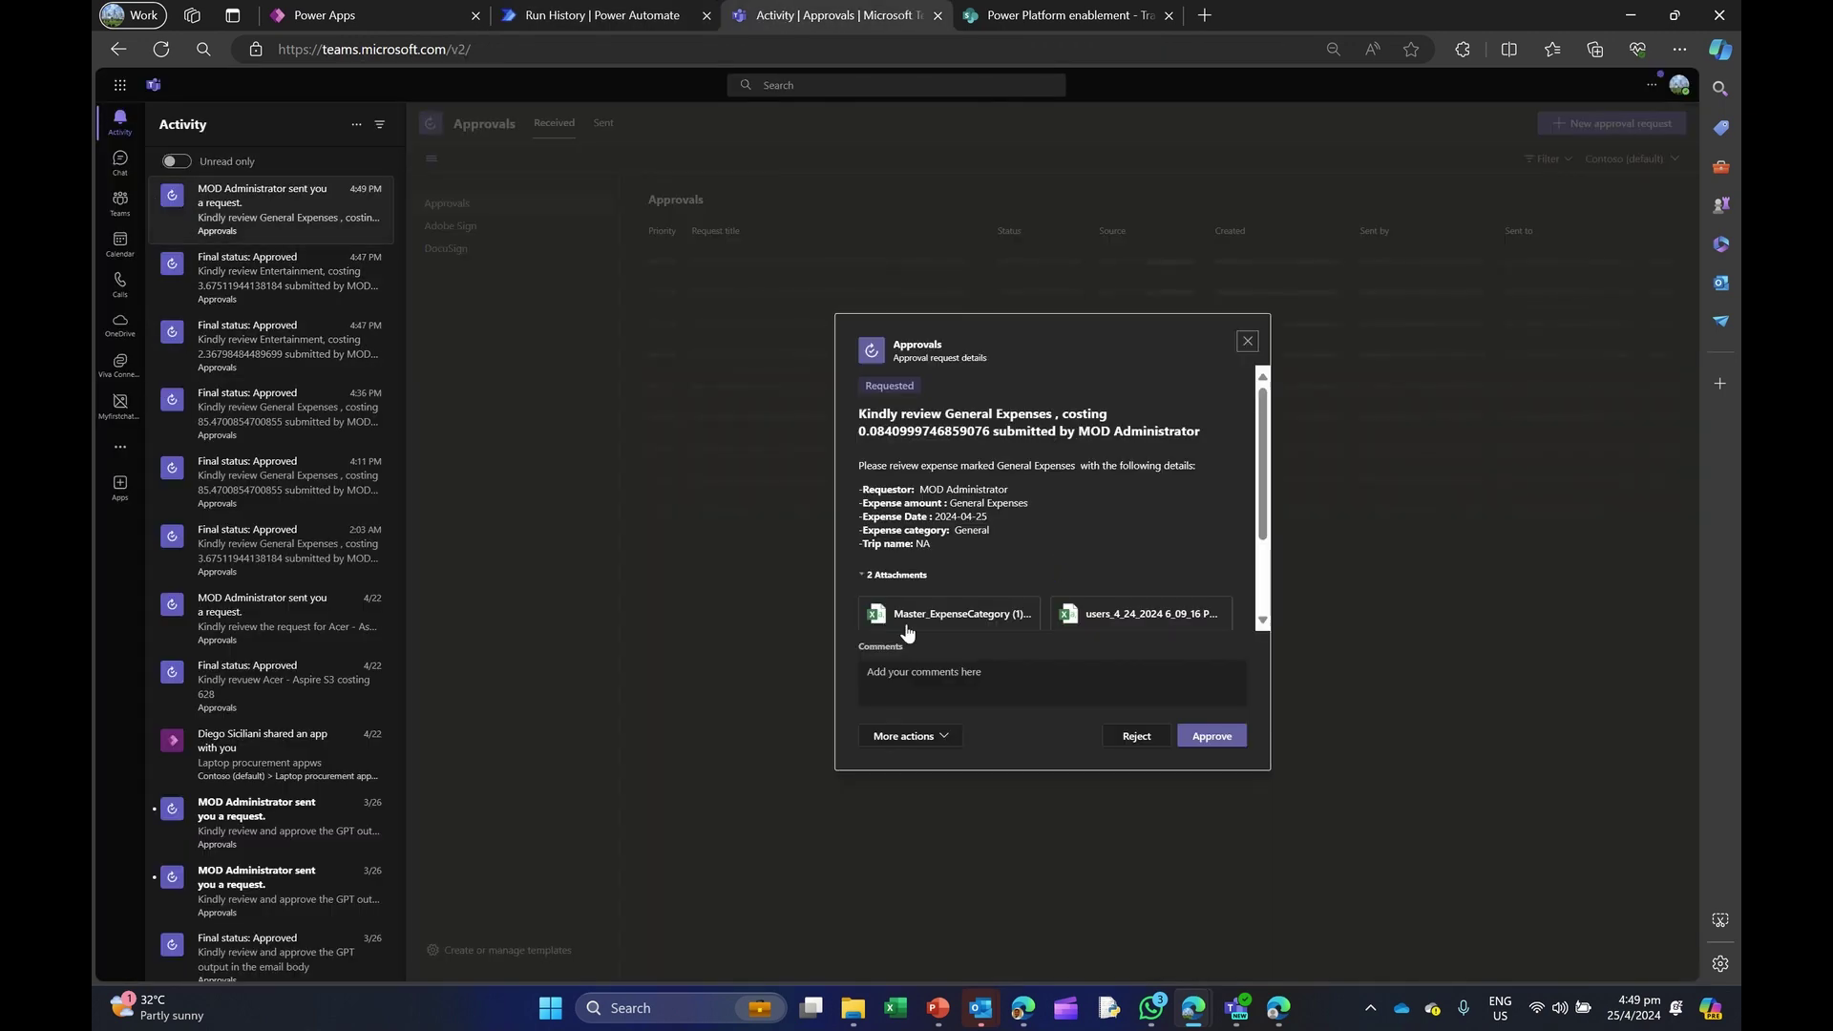
{"action": "left_click", "coordinate": [994, 675]}
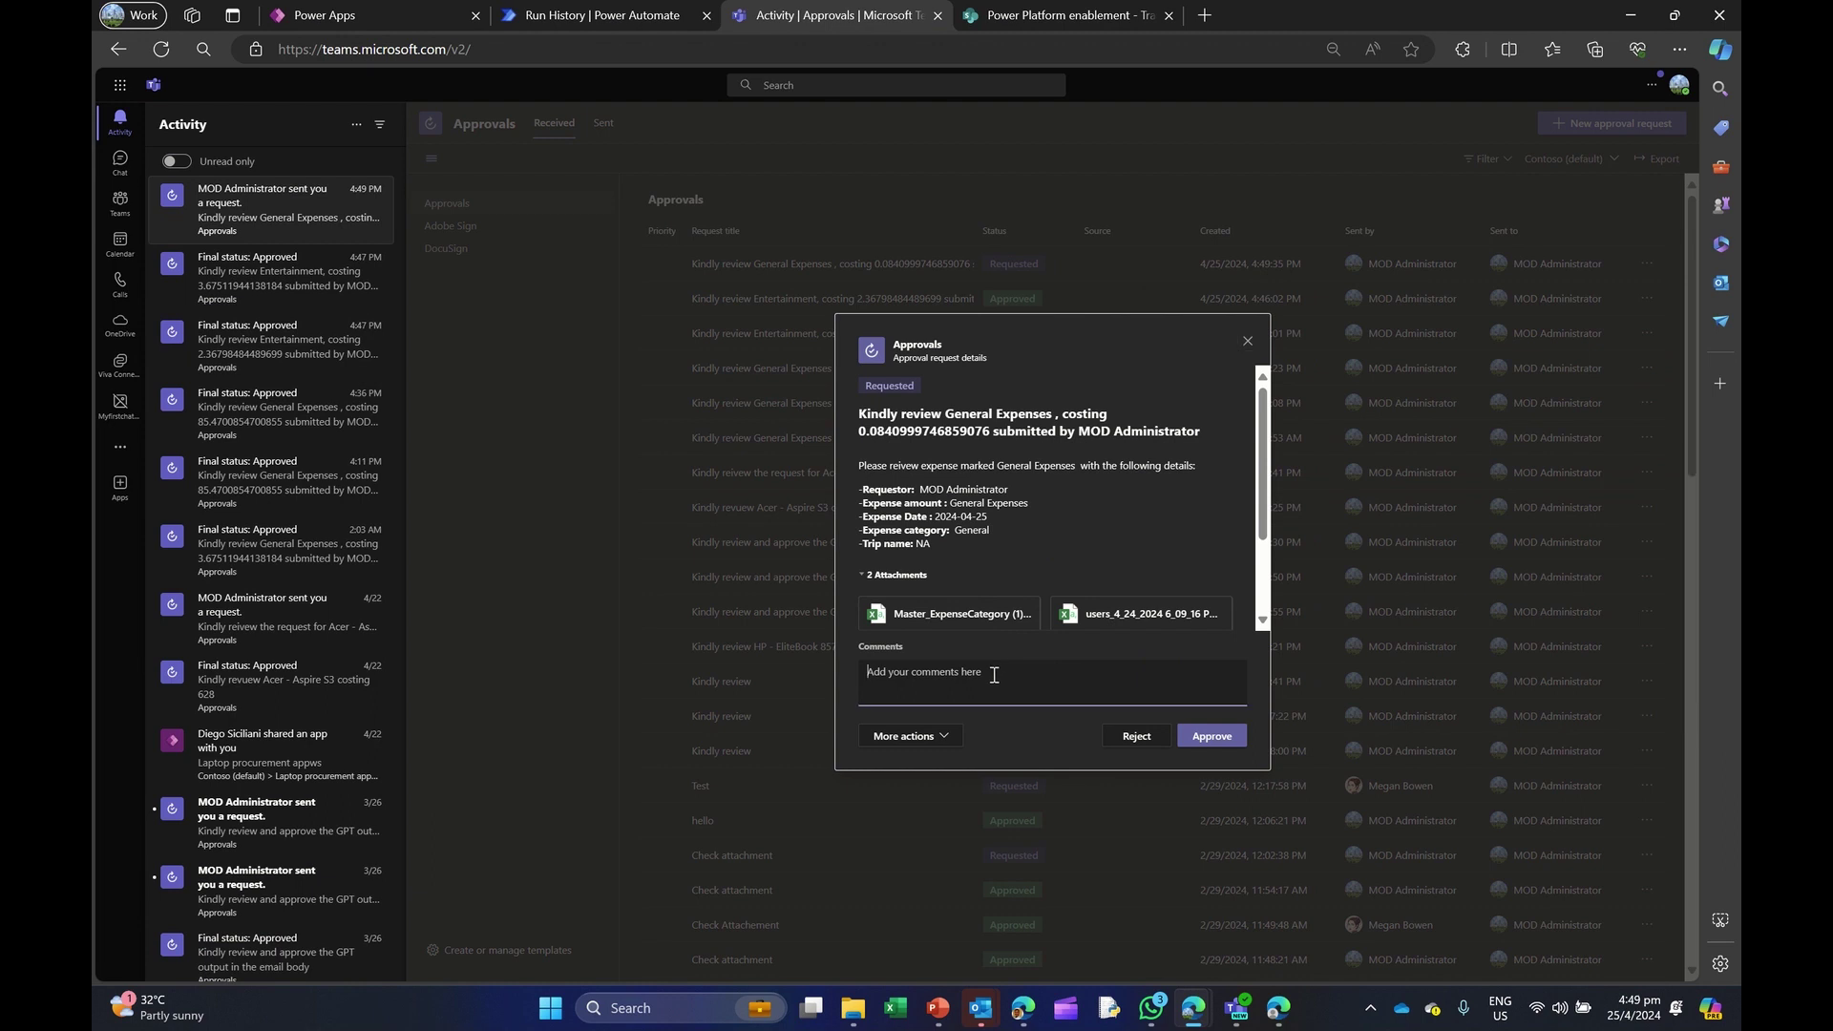
{"action": "left_click", "coordinate": [984, 619]}
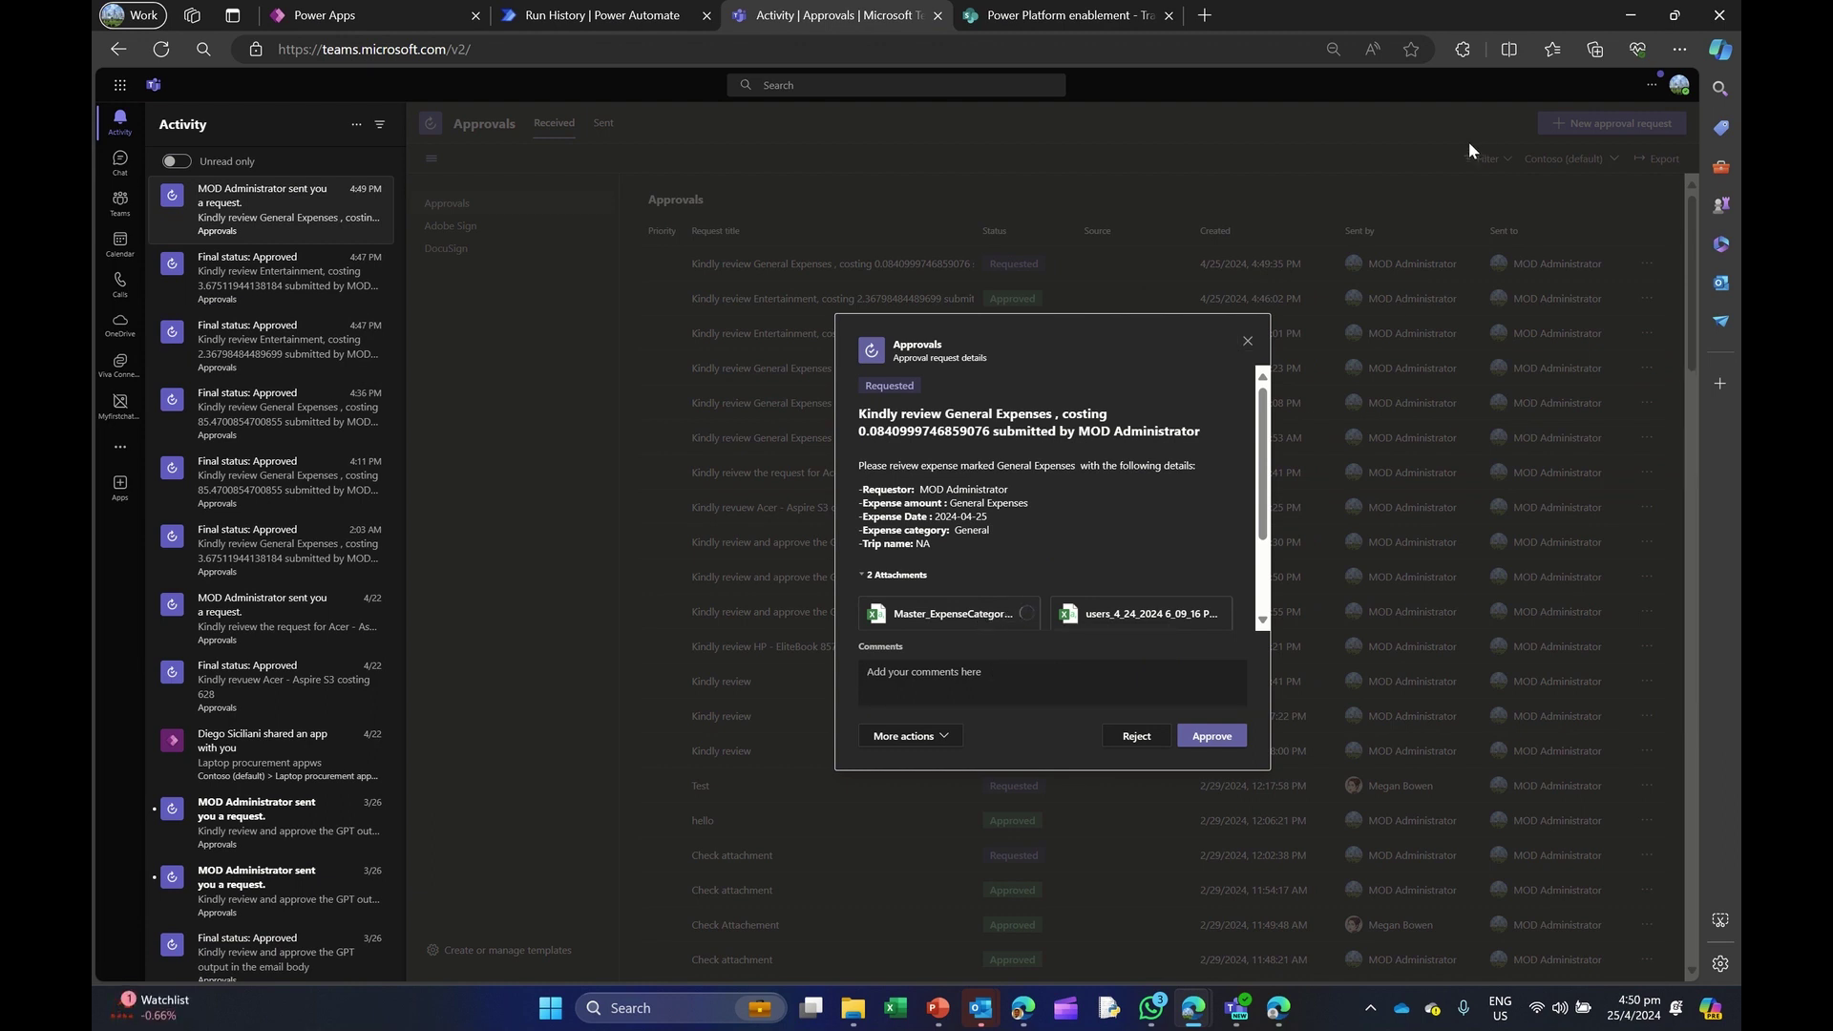
Step: Approve the General Expenses request with the comment "ok" and open its final status notification
{"action": "left_click", "coordinate": [912, 682]}
{"action": "type", "text": "ok"}
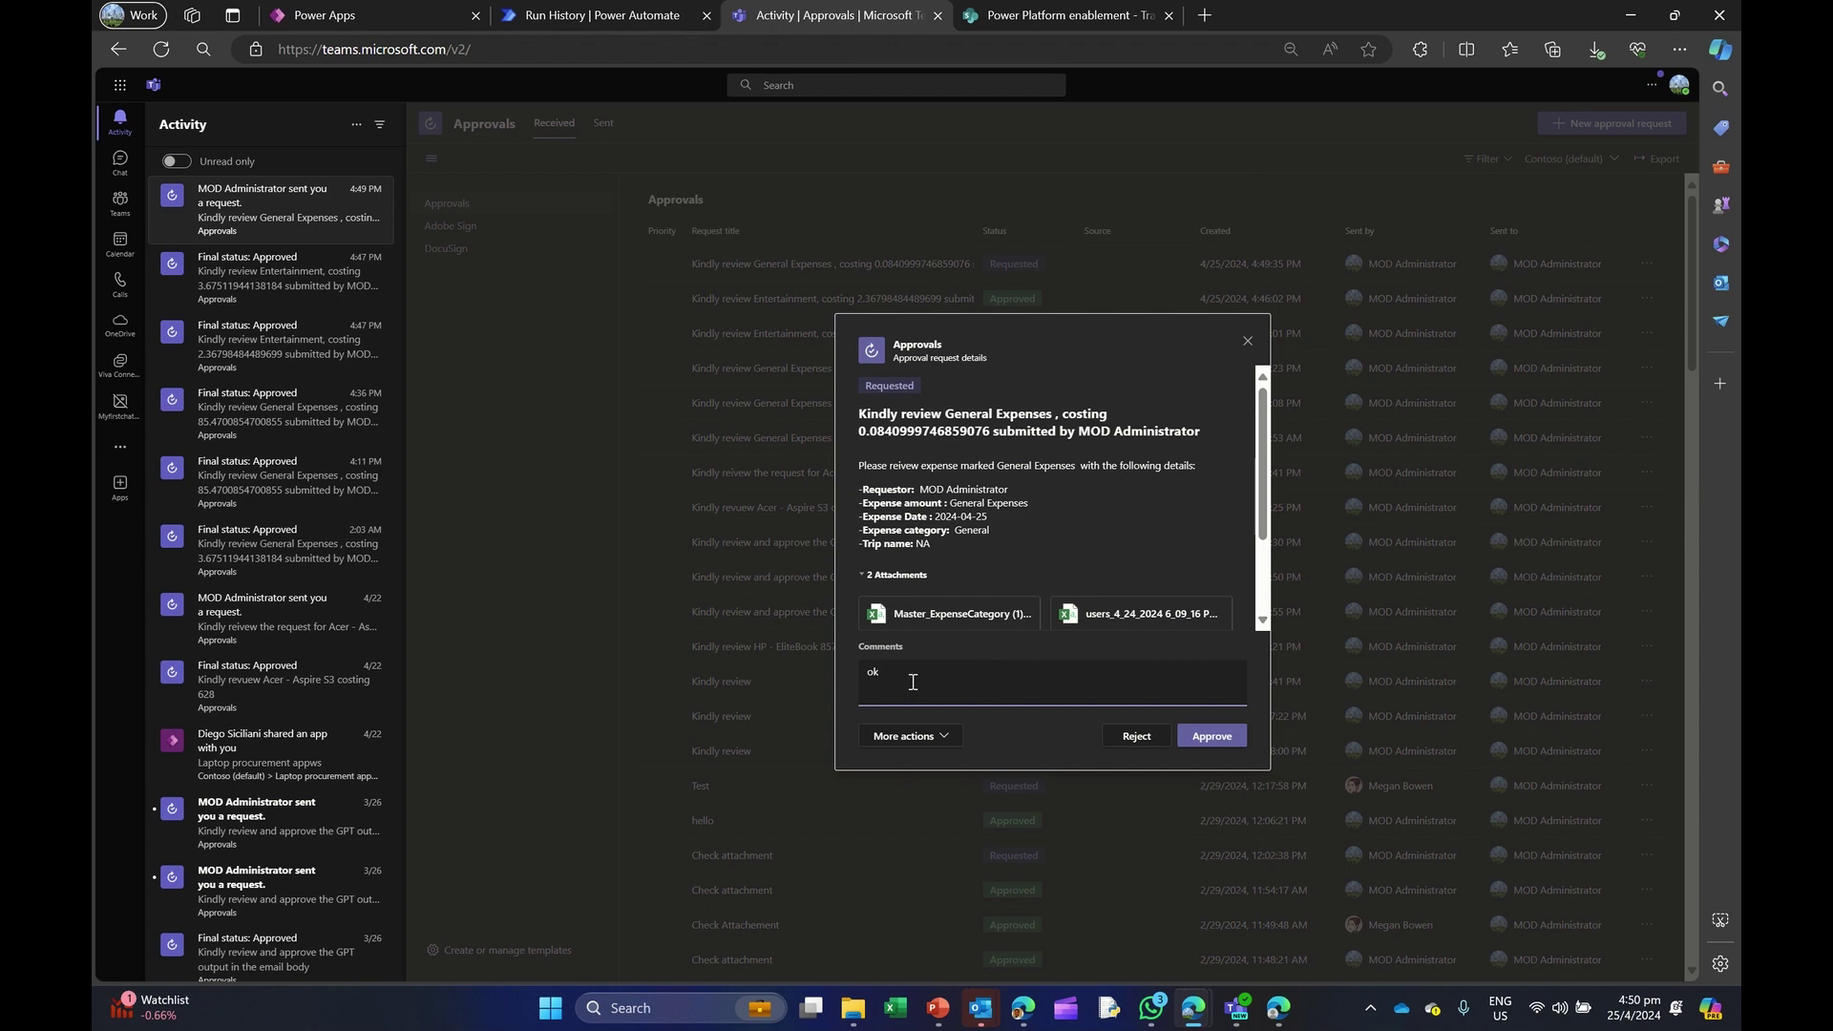
{"action": "left_click", "coordinate": [1211, 735]}
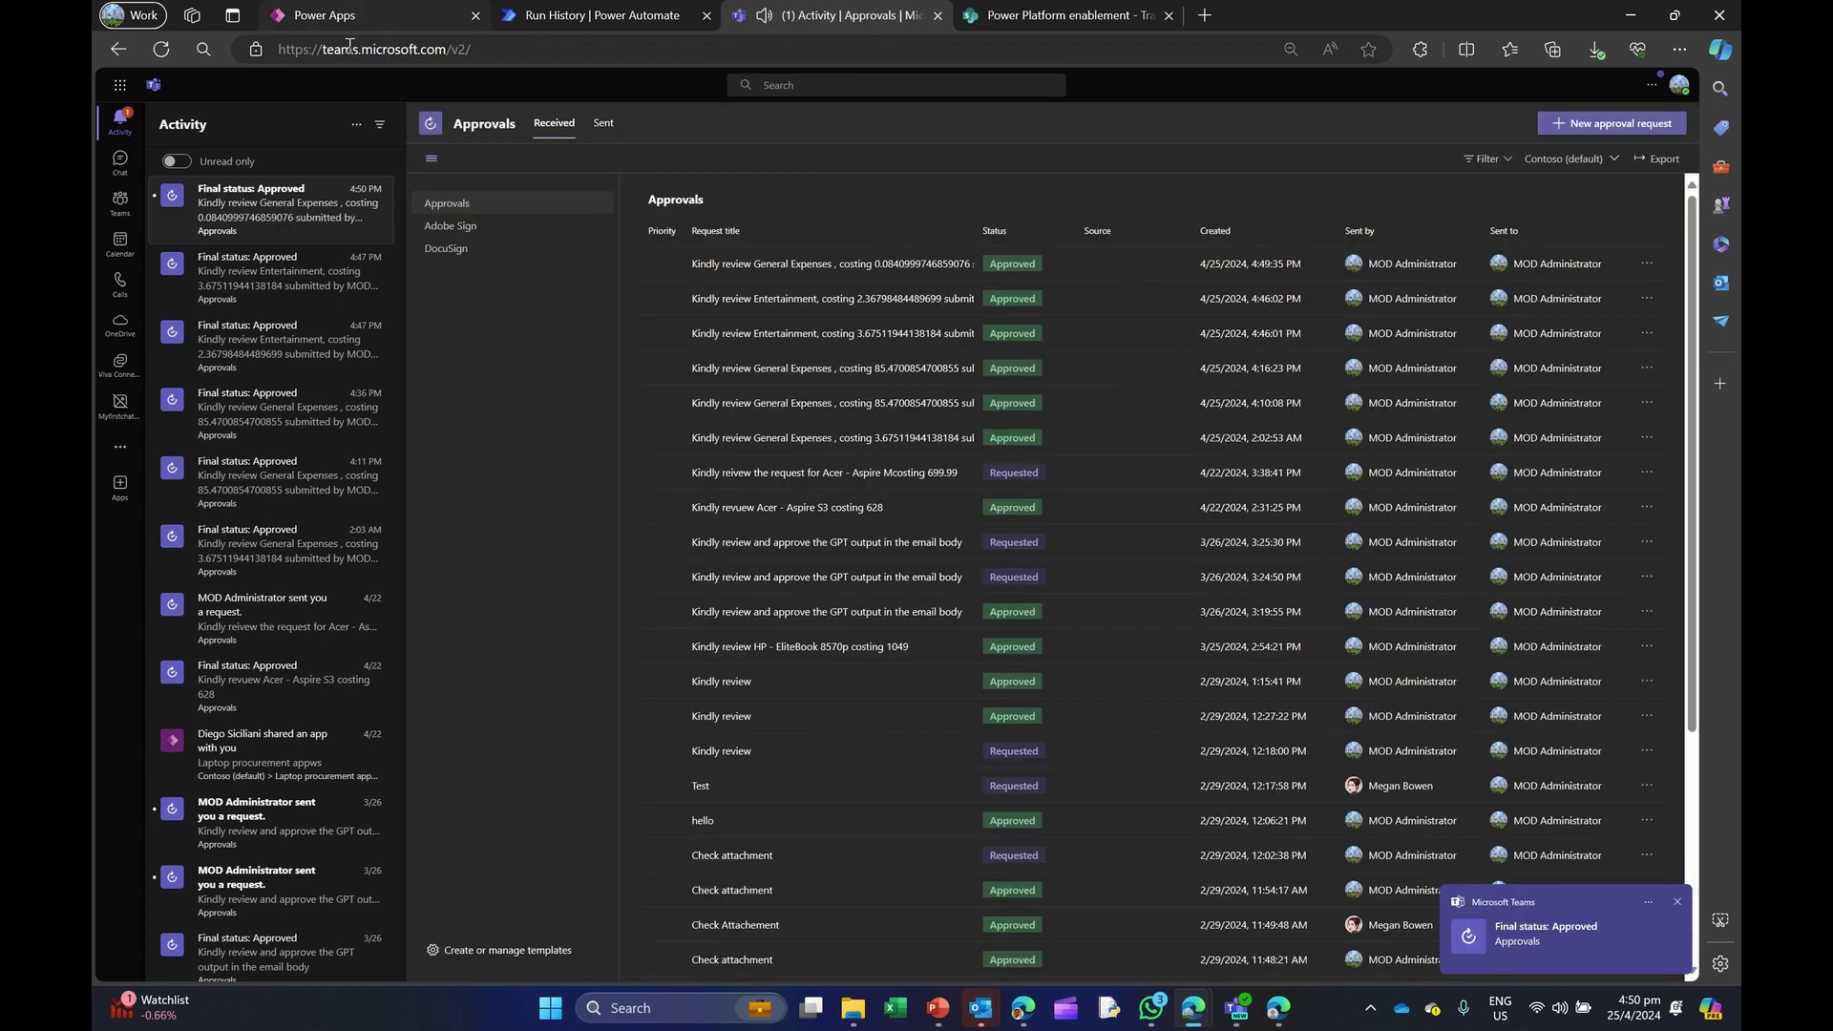
{"action": "left_click", "coordinate": [270, 280]}
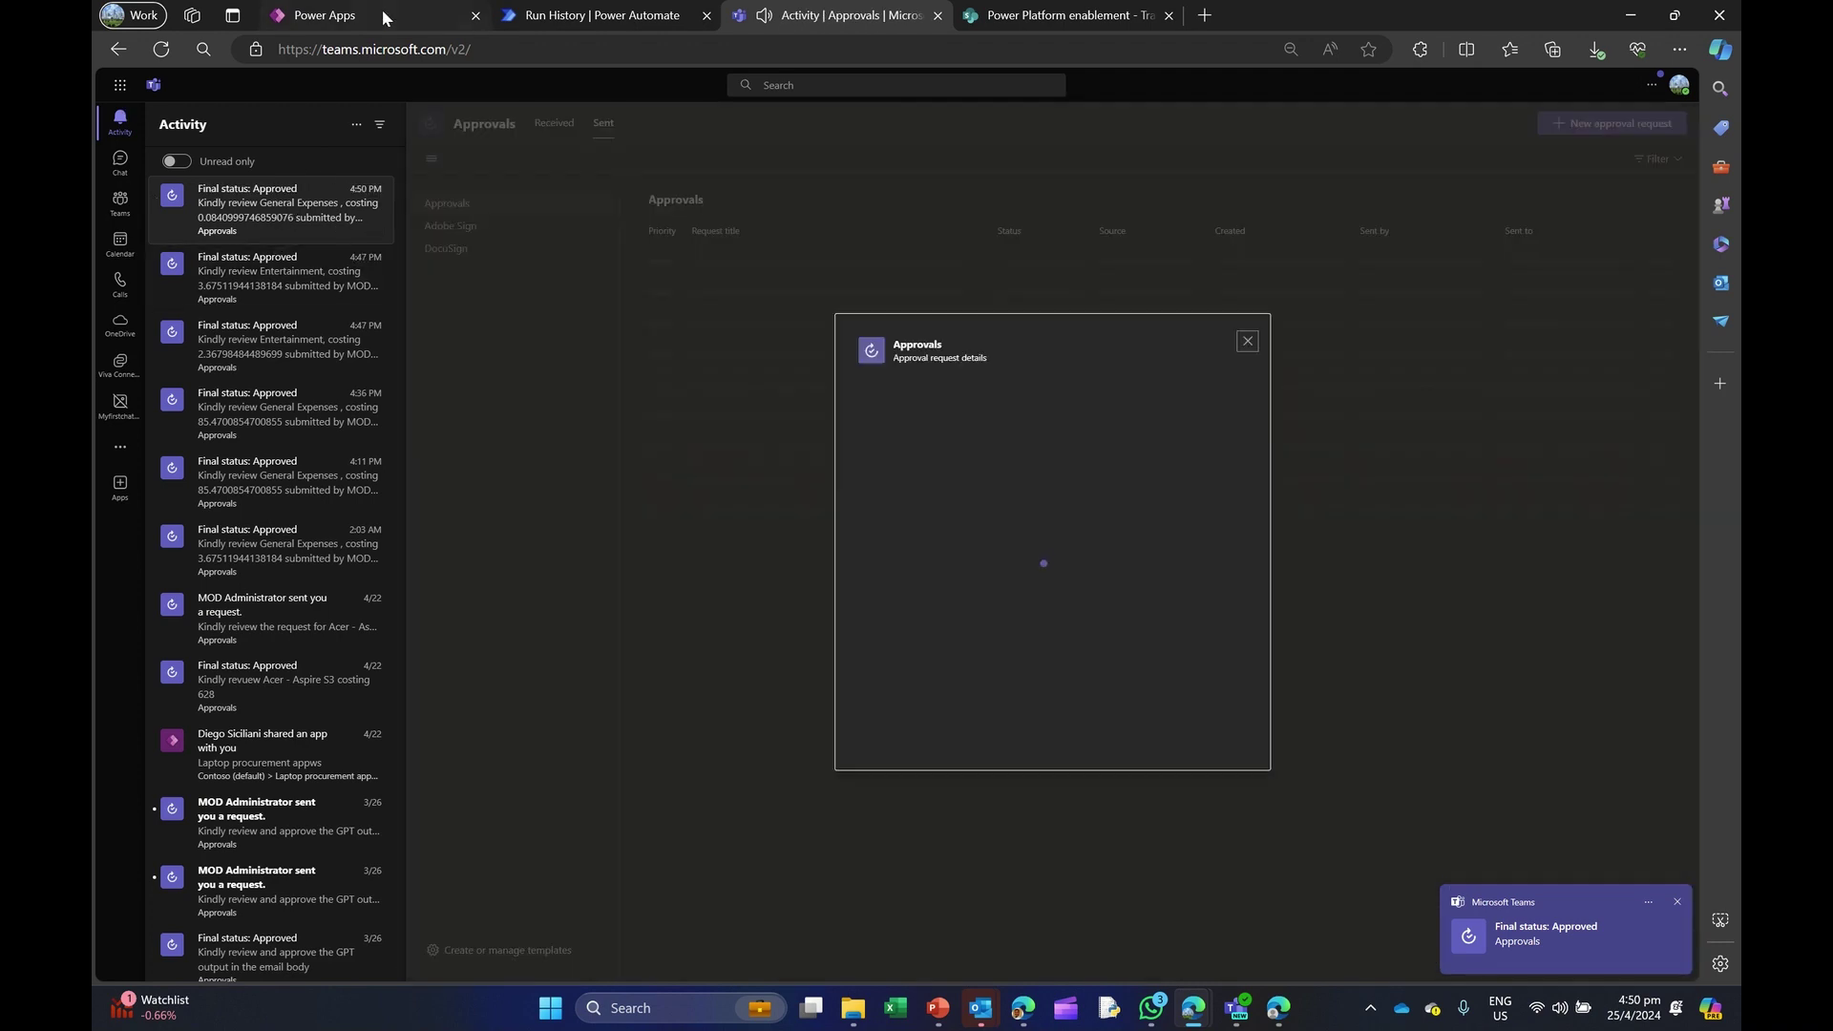
Step: Switch back to Power Apps, reload all expenses and examine the Indonesia General Expenses record's status, comments and attachments
{"action": "left_click", "coordinate": [382, 14]}
{"action": "left_click", "coordinate": [286, 317]}
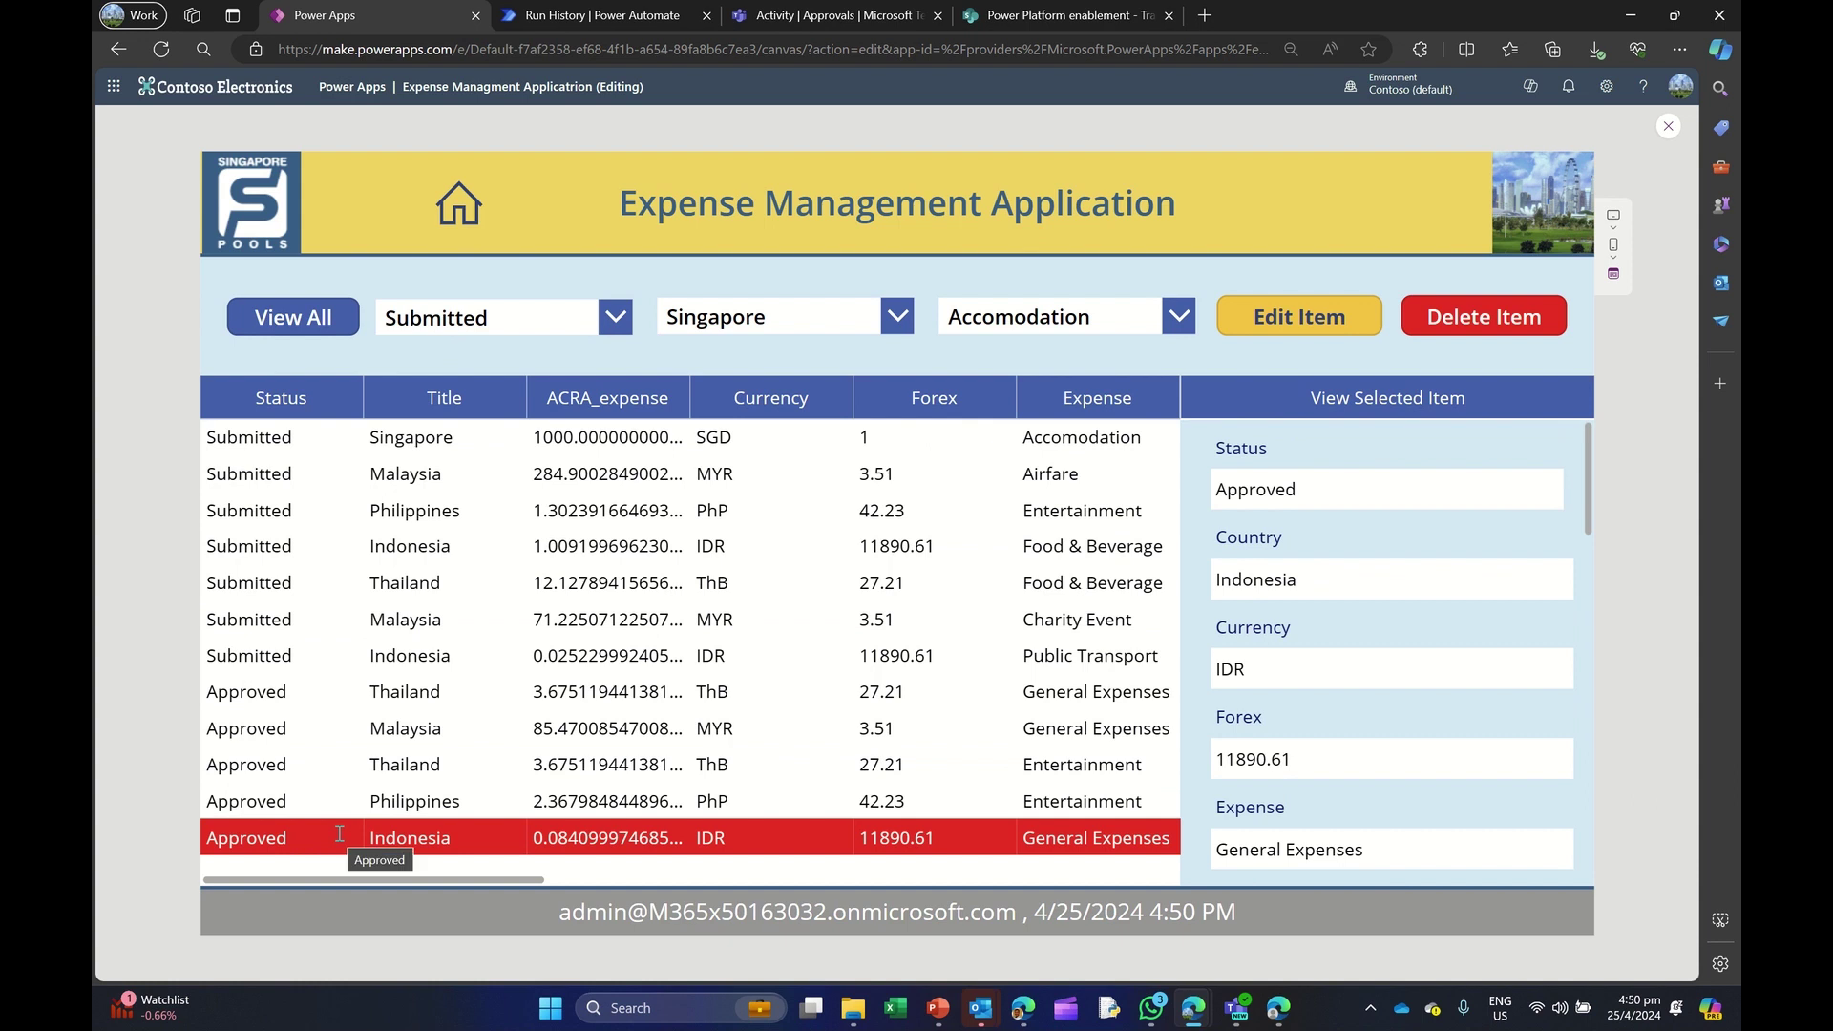
{"action": "scroll", "coordinate": [1341, 655], "scroll_direction": "down", "scroll_amount": 5}
{"action": "scroll", "coordinate": [1346, 678], "scroll_direction": "down", "scroll_amount": 10}
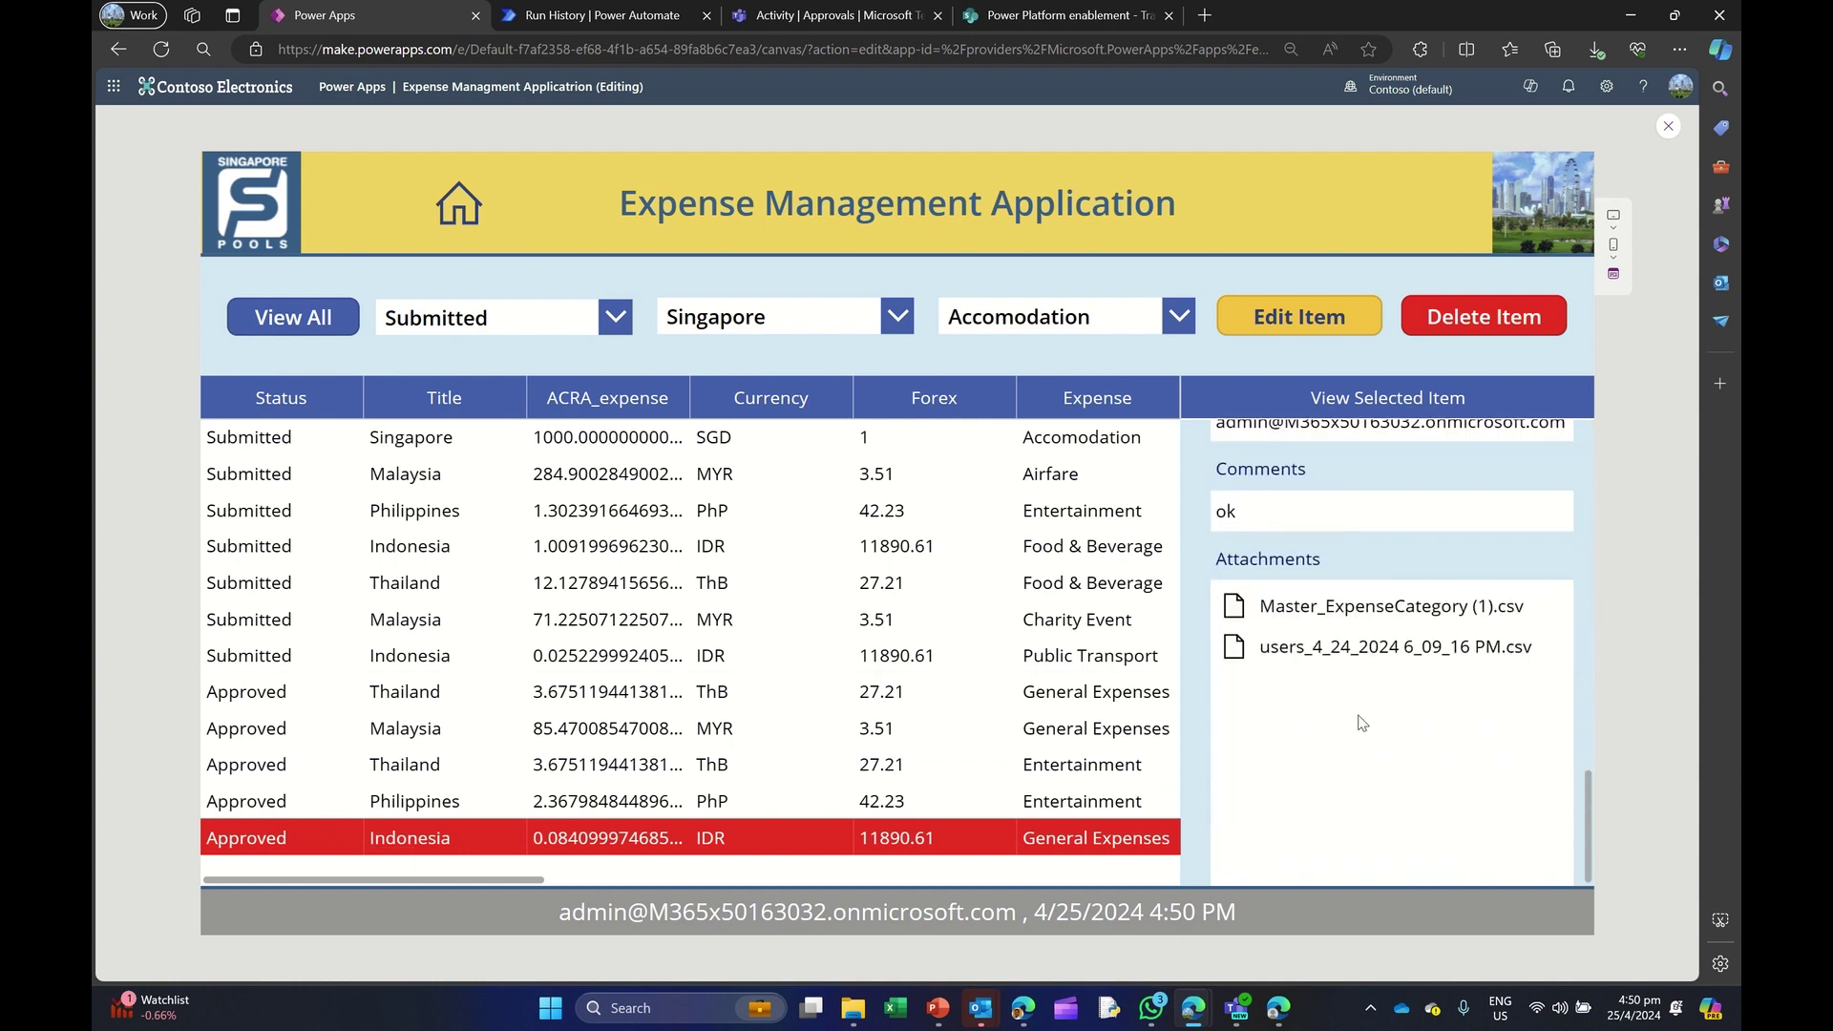